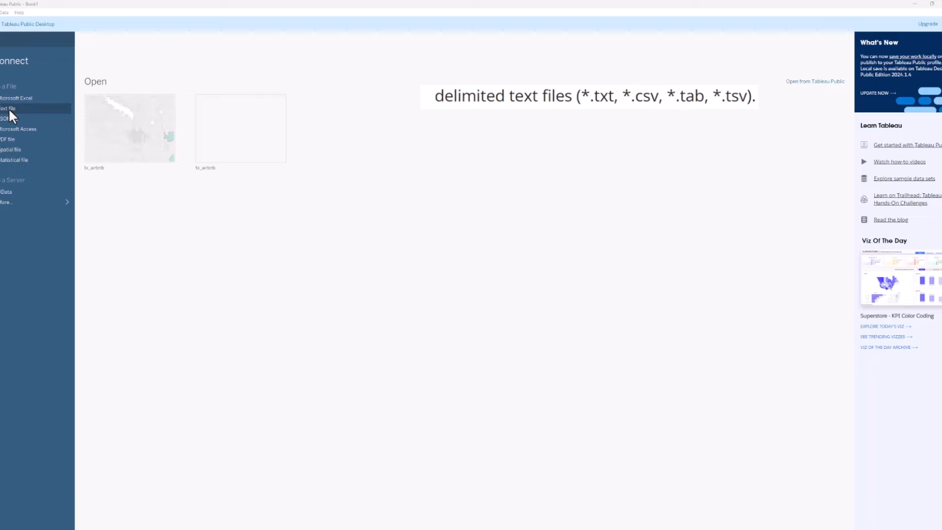
Connect to the text file austin_listings.csv from the output folder as the data source
{"action": "left_click", "coordinate": [9, 109]}
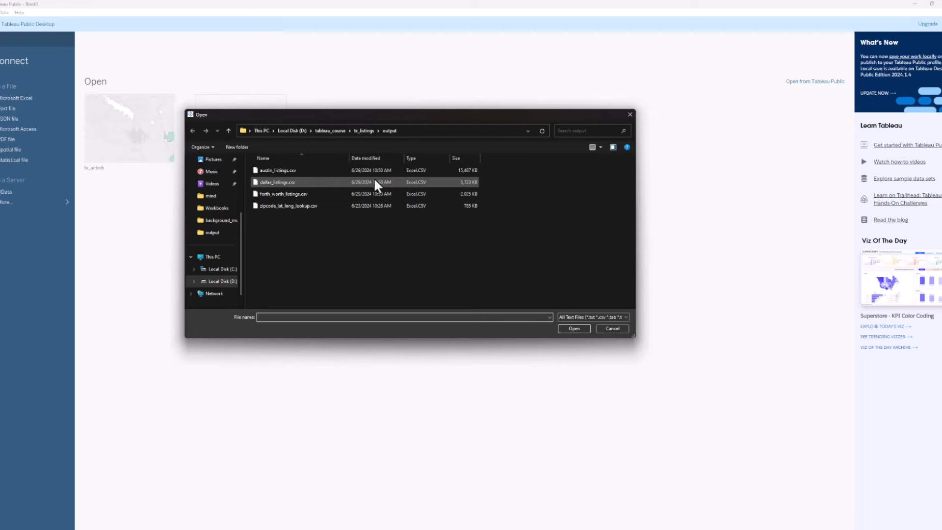
{"action": "left_click", "coordinate": [276, 172]}
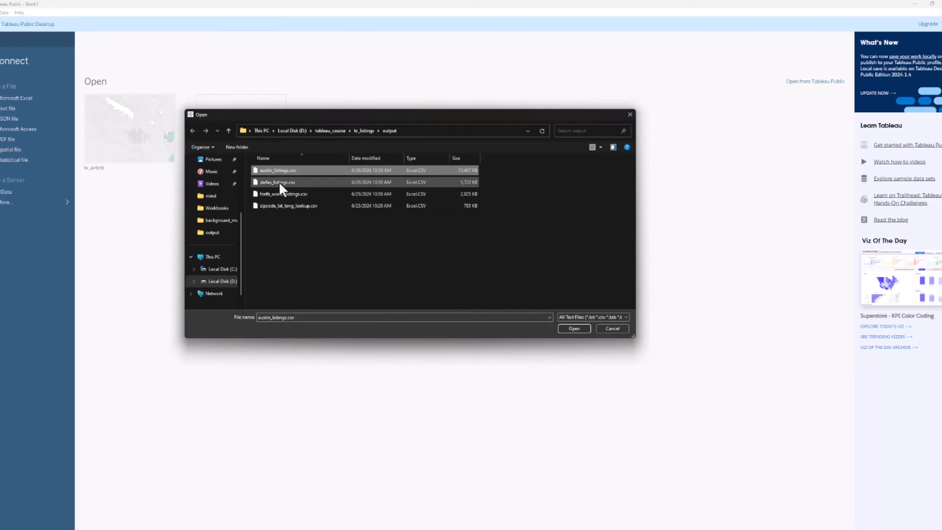
{"action": "left_click", "coordinate": [280, 183]}
{"action": "left_click", "coordinate": [282, 194]}
{"action": "left_click", "coordinate": [284, 206]}
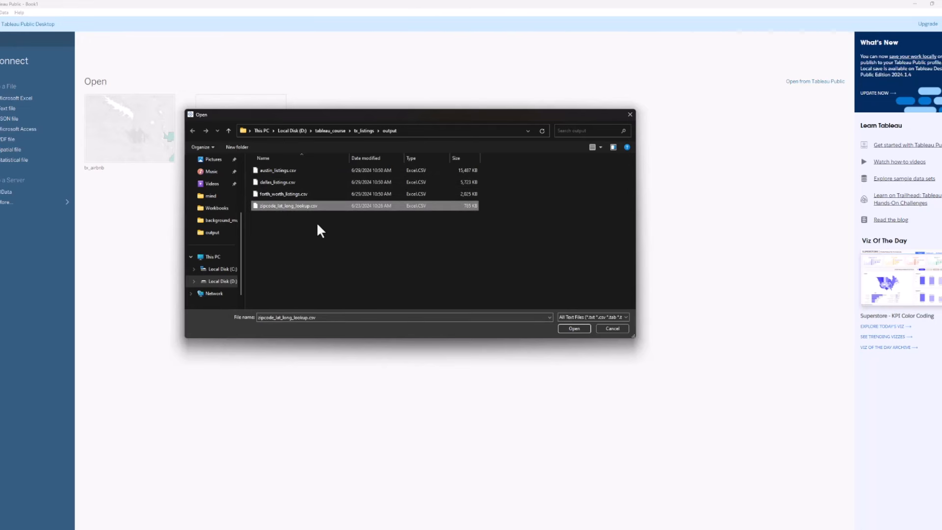
{"action": "left_click", "coordinate": [290, 172]}
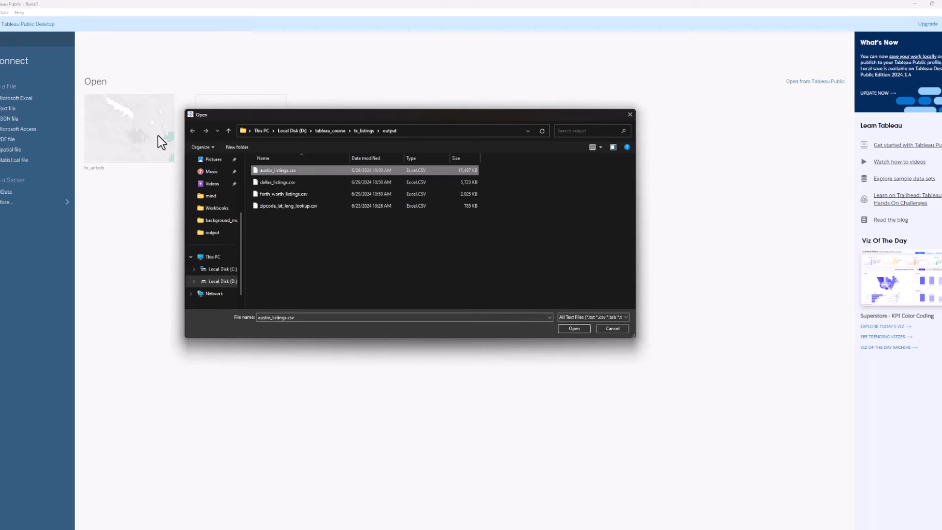
{"action": "double_click", "coordinate": [286, 169]}
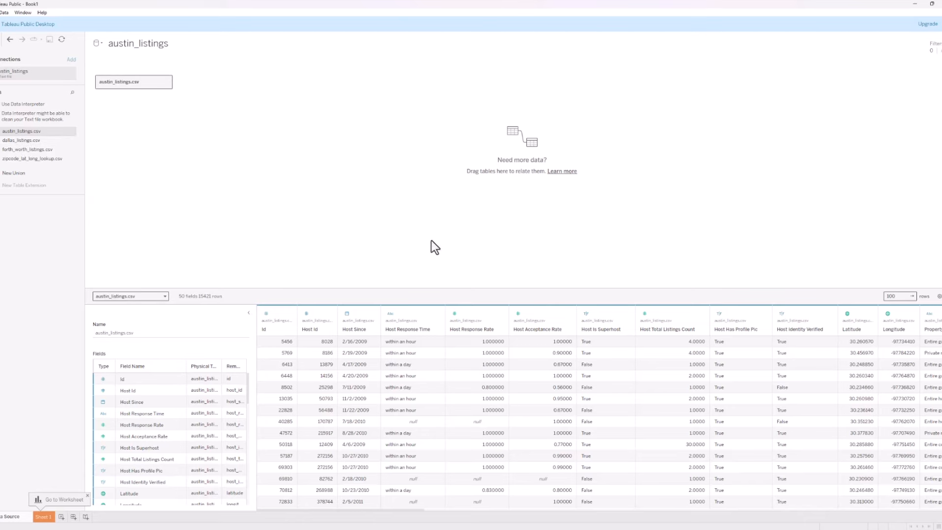
Enlarge the data preview and examine the data types and discrete or continuous colouring of the austin_listings.csv fields
{"action": "left_click_drag", "start_coordinate": [588, 289], "coordinate": [573, 172]}
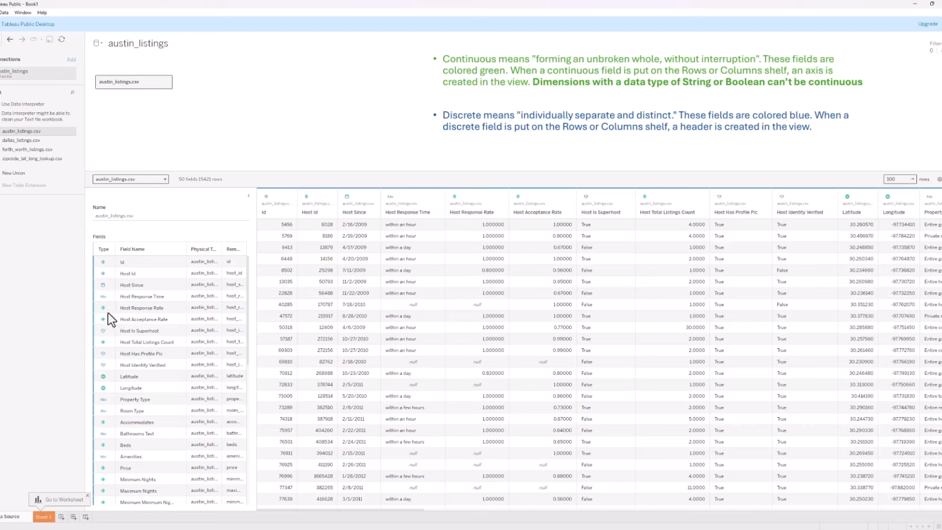
{"action": "scroll", "coordinate": [106, 378], "scroll_direction": "down", "scroll_amount": 1}
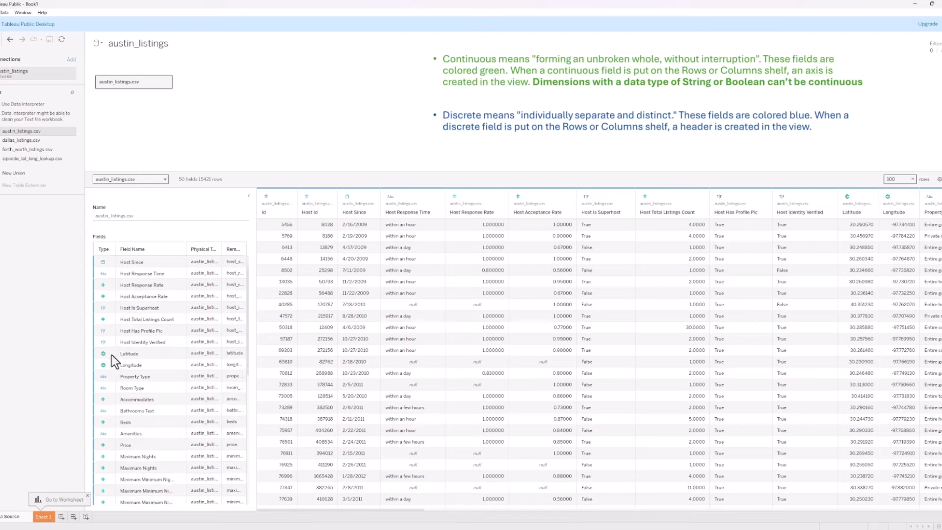
{"action": "scroll", "coordinate": [125, 392], "scroll_direction": "down", "scroll_amount": 12}
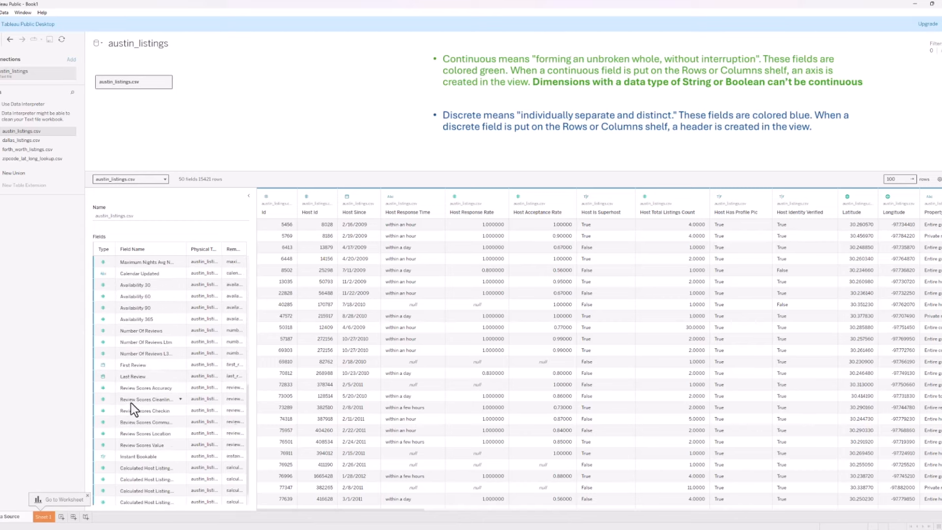
{"action": "scroll", "coordinate": [133, 392], "scroll_direction": "up", "scroll_amount": 4}
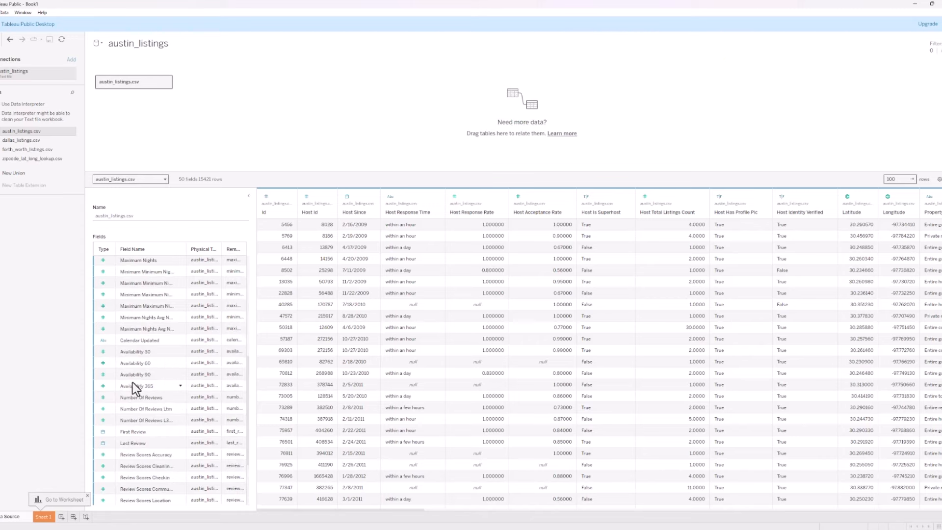
{"action": "scroll", "coordinate": [161, 332], "scroll_direction": "up", "scroll_amount": 8}
{"action": "scroll", "coordinate": [147, 309], "scroll_direction": "up", "scroll_amount": 2}
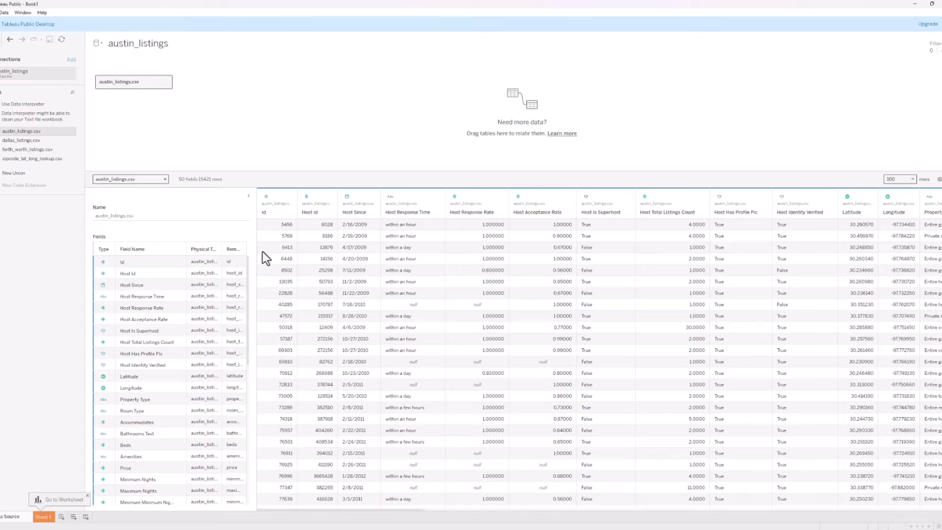
Set the data preview of austin_listings.csv to display 1000 rows and look through them
{"action": "left_click", "coordinate": [901, 181]}
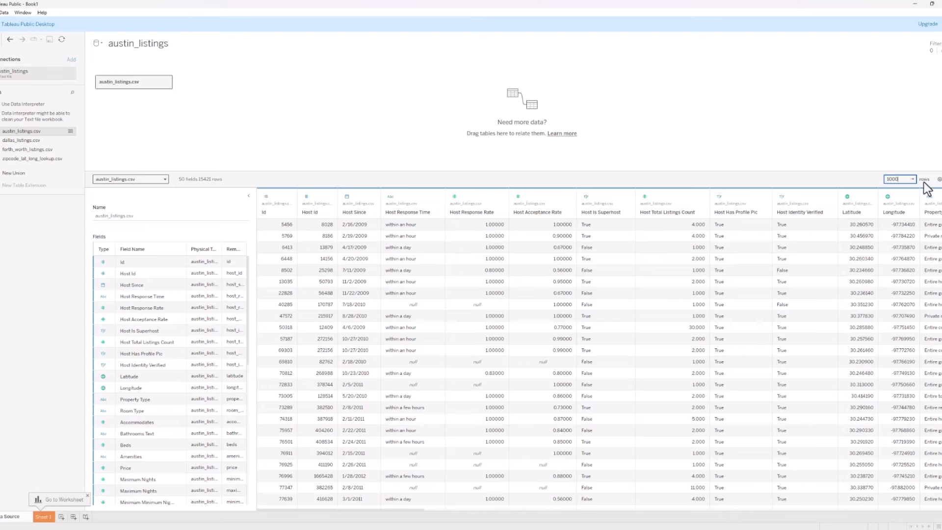
{"action": "scroll", "coordinate": [457, 318], "scroll_direction": "down", "scroll_amount": 7}
{"action": "scroll", "coordinate": [741, 293], "scroll_direction": "up", "scroll_amount": 4}
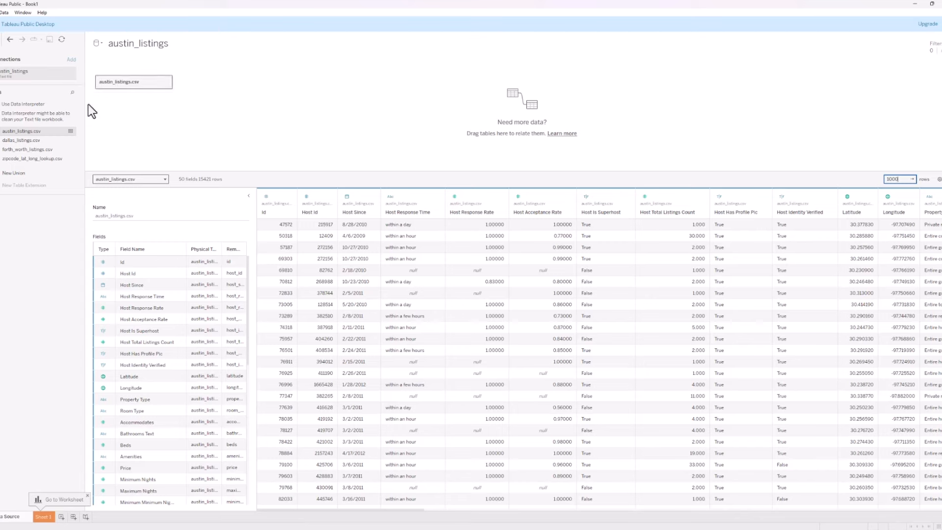
Union dallas_listings.csv with the austin_listings.csv table on the canvas and review the tables in the union
{"action": "mouse_move", "coordinate": [25, 142]}
{"action": "left_mouse_down"}
{"action": "mouse_move", "coordinate": [15, 175]}
{"action": "mouse_move", "coordinate": [29, 140]}
{"action": "mouse_move", "coordinate": [116, 91]}
{"action": "mouse_move", "coordinate": [33, 140]}
{"action": "mouse_move", "coordinate": [32, 151]}
{"action": "mouse_move", "coordinate": [33, 142]}
{"action": "left_mouse_up"}
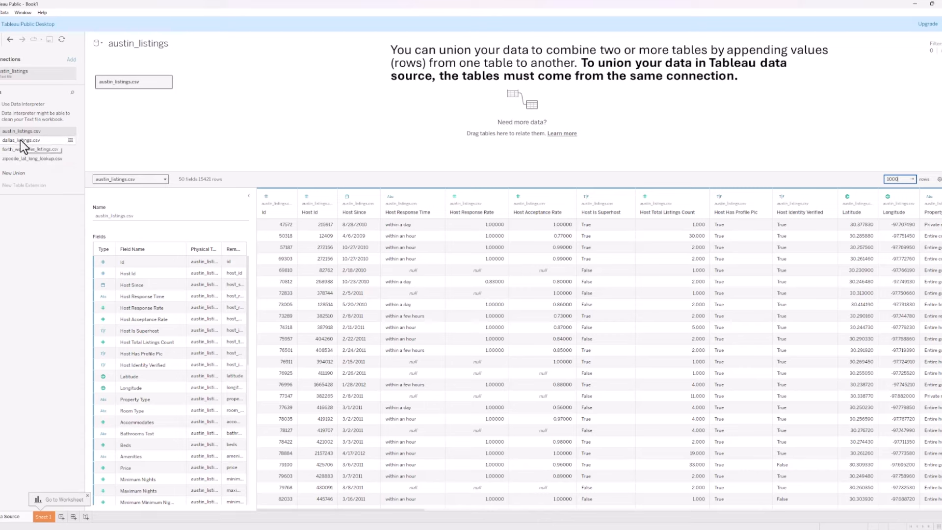
{"action": "left_click_drag", "start_coordinate": [20, 140], "coordinate": [110, 92]}
{"action": "left_click_drag", "start_coordinate": [109, 93], "coordinate": [108, 94]}
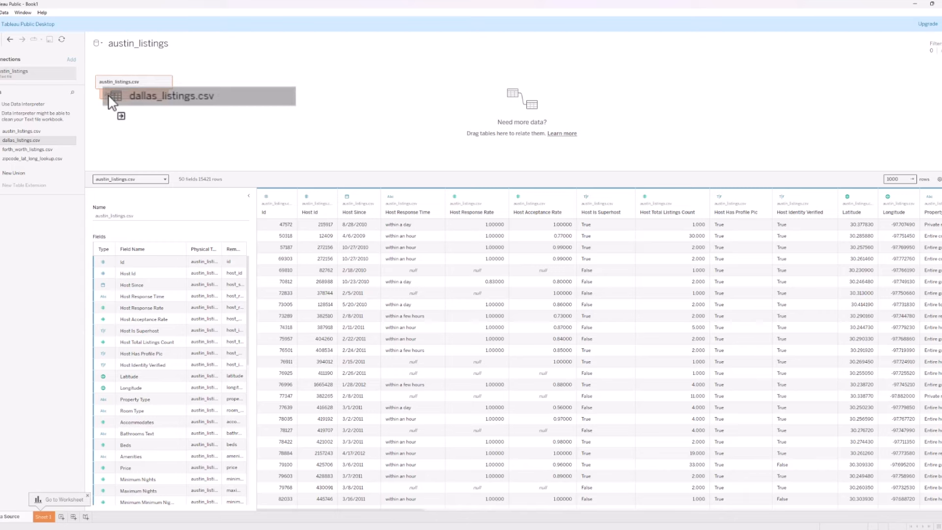
{"action": "mouse_move", "coordinate": [108, 94]}
{"action": "left_mouse_down"}
{"action": "mouse_move", "coordinate": [111, 83]}
{"action": "mouse_move", "coordinate": [105, 96]}
{"action": "left_mouse_up"}
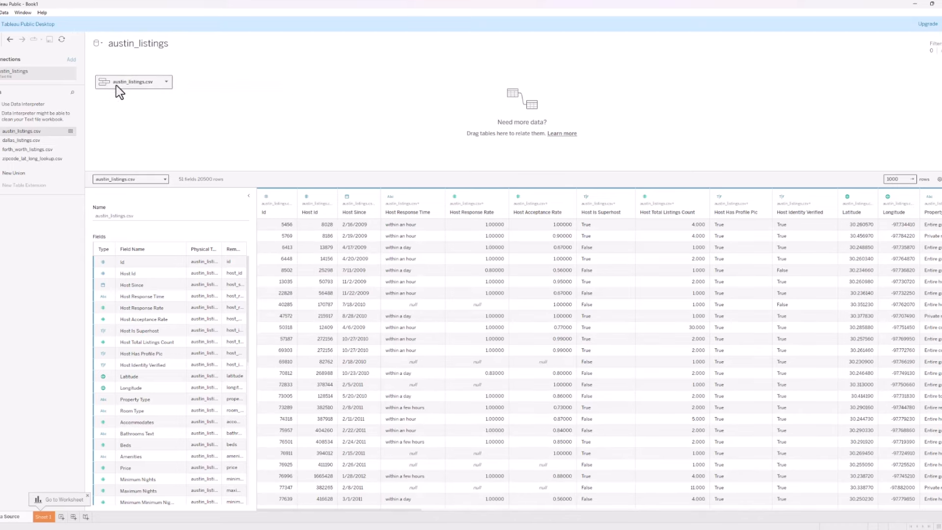
{"action": "left_click", "coordinate": [166, 83]}
{"action": "left_click", "coordinate": [181, 145]}
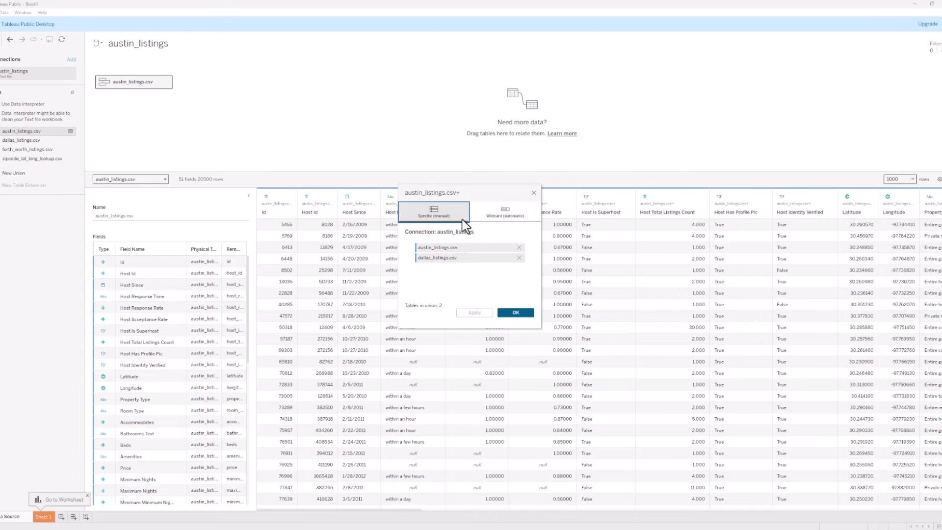
{"action": "left_click", "coordinate": [515, 314]}
Add forth_worth_listings.csv to the existing union and review the tables it contains
{"action": "left_click_drag", "start_coordinate": [40, 150], "coordinate": [115, 95]}
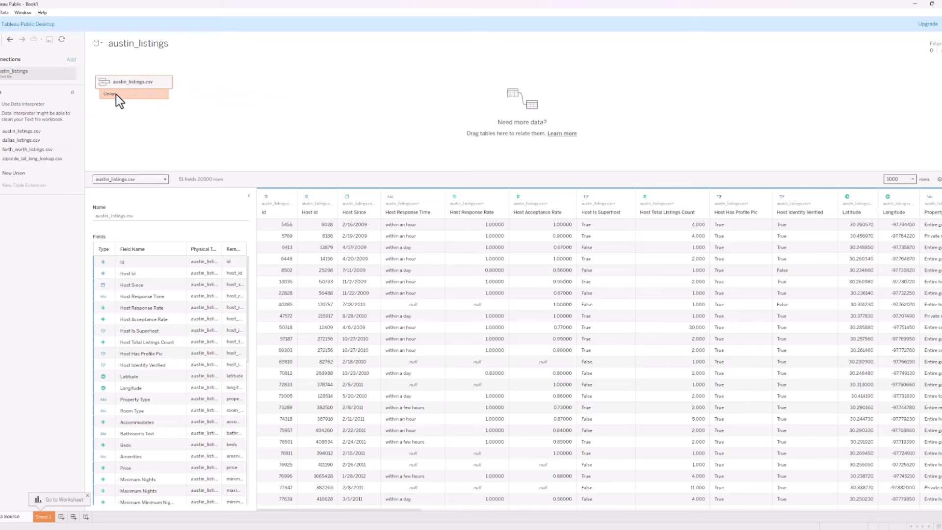
{"action": "left_click", "coordinate": [166, 82]}
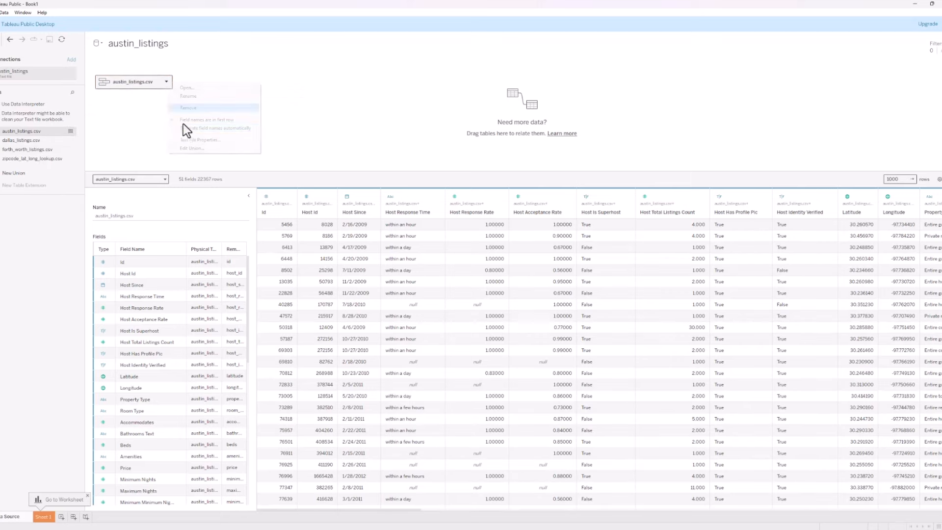
{"action": "left_click", "coordinate": [187, 149]}
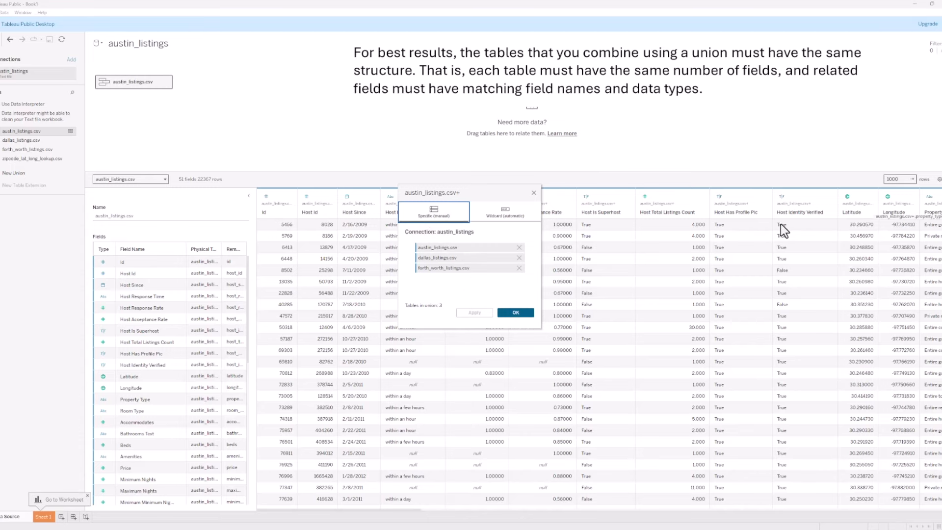
{"action": "left_click_drag", "start_coordinate": [436, 247], "coordinate": [455, 266]}
{"action": "left_click", "coordinate": [515, 313]}
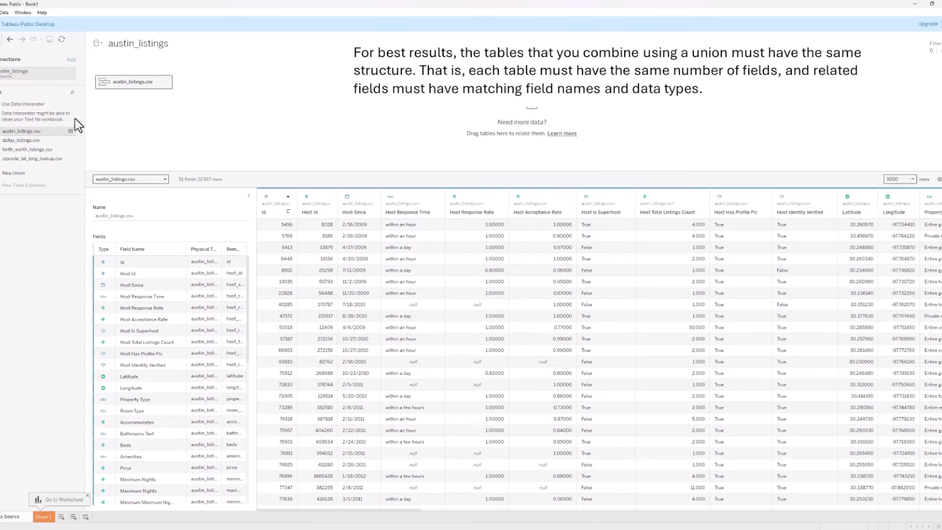
Rename the unioned table on the canvas as tx_listing_data.csv
{"action": "mouse_move", "coordinate": [145, 85]}
{"action": "left_click", "coordinate": [165, 83]}
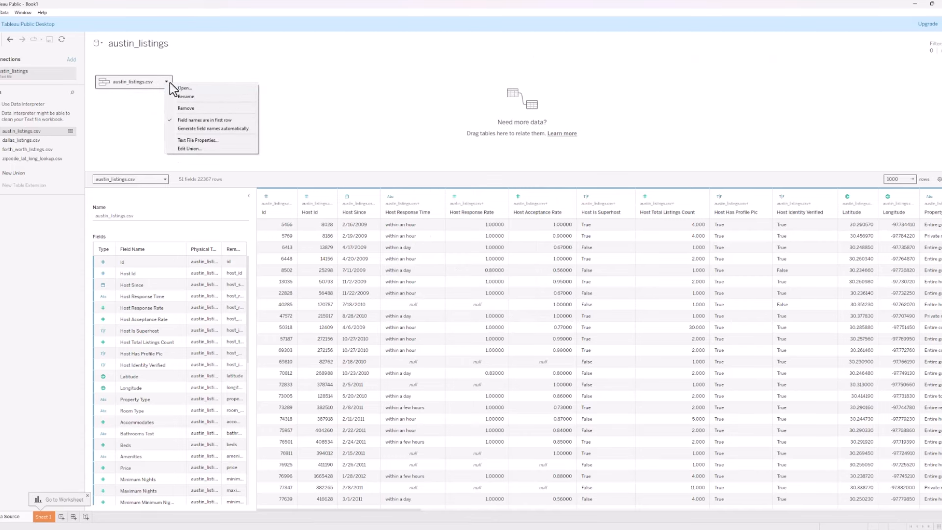
{"action": "left_click", "coordinate": [207, 96]}
{"action": "key", "text": "Home"}
{"action": "key", "text": "ctrl+shift+Right"}
{"action": "key", "text": "BackSpace"}
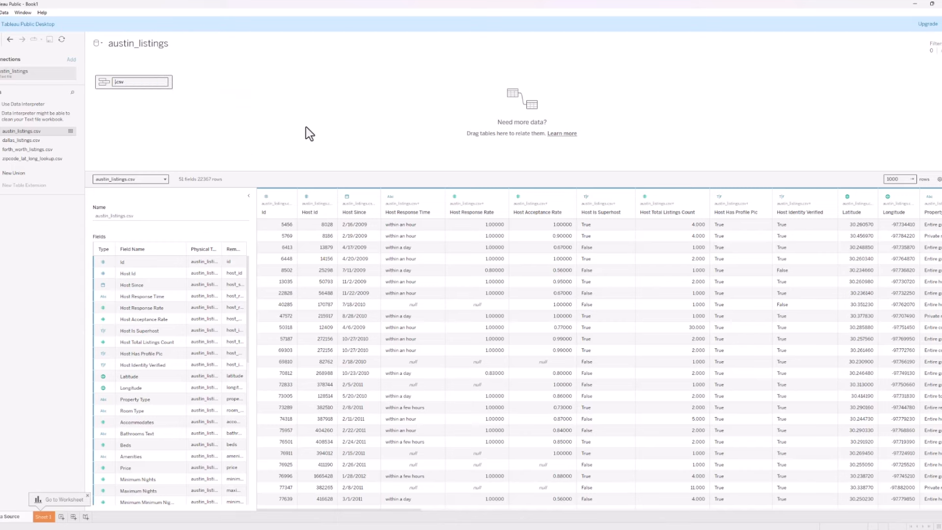
{"action": "type", "text": "tx_listing_data"}
{"action": "key", "text": "Return"}
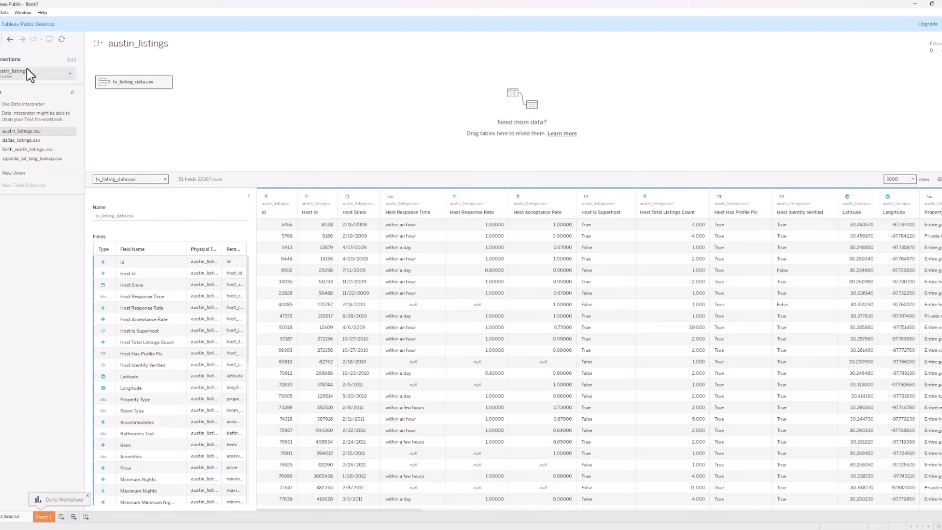
Go to the worksheet Sheet 1 and dismiss any field options that open
{"action": "left_click", "coordinate": [42, 514]}
{"action": "right_click", "coordinate": [53, 504]}
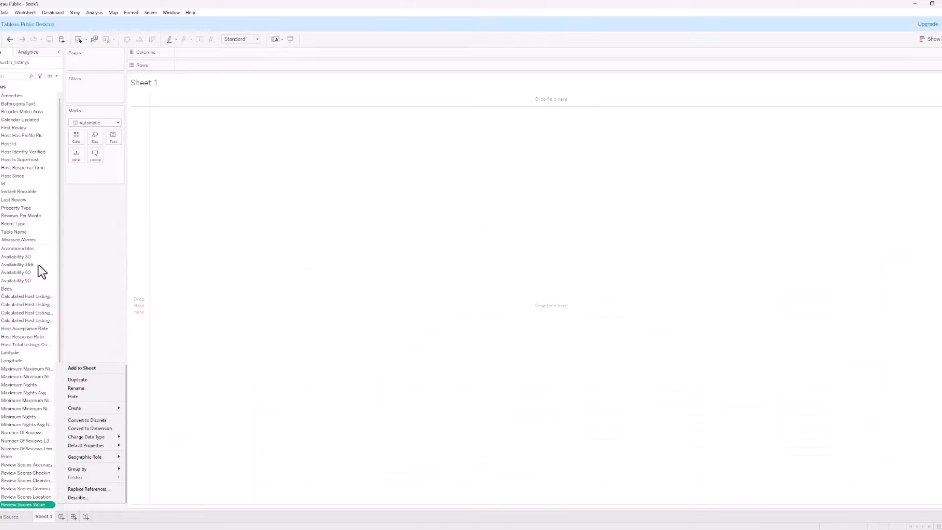
{"action": "left_click", "coordinate": [63, 233]}
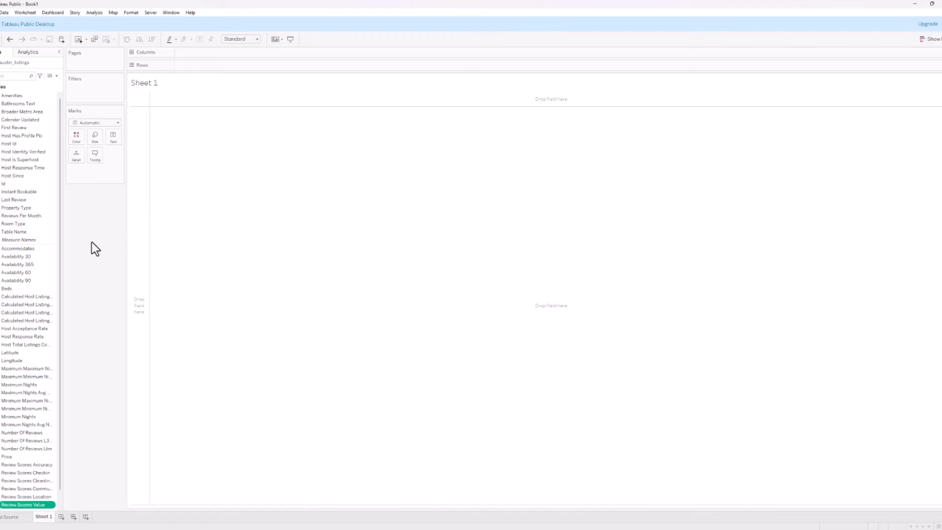
Place the Id field on Rows as a discrete dimension, check its conversion options, and remove it from the view again
{"action": "left_click", "coordinate": [4, 185]}
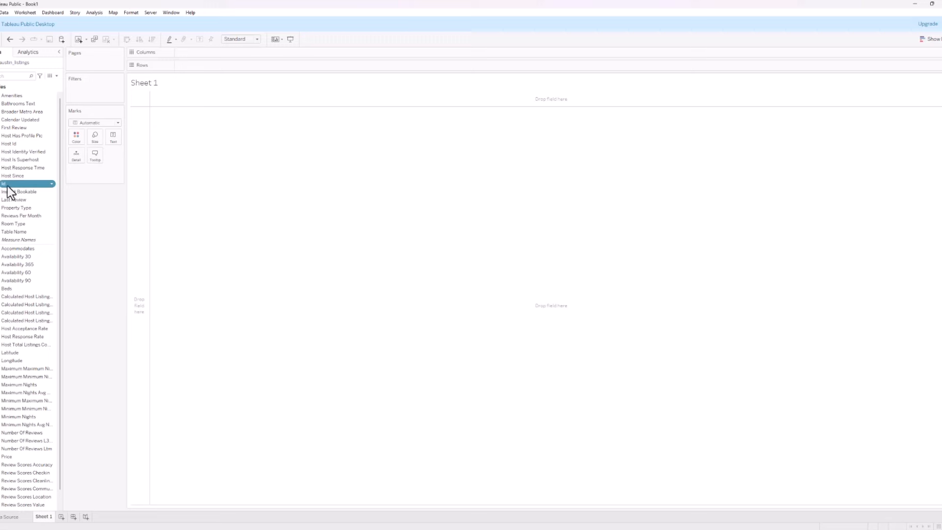
{"action": "double_click", "coordinate": [8, 184]}
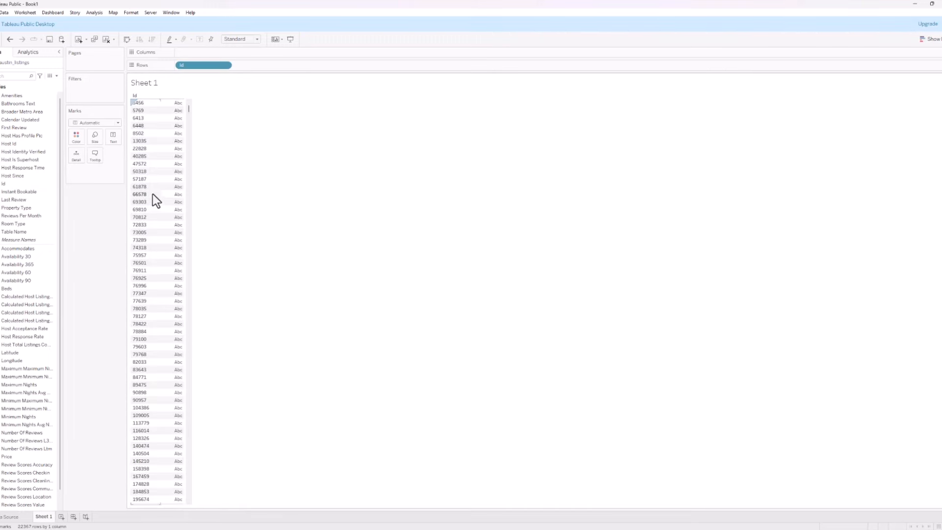
{"action": "left_click", "coordinate": [5, 184]}
{"action": "left_click_drag", "start_coordinate": [203, 66], "coordinate": [198, 70]}
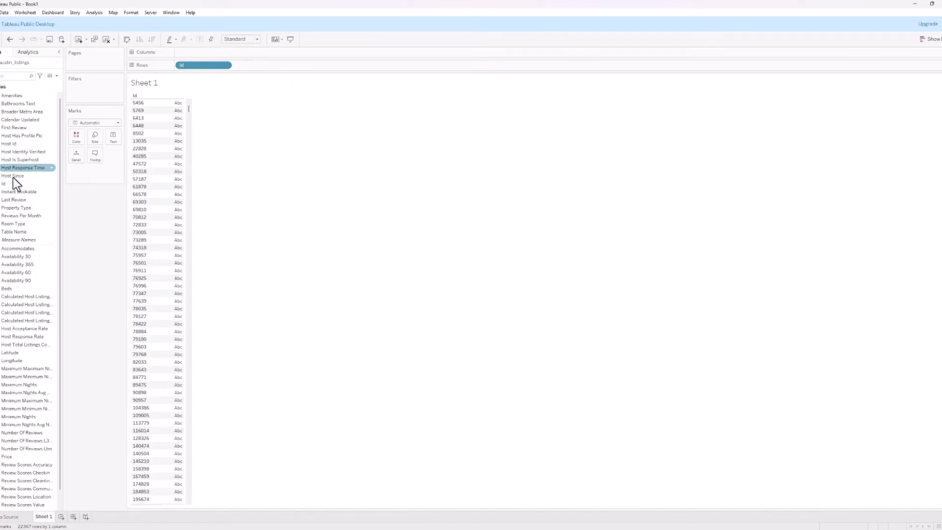
{"action": "left_click", "coordinate": [52, 185]}
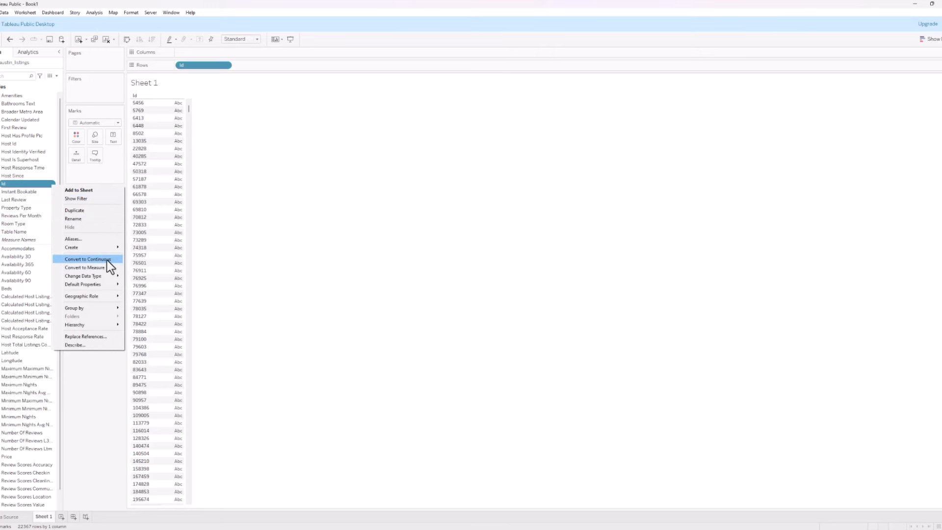
{"action": "key", "text": "Escape"}
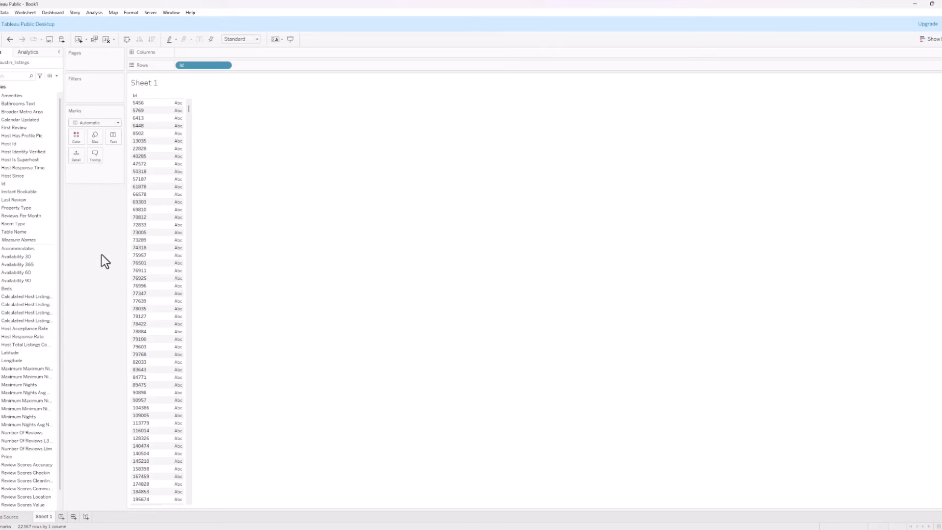
{"action": "left_click_drag", "start_coordinate": [203, 65], "coordinate": [98, 200]}
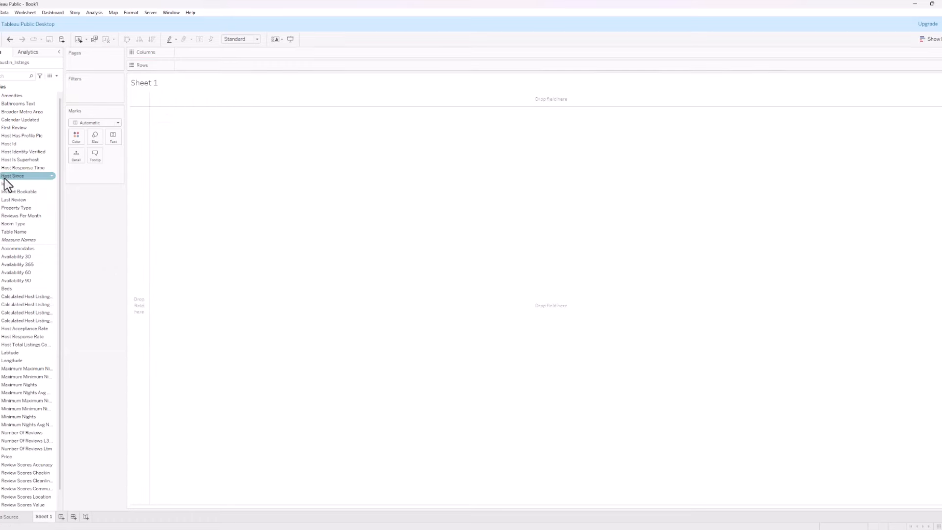
Place the Id field on Rows as a continuous dimension
{"action": "mouse_move", "coordinate": [6, 177]}
{"action": "left_mouse_down"}
{"action": "mouse_move", "coordinate": [31, 173]}
{"action": "mouse_move", "coordinate": [4, 196]}
{"action": "mouse_move", "coordinate": [198, 92]}
{"action": "mouse_move", "coordinate": [201, 66]}
{"action": "left_mouse_up"}
{"action": "key", "text": "Escape"}
{"action": "key", "text": "Escape"}
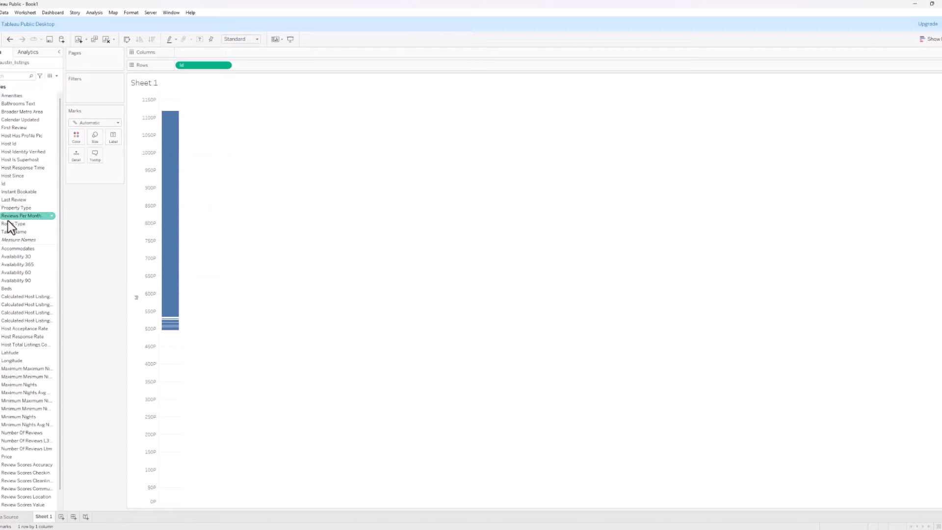
Convert the Id field on Rows to a measure aggregated as Count (Distinct)
{"action": "left_click", "coordinate": [225, 65]}
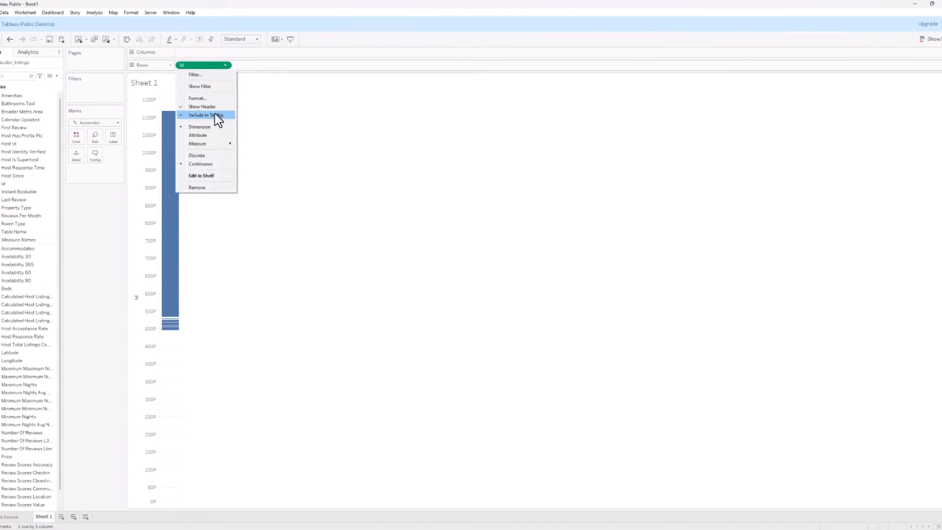
{"action": "mouse_move", "coordinate": [208, 144]}
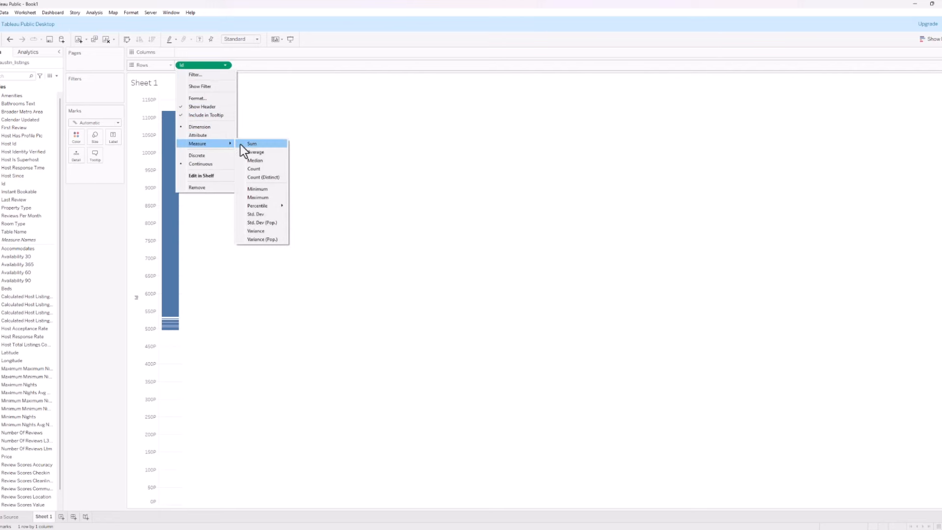
{"action": "left_click", "coordinate": [275, 177]}
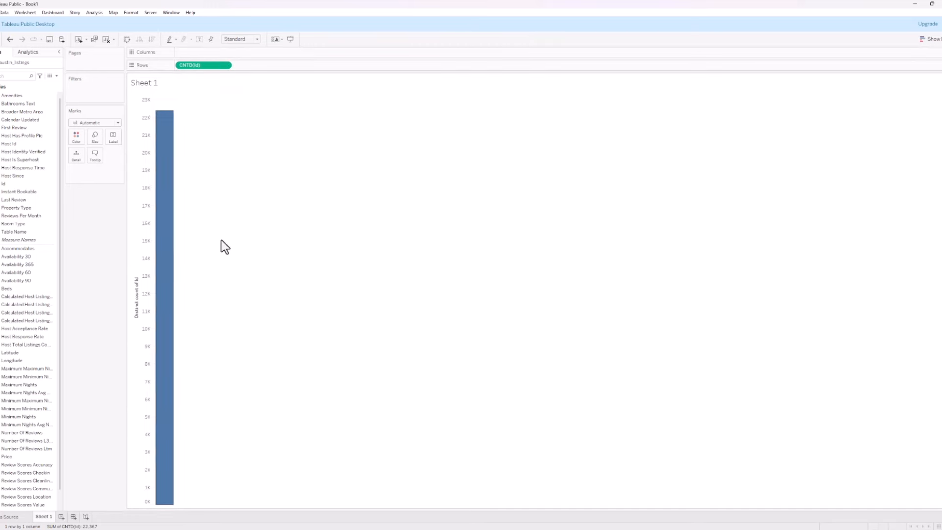
Change the distinct count of Id on Rows from continuous to discrete
{"action": "left_click", "coordinate": [226, 65]}
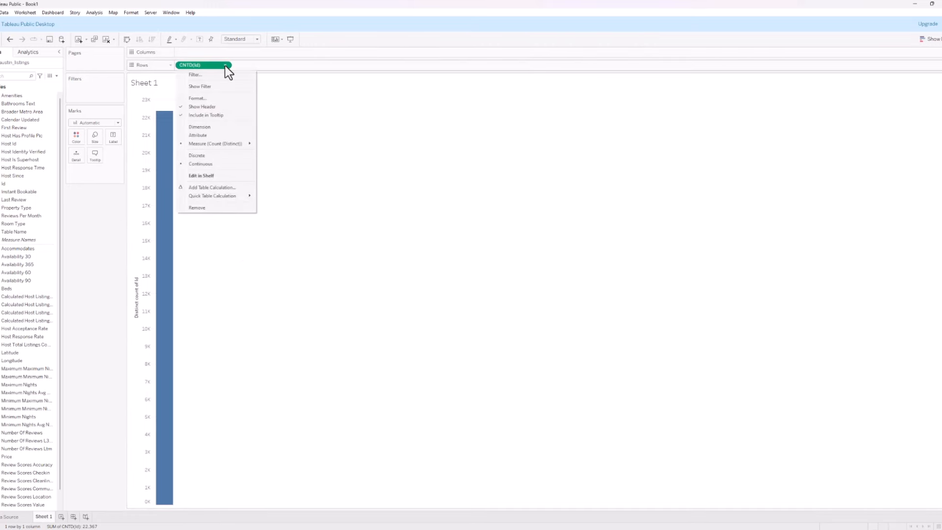
{"action": "left_click", "coordinate": [230, 158]}
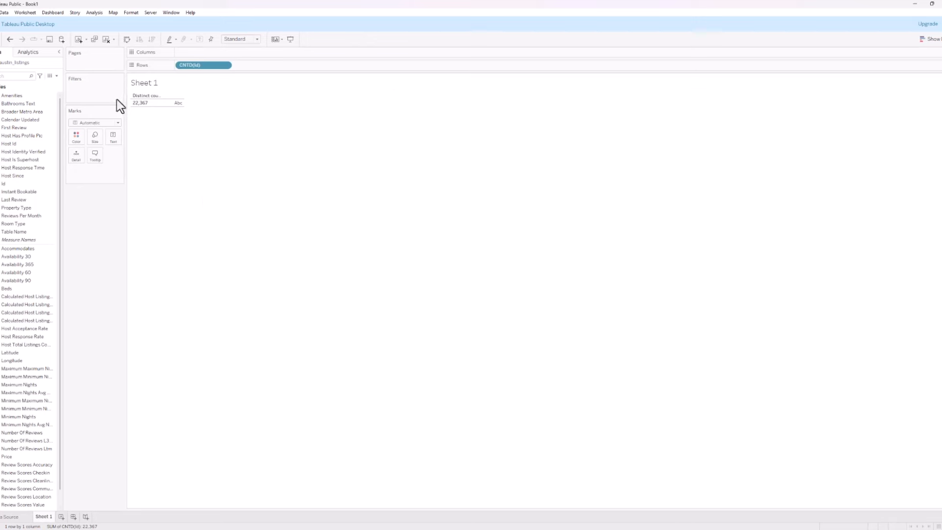
{"action": "mouse_move", "coordinate": [167, 111]}
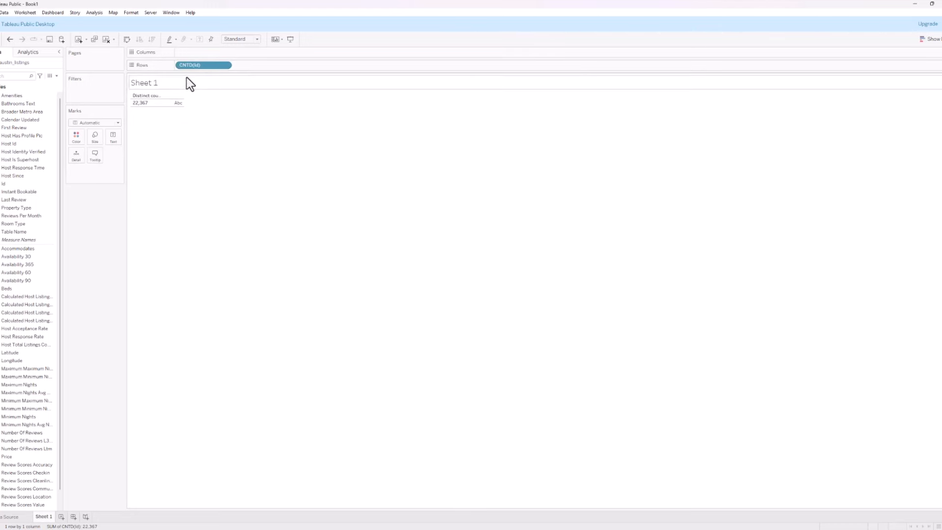
Check the data type options of the Last Review field and place it on Columns by year
{"action": "mouse_move", "coordinate": [20, 200]}
{"action": "left_mouse_down"}
{"action": "mouse_move", "coordinate": [112, 162]}
{"action": "mouse_move", "coordinate": [25, 203]}
{"action": "left_mouse_up"}
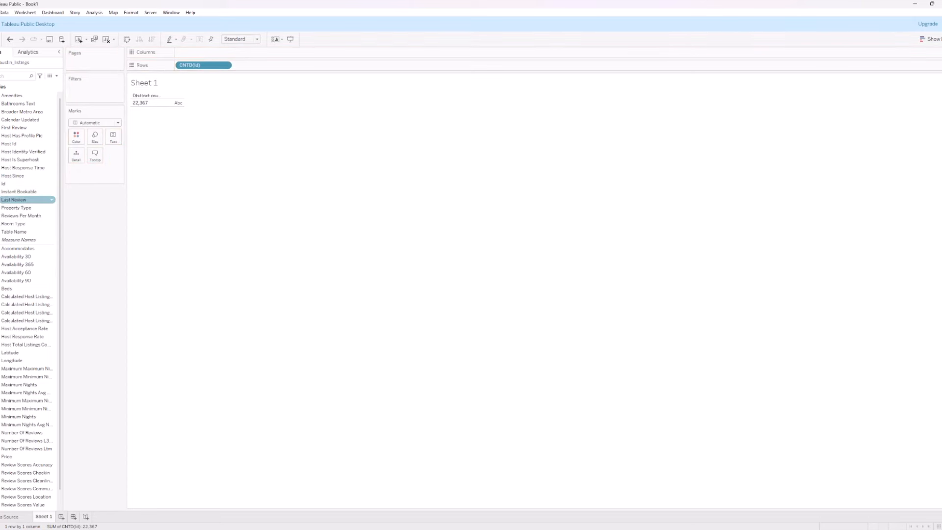
{"action": "left_click", "coordinate": [2, 200]}
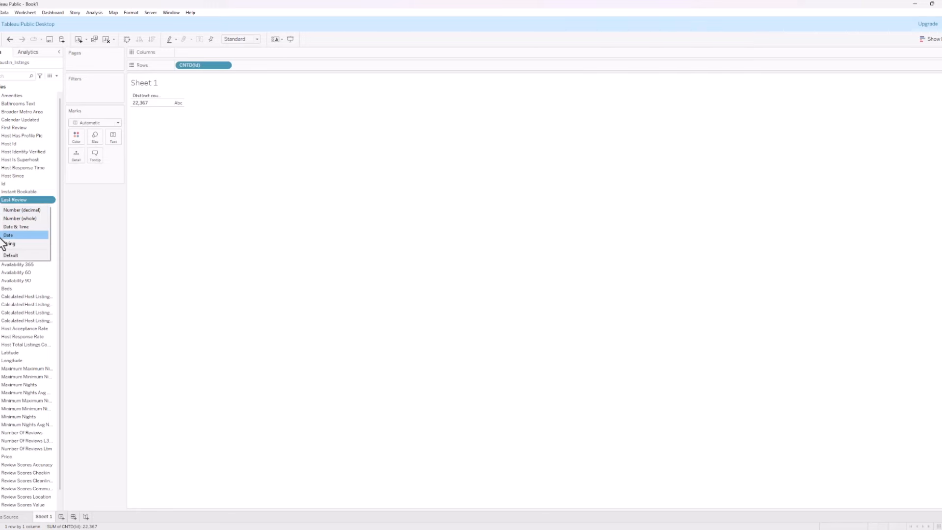
{"action": "left_click", "coordinate": [181, 254]}
{"action": "left_click_drag", "start_coordinate": [20, 202], "coordinate": [229, 54]}
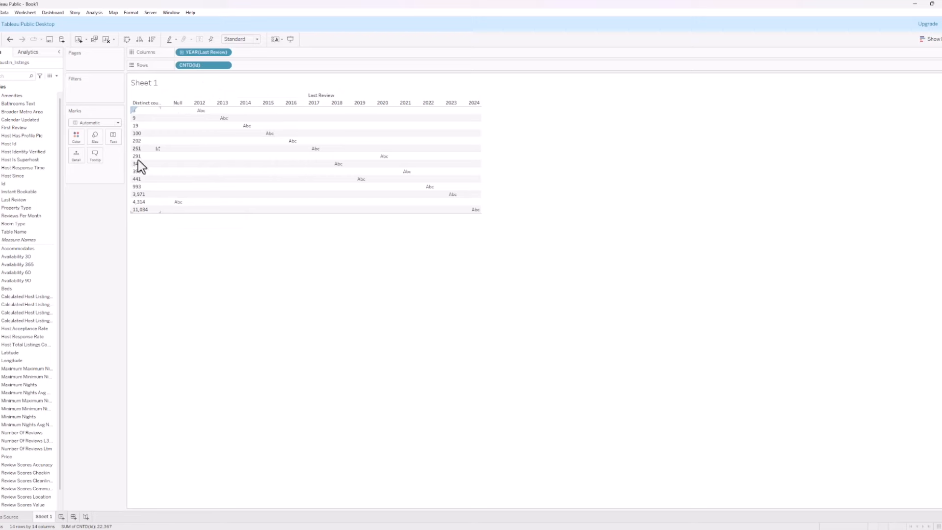
Make the distinct count of Id on Rows continuous and fit the chart to Entire View
{"action": "left_click", "coordinate": [225, 66]}
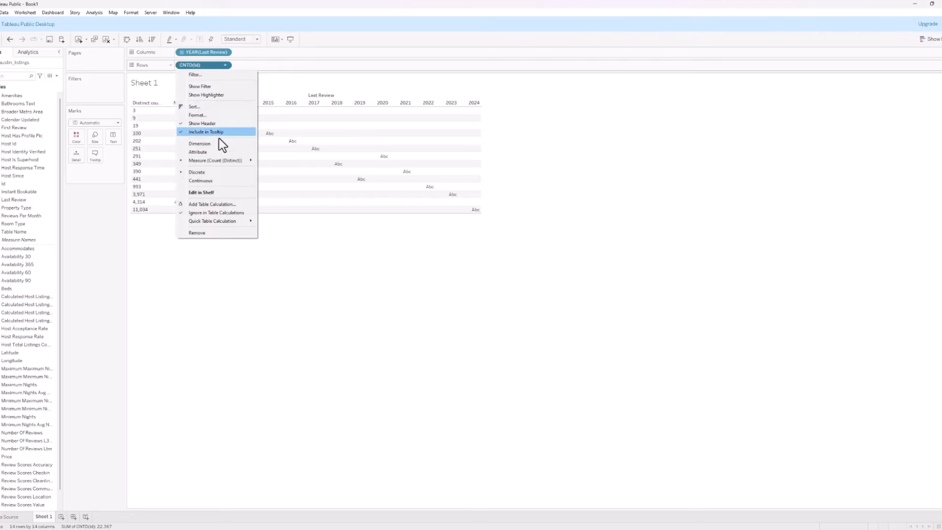
{"action": "left_click", "coordinate": [221, 187]}
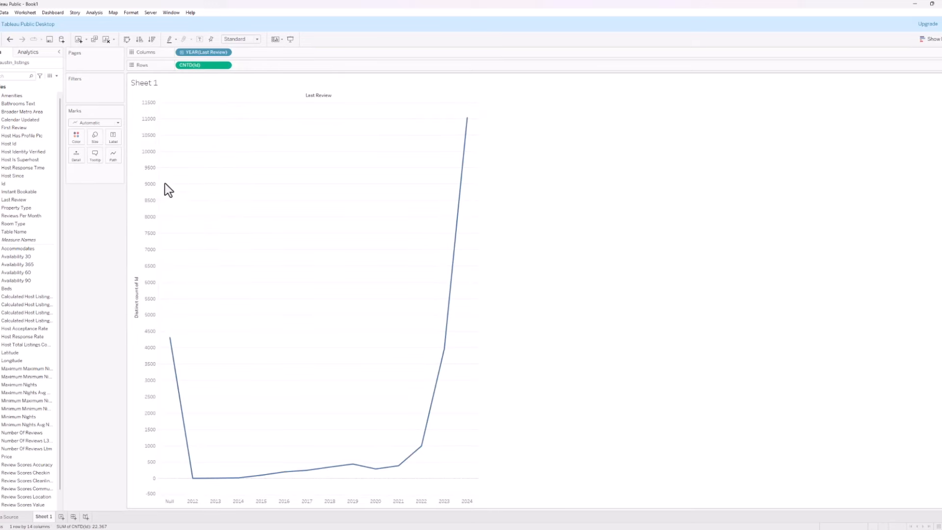
{"action": "mouse_move", "coordinate": [421, 453]}
{"action": "left_click", "coordinate": [255, 41]}
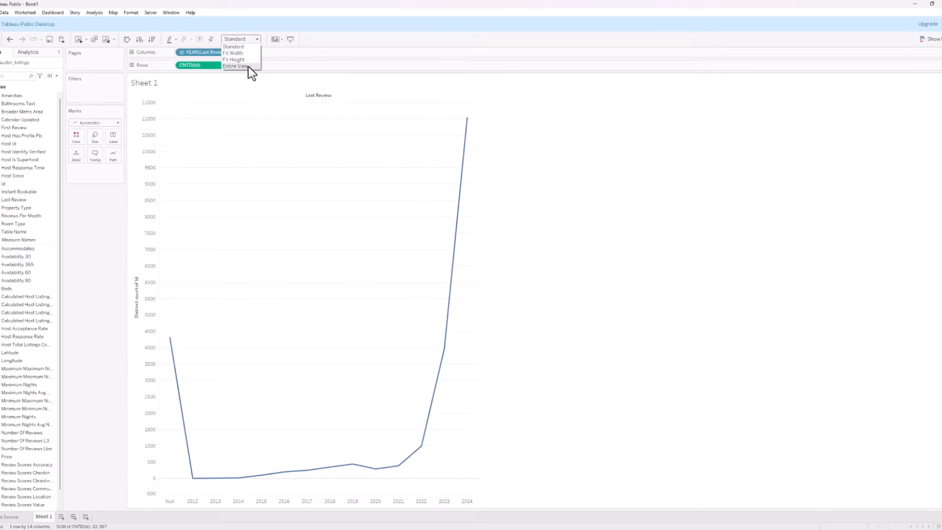
{"action": "left_click", "coordinate": [248, 66]}
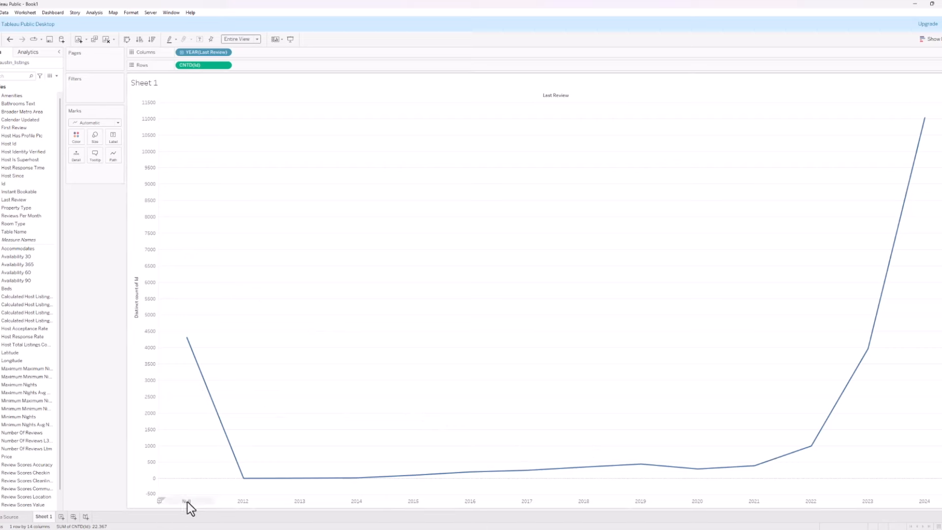
Exclude the Null year of Last Review from the line chart
{"action": "mouse_move", "coordinate": [185, 340]}
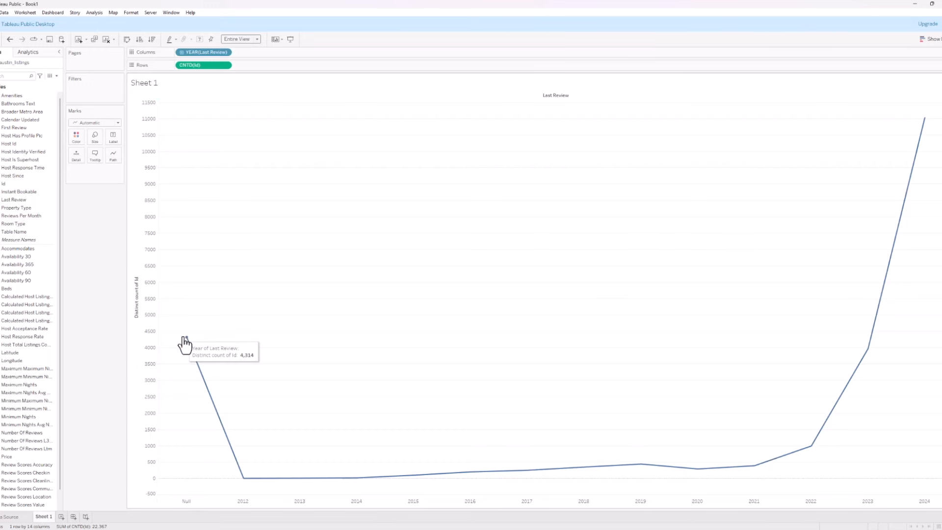
{"action": "right_click", "coordinate": [190, 502]}
{"action": "left_click", "coordinate": [180, 502]}
{"action": "right_click", "coordinate": [179, 502]}
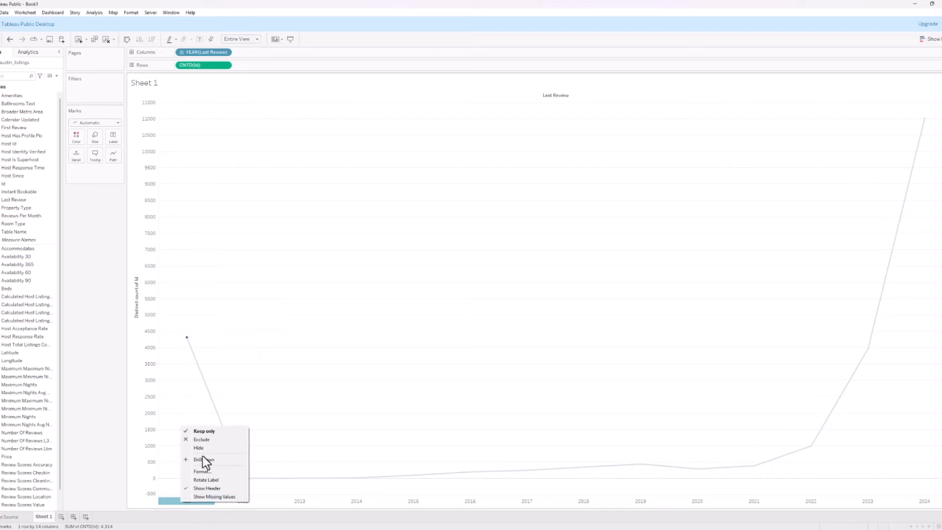
{"action": "left_click", "coordinate": [202, 439]}
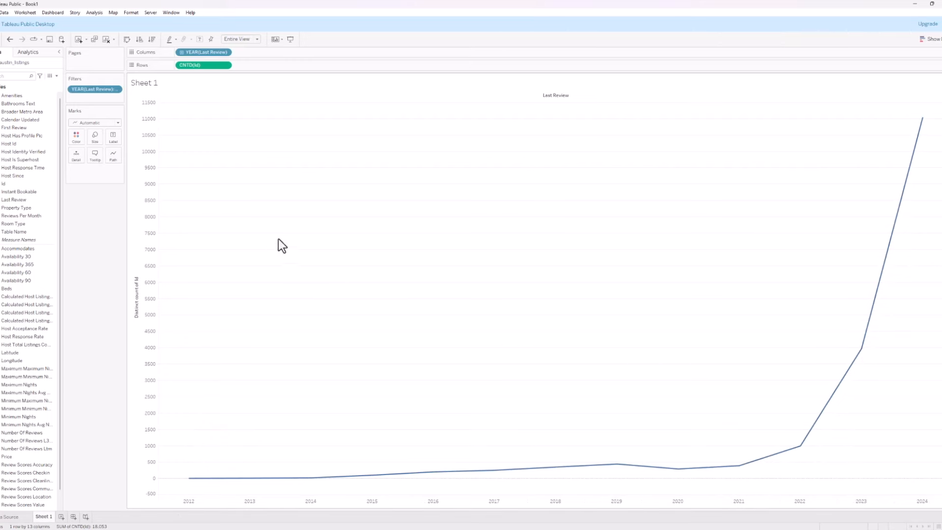
{"action": "mouse_move", "coordinate": [311, 478]}
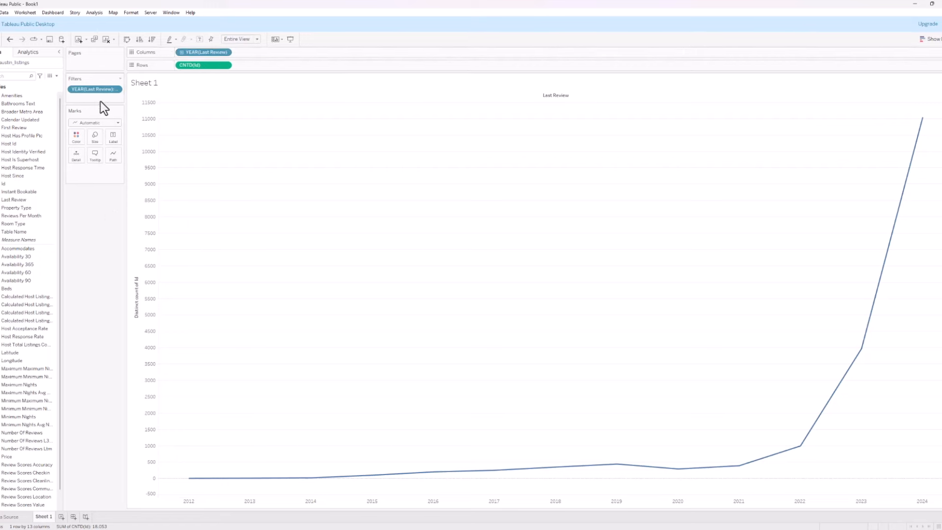
Show the Last Review year filter and also exclude the years 2012, 2013, 2014 and 2015
{"action": "left_click", "coordinate": [117, 90]}
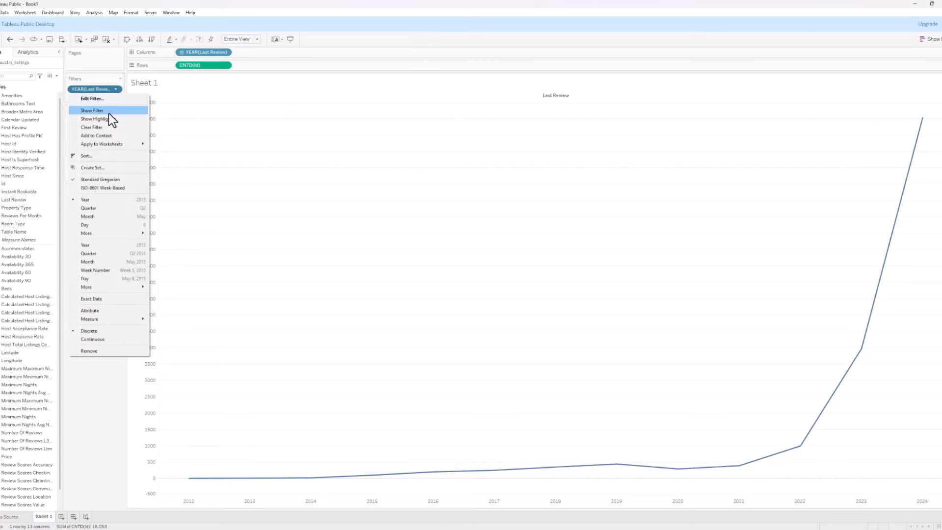
{"action": "left_click", "coordinate": [108, 111]}
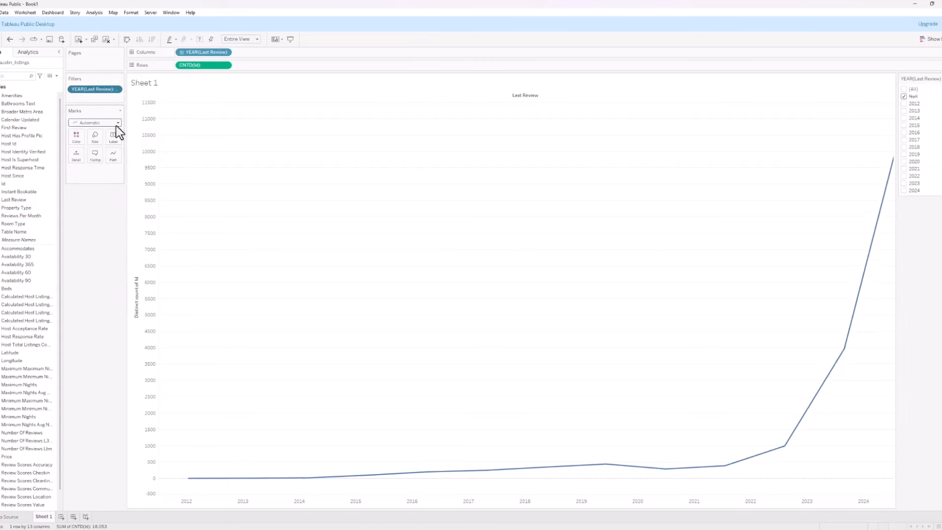
{"action": "left_click", "coordinate": [902, 103]}
{"action": "left_click", "coordinate": [903, 111]}
{"action": "left_click", "coordinate": [902, 118]}
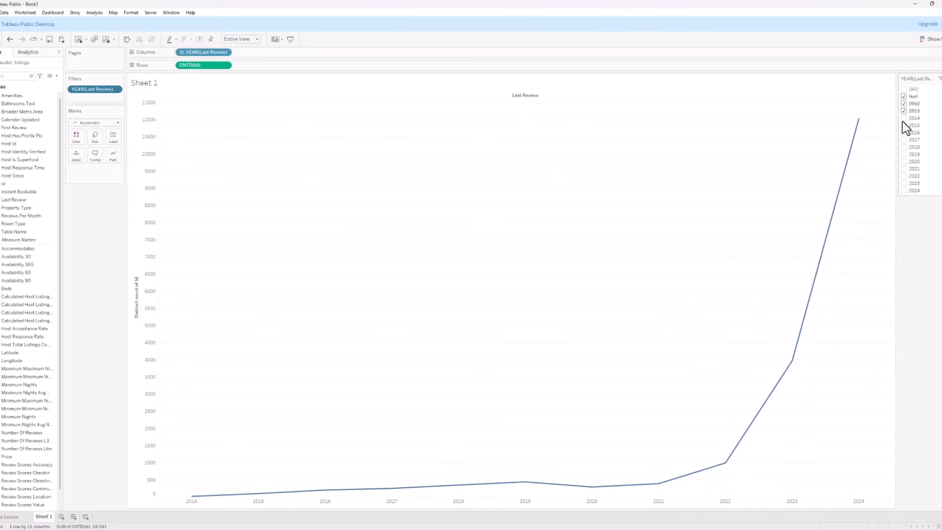
{"action": "left_click", "coordinate": [903, 125]}
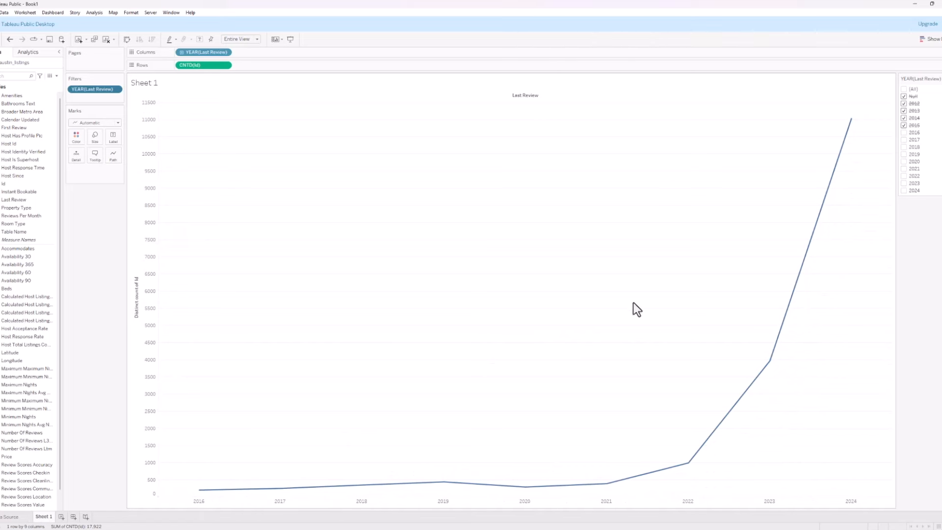
{"action": "mouse_move", "coordinate": [189, 496]}
Add a new worksheet, compare its Analytics options with those of Sheet 1, and return to Sheet 1
{"action": "left_click", "coordinate": [37, 52]}
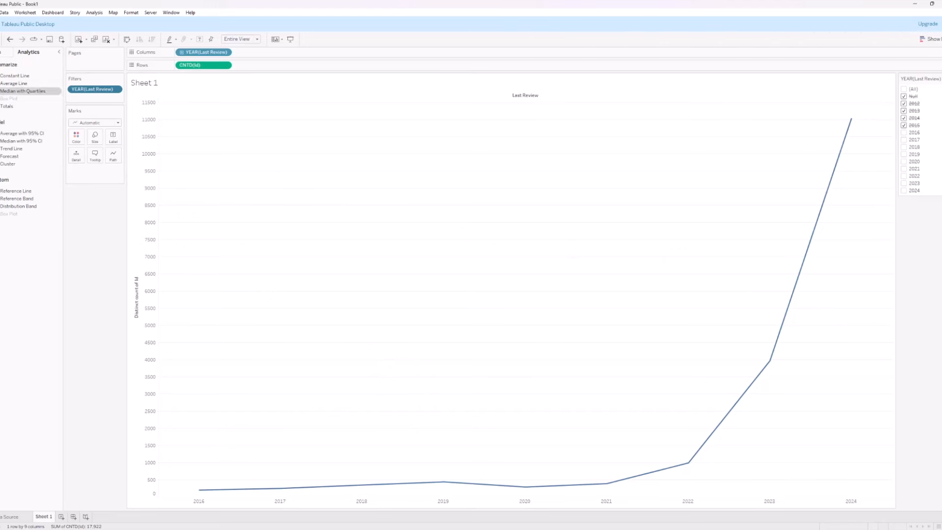
{"action": "left_click", "coordinate": [61, 516]}
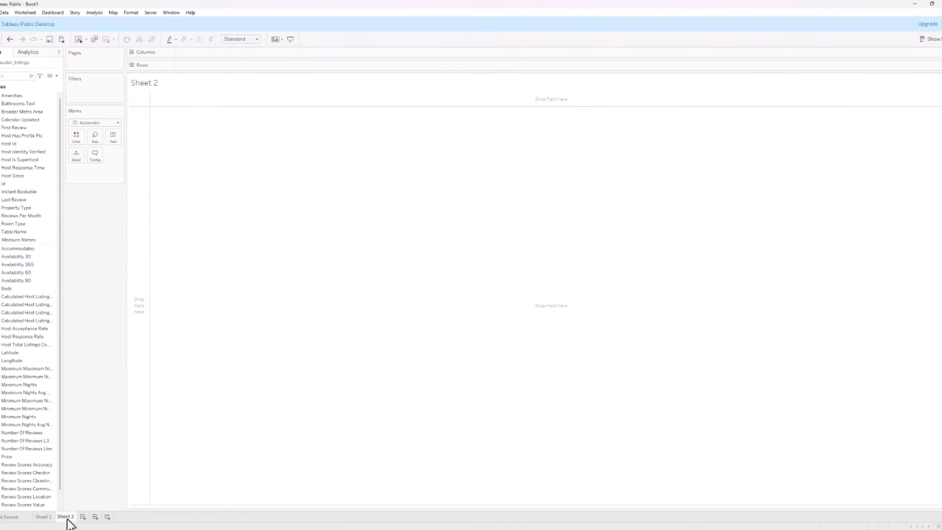
{"action": "left_click", "coordinate": [25, 52]}
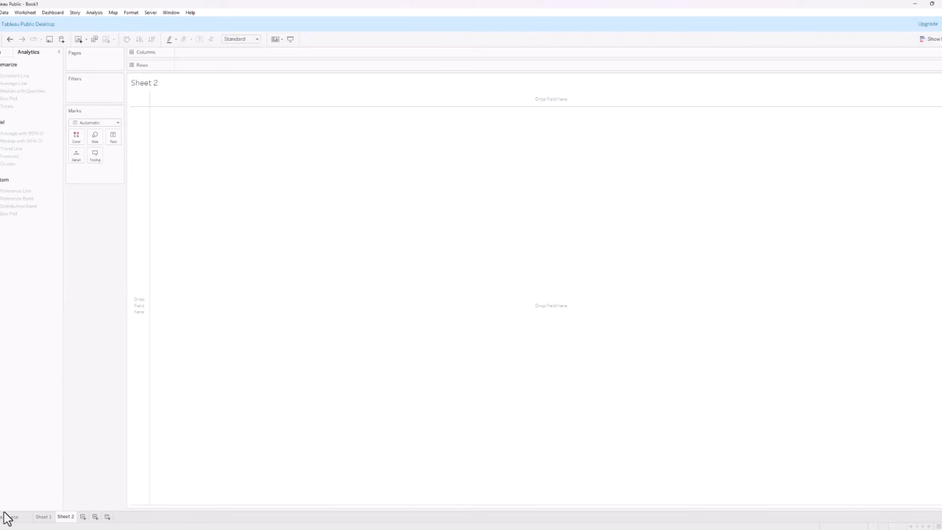
{"action": "left_click", "coordinate": [43, 516]}
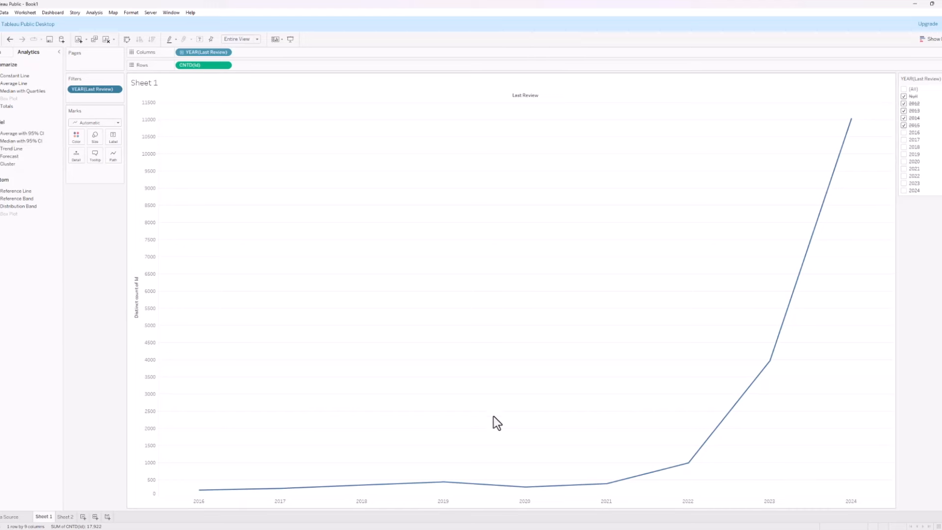
Add a trend line to the yearly Last Review chart, inspect it, and remove it again
{"action": "double_click", "coordinate": [24, 149]}
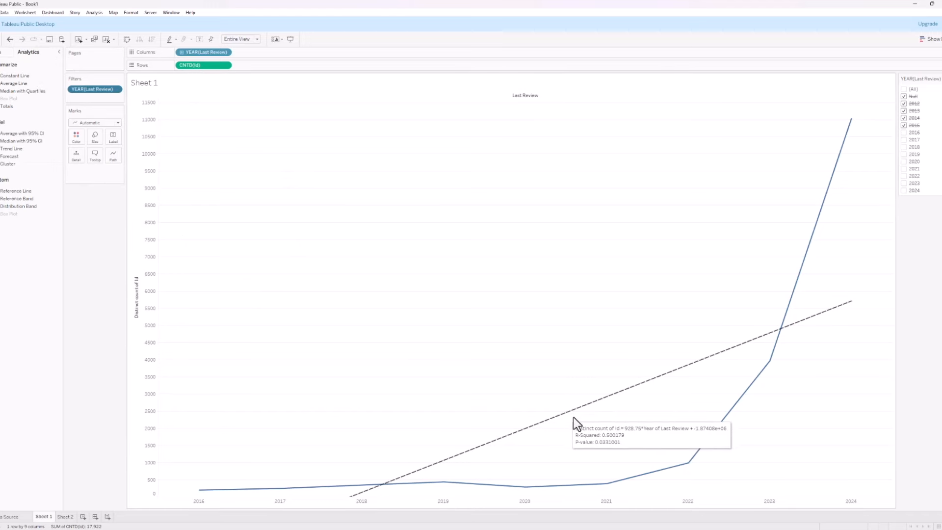
{"action": "left_click", "coordinate": [596, 405]}
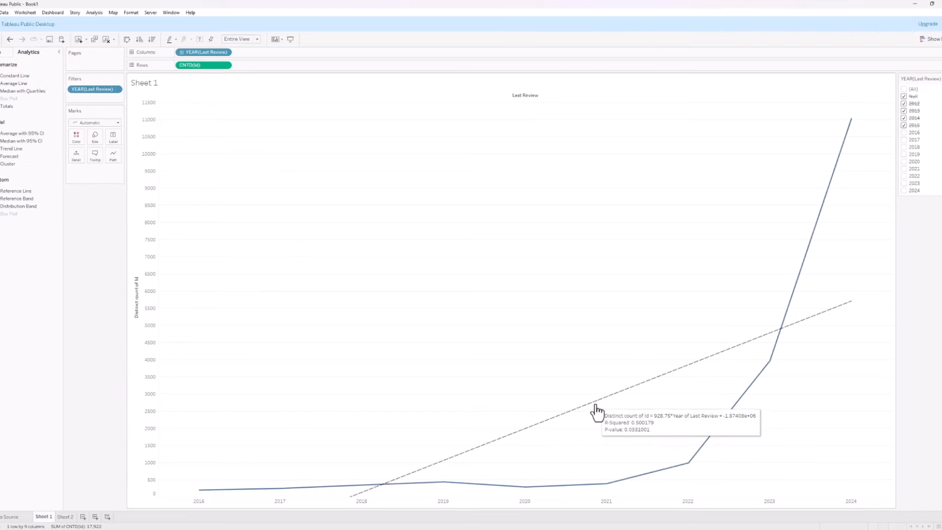
{"action": "left_click", "coordinate": [645, 408]}
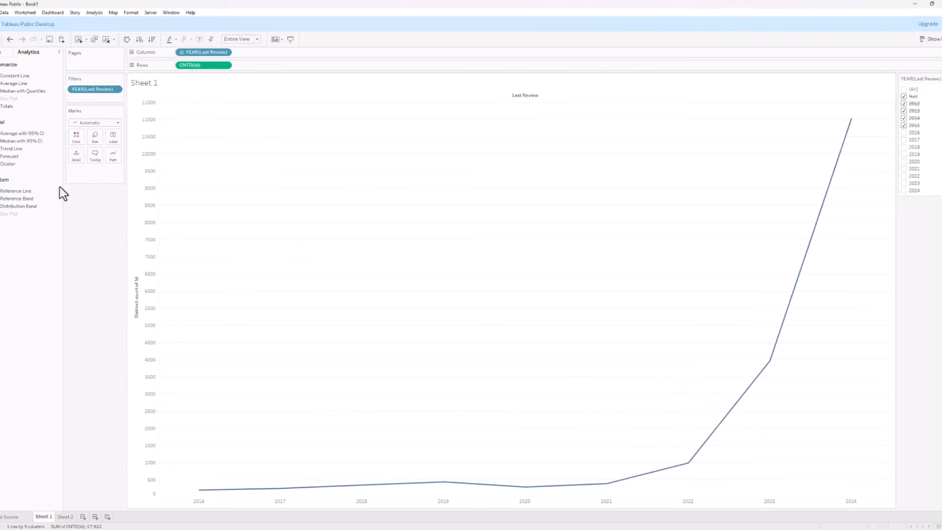
Place the Id field from the data fields on the Text mark of Sheet 2
{"action": "left_click", "coordinate": [5, 52]}
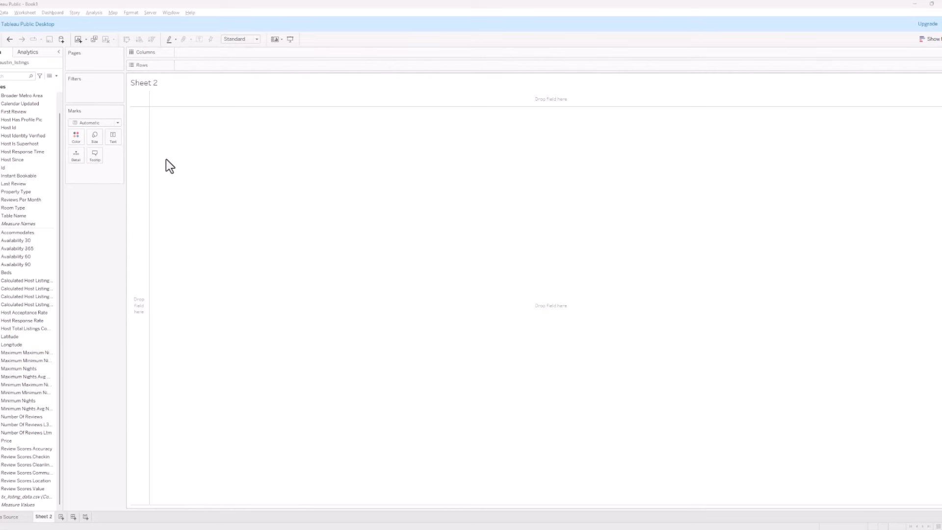
{"action": "left_click", "coordinate": [10, 200]}
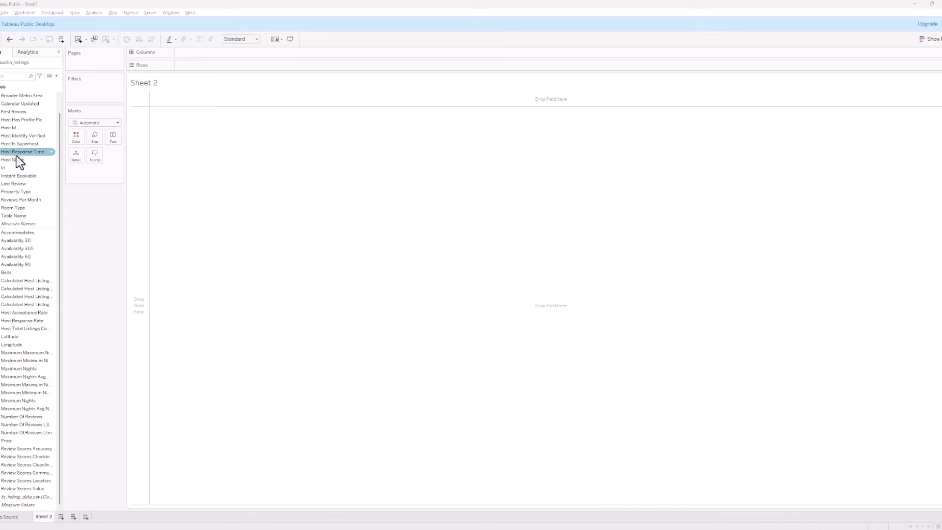
{"action": "left_click", "coordinate": [12, 127]}
{"action": "left_click", "coordinate": [10, 166]}
{"action": "left_click_drag", "start_coordinate": [10, 169], "coordinate": [118, 140]}
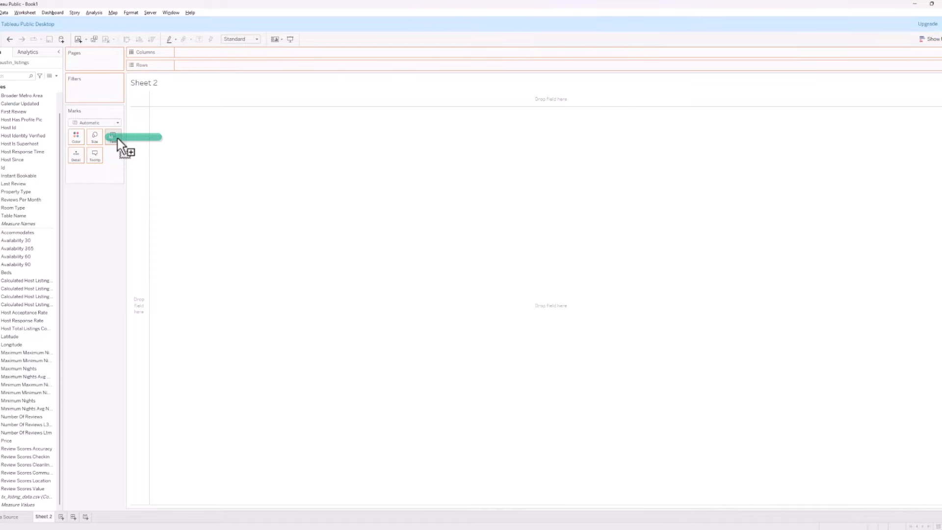
{"action": "left_click_drag", "start_coordinate": [118, 140], "coordinate": [117, 139]}
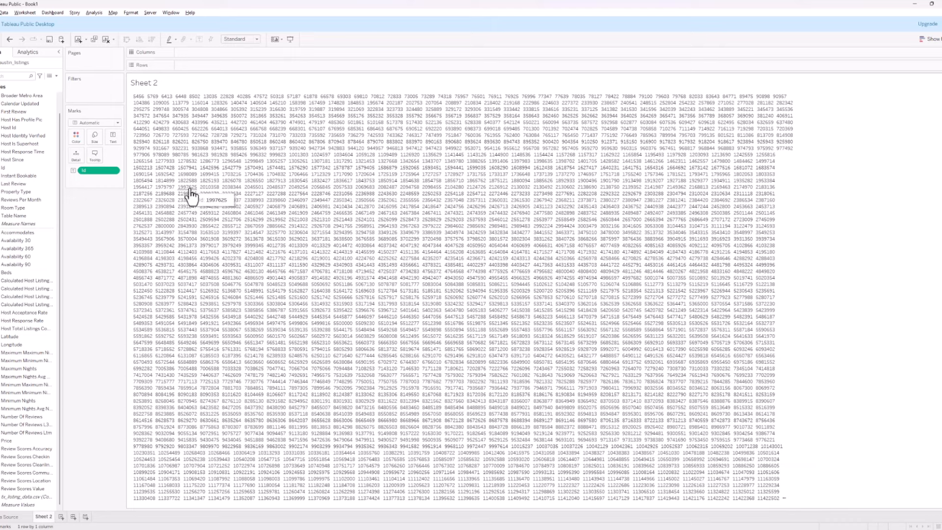
Convert the Id text mark to a measure aggregated as Count (Distinct) and fit Sheet 2 to Entire View
{"action": "left_click", "coordinate": [115, 172]}
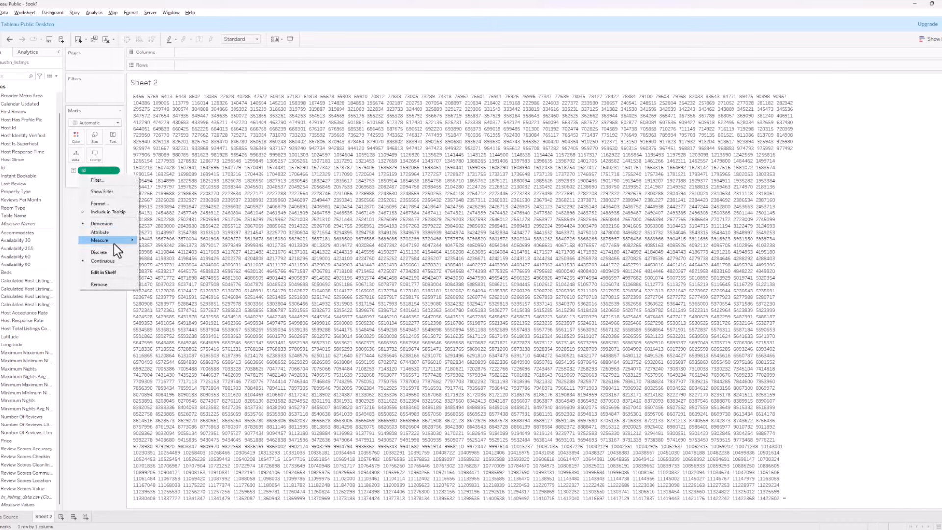
{"action": "left_click", "coordinate": [114, 172]}
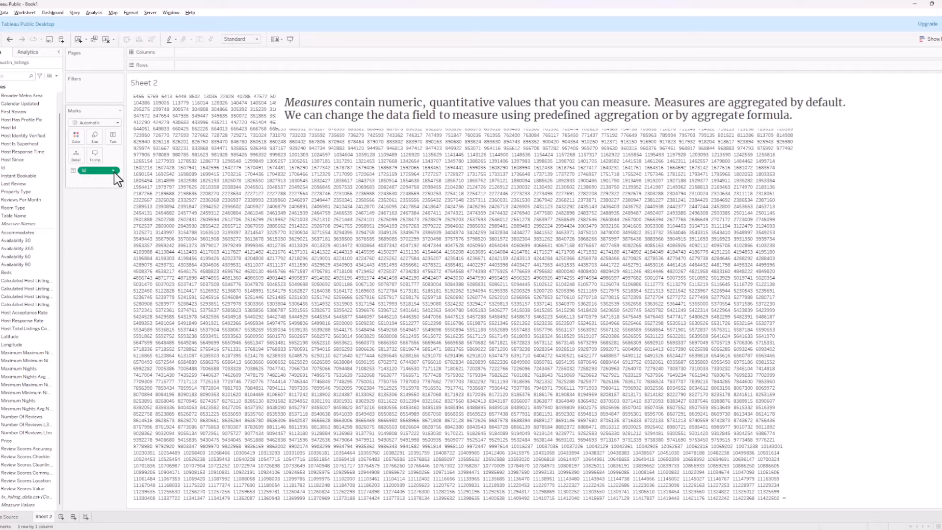
{"action": "left_click", "coordinate": [114, 172]}
{"action": "mouse_move", "coordinate": [106, 243]}
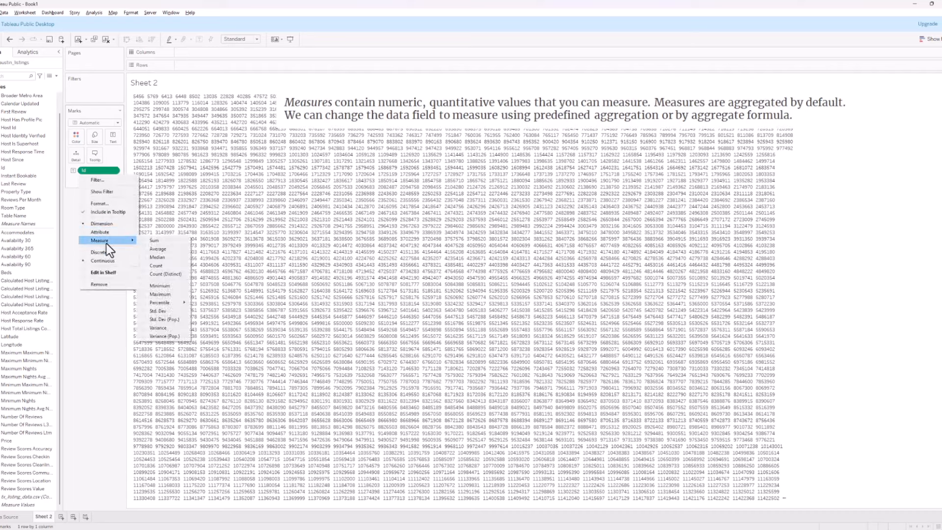
{"action": "left_click", "coordinate": [175, 275]}
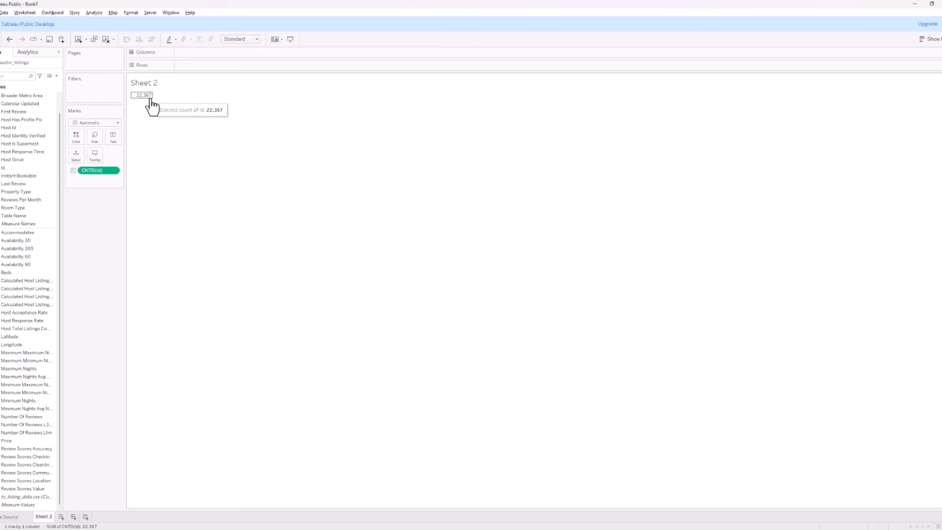
{"action": "left_click", "coordinate": [252, 40]}
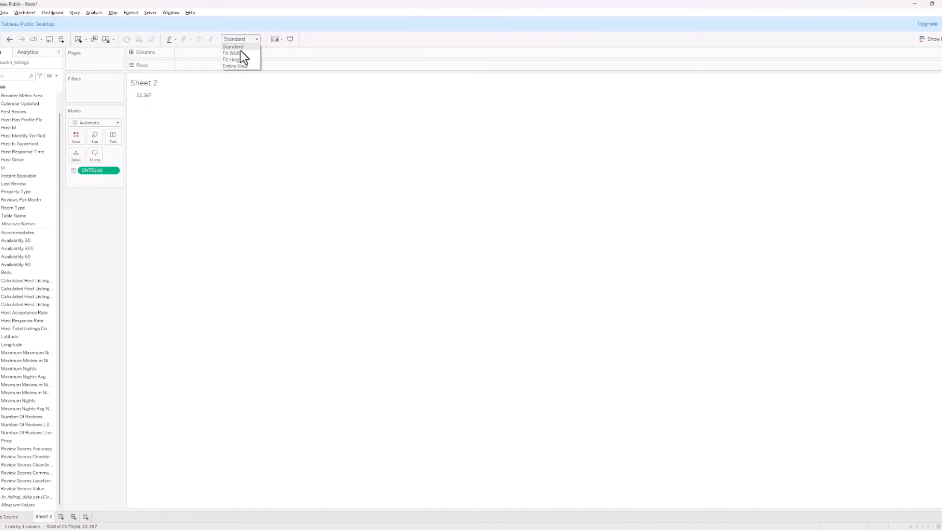
{"action": "left_click", "coordinate": [239, 67]}
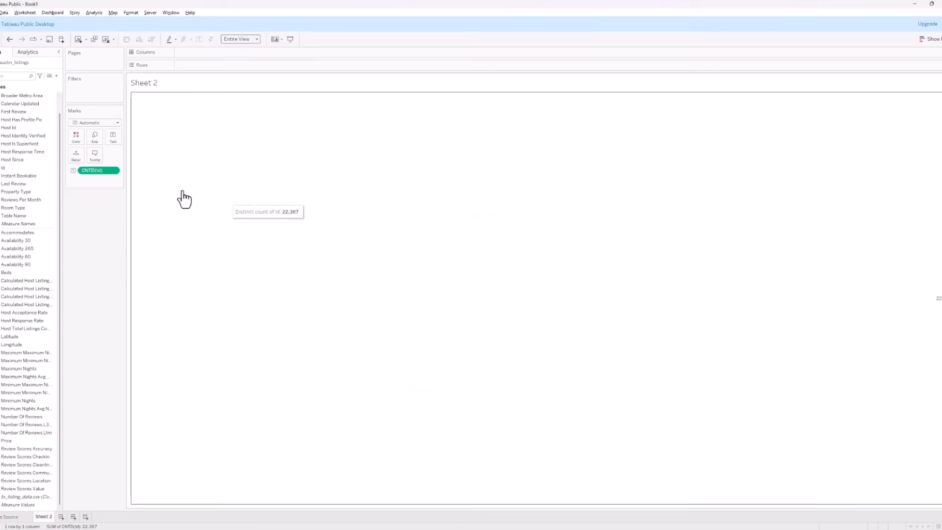
Format the distinct Id count with left horizontal and middle vertical alignment in its pane
{"action": "left_click", "coordinate": [114, 170]}
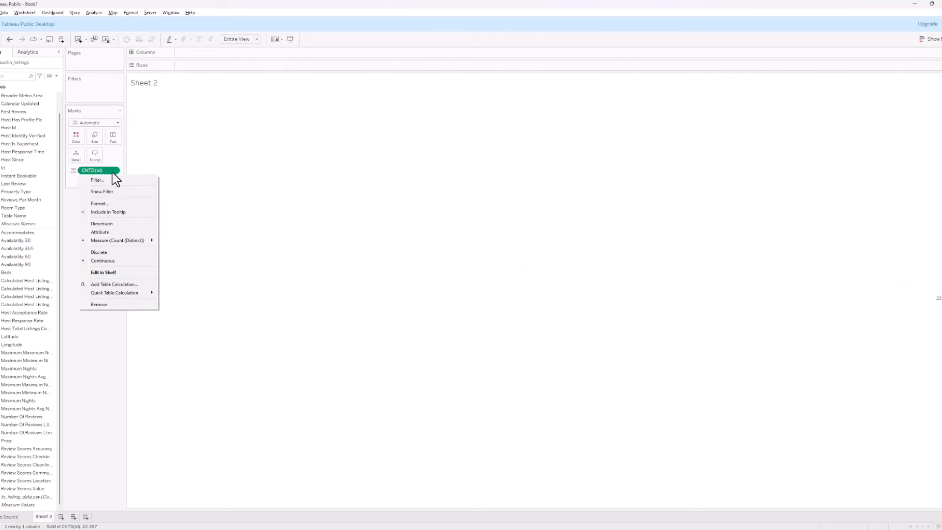
{"action": "left_click", "coordinate": [106, 204]}
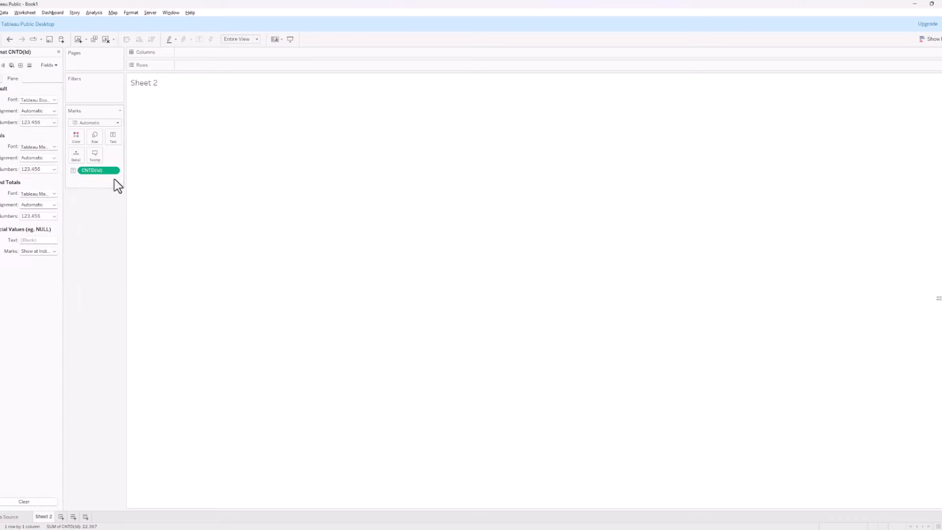
{"action": "left_click", "coordinate": [32, 108]}
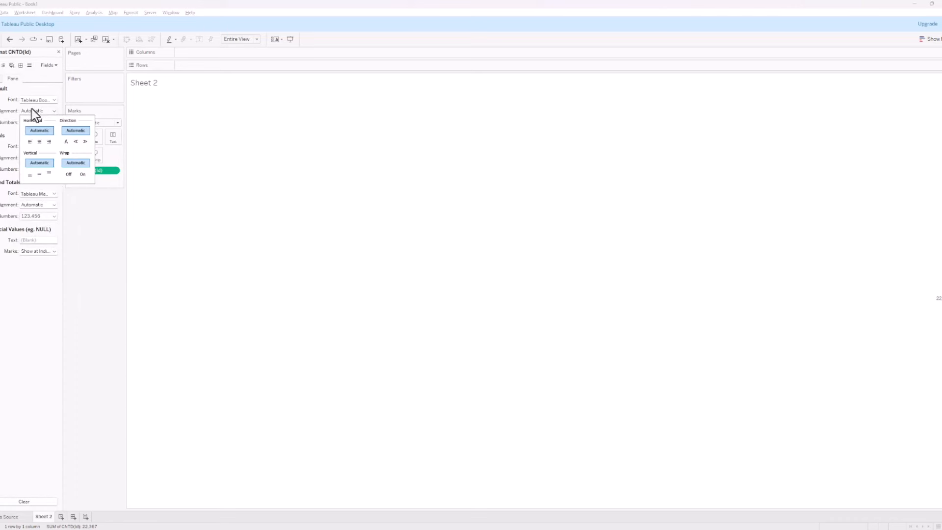
{"action": "left_click", "coordinate": [30, 142]}
{"action": "left_click", "coordinate": [39, 174]}
{"action": "left_click", "coordinate": [72, 202]}
Enlarge the text size of the distinct Id count mark on Sheet 2 to about three quarters of the size range
{"action": "left_click", "coordinate": [96, 137]}
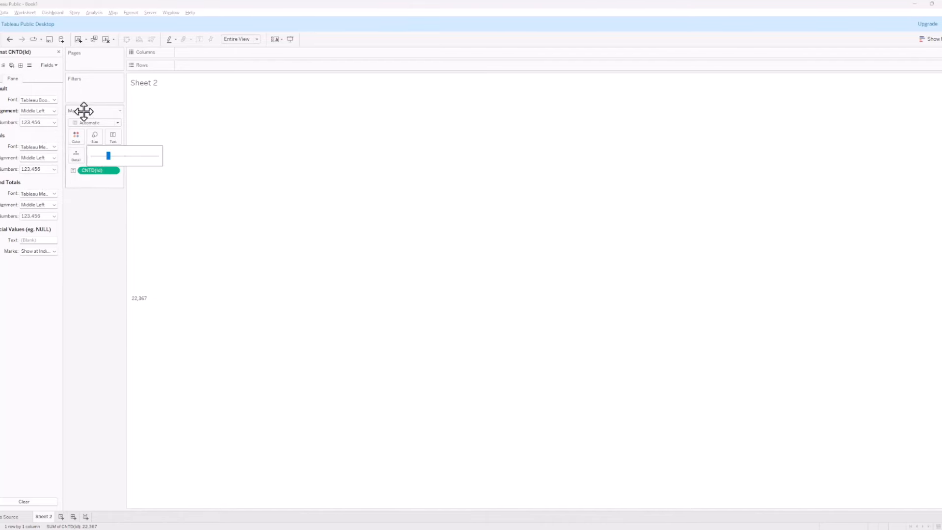
{"action": "left_click", "coordinate": [95, 138]}
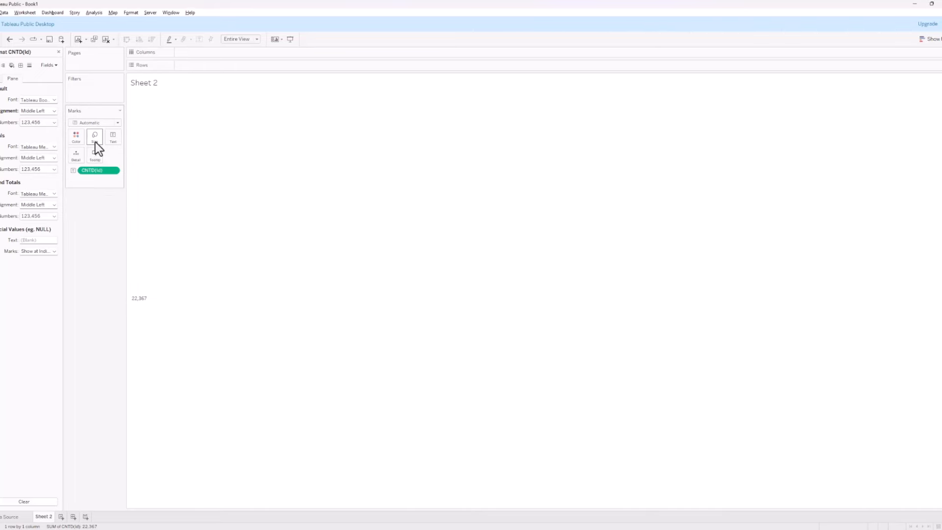
{"action": "left_click", "coordinate": [95, 142]}
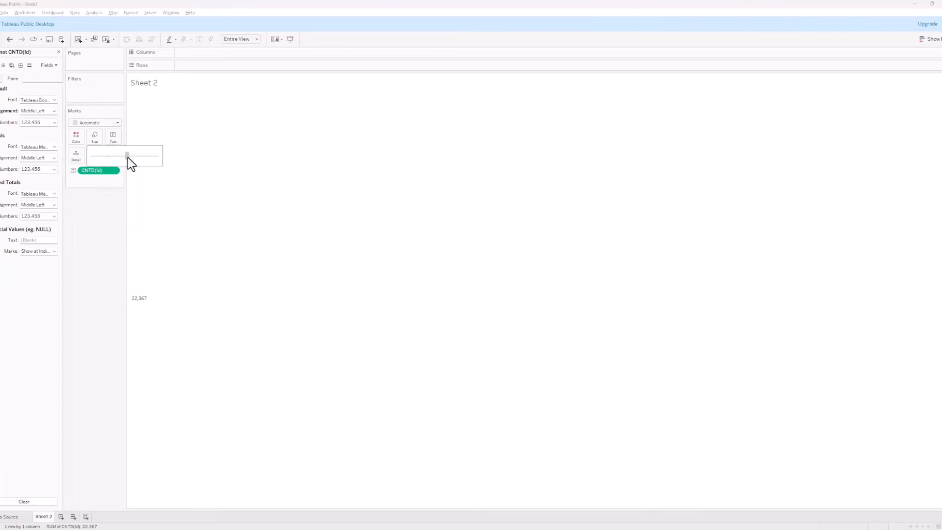
{"action": "left_click_drag", "start_coordinate": [138, 157], "coordinate": [140, 158]}
{"action": "left_click", "coordinate": [103, 402]}
Rename Sheet 2 as Total Listings and close the formatting options to return to the data fields
{"action": "right_click", "coordinate": [46, 520]}
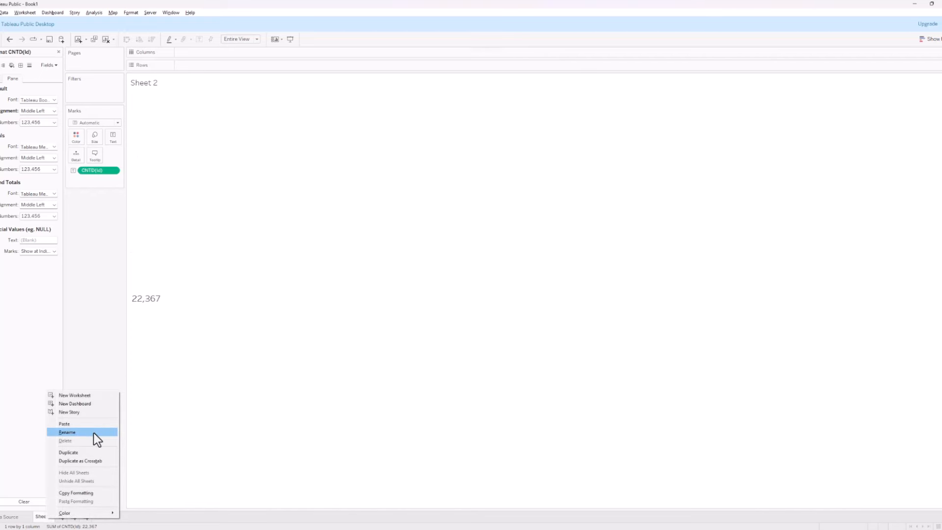
{"action": "left_click", "coordinate": [93, 432]}
{"action": "type", "text": "Total Listings"}
{"action": "key", "text": "Return"}
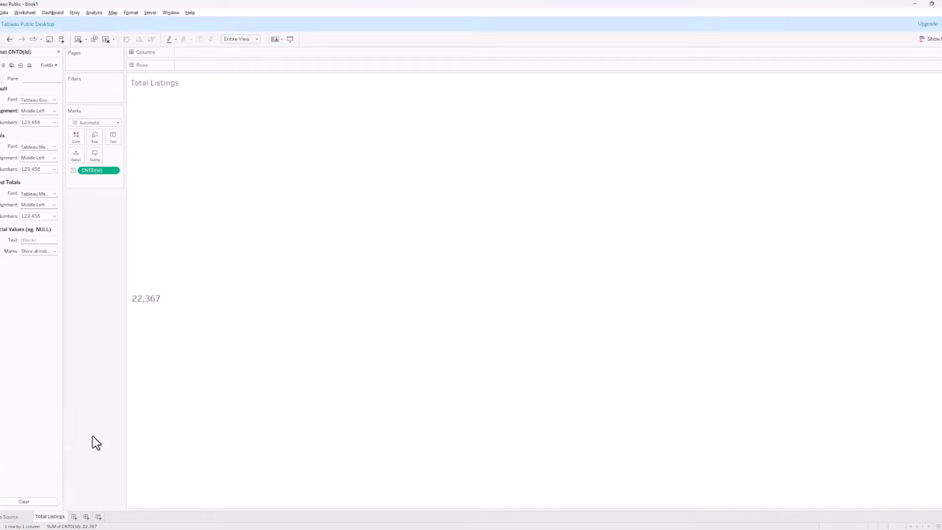
{"action": "left_click", "coordinate": [59, 52]}
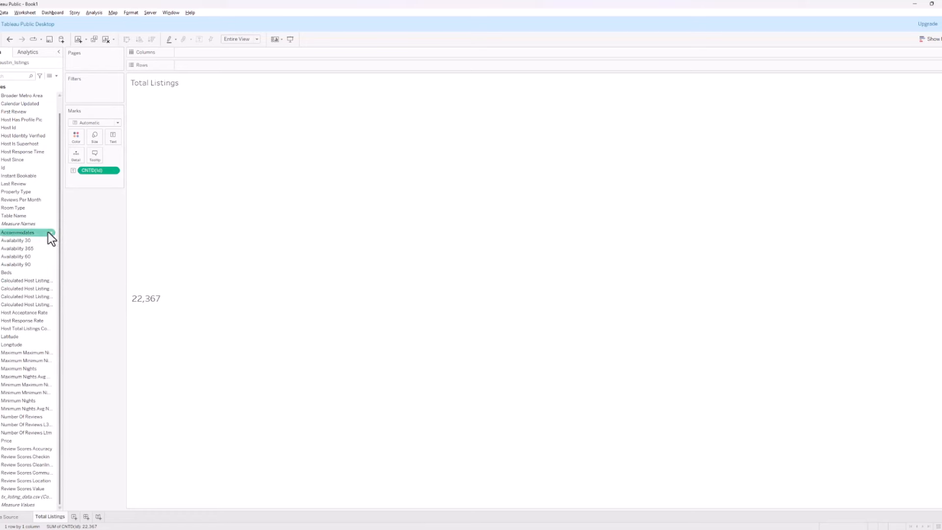
On a new worksheet, show Host Id as text aggregated by Count (Distinct) and fit the sheet to Entire View
{"action": "left_click", "coordinate": [74, 518]}
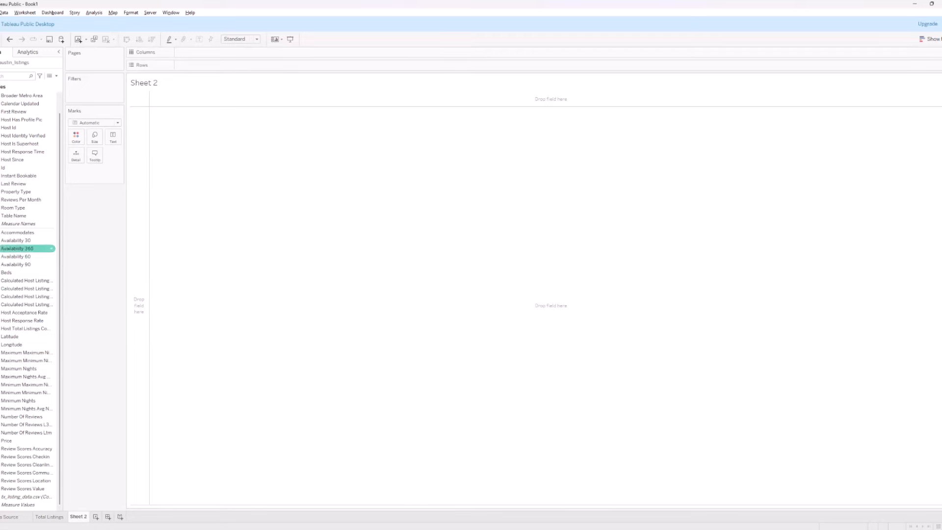
{"action": "left_click_drag", "start_coordinate": [7, 128], "coordinate": [112, 140]}
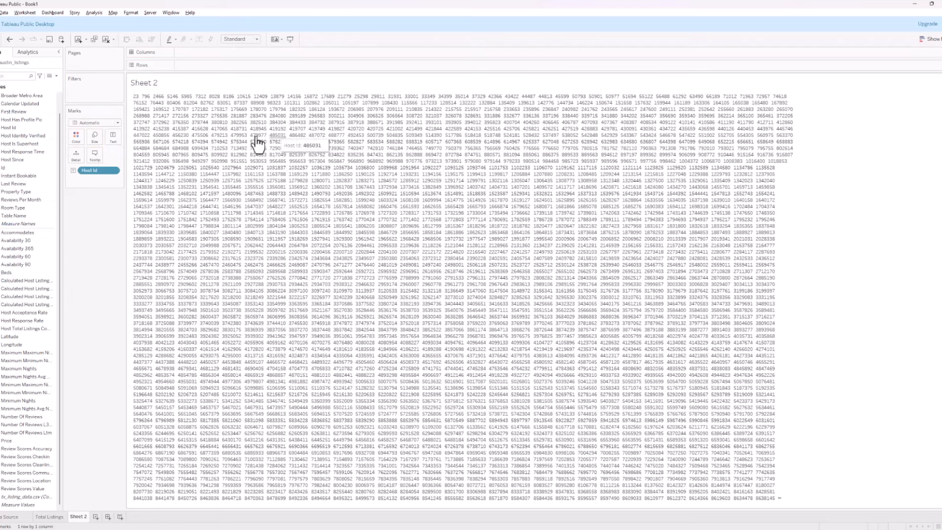
{"action": "left_click", "coordinate": [114, 170]}
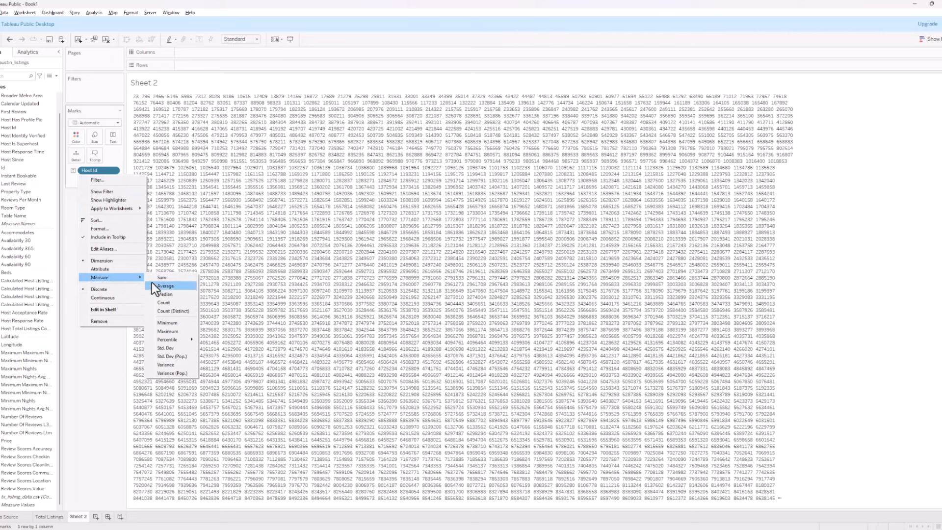
{"action": "left_click", "coordinate": [187, 311]}
{"action": "left_click", "coordinate": [243, 41]}
{"action": "left_click", "coordinate": [239, 70]}
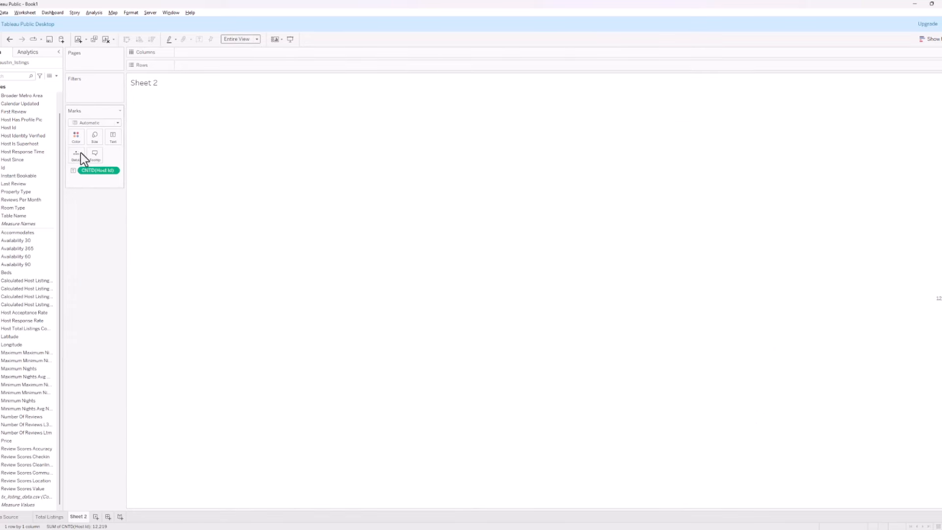
Format the distinct Host Id count with left horizontal and middle vertical alignment
{"action": "left_click", "coordinate": [118, 170]}
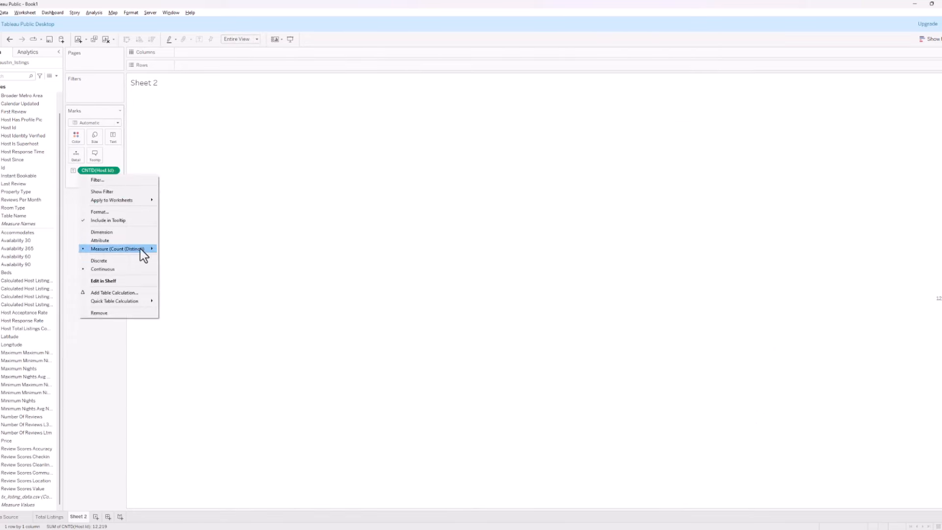
{"action": "left_click", "coordinate": [145, 211]}
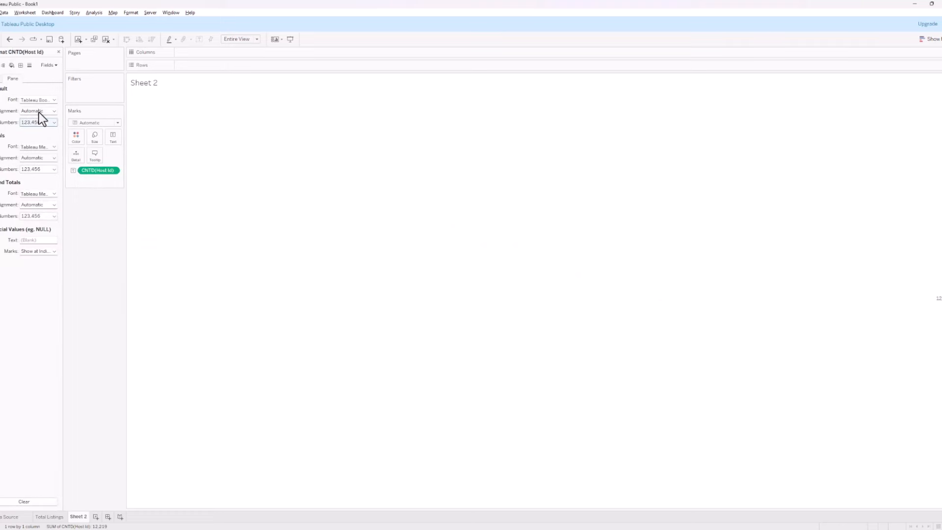
{"action": "left_click", "coordinate": [39, 112]}
{"action": "left_click", "coordinate": [39, 141]}
{"action": "left_click", "coordinate": [30, 141]}
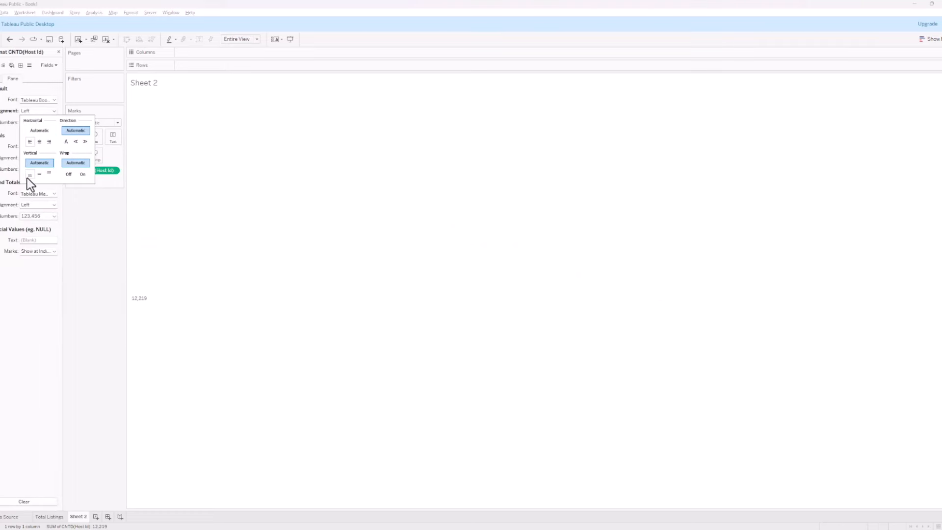
{"action": "left_click", "coordinate": [40, 174]}
{"action": "left_click", "coordinate": [206, 307]}
Enlarge the text size of the distinct Host Id count to match the Total Listings figure
{"action": "left_click", "coordinate": [95, 137]}
{"action": "left_click_drag", "start_coordinate": [140, 160], "coordinate": [141, 160]}
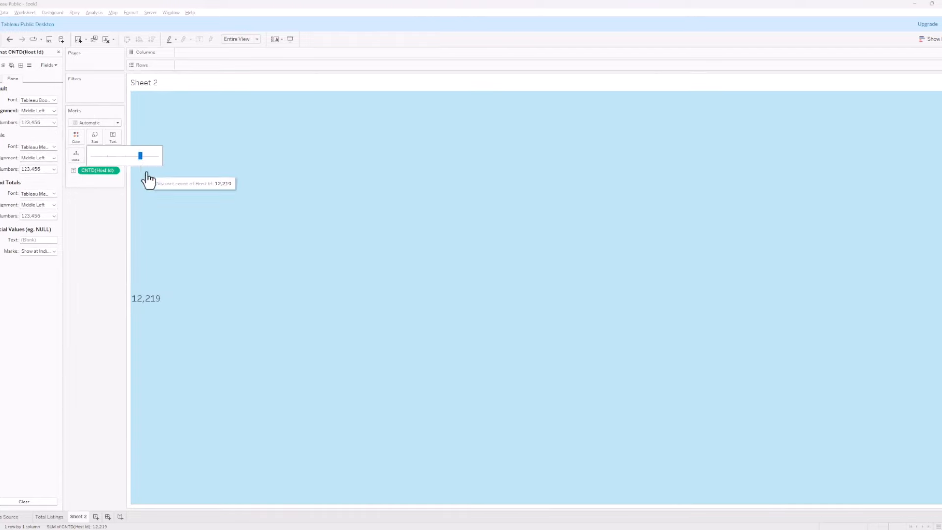
{"action": "left_click", "coordinate": [179, 260]}
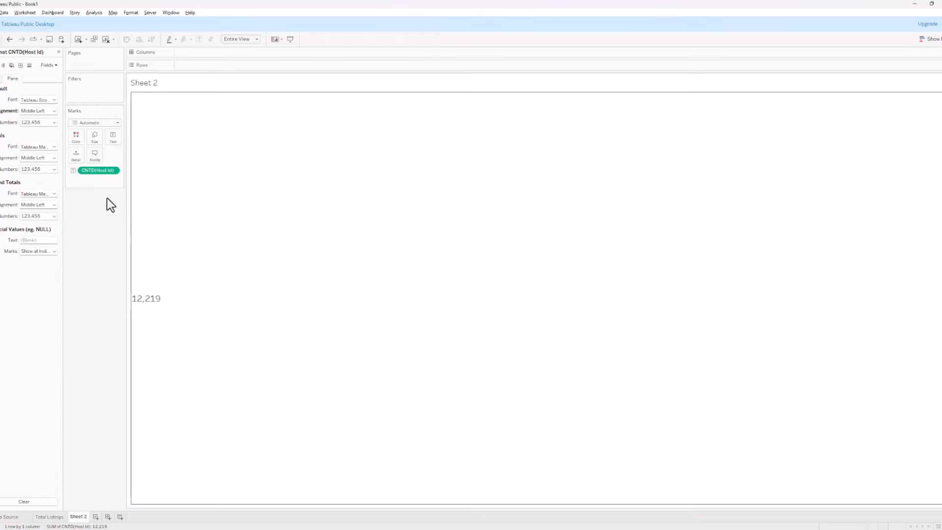
{"action": "left_click", "coordinate": [95, 137]}
{"action": "left_click", "coordinate": [244, 292]}
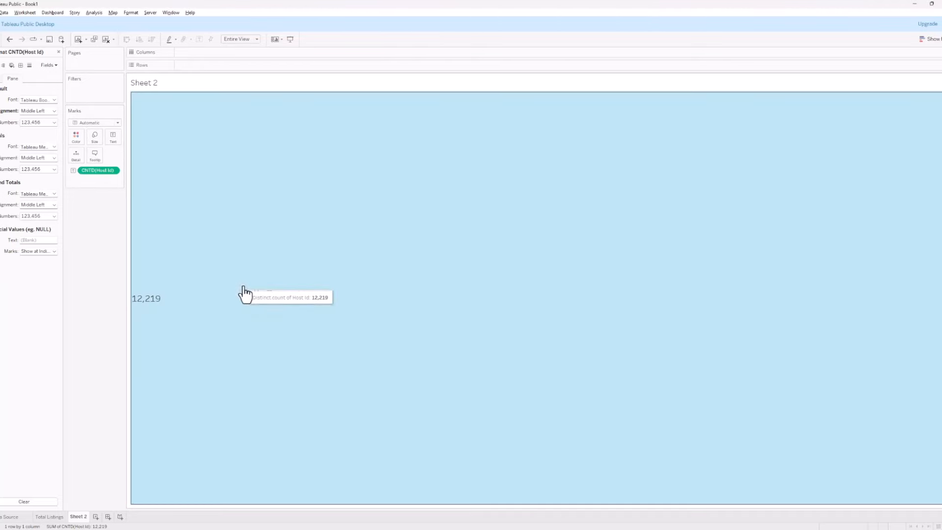
Rename the host count worksheet as Total Hosts and close the formatting options
{"action": "right_click", "coordinate": [72, 517]}
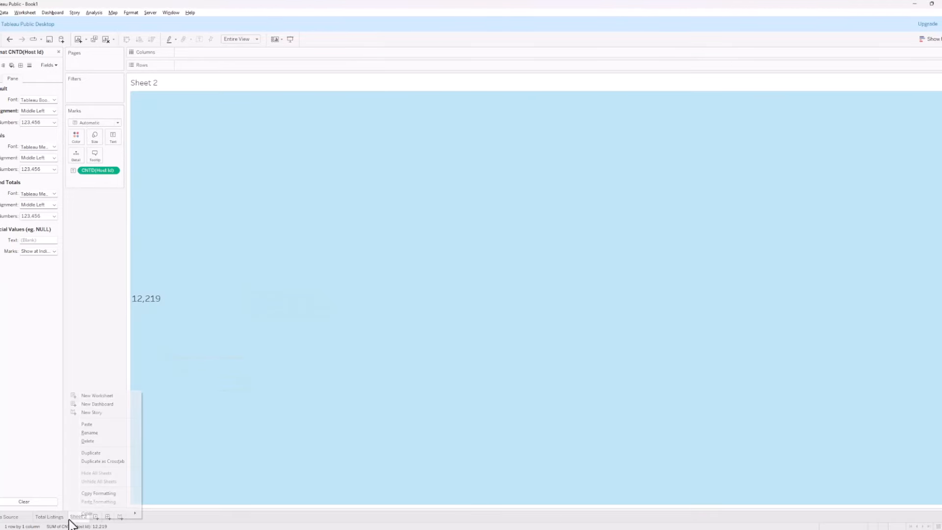
{"action": "left_click", "coordinate": [113, 434]}
{"action": "type", "text": "Total"}
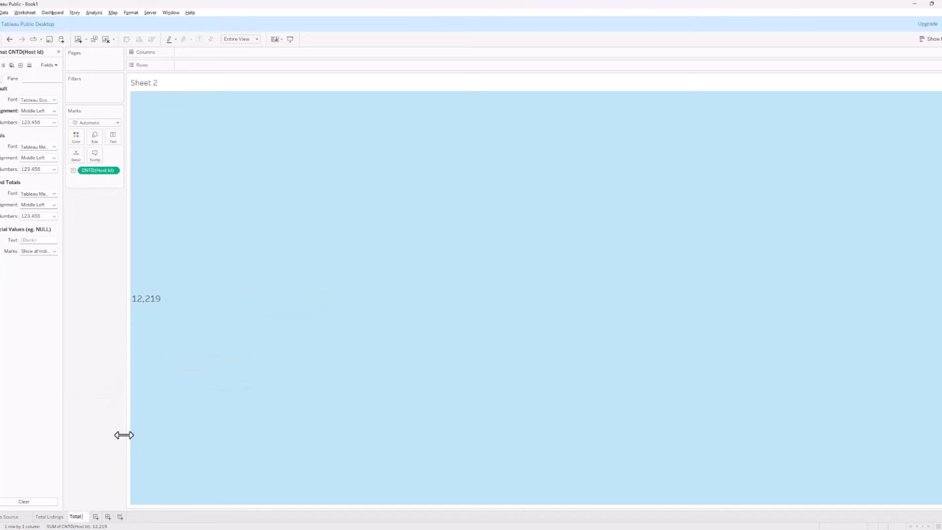
{"action": "type", "text": " Hosts"}
{"action": "key", "text": "Return"}
{"action": "left_click", "coordinate": [58, 52]}
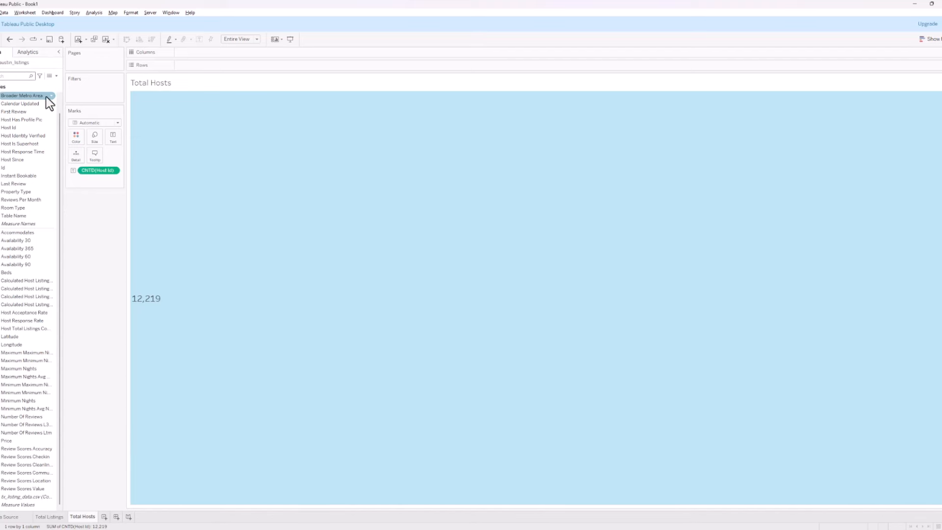
Check the data fields for a zip code, and add zipcode_lat_long_lookup.csv to the data source as a table related to tx_listing_data.csv
{"action": "type", "text": "z"}
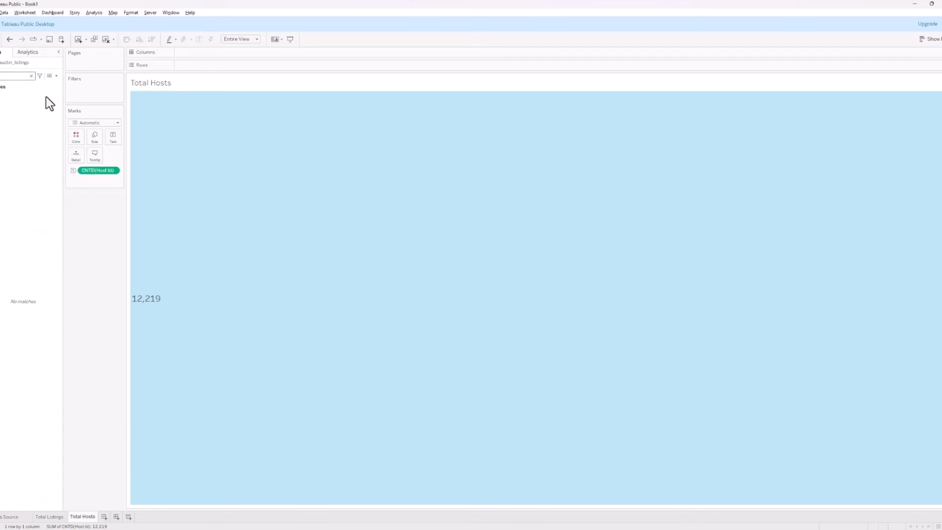
{"action": "key", "text": "BackSpace"}
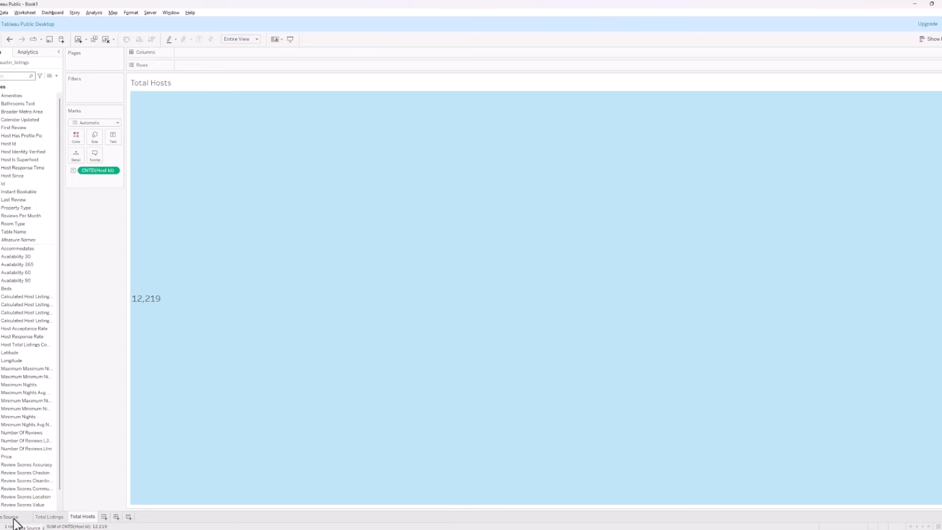
{"action": "left_click", "coordinate": [14, 519]}
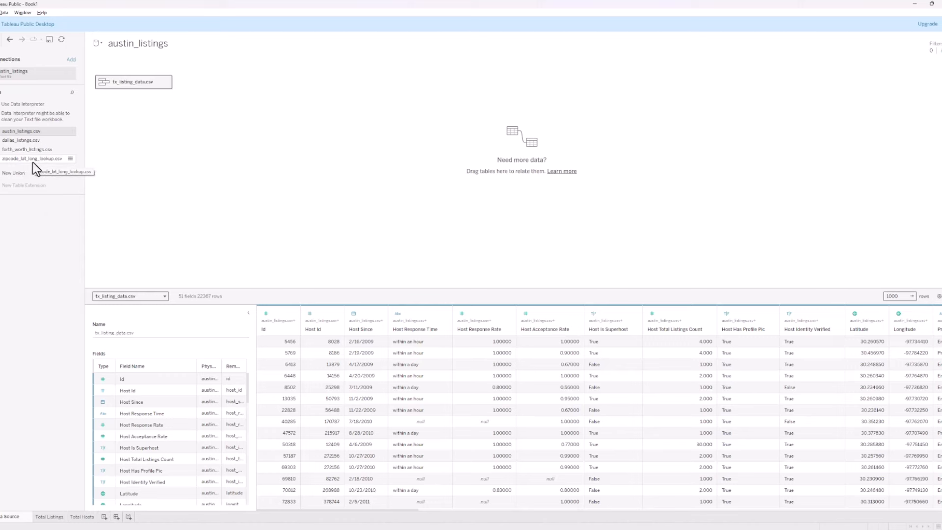
{"action": "left_click_drag", "start_coordinate": [39, 157], "coordinate": [227, 95]}
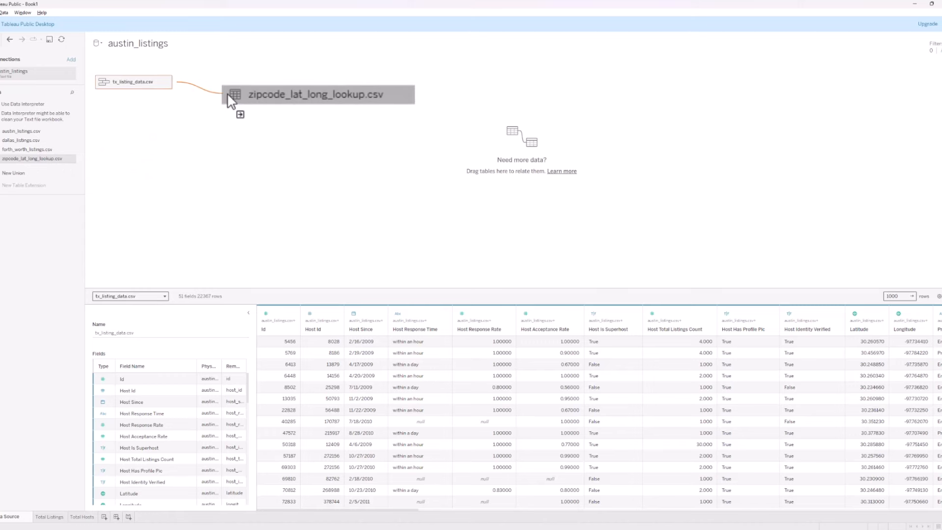
{"action": "left_click_drag", "start_coordinate": [227, 94], "coordinate": [227, 89]}
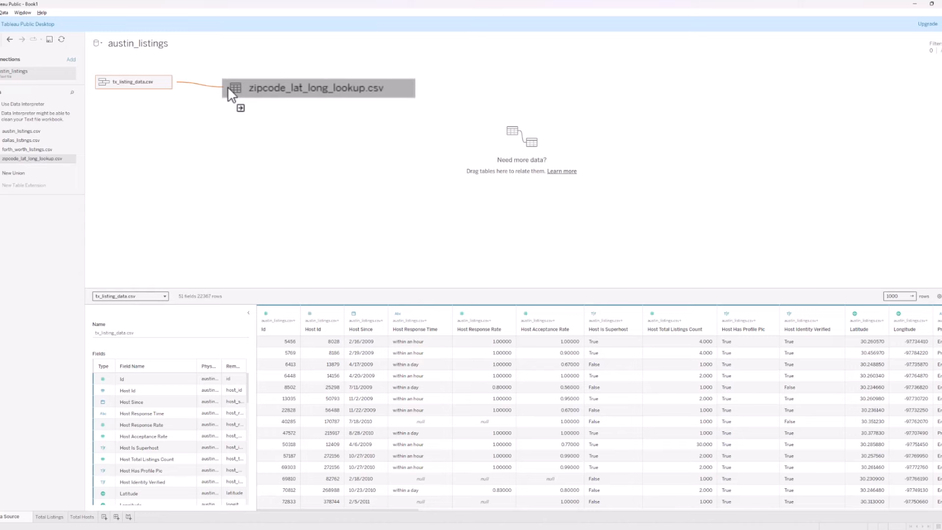
{"action": "left_click_drag", "start_coordinate": [228, 89], "coordinate": [227, 89]}
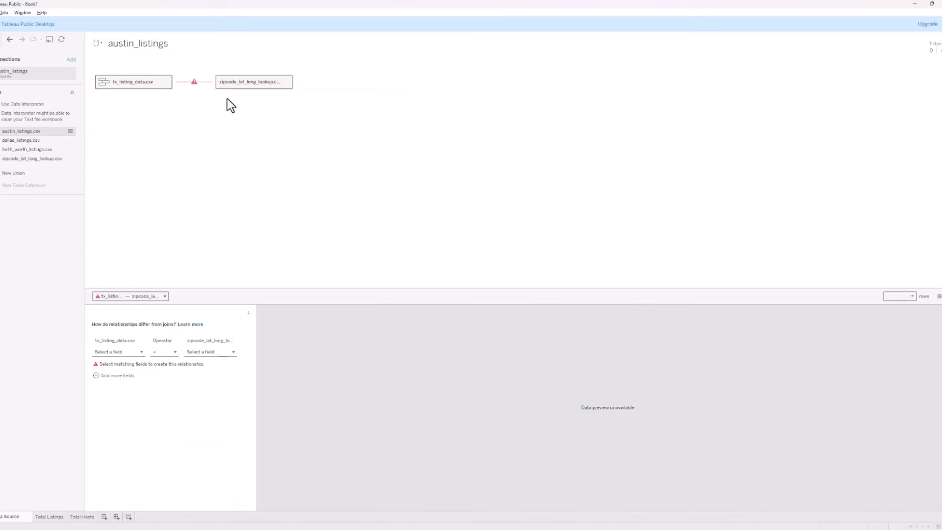
{"action": "mouse_move", "coordinate": [201, 87]}
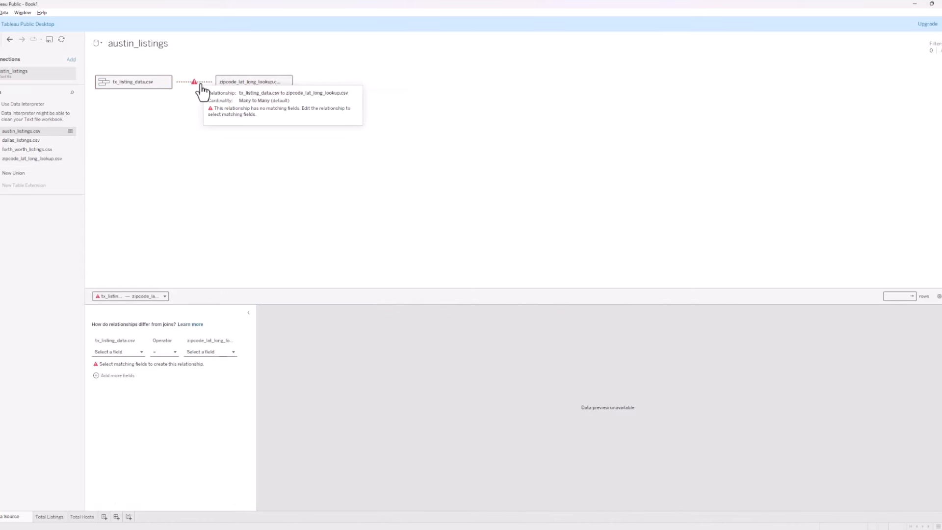
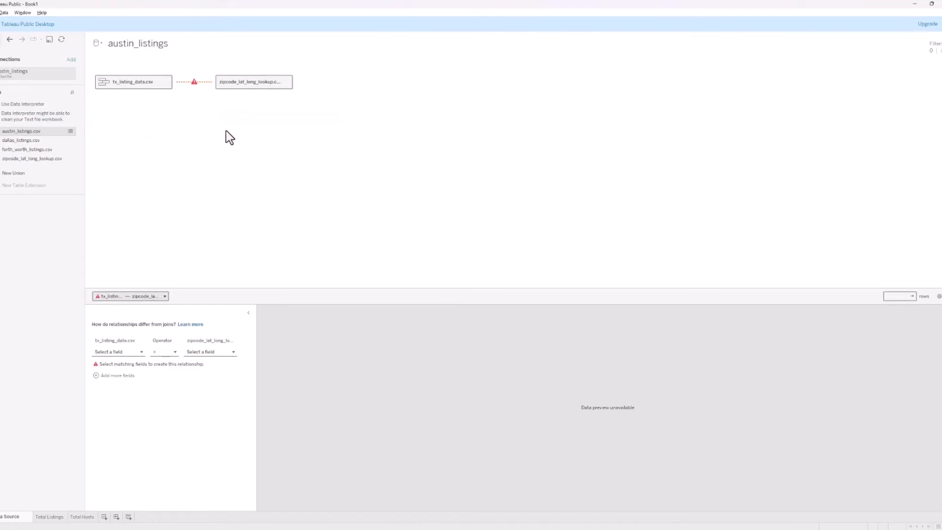
Match Latitude in tx_listing_data.csv to Latitude (Zipcode Lat Long Lookup.Csv) with the equals operator in the relationship
{"action": "left_click", "coordinate": [132, 352]}
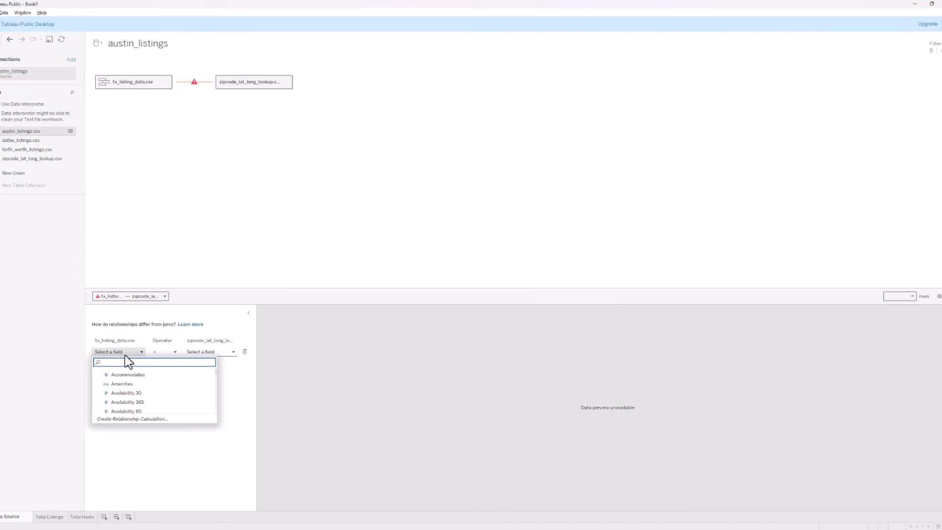
{"action": "type", "text": "lati"}
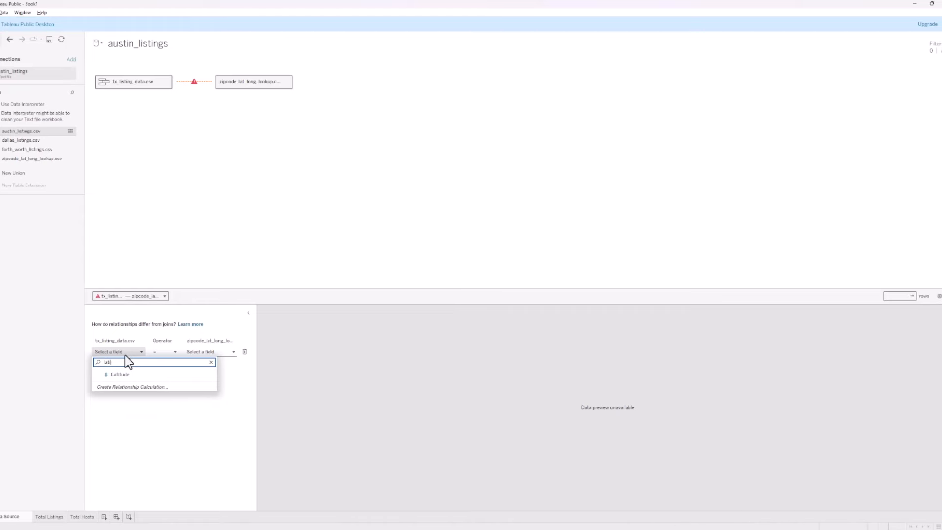
{"action": "left_click", "coordinate": [148, 376]}
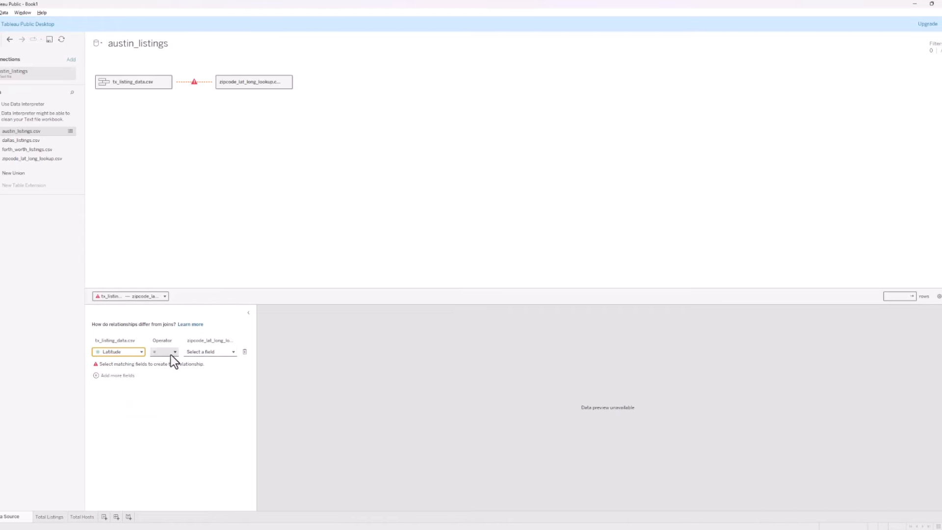
{"action": "left_click", "coordinate": [187, 352]}
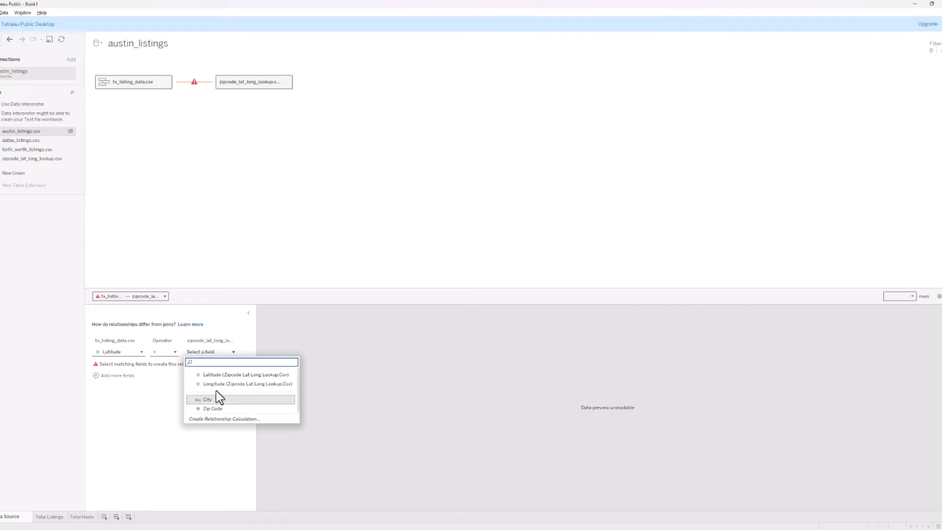
{"action": "left_click", "coordinate": [211, 375]}
Add a second relationship match between Longitude in tx_listing_data.csv and Longitude (Zipcode Lat Long Lookup.Csv) with the equals operator
{"action": "left_click", "coordinate": [120, 375]}
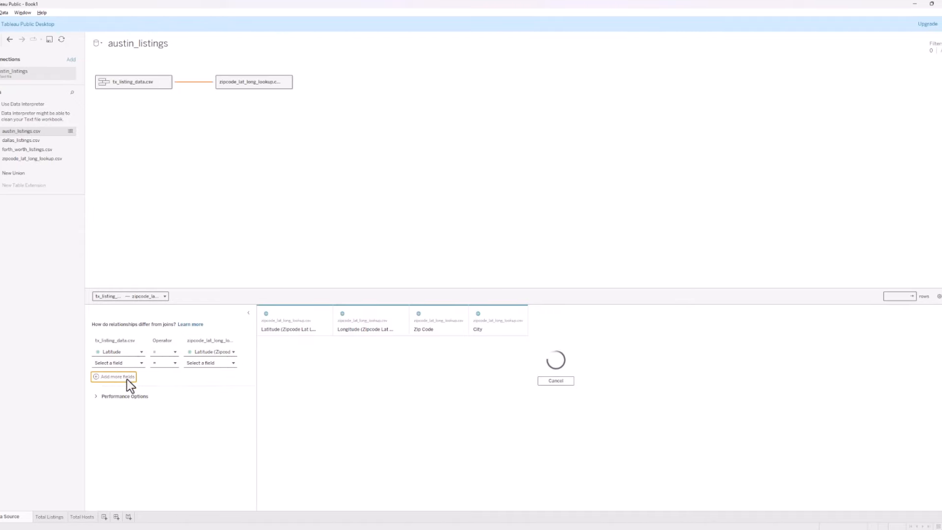
{"action": "left_click", "coordinate": [122, 362]}
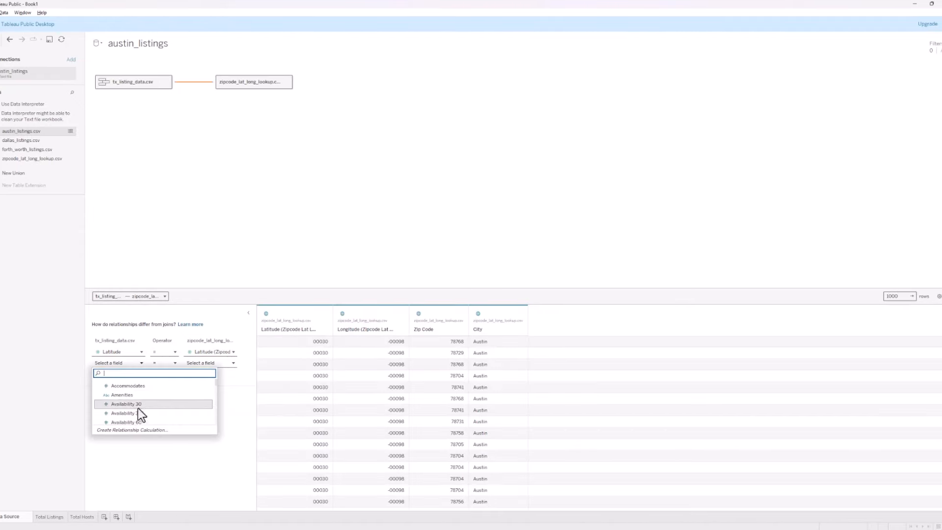
{"action": "type", "text": "longi"}
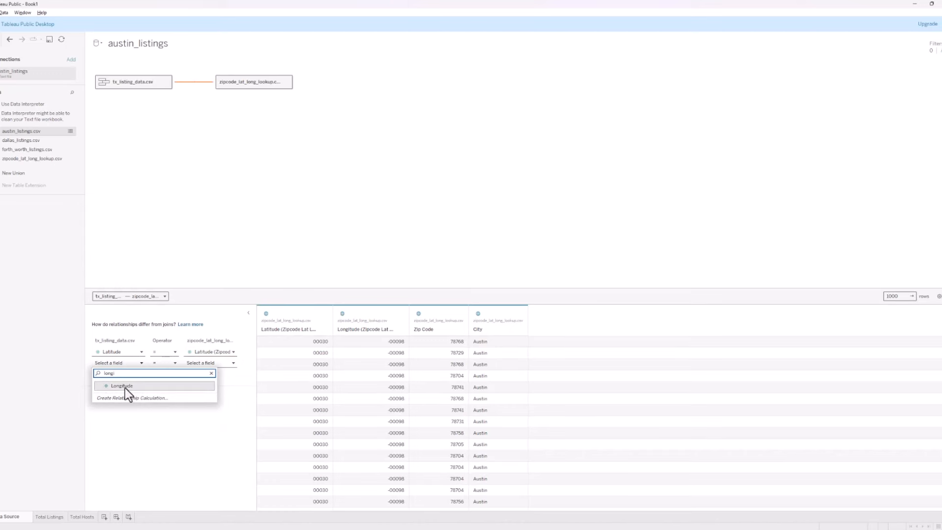
{"action": "left_click", "coordinate": [124, 387]}
{"action": "left_click", "coordinate": [218, 363]}
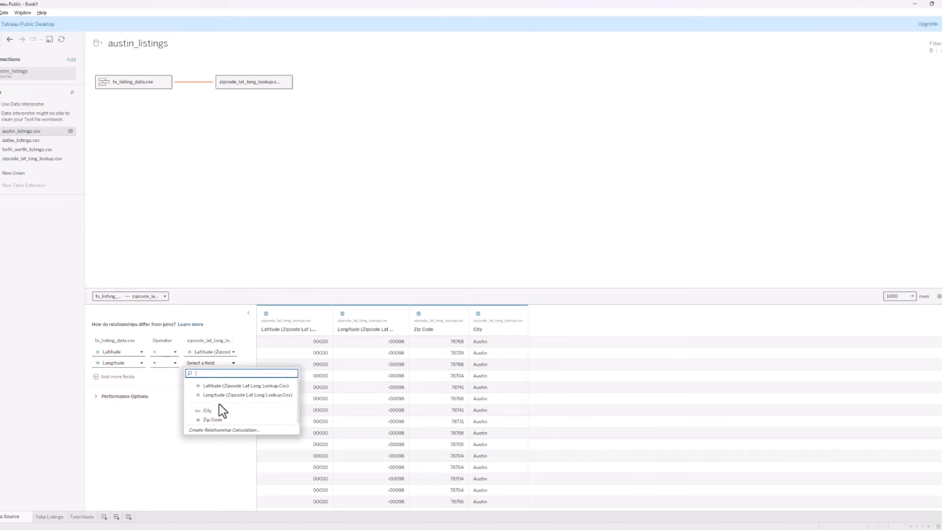
{"action": "left_click", "coordinate": [220, 395]}
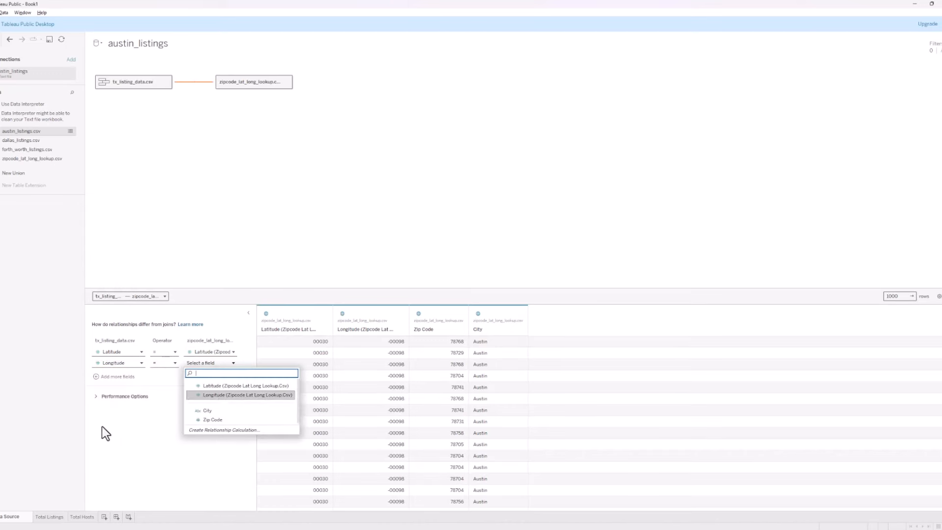
Review the relationship's Performance Options for cardinality and referential integrity, and collapse them again
{"action": "left_click", "coordinate": [97, 397]}
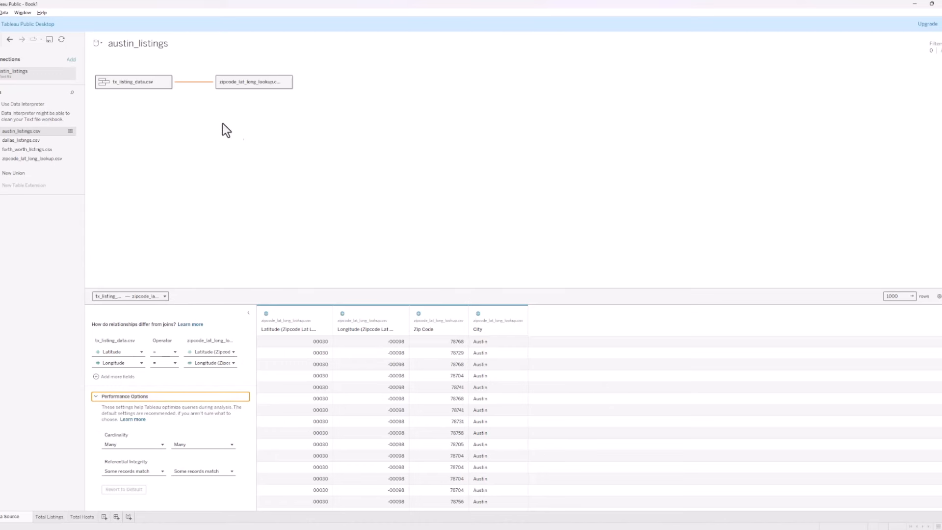
{"action": "left_click", "coordinate": [93, 398]}
{"action": "left_click", "coordinate": [93, 399]}
{"action": "left_click", "coordinate": [93, 398]}
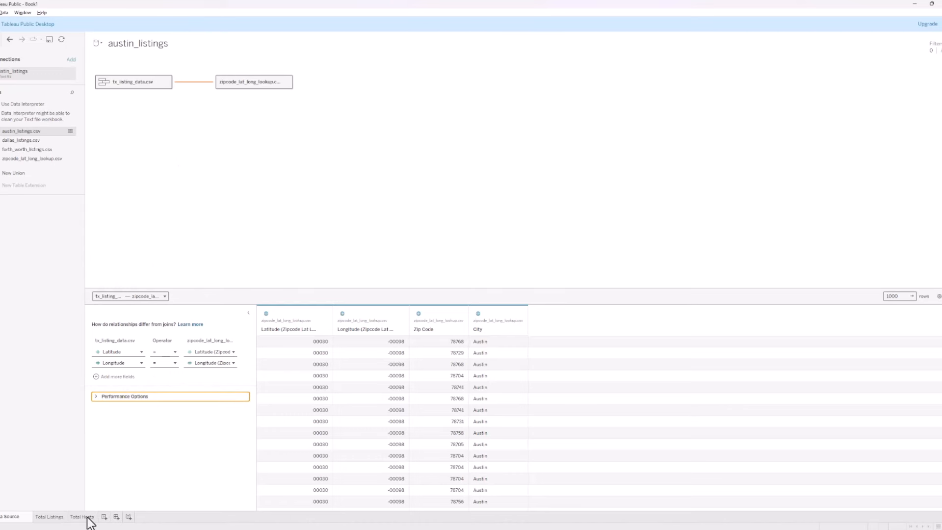
Create a new worksheet, search the data fields for zip, and add Zip Code to the view as text
{"action": "left_click", "coordinate": [105, 517]}
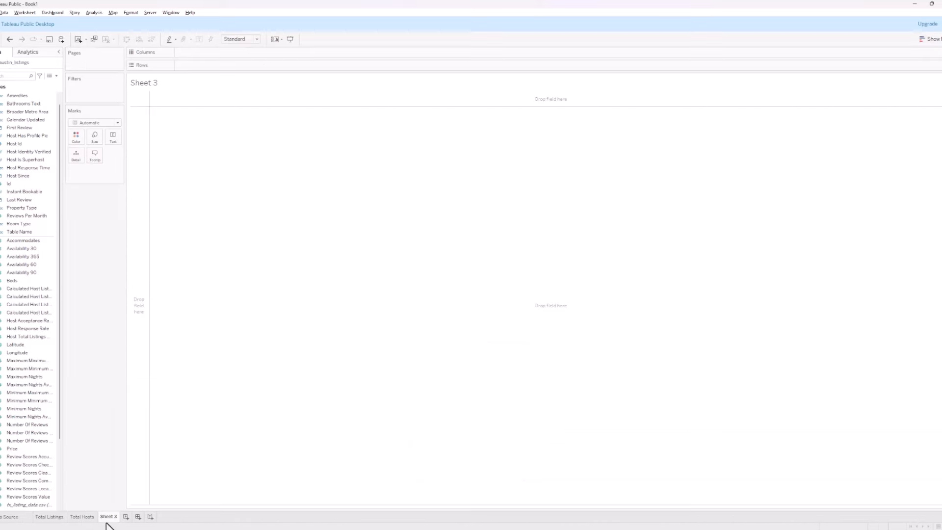
{"action": "left_click", "coordinate": [3, 77]}
{"action": "type", "text": "zip"}
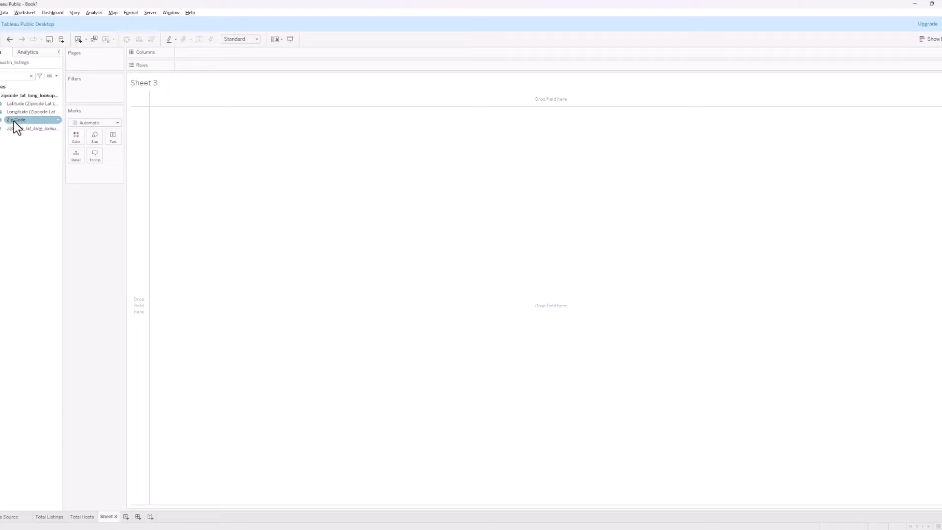
{"action": "left_click", "coordinate": [14, 121]}
{"action": "left_click", "coordinate": [13, 122]}
{"action": "left_click_drag", "start_coordinate": [26, 119], "coordinate": [113, 139]}
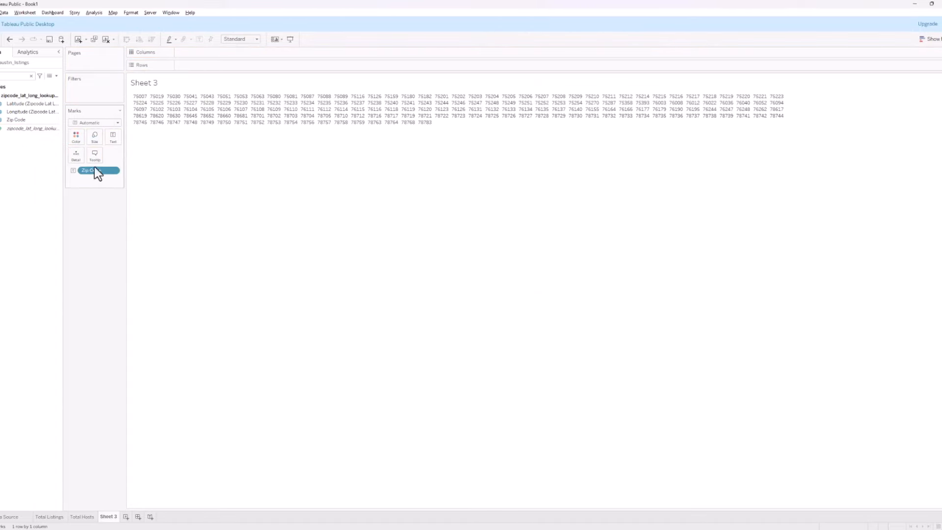
Change the Zip Code text mark to a distinct count measure
{"action": "left_click", "coordinate": [113, 171]}
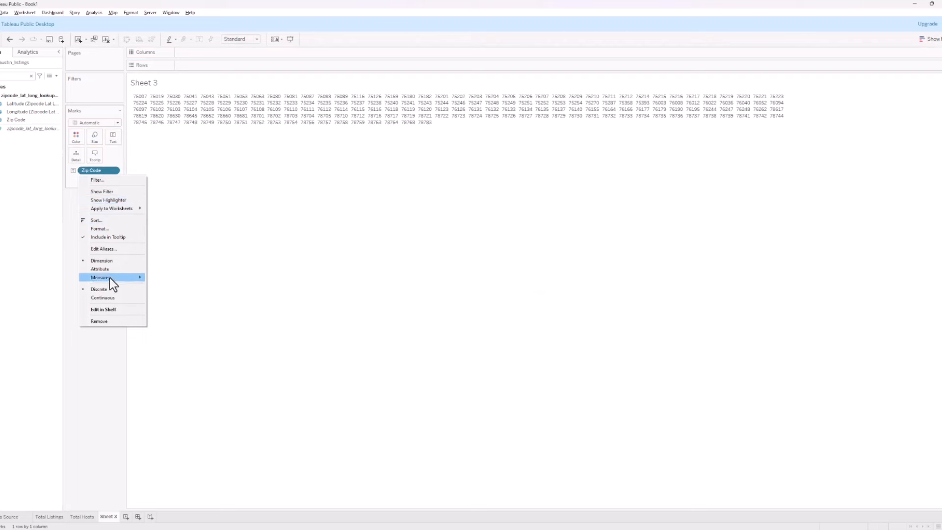
{"action": "mouse_move", "coordinate": [109, 278]}
{"action": "left_click", "coordinate": [169, 311]}
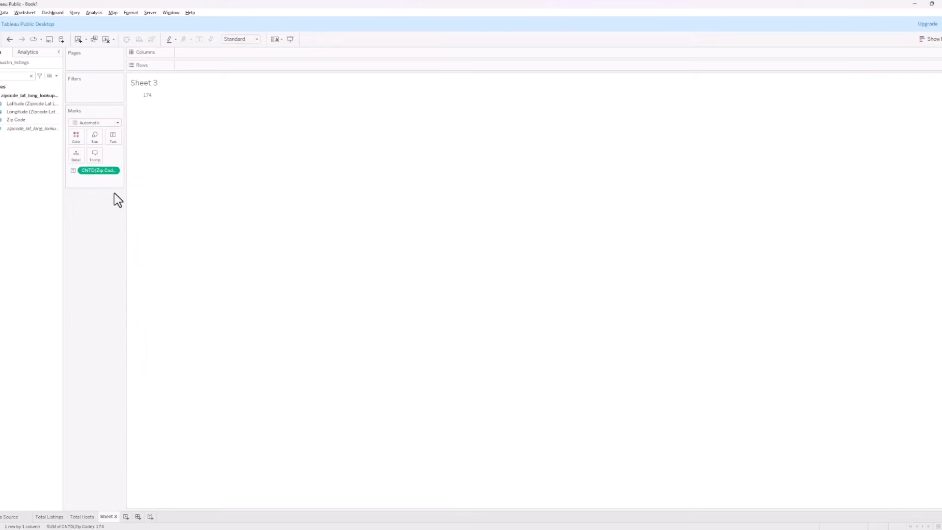
Fit the worksheet to Entire View and set the distinct zip code count's alignment to Middle Left
{"action": "left_click", "coordinate": [240, 66]}
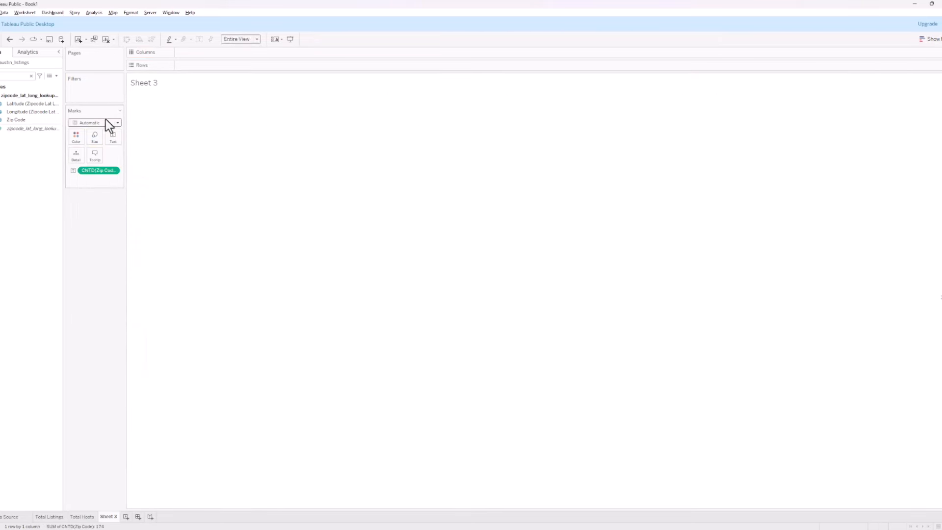
{"action": "left_click", "coordinate": [117, 172]}
{"action": "left_click", "coordinate": [119, 212]}
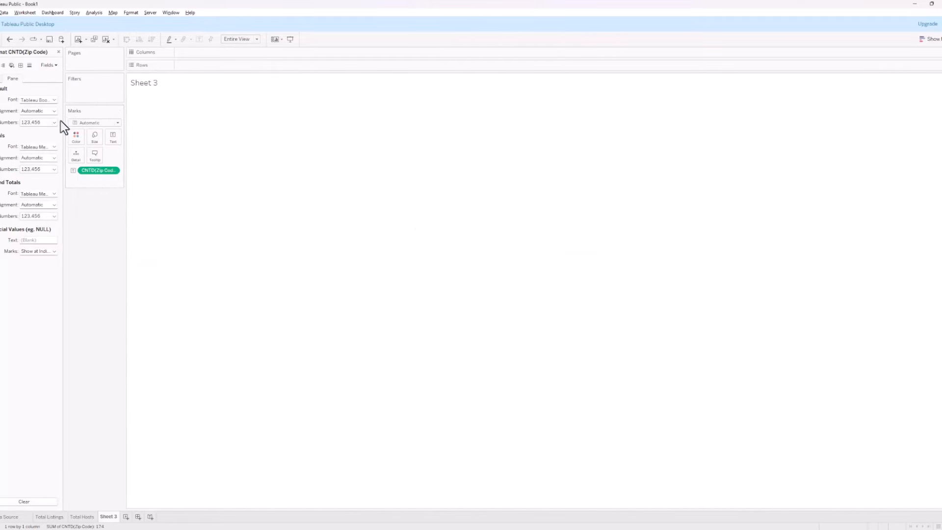
{"action": "left_click", "coordinate": [37, 111]}
{"action": "left_click", "coordinate": [30, 142]}
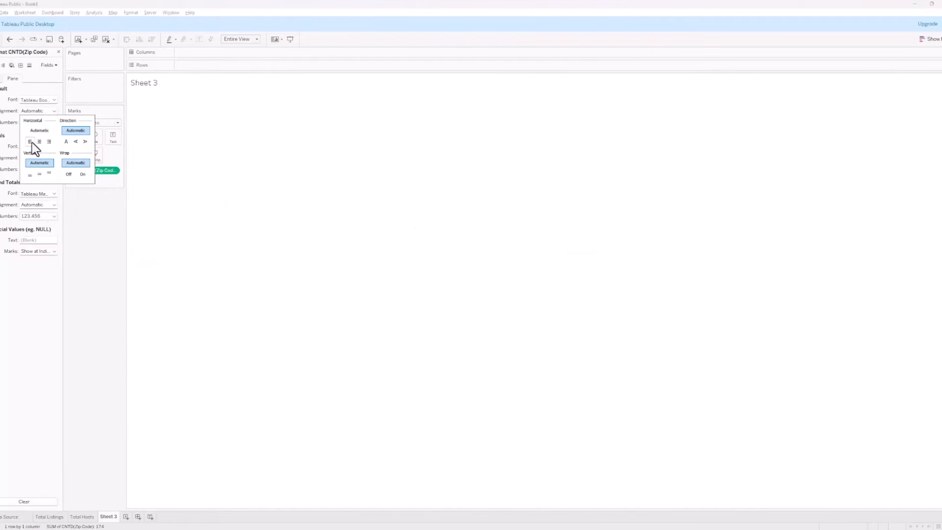
{"action": "left_click", "coordinate": [39, 175]}
{"action": "left_click", "coordinate": [96, 256]}
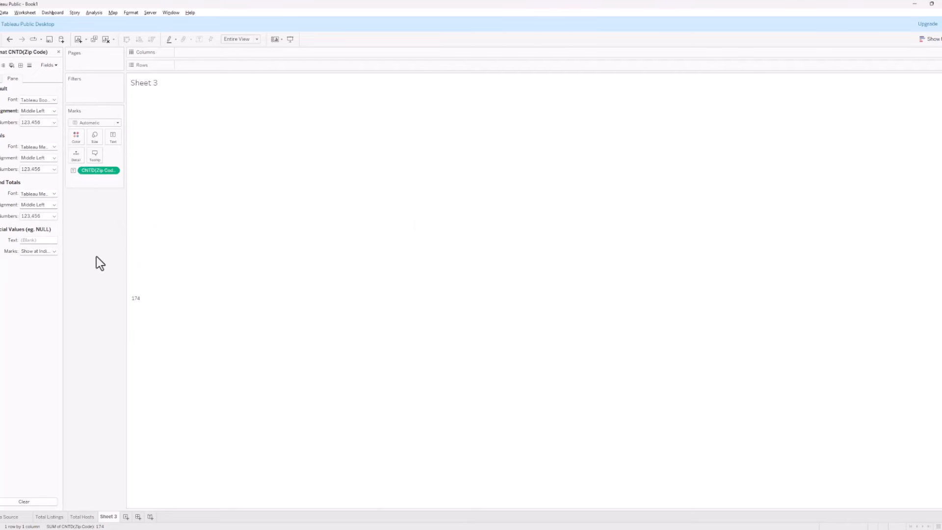
Enlarge the text size of the distinct zip code count and rename the worksheet as Total Zip
{"action": "left_click", "coordinate": [92, 143]}
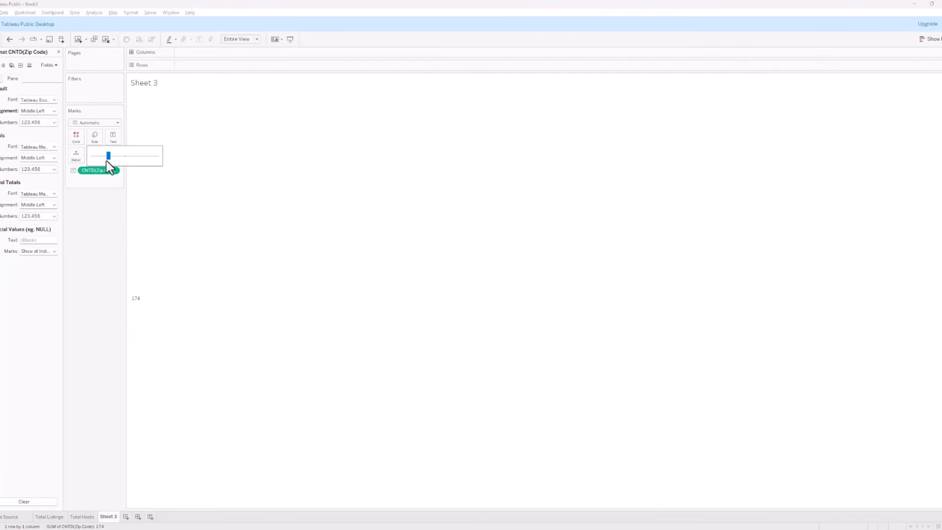
{"action": "left_click", "coordinate": [142, 155]}
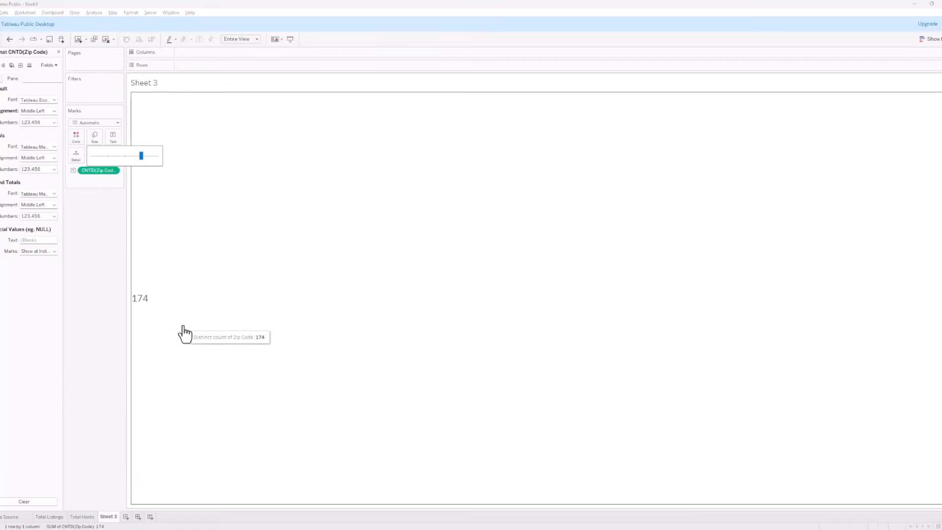
{"action": "right_click", "coordinate": [109, 516]}
{"action": "left_click", "coordinate": [146, 428]}
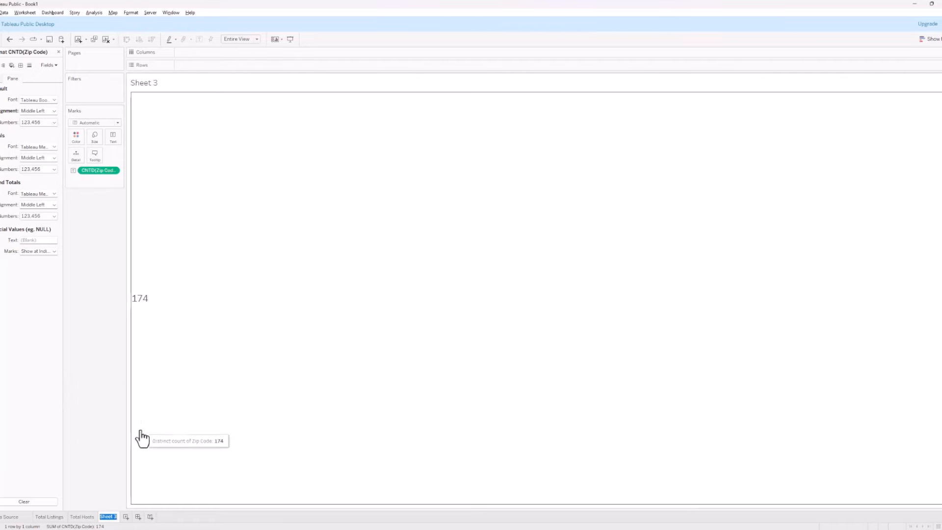
{"action": "type", "text": "Total Zip"}
{"action": "key", "text": "Return"}
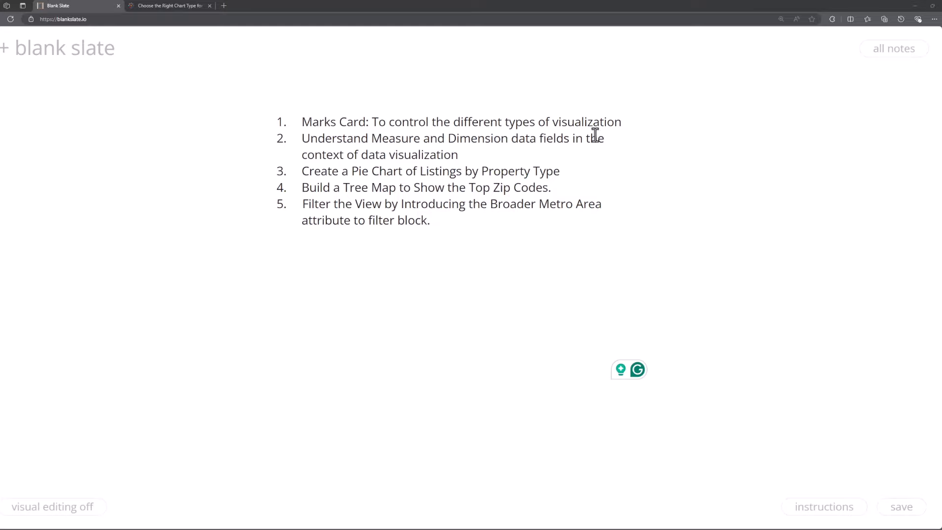
Read the introduction and chart categories of the Tableau Help article Choose the Right Chart Type for Your Data in the browser
{"action": "left_click", "coordinate": [158, 9]}
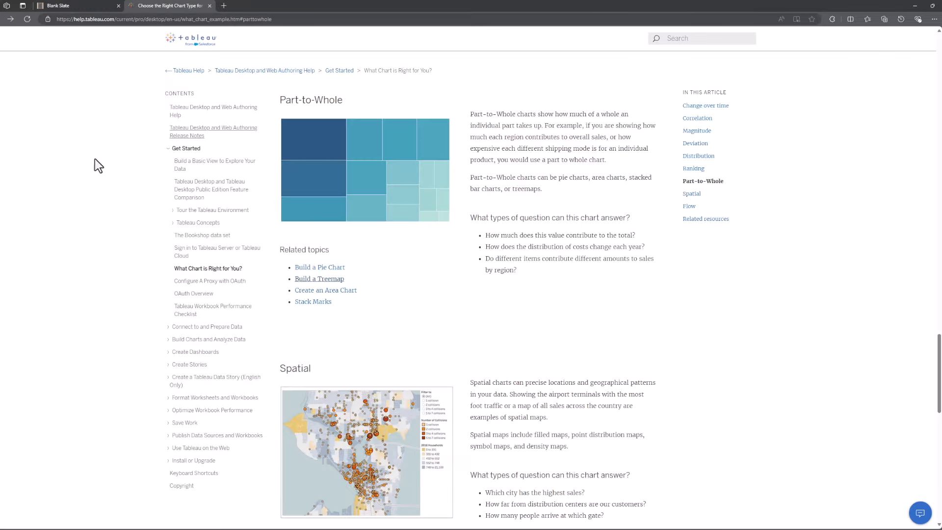
{"action": "scroll", "coordinate": [95, 158], "scroll_direction": "up", "scroll_amount": 10}
{"action": "scroll", "coordinate": [326, 181], "scroll_direction": "up", "scroll_amount": 12}
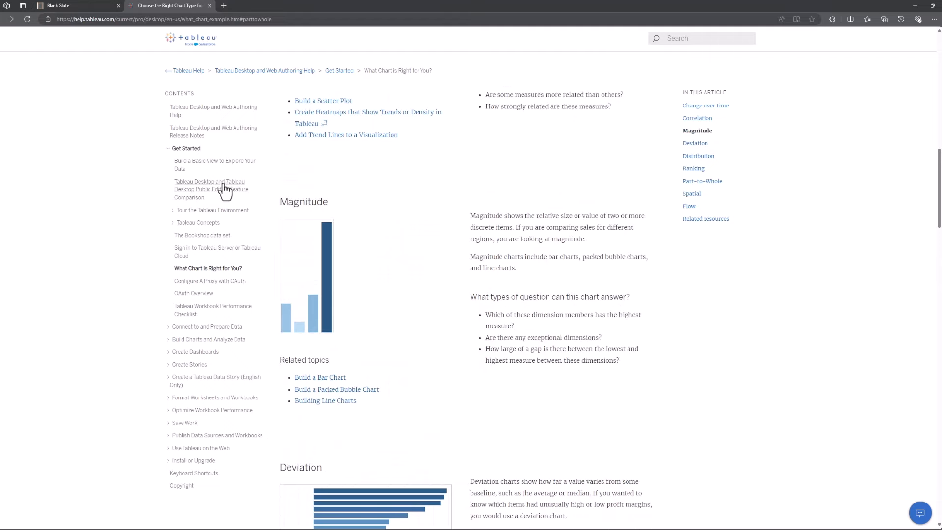
{"action": "scroll", "coordinate": [162, 182], "scroll_direction": "up", "scroll_amount": 10}
{"action": "scroll", "coordinate": [216, 178], "scroll_direction": "up", "scroll_amount": 4}
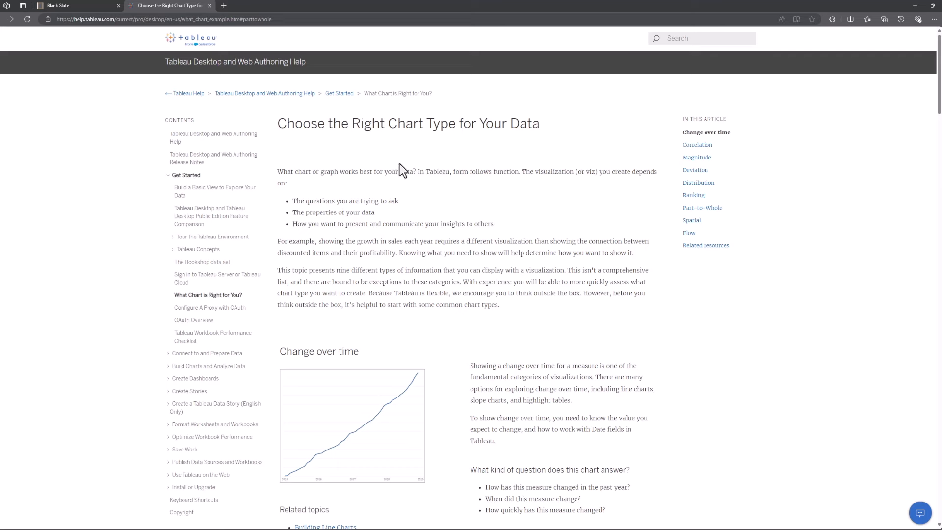
{"action": "left_click_drag", "start_coordinate": [388, 123], "coordinate": [540, 125]}
{"action": "left_click_drag", "start_coordinate": [318, 202], "coordinate": [395, 202]}
{"action": "left_click", "coordinate": [357, 224]}
{"action": "scroll", "coordinate": [436, 279], "scroll_direction": "down", "scroll_amount": 5}
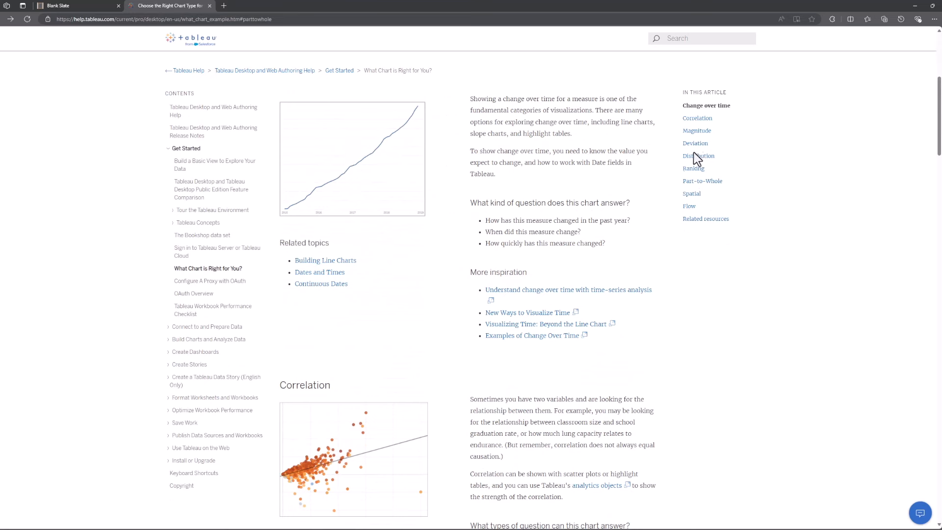
{"action": "scroll", "coordinate": [697, 165], "scroll_direction": "up", "scroll_amount": 2}
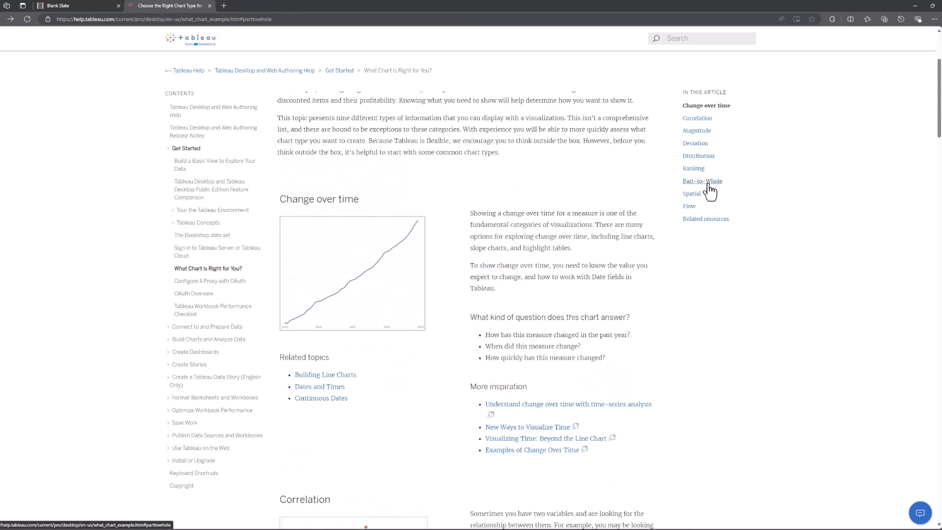
Go to the article's Part-to-Whole section and open its Build a Pie Chart and Build a Treemap topics in new tabs
{"action": "left_click", "coordinate": [708, 186]}
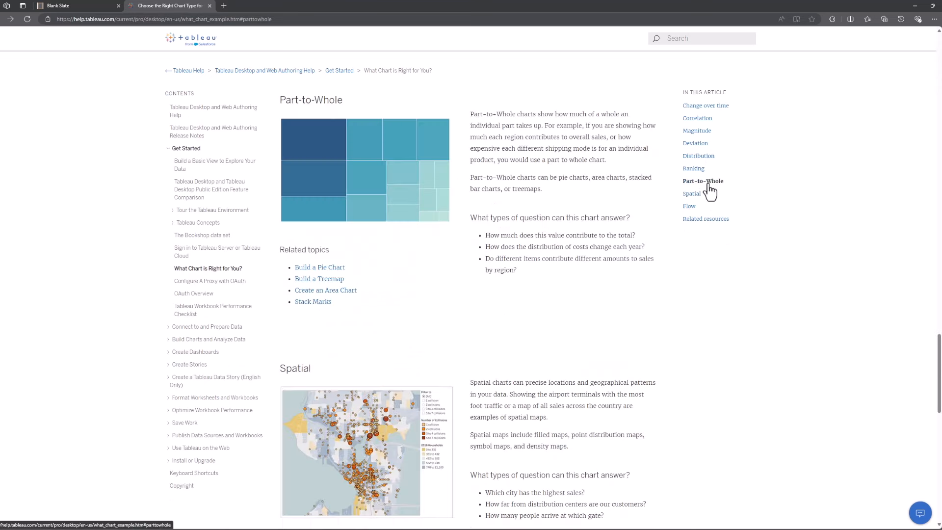
{"action": "right_click", "coordinate": [332, 270]}
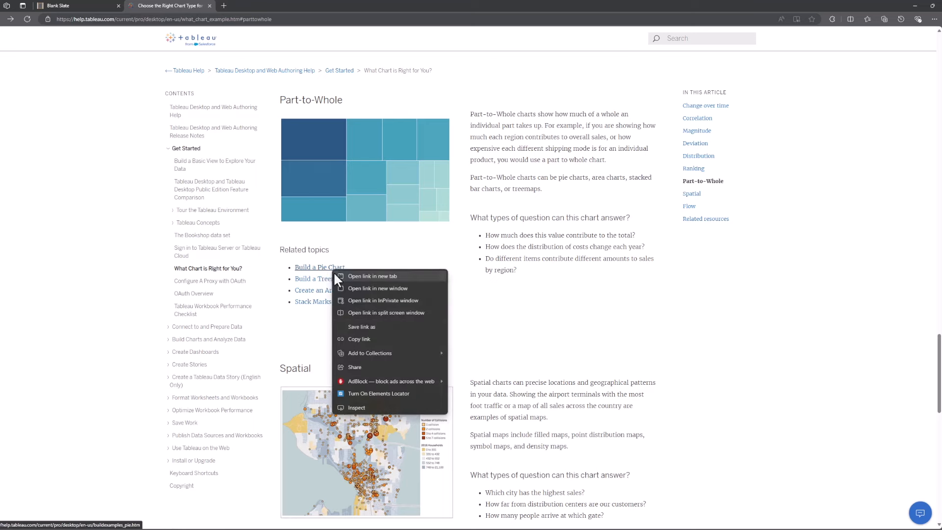
{"action": "left_click", "coordinate": [340, 276]}
{"action": "right_click", "coordinate": [335, 280]}
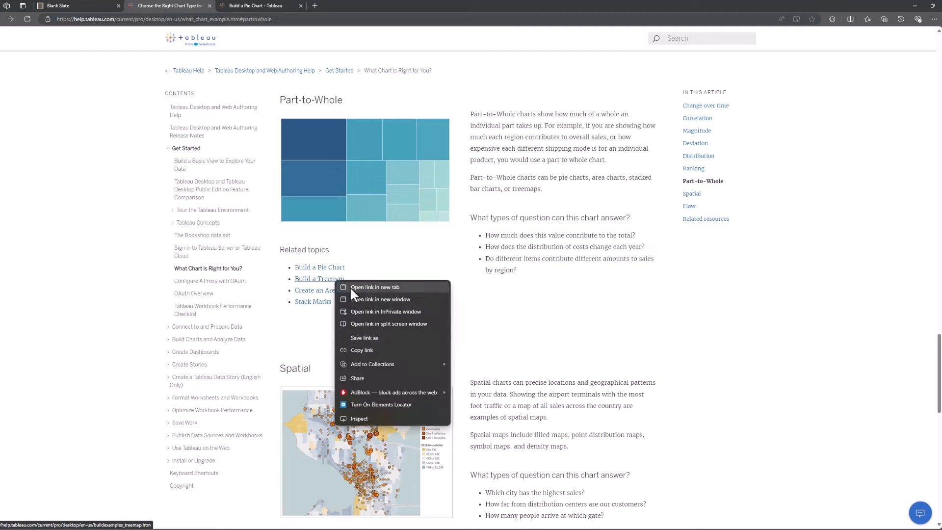
{"action": "left_click", "coordinate": [349, 287]}
Read the mark type, color and angle building blocks in the Build a Pie Chart article
{"action": "left_click", "coordinate": [269, 5]}
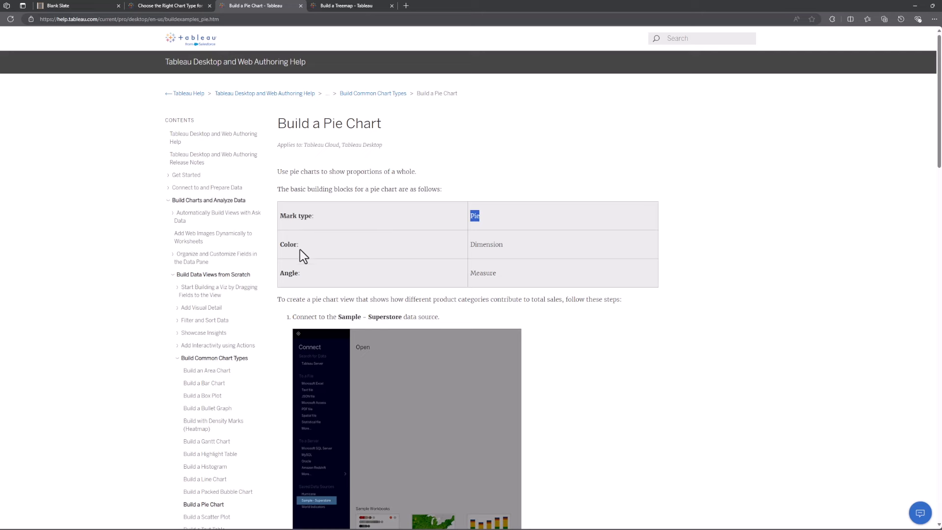
{"action": "left_click_drag", "start_coordinate": [510, 251], "coordinate": [468, 246]}
{"action": "left_click", "coordinate": [521, 252]}
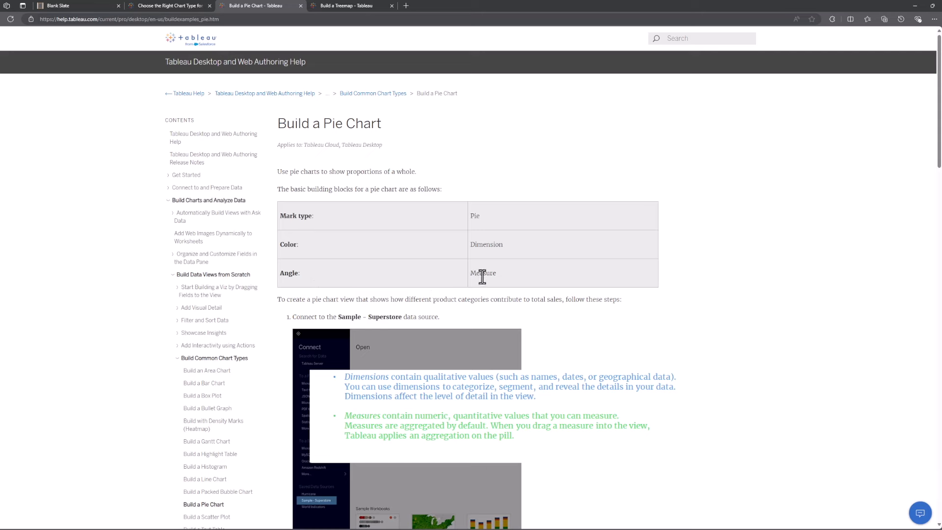
{"action": "left_click_drag", "start_coordinate": [497, 274], "coordinate": [469, 274]}
{"action": "left_click", "coordinate": [504, 276]}
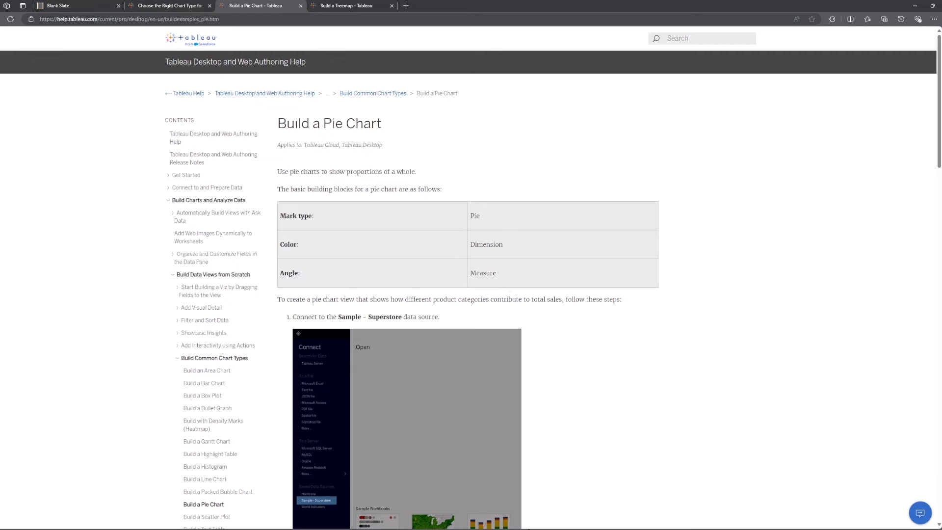
Switch to Tableau Public, create a new worksheet, and search its data fields for id
{"action": "left_click", "coordinate": [524, 515]}
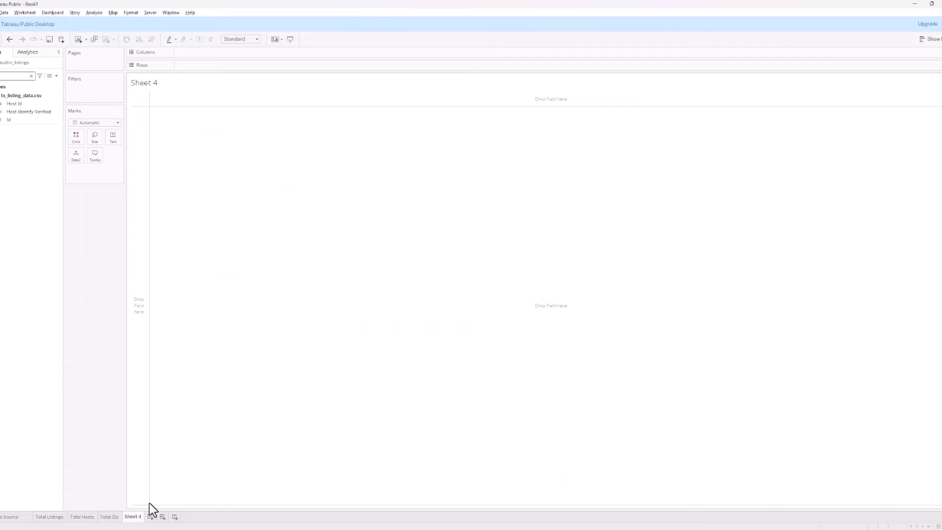
{"action": "left_click", "coordinate": [31, 76]}
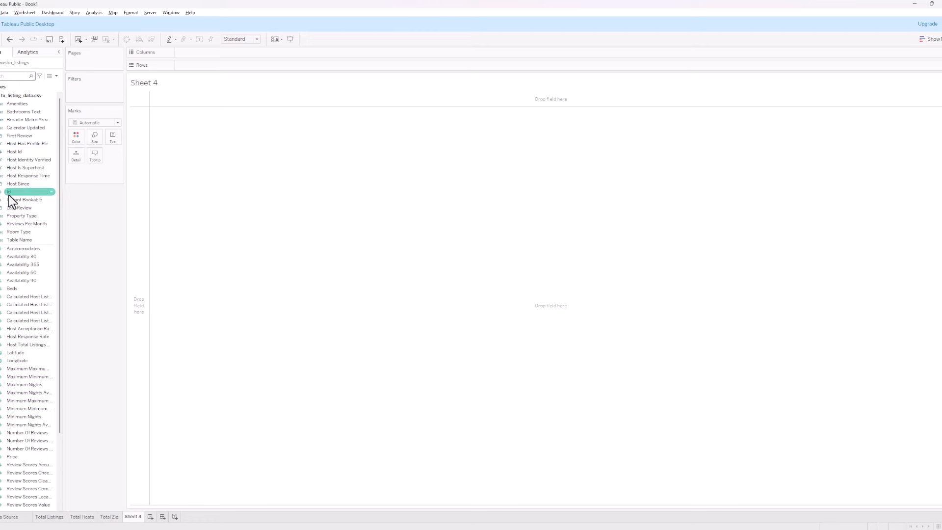
{"action": "left_click", "coordinate": [8, 74]}
{"action": "type", "text": "id"}
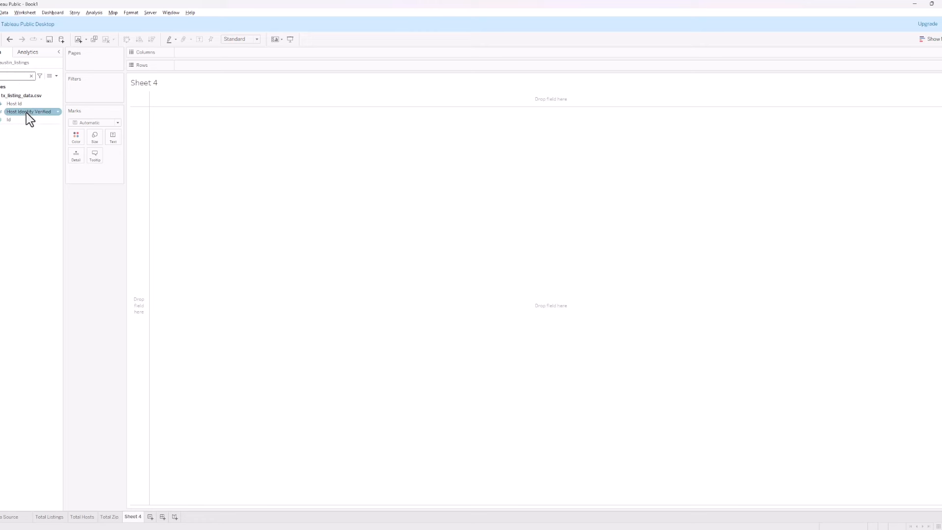
Set the mark type of Sheet 4 to Pie and assign the Id field to the pie's angle
{"action": "left_click", "coordinate": [96, 124]}
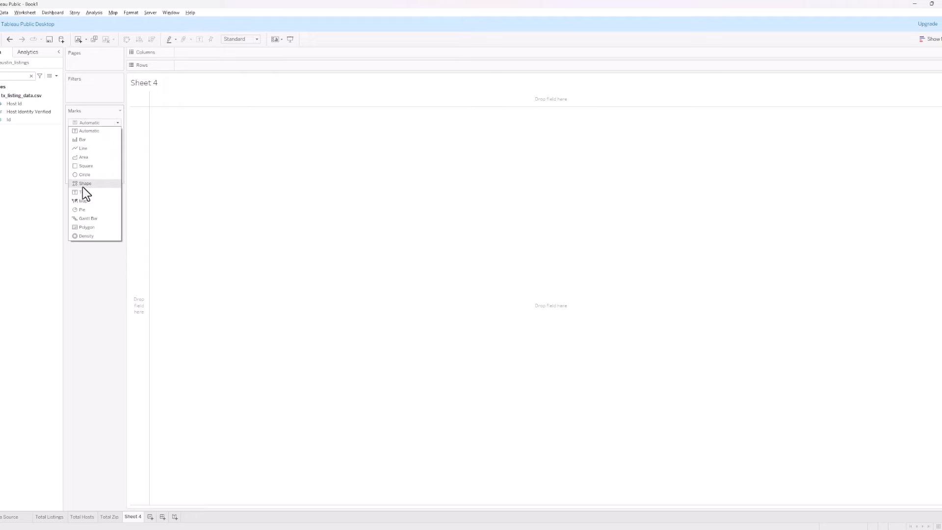
{"action": "left_click", "coordinate": [86, 210]}
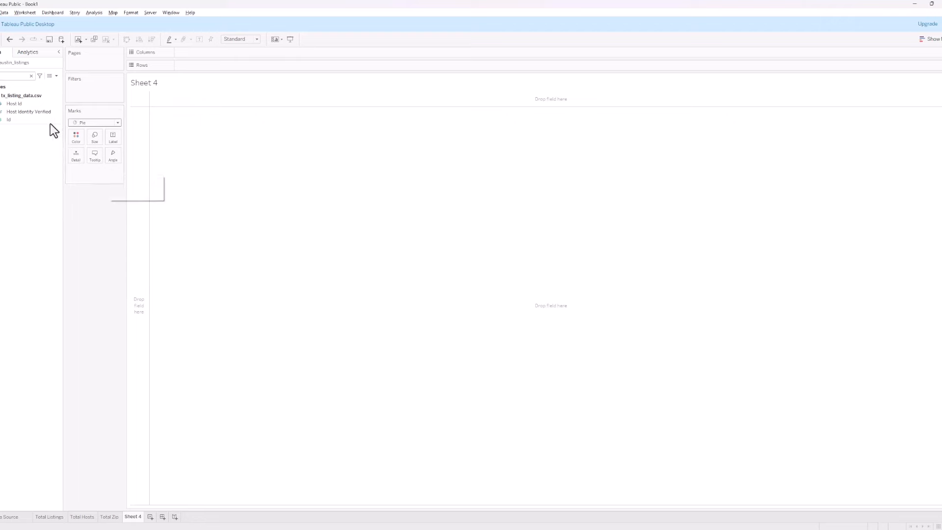
{"action": "left_click", "coordinate": [6, 120]}
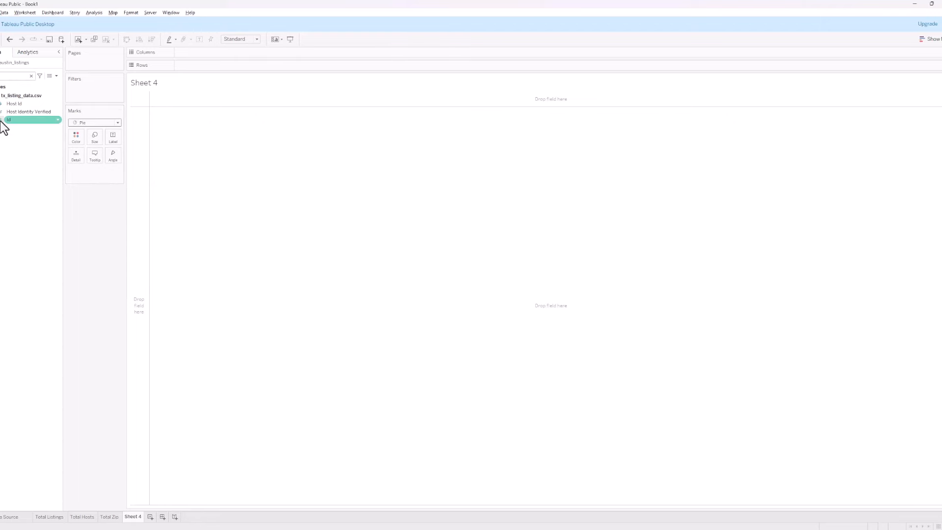
{"action": "left_click_drag", "start_coordinate": [1, 123], "coordinate": [115, 161]}
{"action": "mouse_move", "coordinate": [164, 145]}
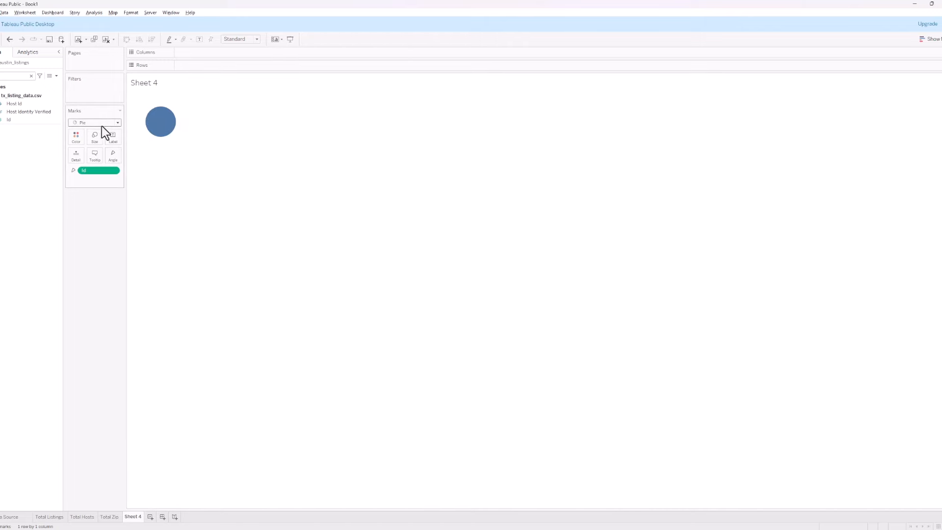
Aggregate the Id field on the pie's angle as Count (Distinct)
{"action": "left_click", "coordinate": [113, 171]}
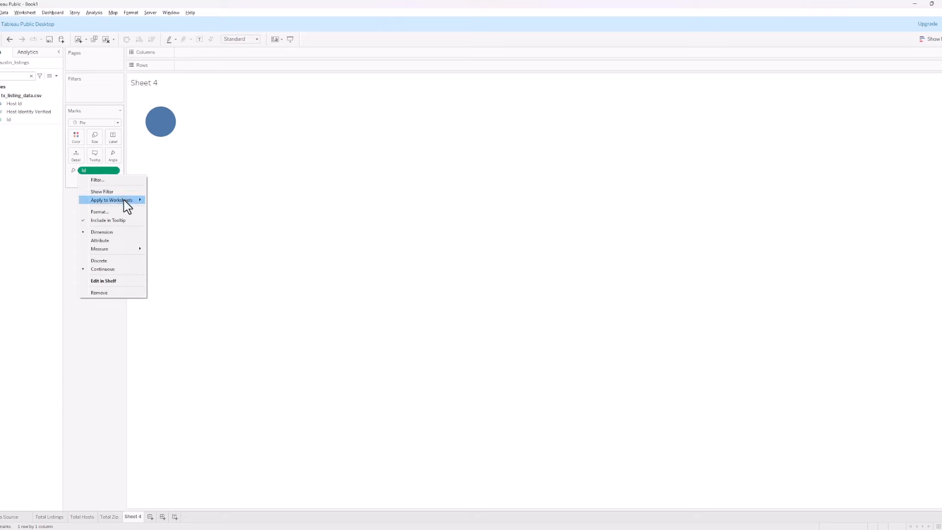
{"action": "mouse_move", "coordinate": [137, 249]}
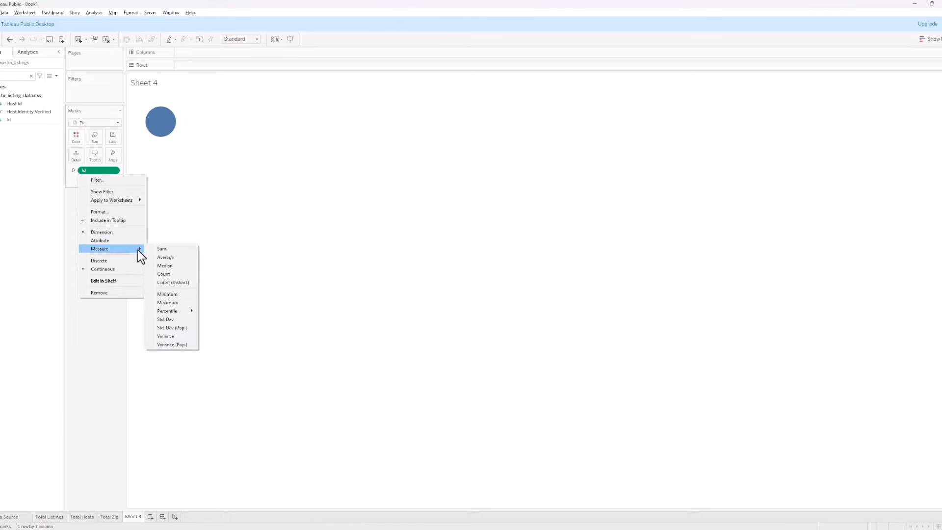
{"action": "left_click", "coordinate": [115, 169]}
{"action": "left_click", "coordinate": [114, 171]}
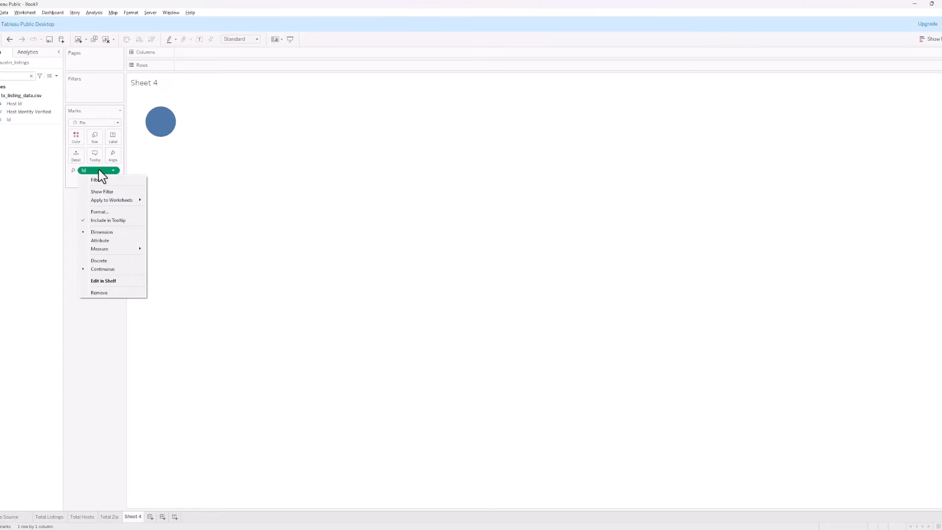
{"action": "mouse_move", "coordinate": [112, 249]}
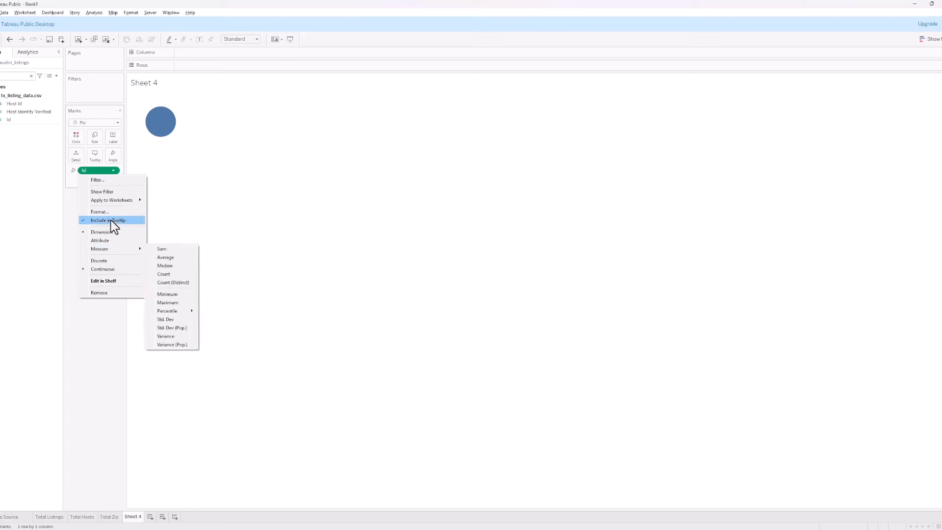
{"action": "left_click", "coordinate": [172, 281]}
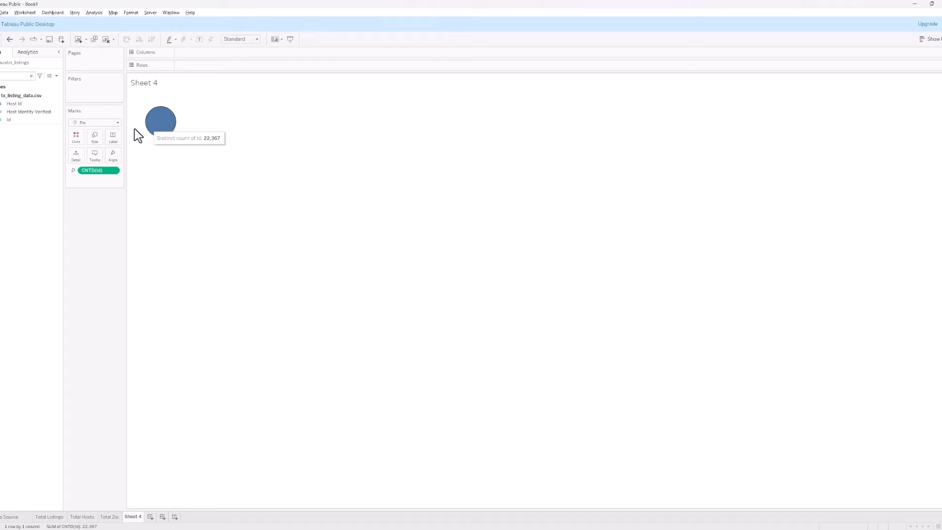
Search the data fields for room and color the pie slices by Room Type
{"action": "left_click", "coordinate": [32, 76]}
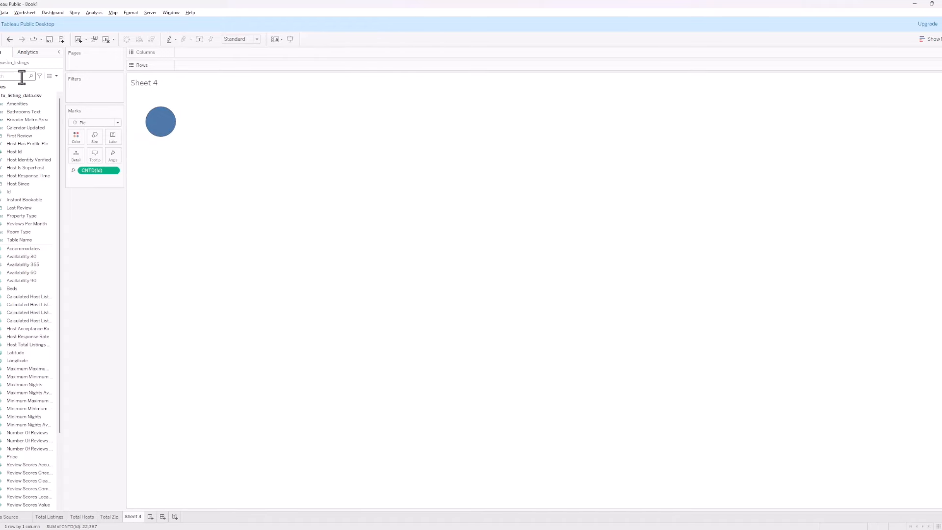
{"action": "type", "text": "room"}
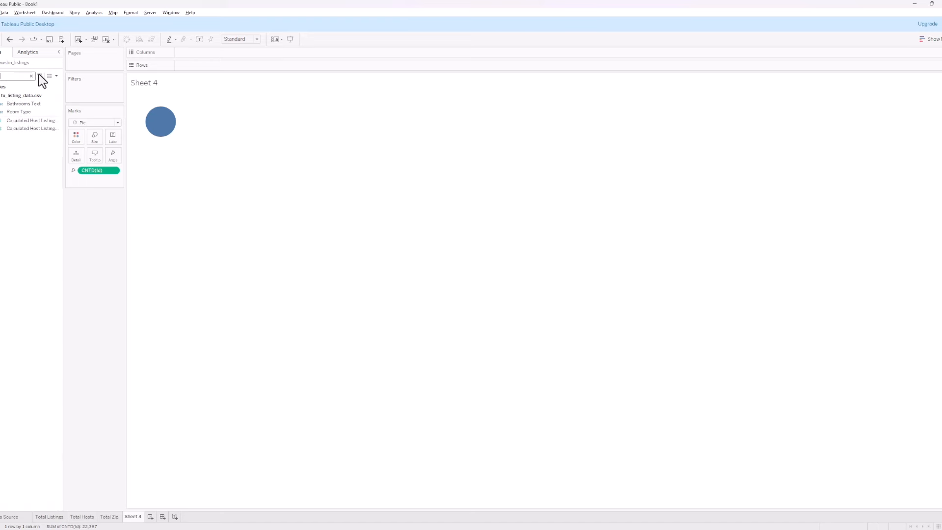
{"action": "left_click", "coordinate": [6, 112]}
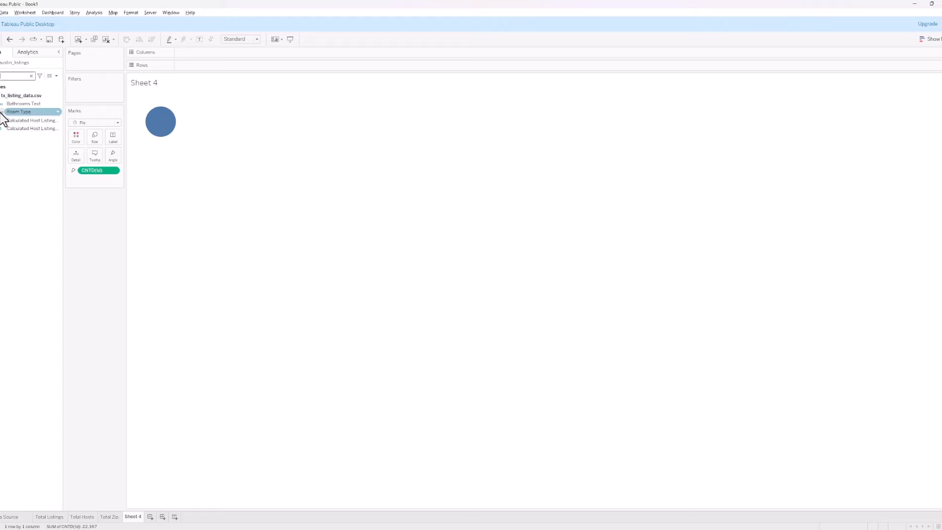
{"action": "left_click_drag", "start_coordinate": [5, 118], "coordinate": [76, 139]}
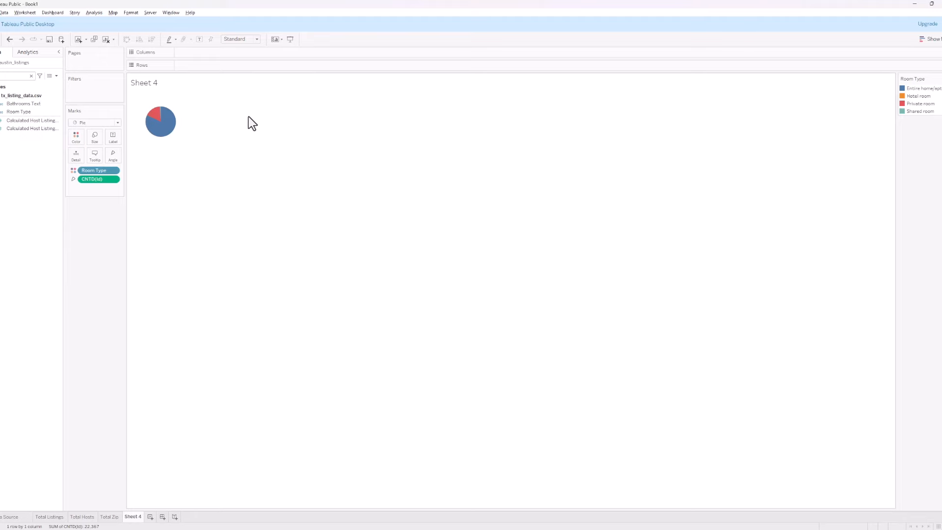
Fit the pie chart to Entire View and enlarge the pie's mark size
{"action": "left_click", "coordinate": [254, 40]}
{"action": "left_click", "coordinate": [246, 67]}
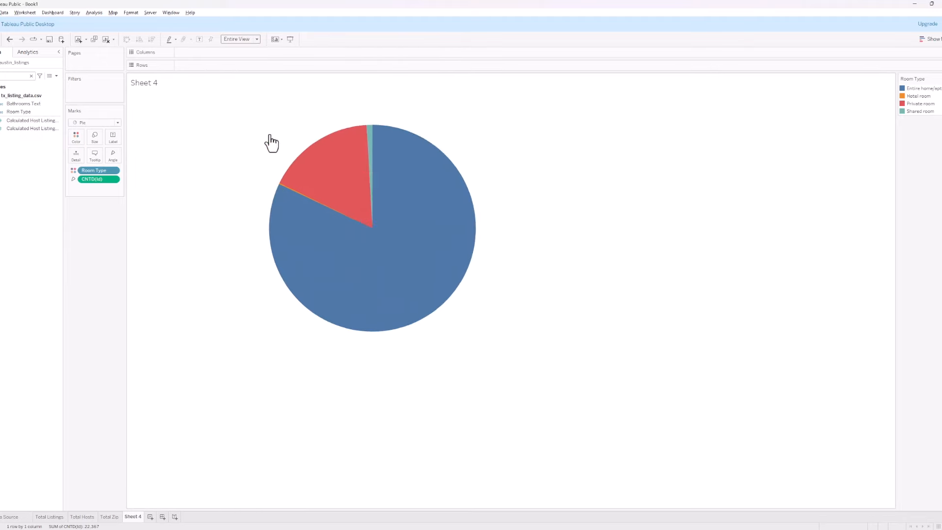
{"action": "left_click", "coordinate": [96, 134]}
{"action": "left_click_drag", "start_coordinate": [109, 156], "coordinate": [125, 156]}
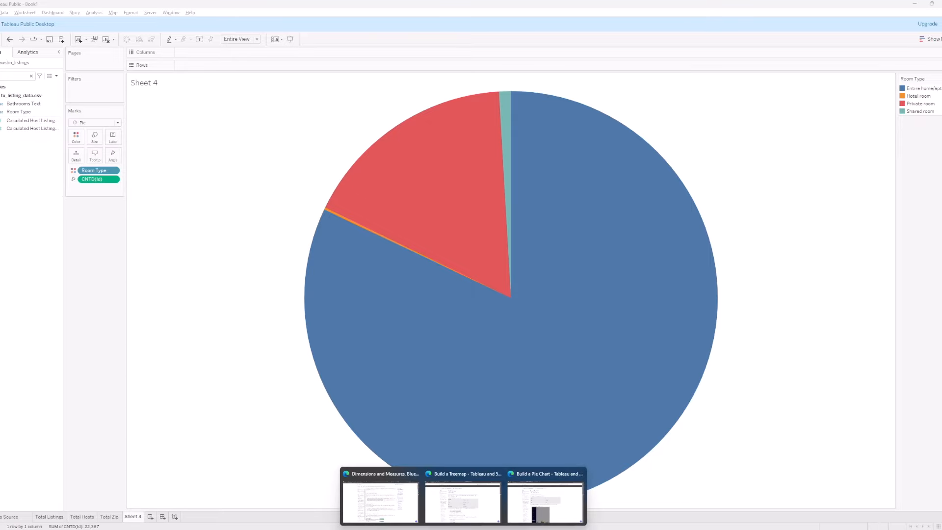
Switch to the browser and read the mark type, color, size and label building blocks in the Build a Treemap article
{"action": "left_click", "coordinate": [553, 515]}
{"action": "left_click", "coordinate": [340, 8]}
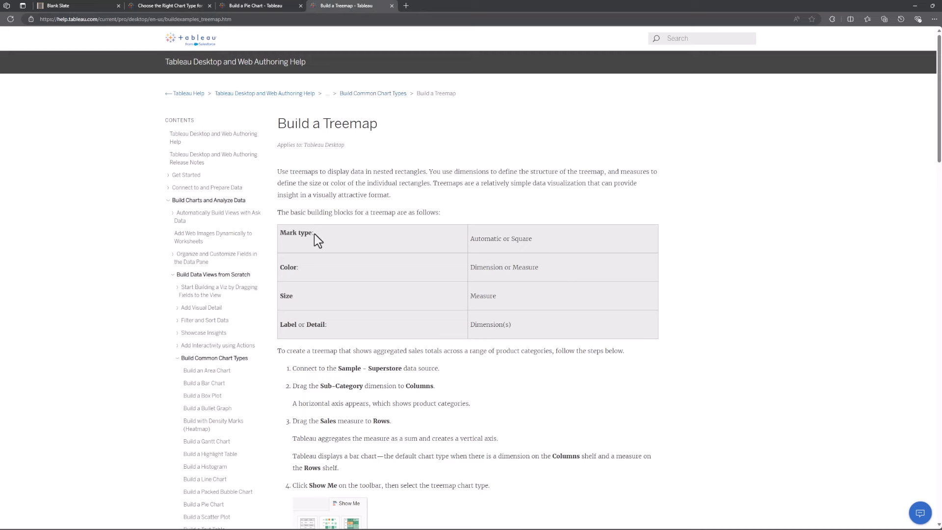
{"action": "left_click_drag", "start_coordinate": [314, 233], "coordinate": [285, 232]}
{"action": "left_click", "coordinate": [339, 272]}
{"action": "left_click_drag", "start_coordinate": [497, 297], "coordinate": [472, 300]}
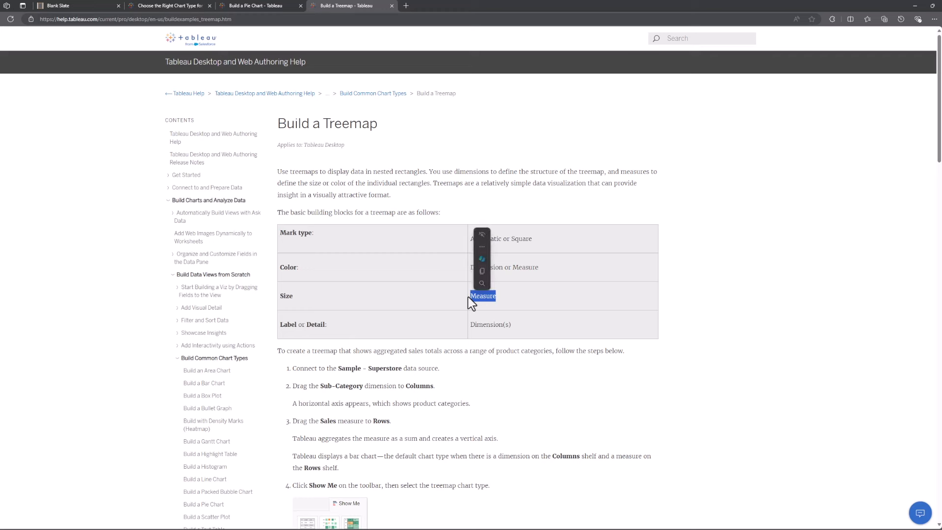
{"action": "left_click", "coordinate": [513, 302]}
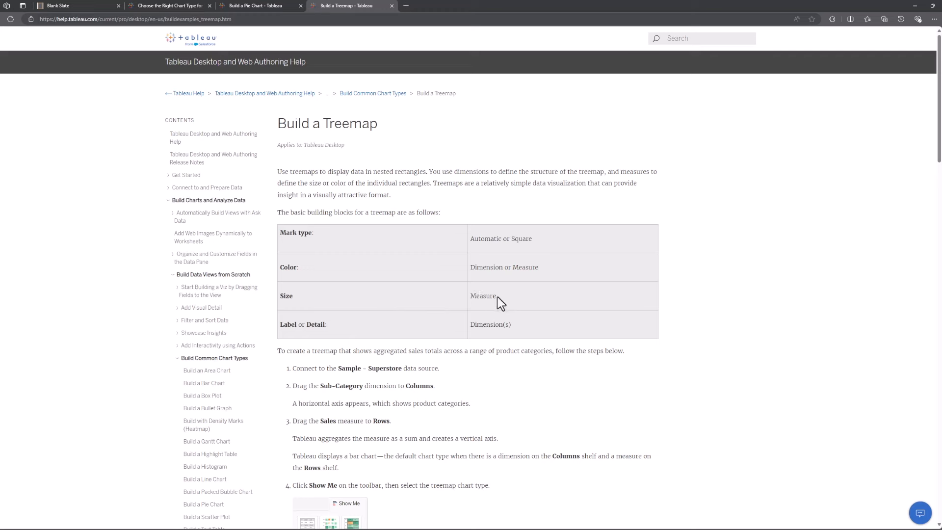
{"action": "left_click_drag", "start_coordinate": [293, 295], "coordinate": [316, 299]}
{"action": "left_click", "coordinate": [339, 313]}
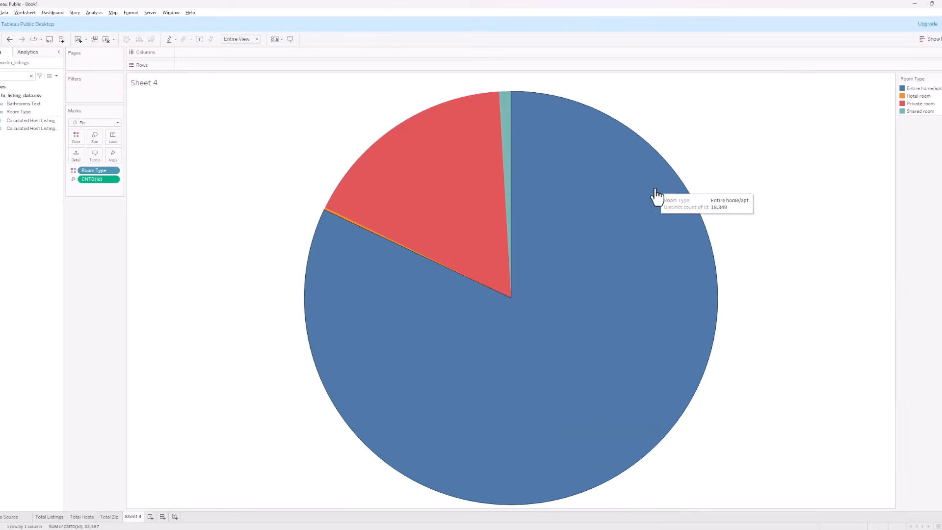
Switch back to Tableau Public, create a new worksheet and set its mark type to Square
{"action": "left_click", "coordinate": [150, 517]}
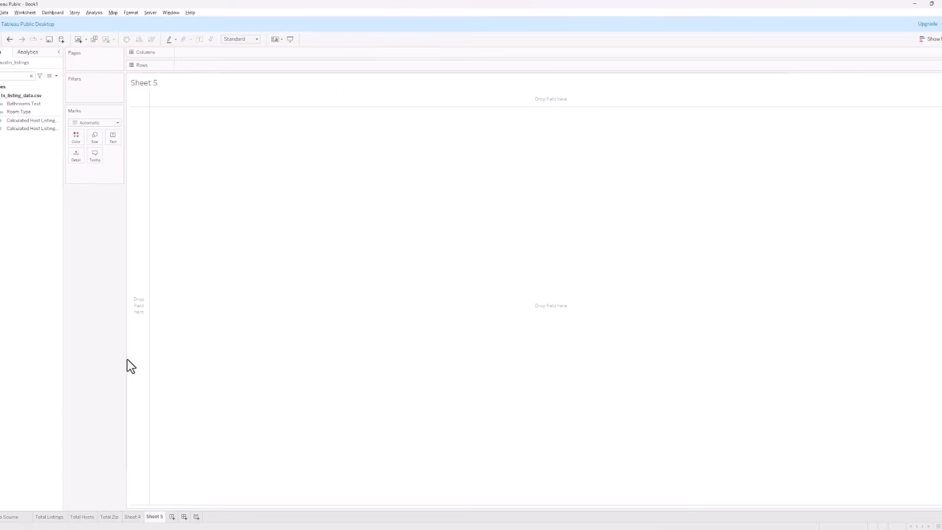
{"action": "left_click", "coordinate": [32, 76]}
{"action": "left_click", "coordinate": [118, 123]}
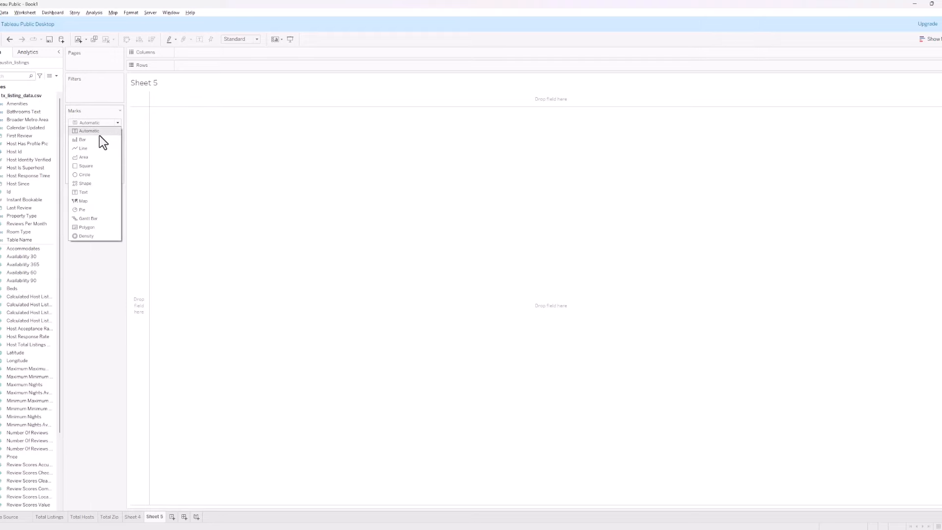
{"action": "left_click", "coordinate": [90, 168]}
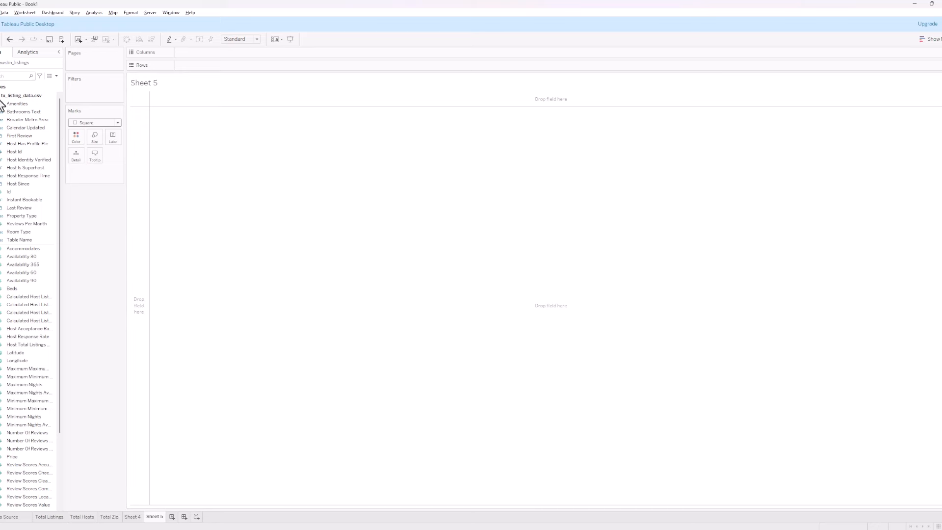
Search the data fields for price and color the square marks by Price aggregated as Average
{"action": "left_click", "coordinate": [11, 80]}
{"action": "type", "text": "price"}
{"action": "left_click", "coordinate": [13, 109]}
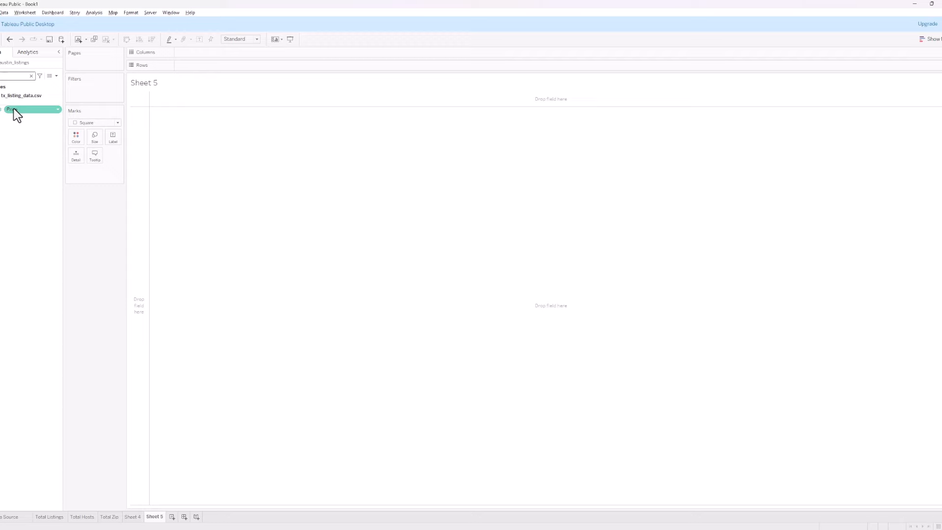
{"action": "left_click_drag", "start_coordinate": [11, 111], "coordinate": [78, 143]}
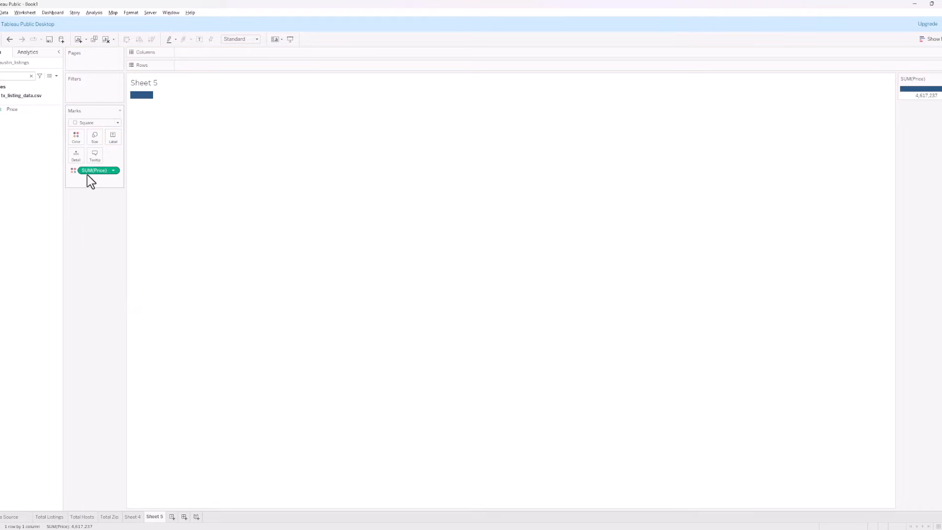
{"action": "left_click", "coordinate": [115, 171]}
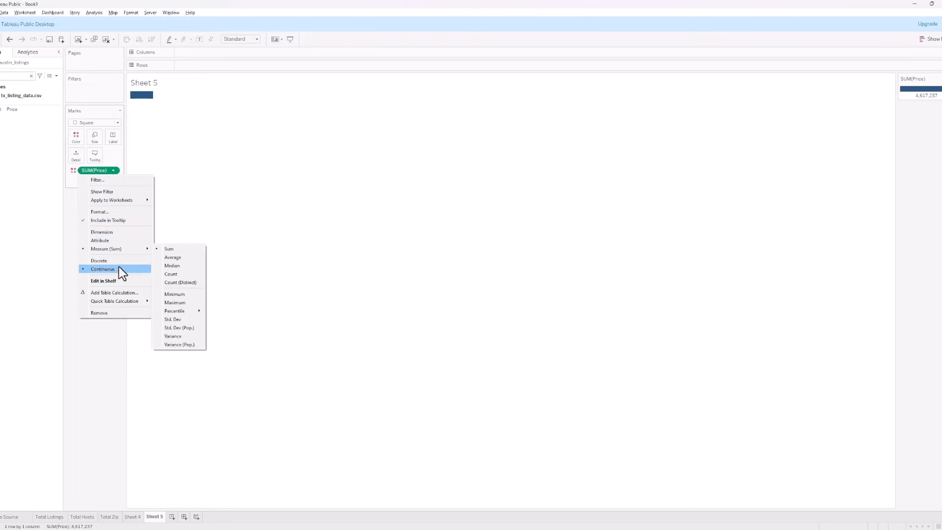
{"action": "left_click", "coordinate": [174, 283]}
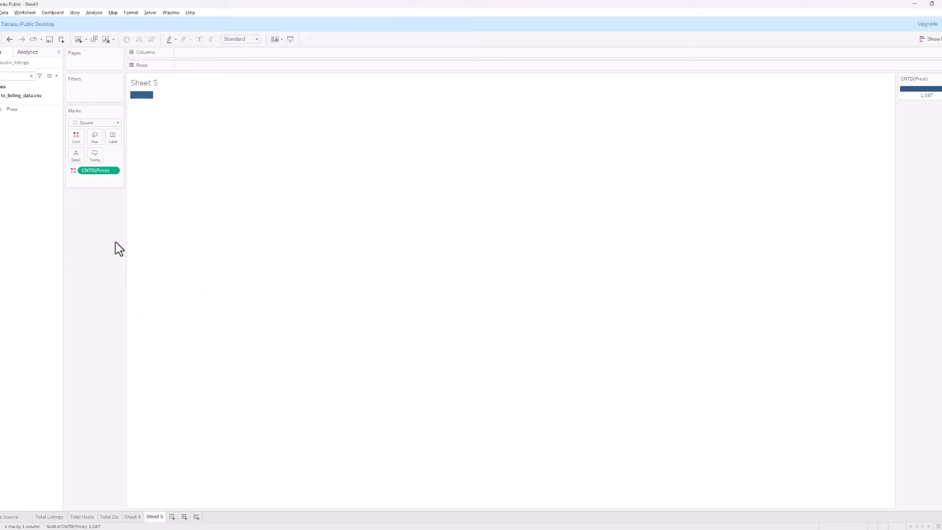
{"action": "left_click", "coordinate": [115, 170]}
{"action": "mouse_move", "coordinate": [125, 252]}
{"action": "left_click", "coordinate": [197, 258]}
Search the data fields for id and size the square marks by the distinct count of Id
{"action": "left_click", "coordinate": [30, 76]}
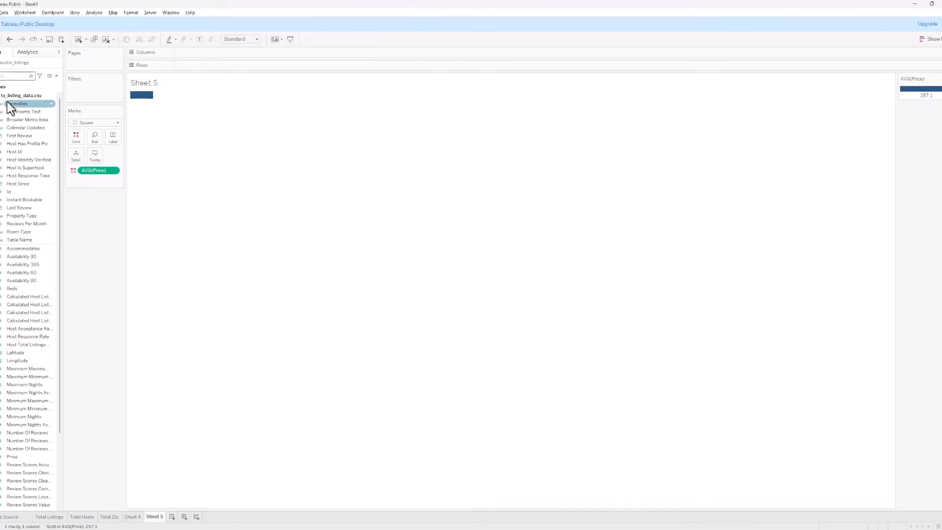
{"action": "left_click", "coordinate": [13, 78]}
{"action": "type", "text": "id"}
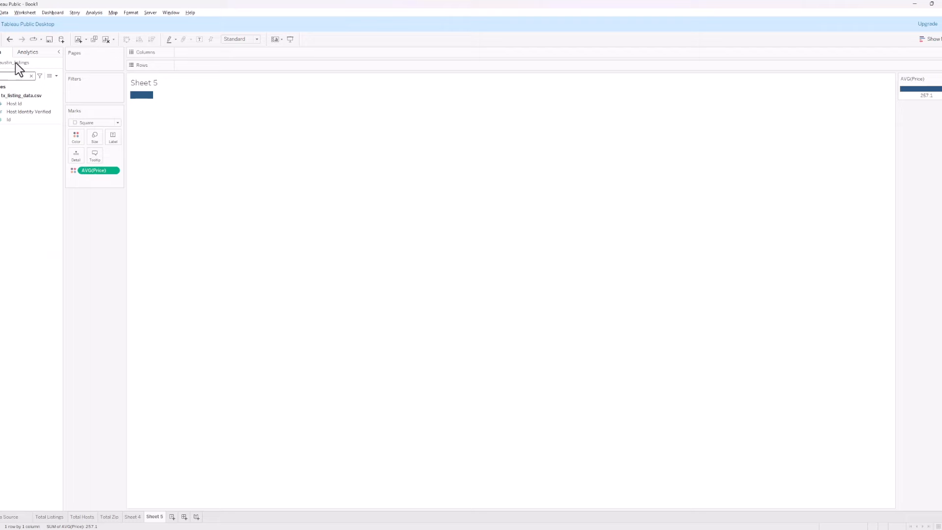
{"action": "left_click", "coordinate": [7, 120]}
{"action": "left_click_drag", "start_coordinate": [2, 121], "coordinate": [101, 150]}
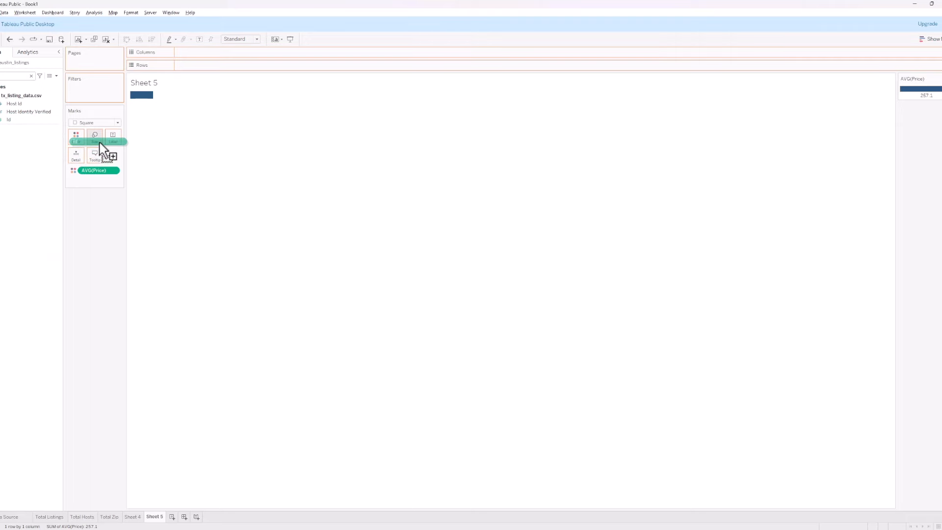
{"action": "left_click_drag", "start_coordinate": [99, 142], "coordinate": [99, 143]}
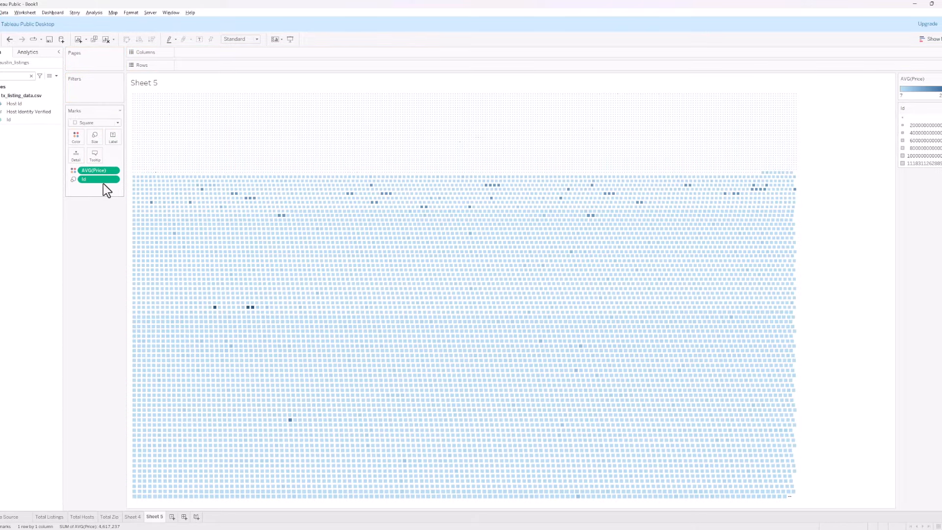
{"action": "left_click", "coordinate": [114, 180]}
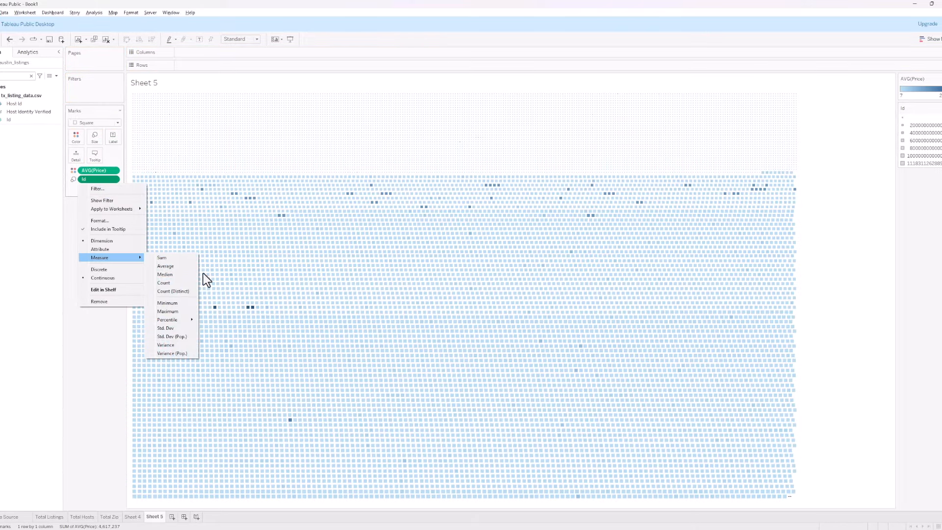
{"action": "left_click", "coordinate": [174, 290]}
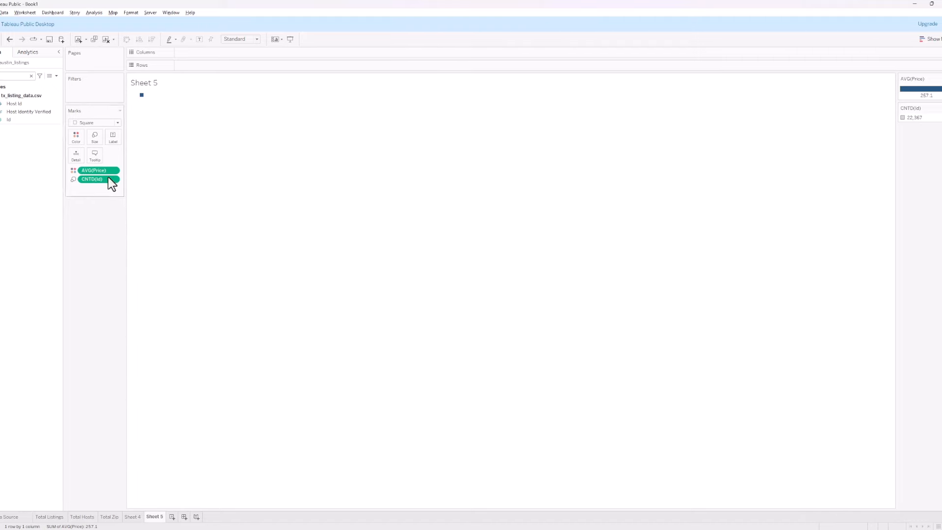
Search the data fields for zip and label the square marks with Zip Code
{"action": "left_click", "coordinate": [31, 77]}
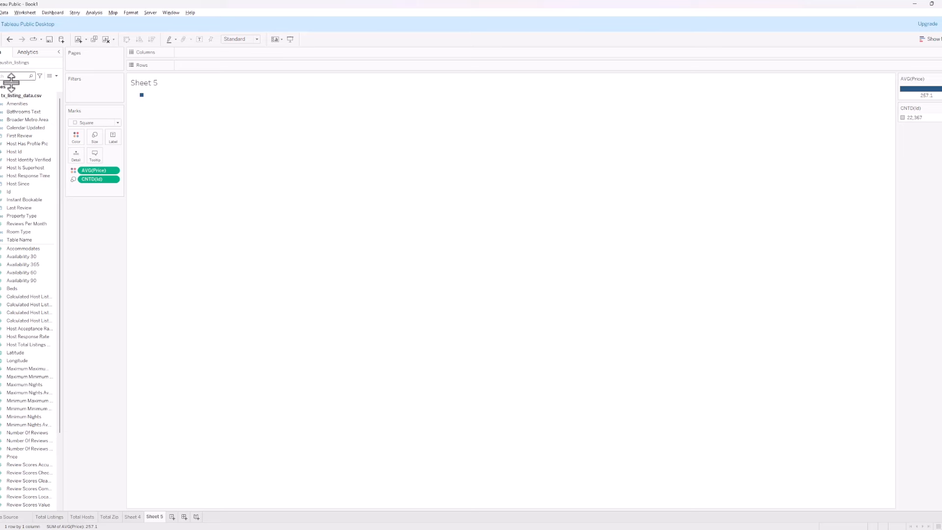
{"action": "type", "text": "zip"}
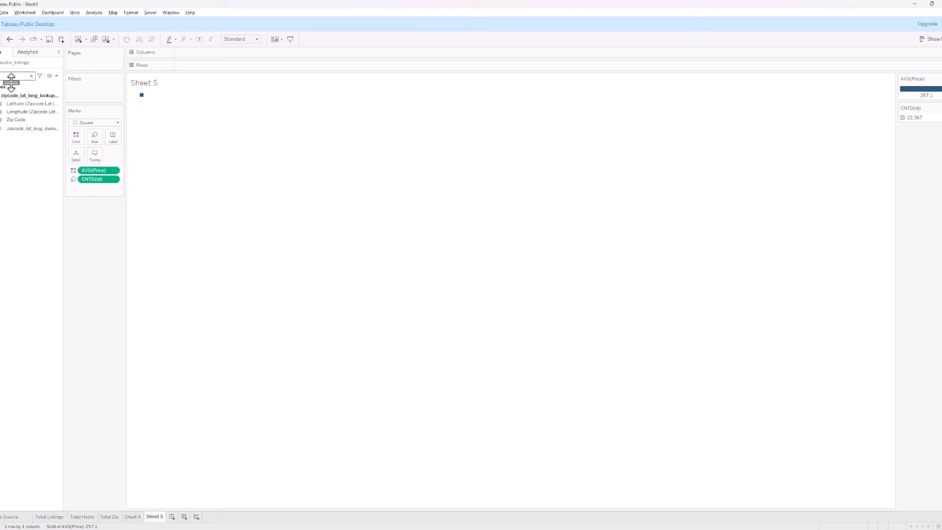
{"action": "left_click_drag", "start_coordinate": [18, 121], "coordinate": [113, 143]}
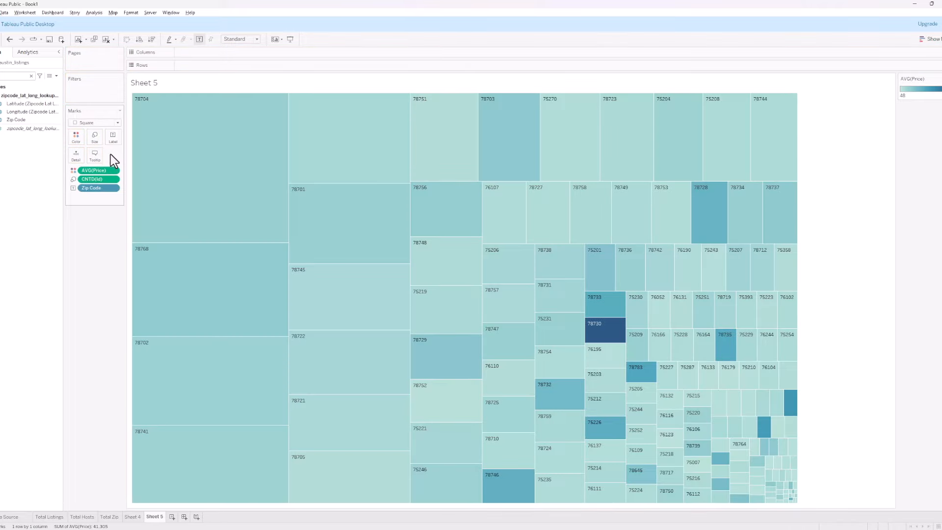
Try Zip Code as a detail on the square marks instead of a label, and return it to the label
{"action": "left_click", "coordinate": [118, 143]}
{"action": "left_click_drag", "start_coordinate": [87, 189], "coordinate": [76, 156]}
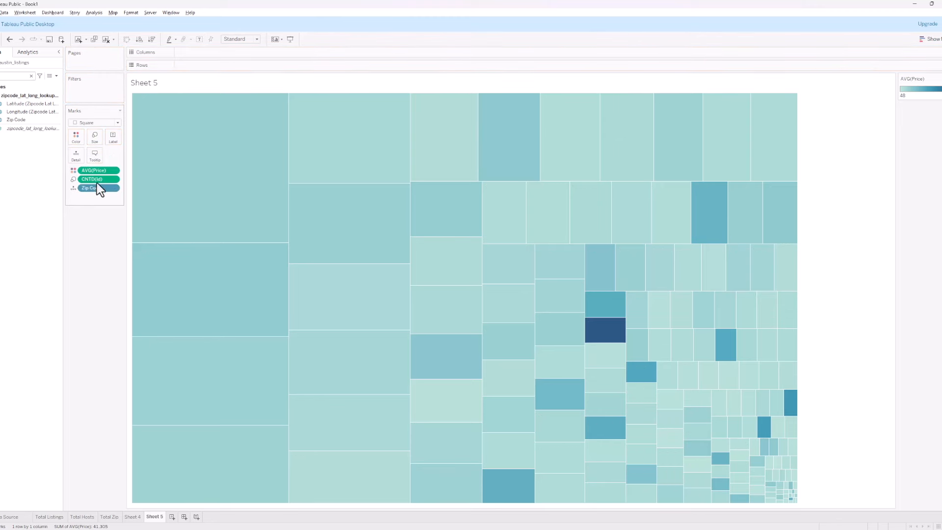
{"action": "mouse_move", "coordinate": [185, 180]}
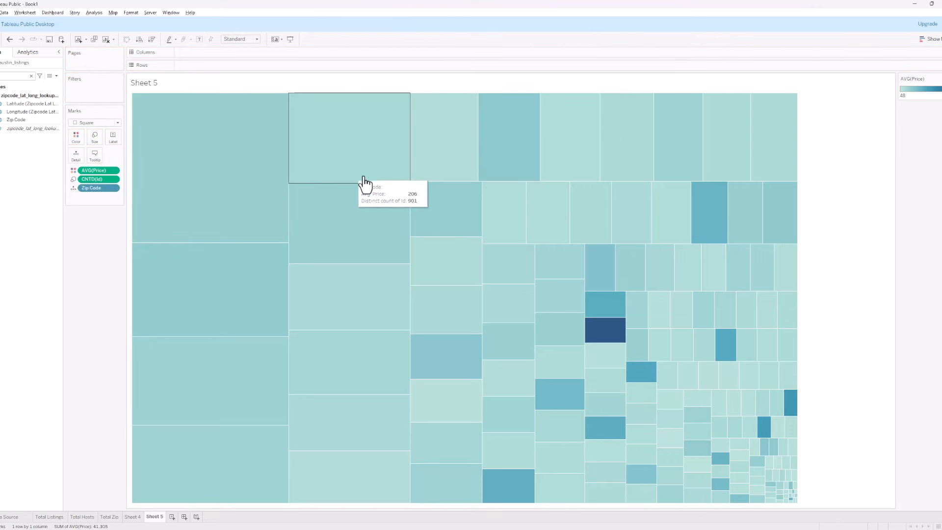
{"action": "left_click_drag", "start_coordinate": [91, 188], "coordinate": [119, 142]}
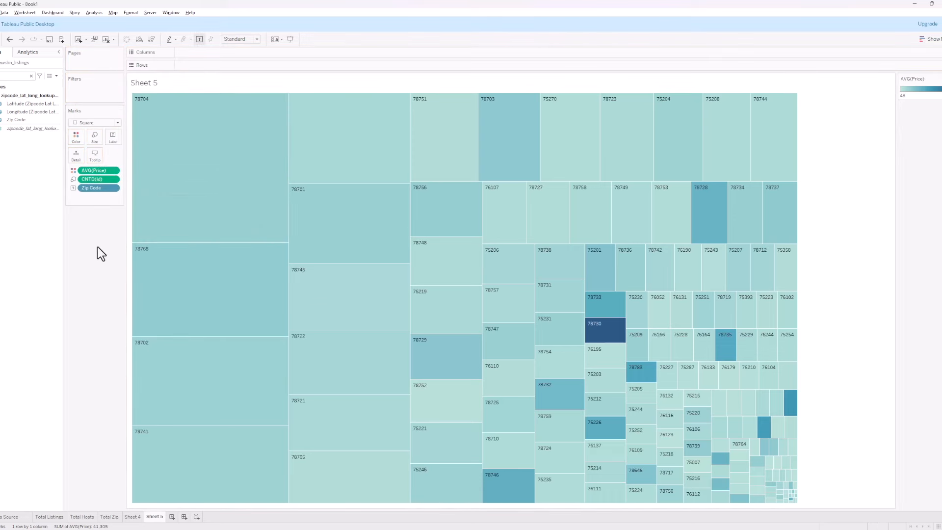
Search the data fields for bro and add Broader Metro Area as a second label on the treemap
{"action": "left_click", "coordinate": [30, 76]}
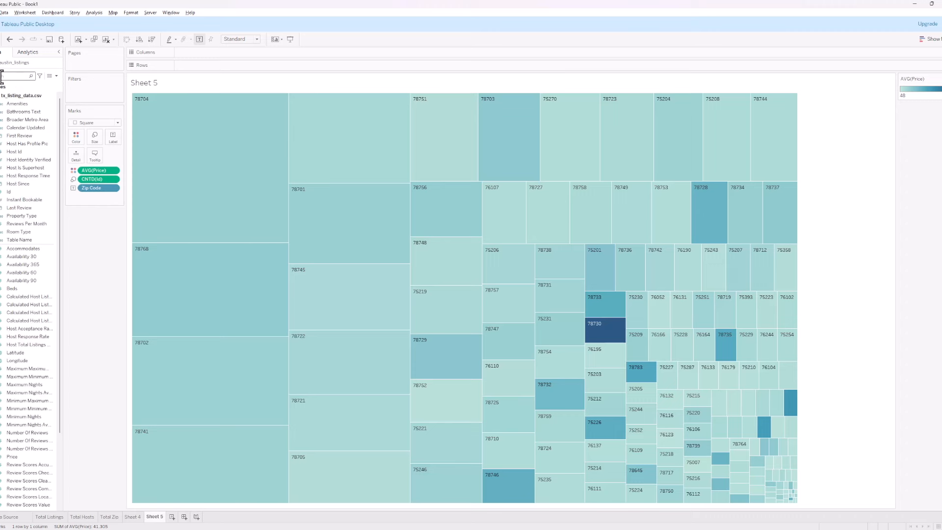
{"action": "mouse_move", "coordinate": [263, 194]}
{"action": "type", "text": "b"}
{"action": "type", "text": "r"}
{"action": "type", "text": "o"}
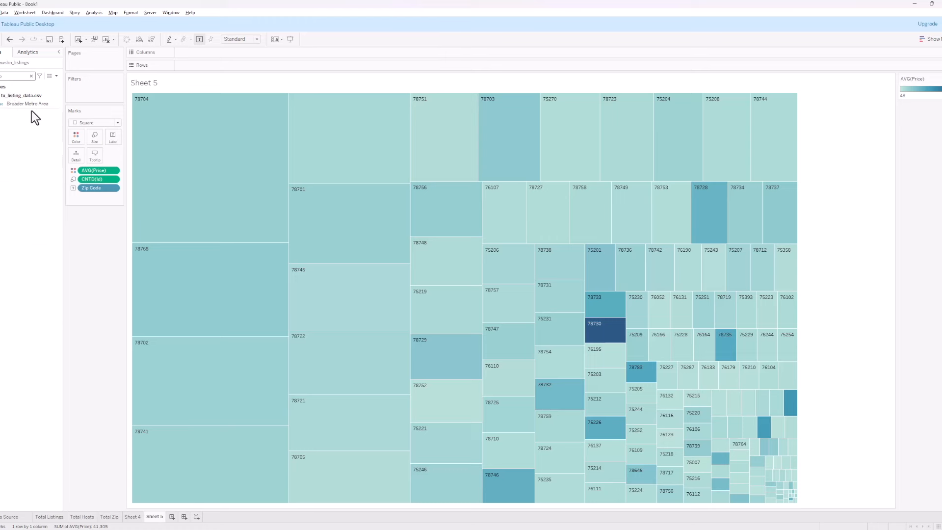
{"action": "left_click", "coordinate": [31, 104]}
{"action": "left_click_drag", "start_coordinate": [38, 111], "coordinate": [114, 139]}
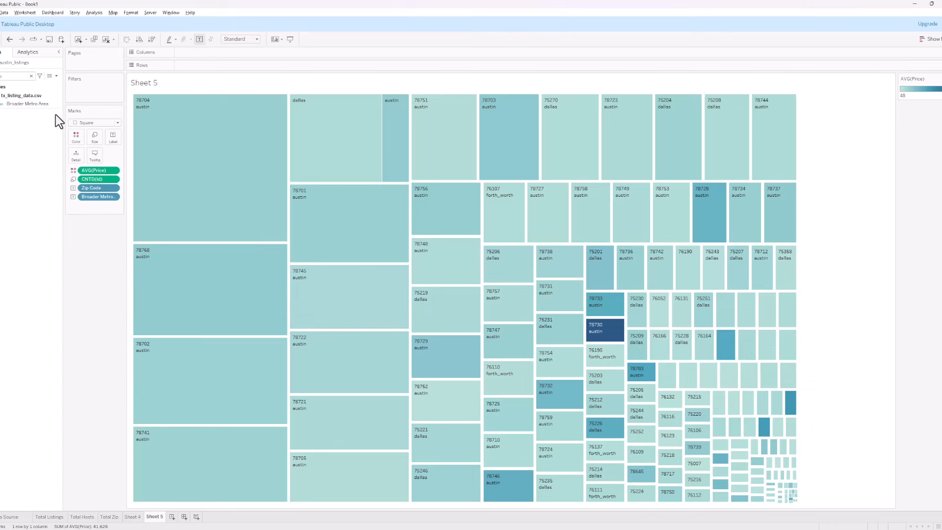
Clear the field search and add a Broader Metro Area filter with austin, dallas and forth_worth all included
{"action": "left_click", "coordinate": [32, 76]}
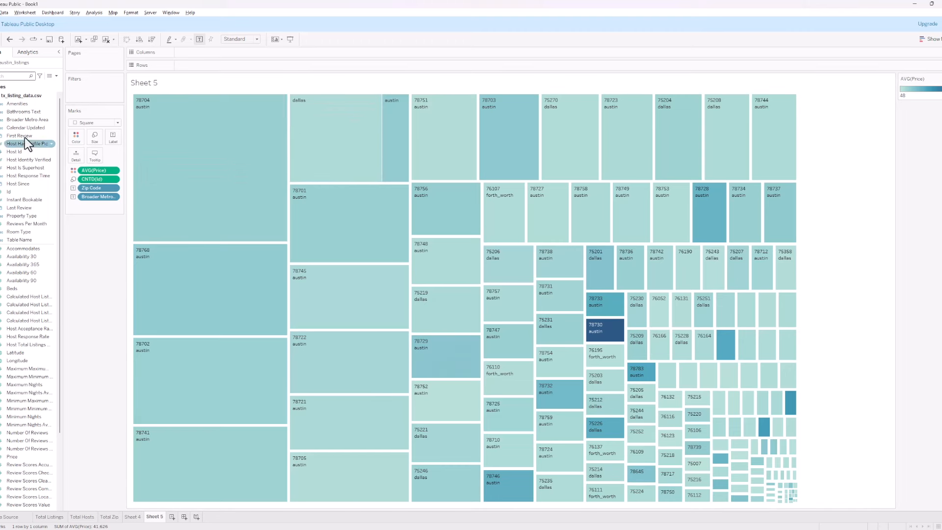
{"action": "left_click_drag", "start_coordinate": [16, 122], "coordinate": [89, 93]}
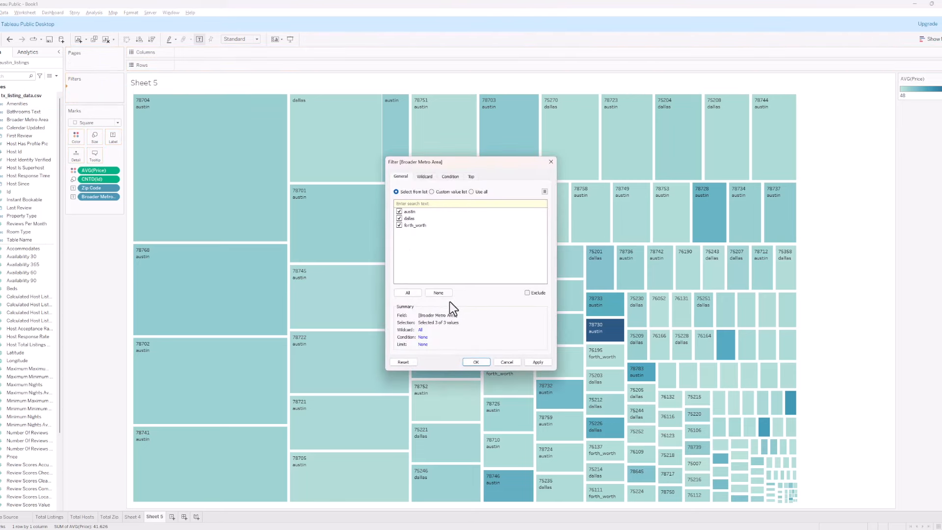
{"action": "left_click", "coordinate": [531, 366]}
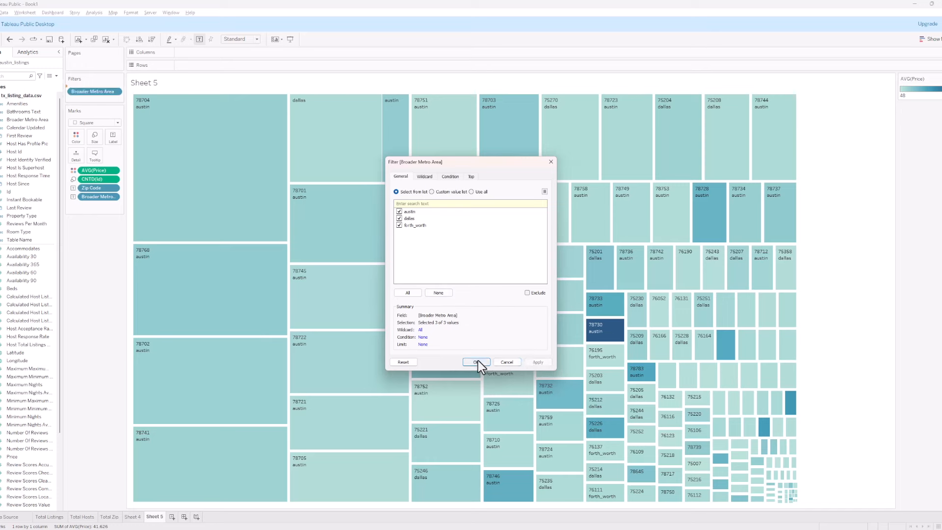
{"action": "left_click", "coordinate": [476, 363]}
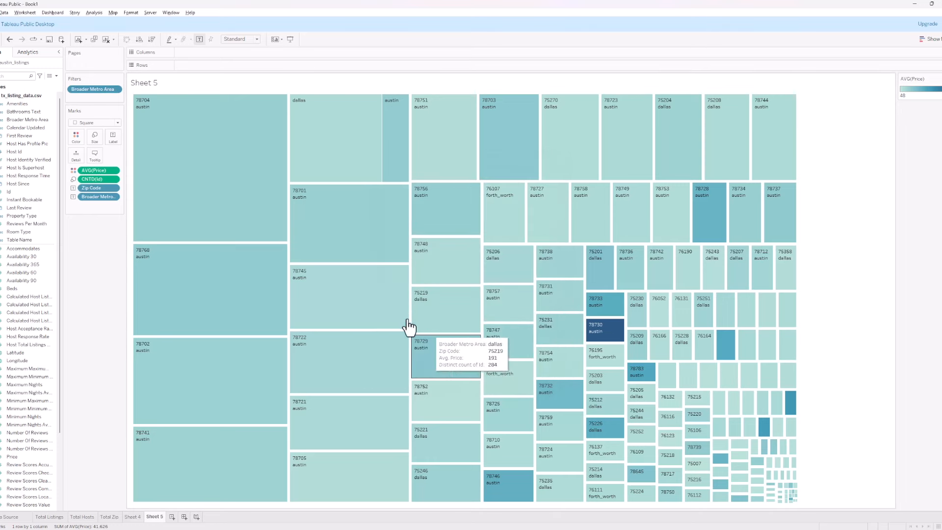
Edit the Broader Metro Area filter to exclude dallas and forth_worth, applying it with only austin
{"action": "left_click", "coordinate": [116, 89]}
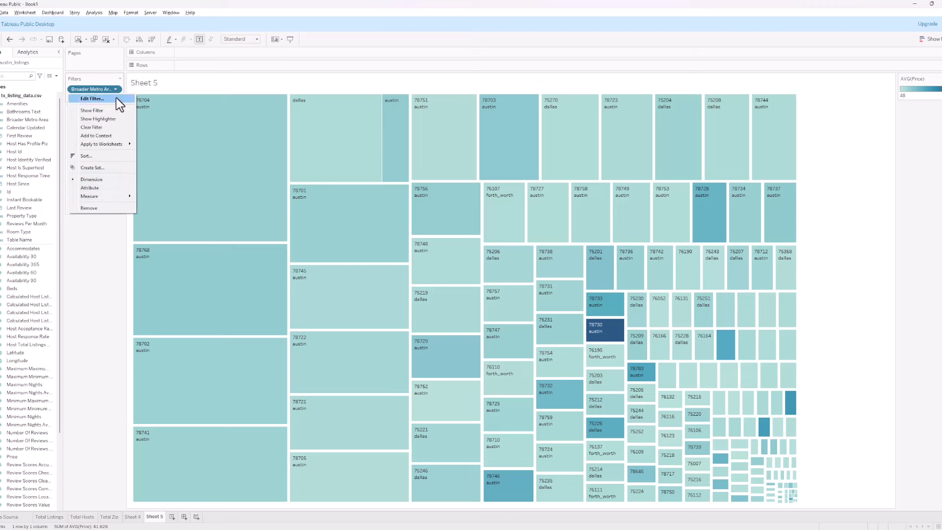
{"action": "left_click", "coordinate": [116, 97]}
{"action": "left_click", "coordinate": [399, 218]}
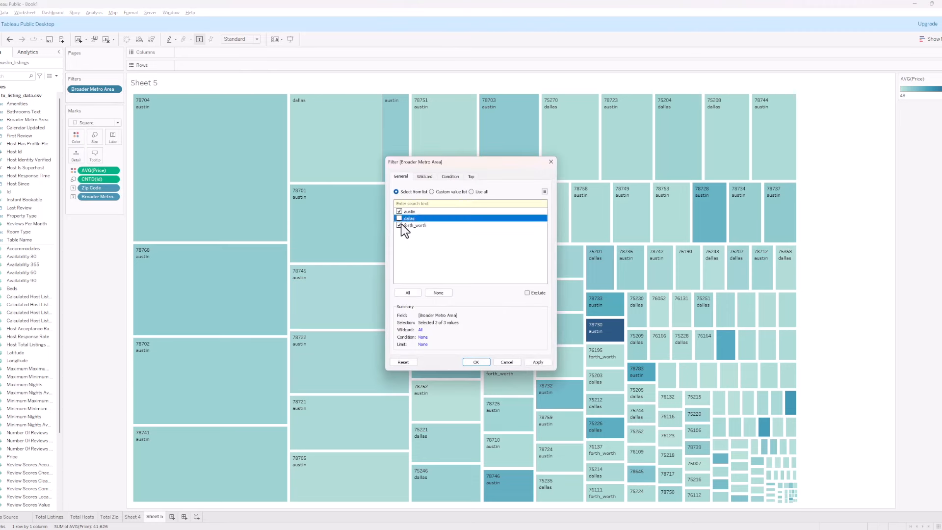
{"action": "left_click", "coordinate": [400, 225]}
{"action": "left_click", "coordinate": [535, 364]}
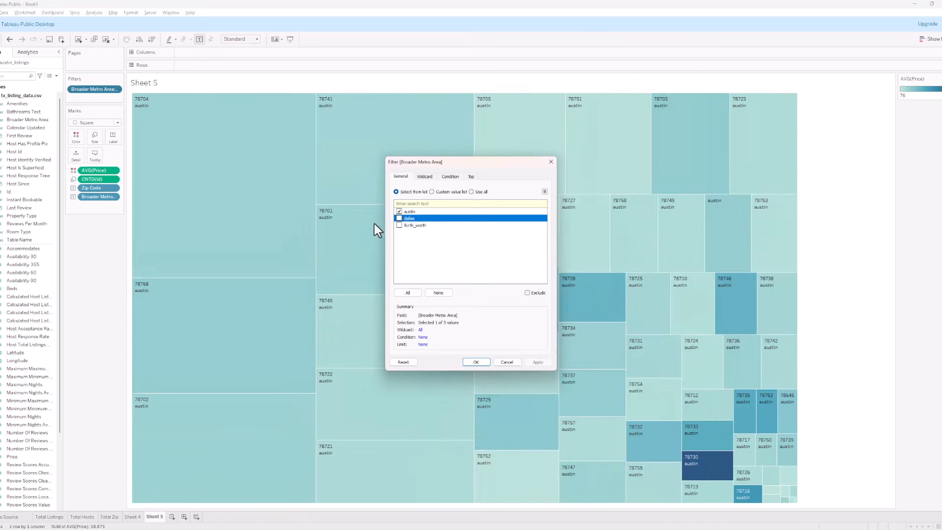
Apply the Broader Metro Area filter with only dallas, and add forth_worth to the selection
{"action": "left_click", "coordinate": [399, 219]}
{"action": "left_click", "coordinate": [536, 362]}
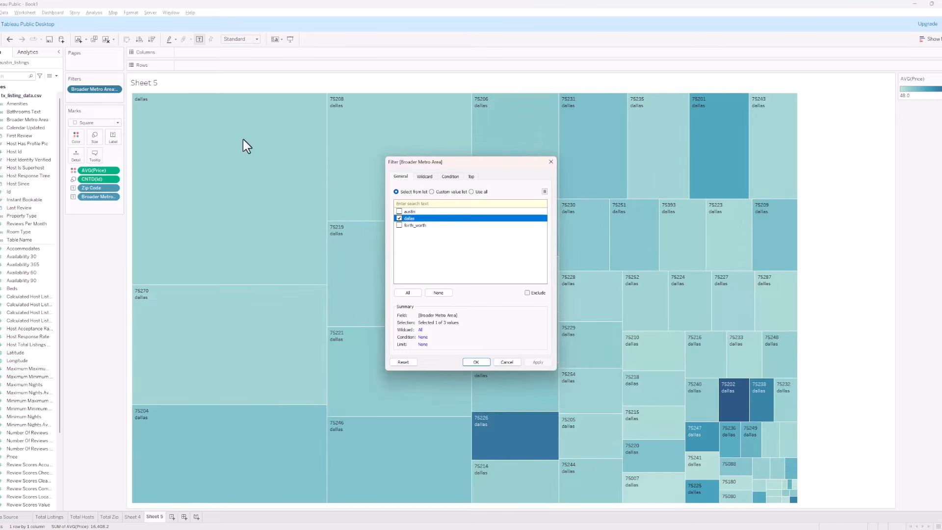
{"action": "left_click", "coordinate": [399, 225]}
{"action": "left_click", "coordinate": [534, 363]}
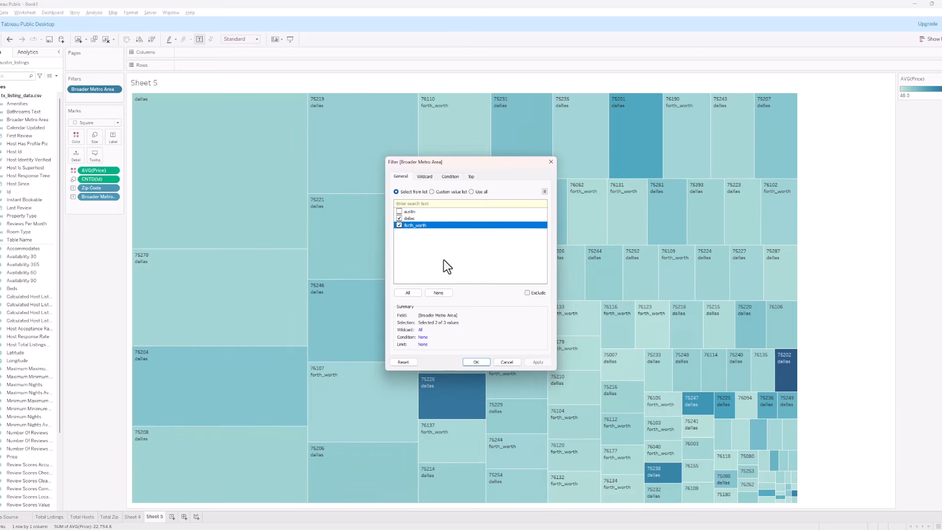
{"action": "left_click", "coordinate": [487, 363]}
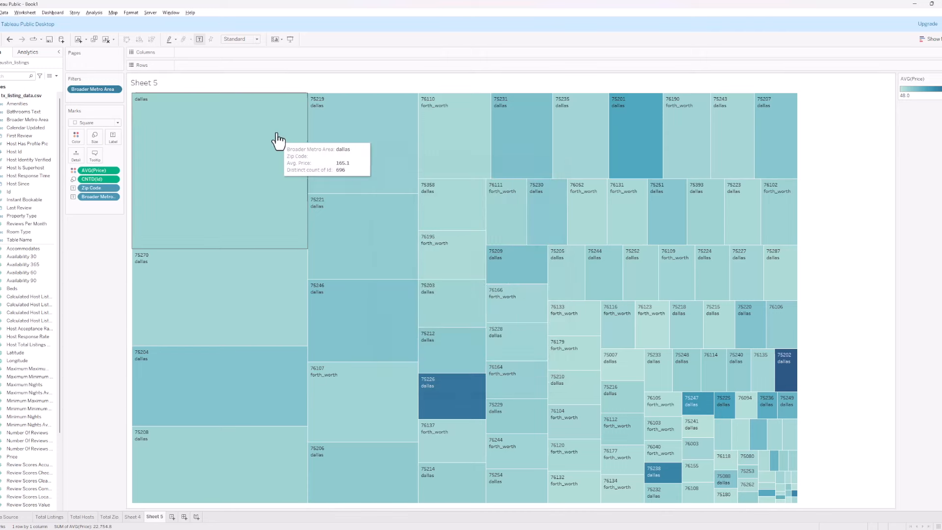
Show the Broader Metro Area filter control beside the treemap and limit its selection to austin and dallas
{"action": "left_click", "coordinate": [118, 89]}
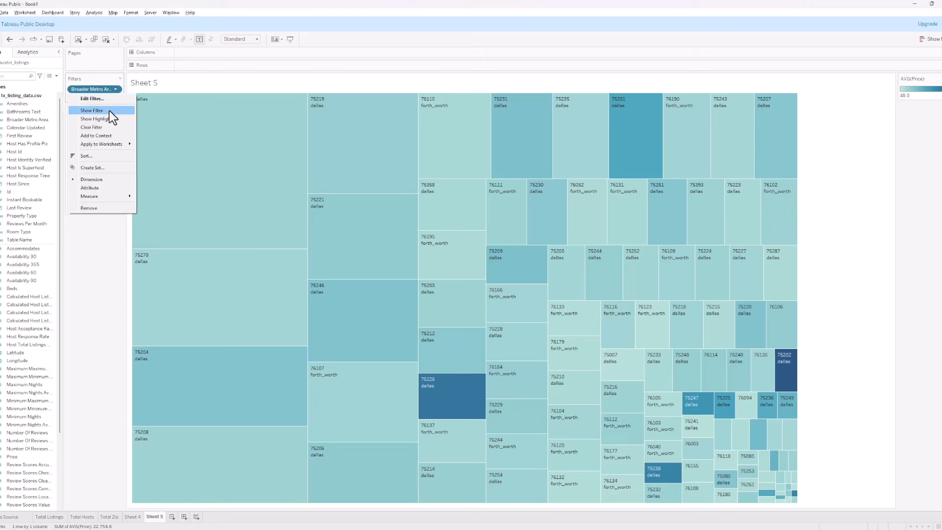
{"action": "left_click", "coordinate": [110, 112]}
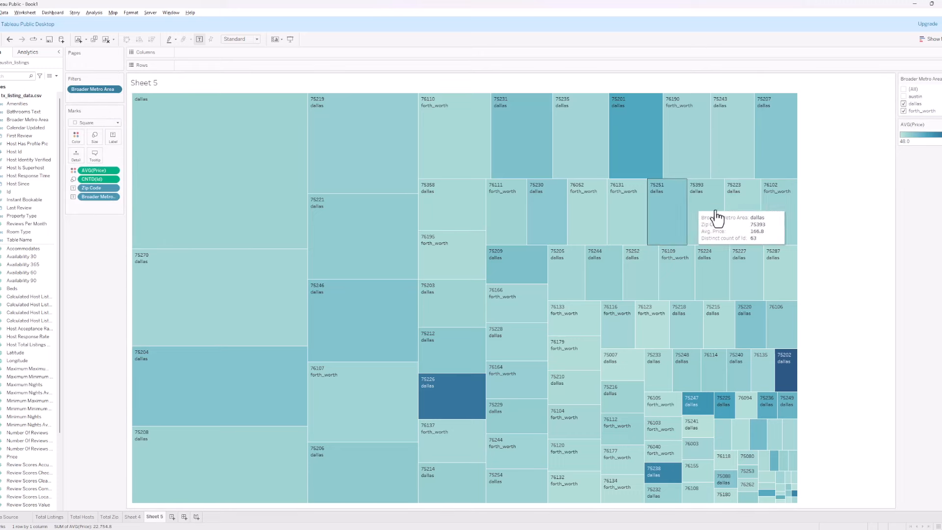
{"action": "left_click", "coordinate": [903, 96]}
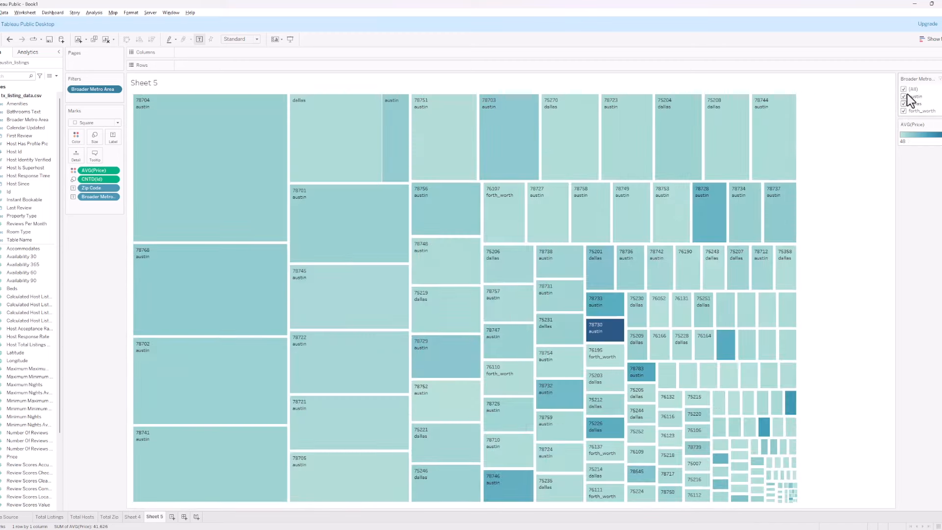
{"action": "left_click", "coordinate": [904, 89]}
{"action": "left_click", "coordinate": [903, 96]}
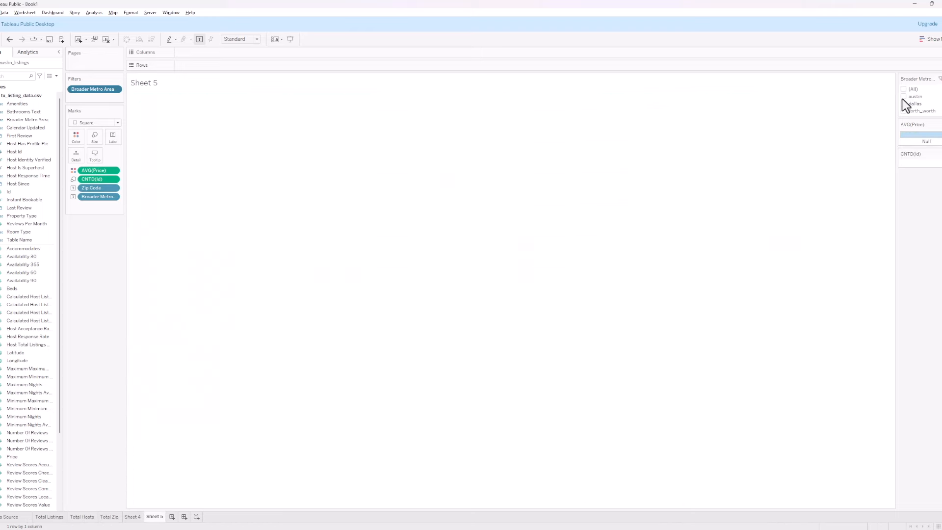
{"action": "left_click", "coordinate": [903, 103]}
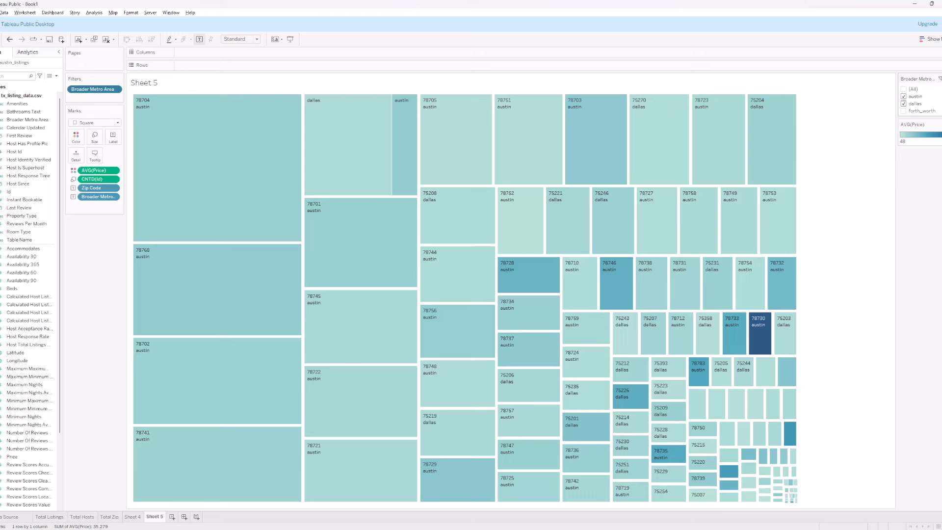
Change the Broader Metro Area filter control to Single Value (list) and test it with all, dallas, austin and forth_worth
{"action": "left_click", "coordinate": [939, 79]}
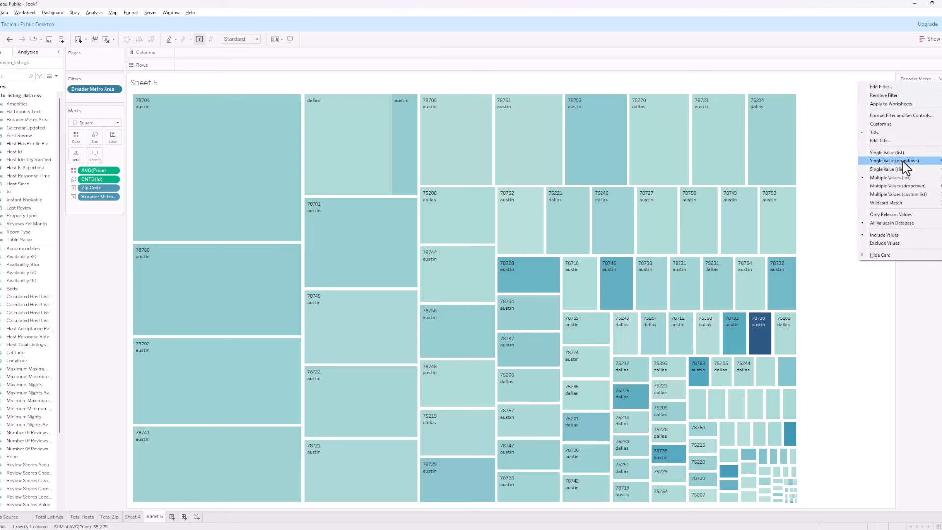
{"action": "left_click", "coordinate": [911, 152]}
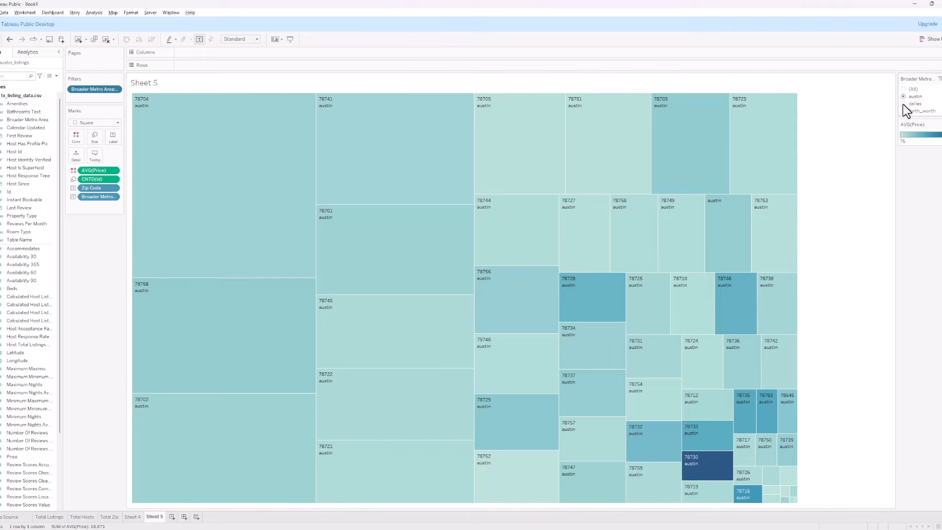
{"action": "left_click", "coordinate": [906, 89]}
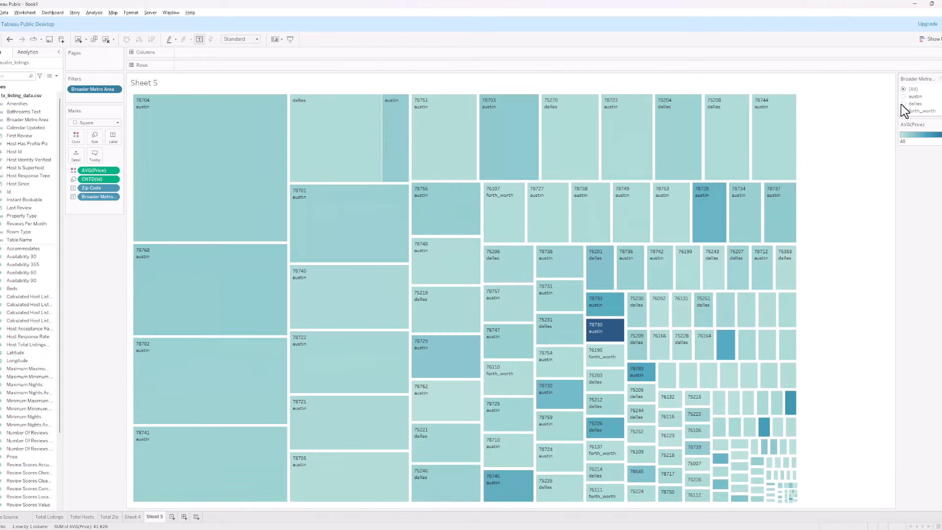
{"action": "left_click", "coordinate": [903, 104]}
{"action": "left_click", "coordinate": [903, 97]}
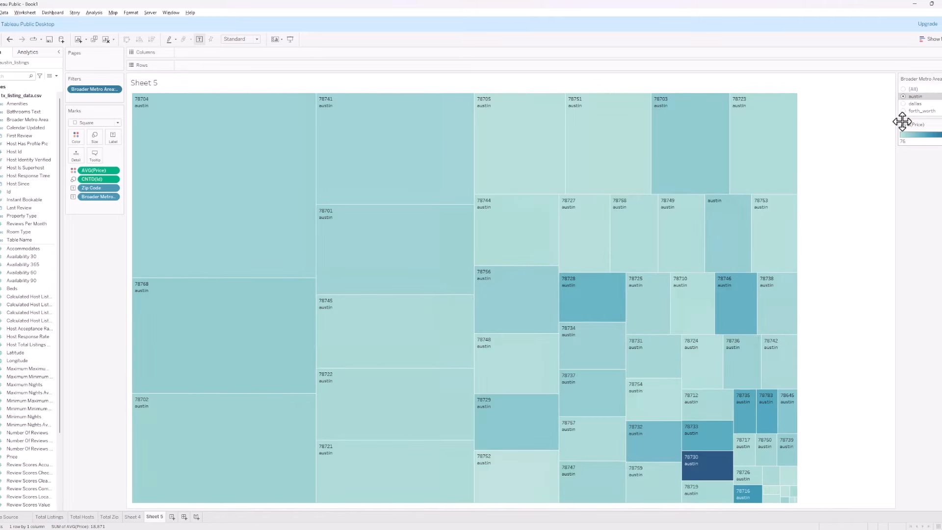
{"action": "left_click", "coordinate": [902, 113]}
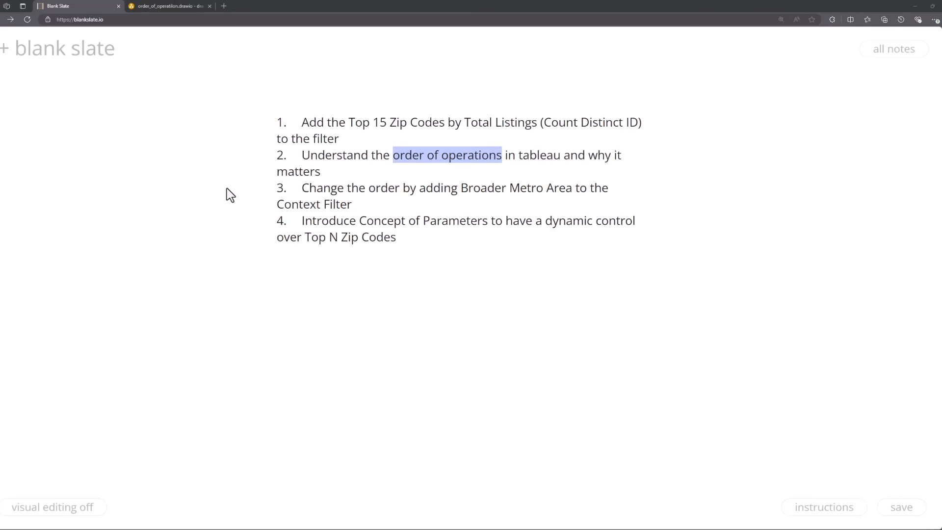
Review the Blank Slate notes, highlighting the top 15 zip codes by total listings and the order of operations
{"action": "left_click", "coordinate": [284, 168]}
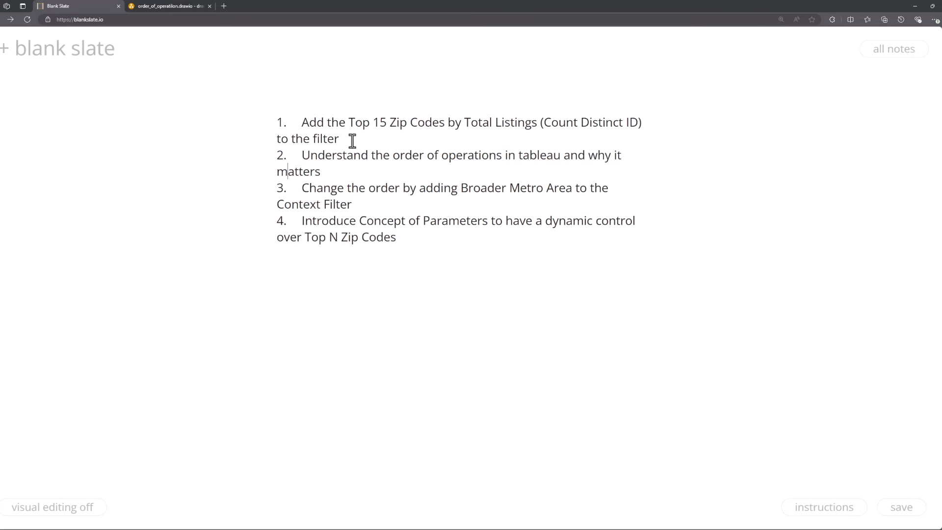
{"action": "left_click_drag", "start_coordinate": [347, 123], "coordinate": [537, 130]}
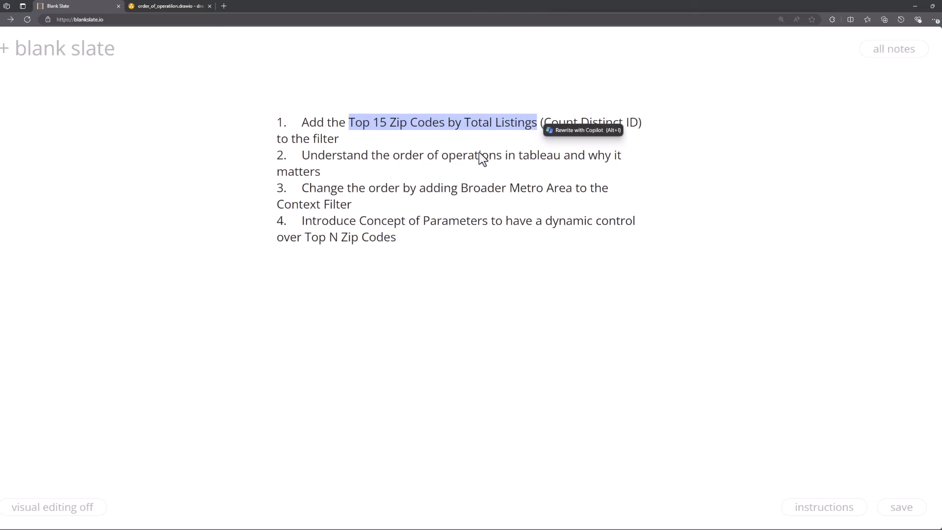
{"action": "left_click", "coordinate": [447, 140]}
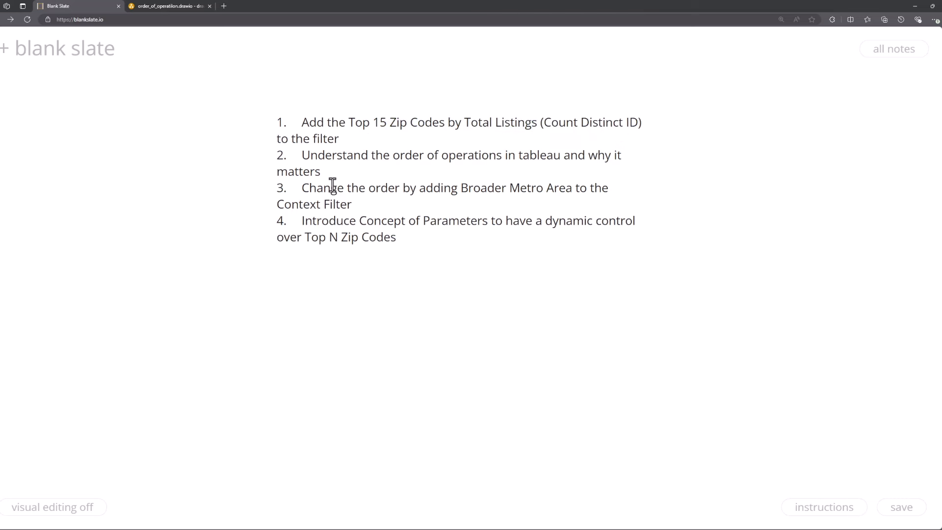
{"action": "left_click_drag", "start_coordinate": [392, 156], "coordinate": [540, 161]}
{"action": "left_click", "coordinate": [424, 172]}
{"action": "left_click_drag", "start_coordinate": [395, 157], "coordinate": [498, 162]}
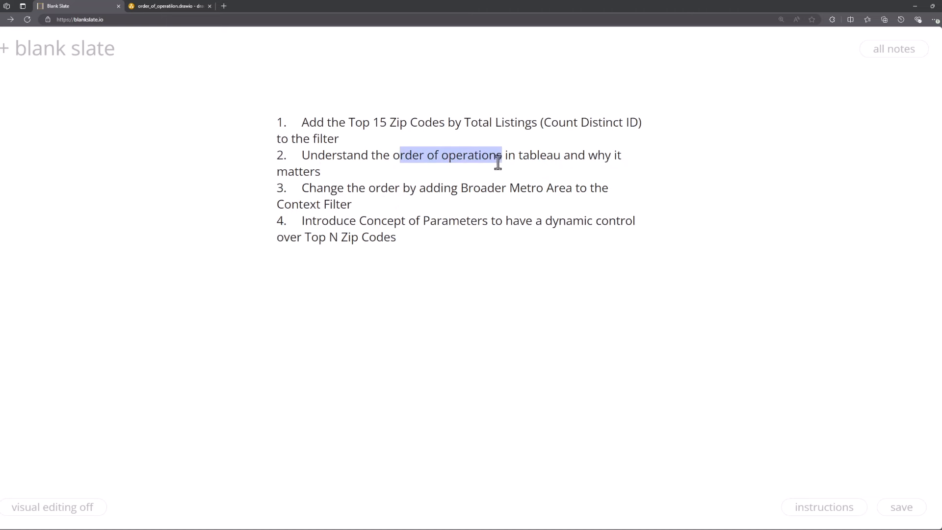
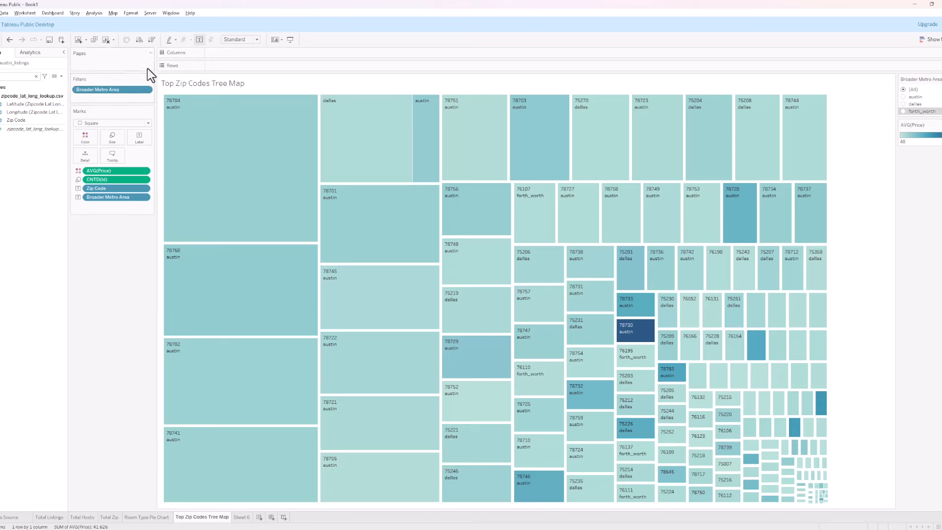
Add Zip Code to the treemap's filters and limit it to the top 15 by field
{"action": "mouse_move", "coordinate": [203, 247]}
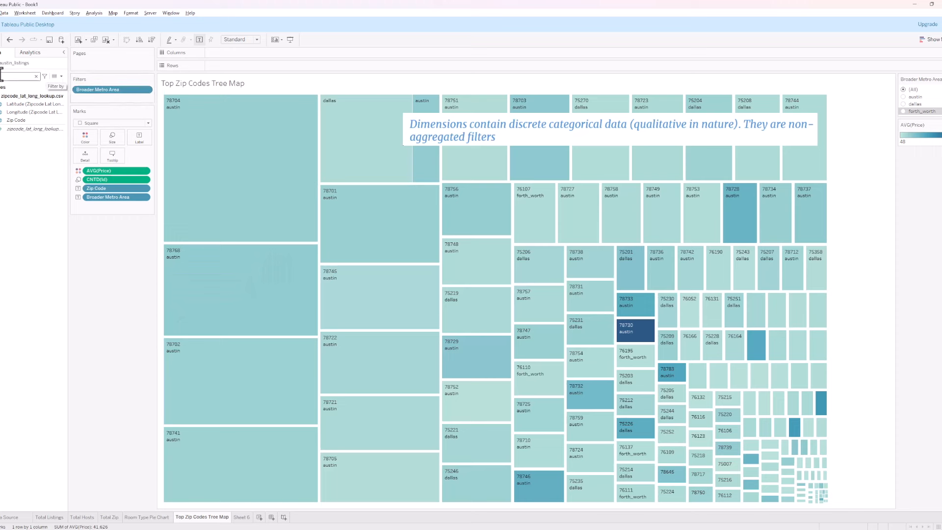
{"action": "left_click", "coordinate": [8, 120]}
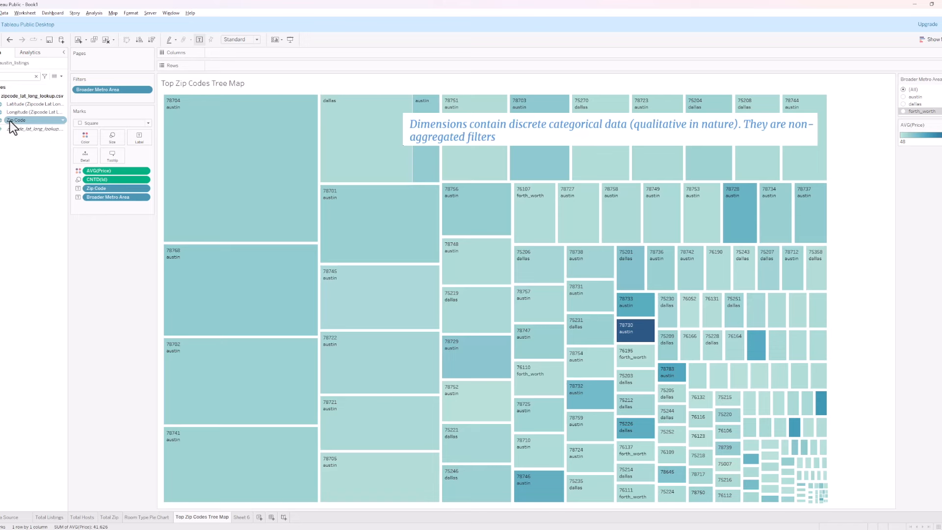
{"action": "left_click_drag", "start_coordinate": [11, 120], "coordinate": [84, 99]}
{"action": "left_click", "coordinate": [472, 178]}
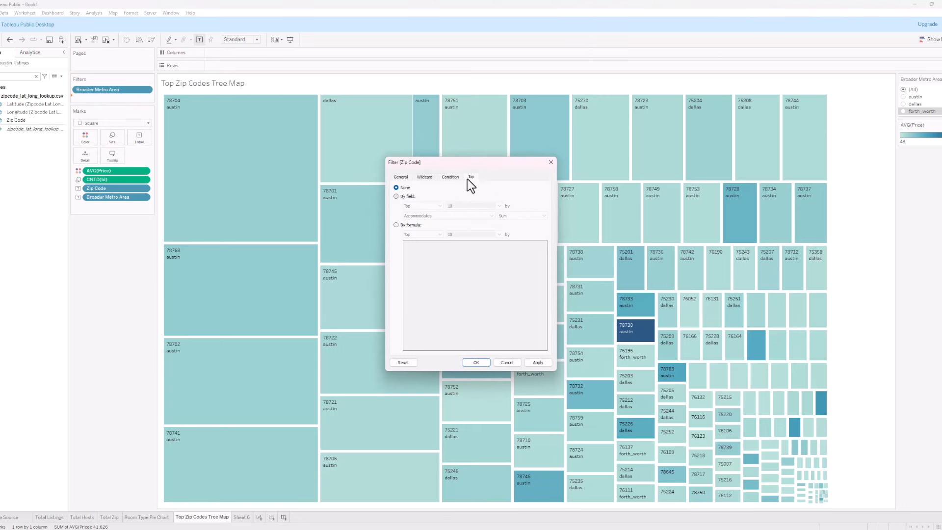
{"action": "left_click", "coordinate": [393, 196]}
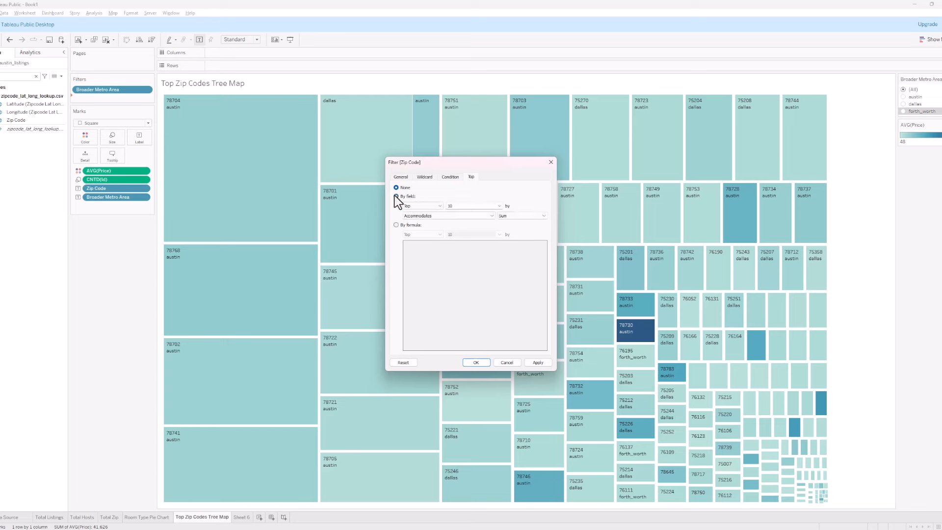
{"action": "left_click", "coordinate": [499, 206]}
{"action": "type", "text": "1"}
Rank the top 15 Zip Code filter by Count (Distinct) of Id and apply it
{"action": "left_click", "coordinate": [433, 217]}
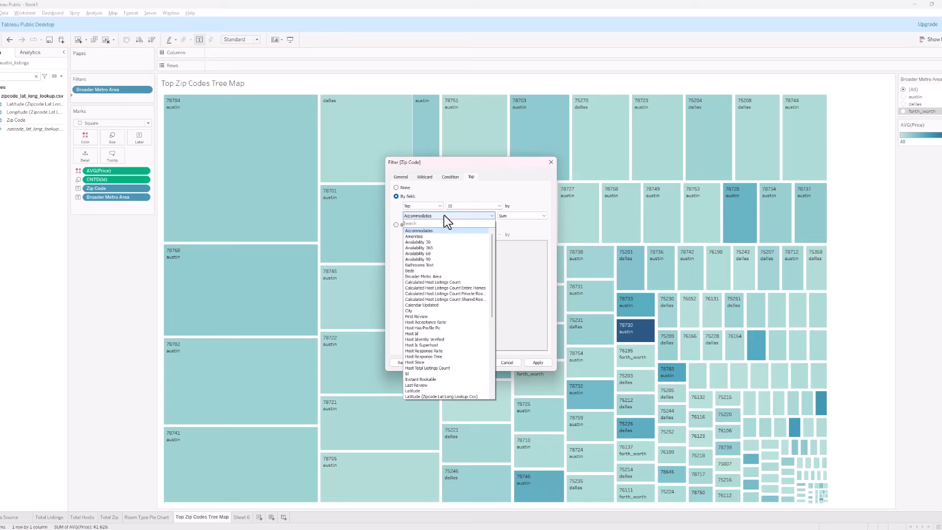
{"action": "left_click", "coordinate": [417, 375]}
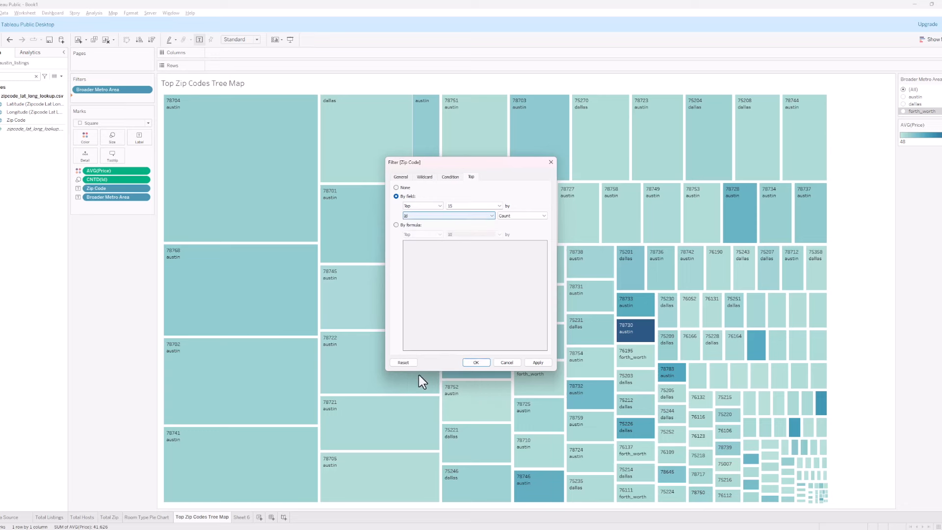
{"action": "left_click", "coordinate": [522, 216]}
{"action": "left_click", "coordinate": [520, 242]}
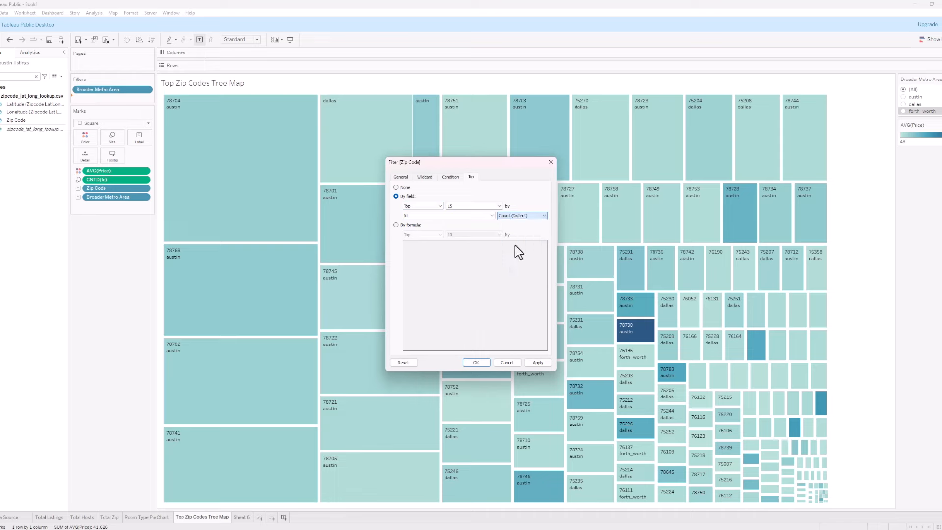
{"action": "left_click", "coordinate": [536, 363]}
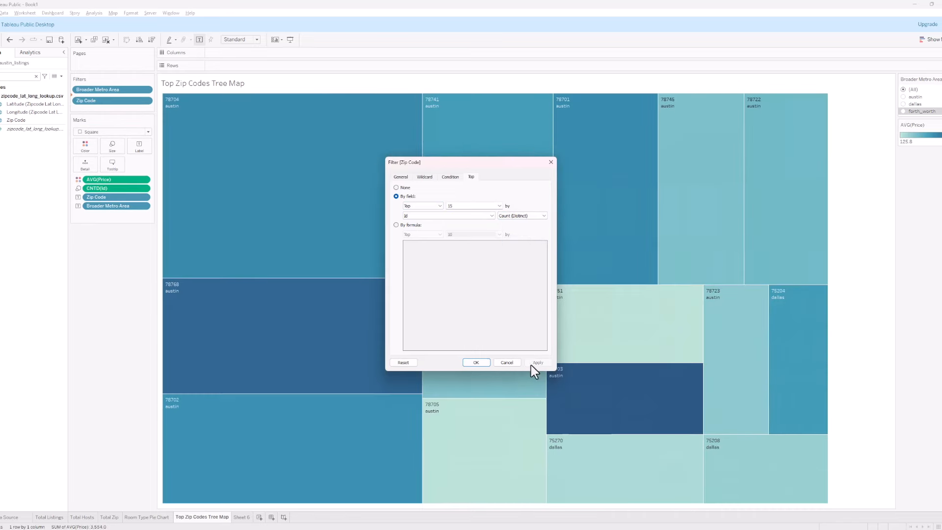
{"action": "left_click", "coordinate": [475, 363]}
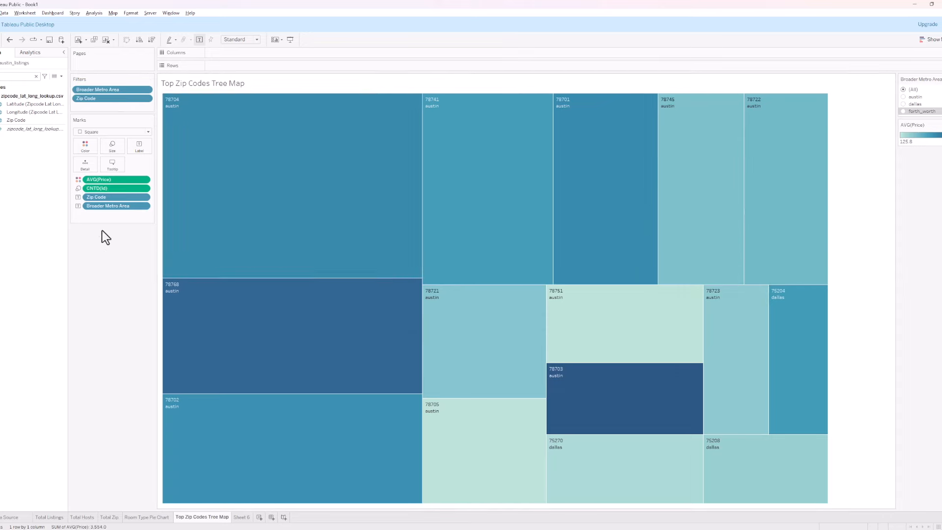
Test the Broader Metro Area filter on the top zip codes treemap with dallas and forth_worth
{"action": "mouse_move", "coordinate": [240, 181]}
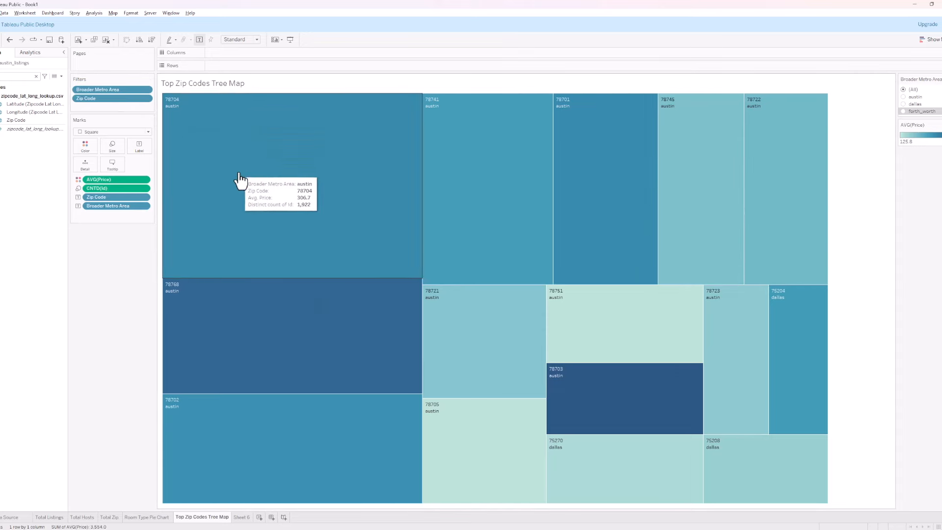
{"action": "mouse_move", "coordinate": [608, 324]}
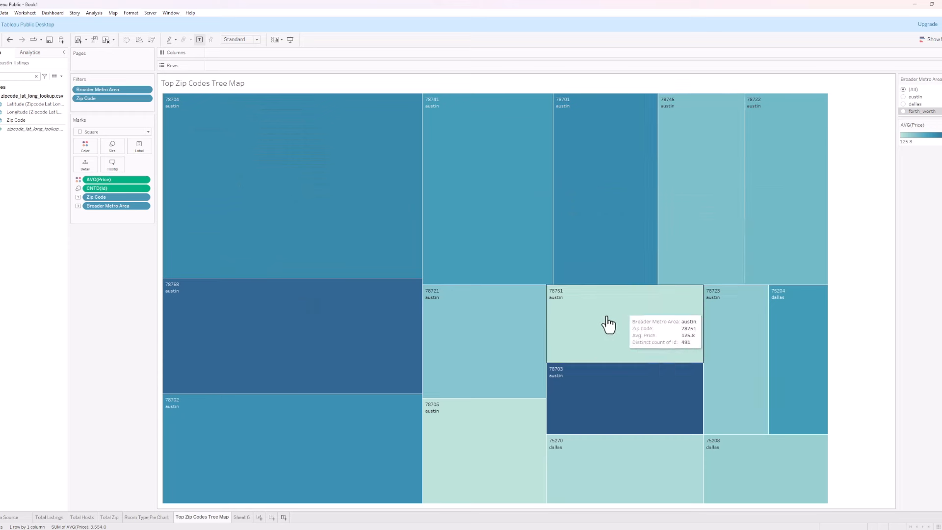
{"action": "mouse_move", "coordinate": [265, 242]}
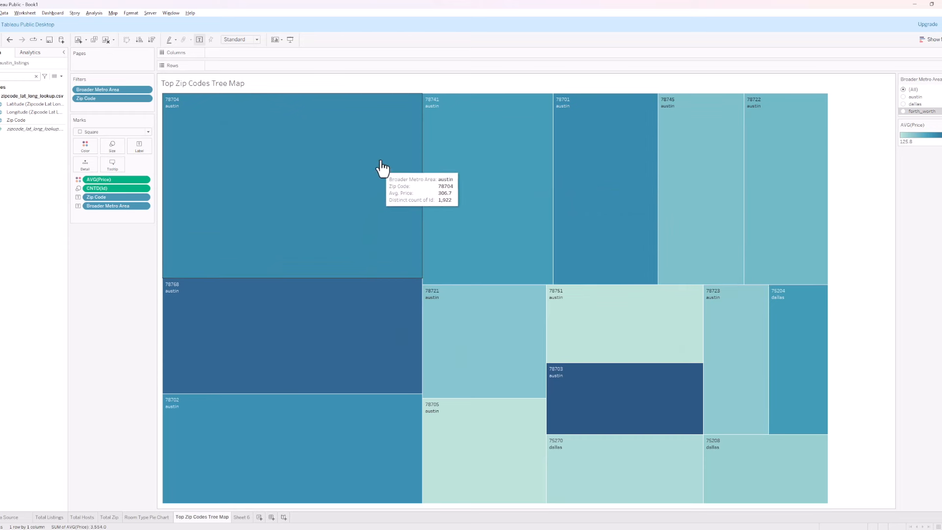
{"action": "mouse_move", "coordinate": [826, 425]}
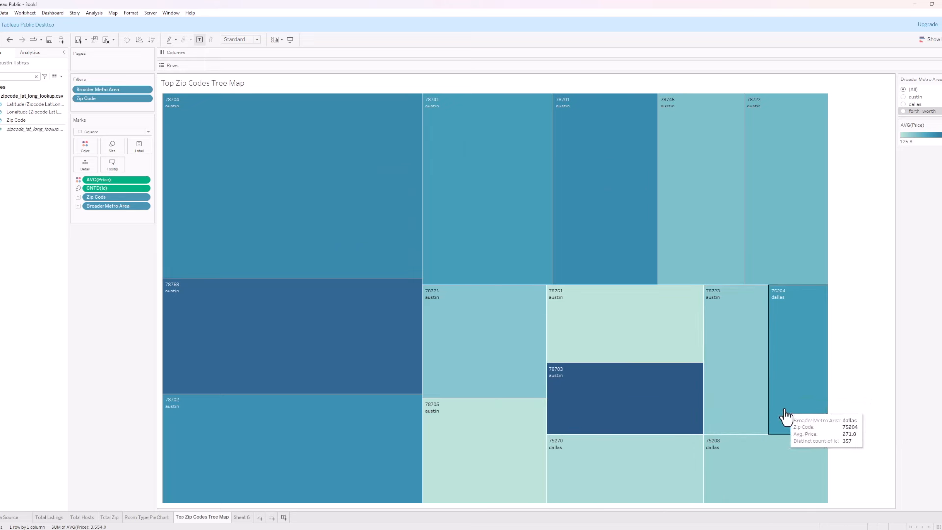
{"action": "left_click", "coordinate": [904, 104]}
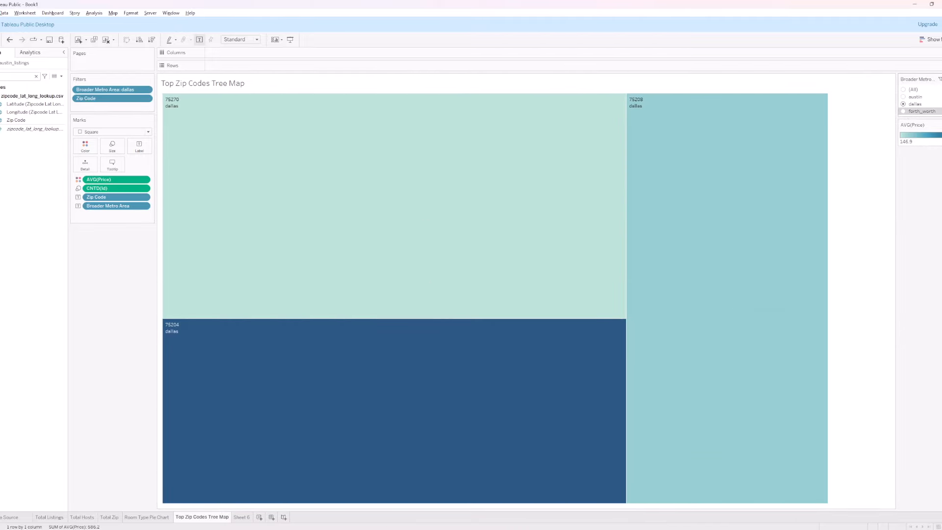
{"action": "left_click", "coordinate": [903, 111]}
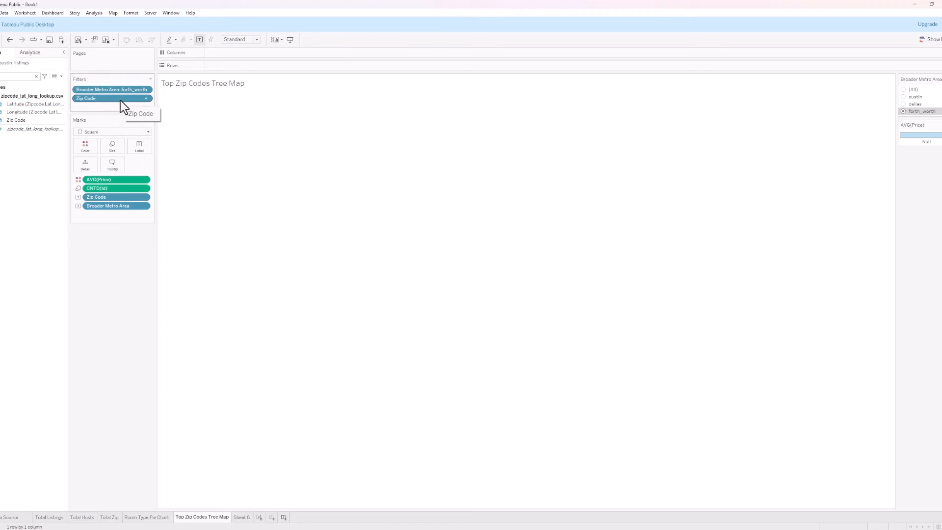
Try placing the Zip Code filter above Broader Metro Area, and restore the original filter order
{"action": "left_click_drag", "start_coordinate": [119, 101], "coordinate": [117, 86]}
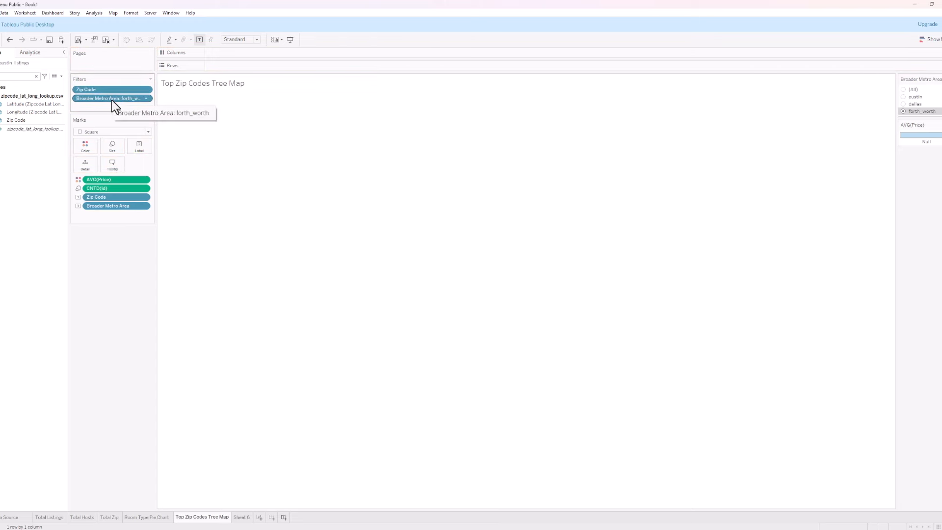
{"action": "left_click_drag", "start_coordinate": [111, 99], "coordinate": [114, 85]}
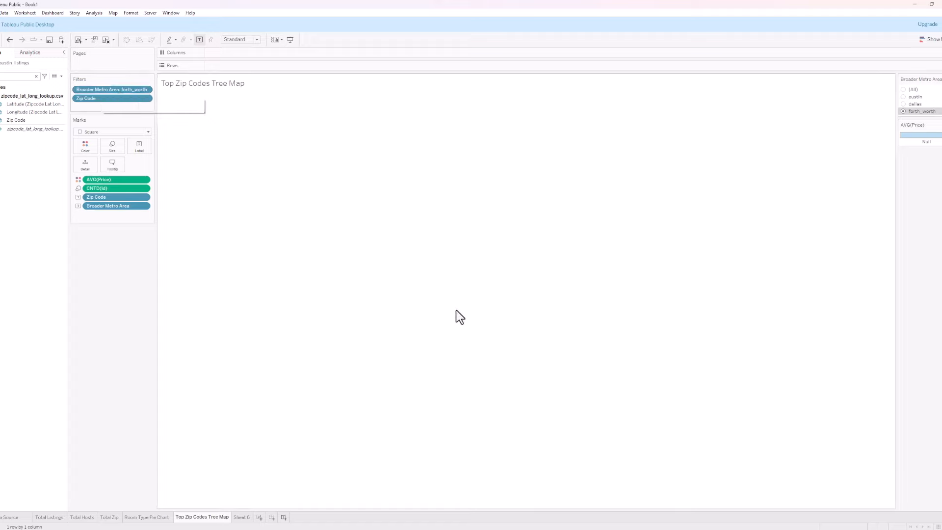
Switch to the browser and review the filter order of operations diagram
{"action": "left_click", "coordinate": [443, 514]}
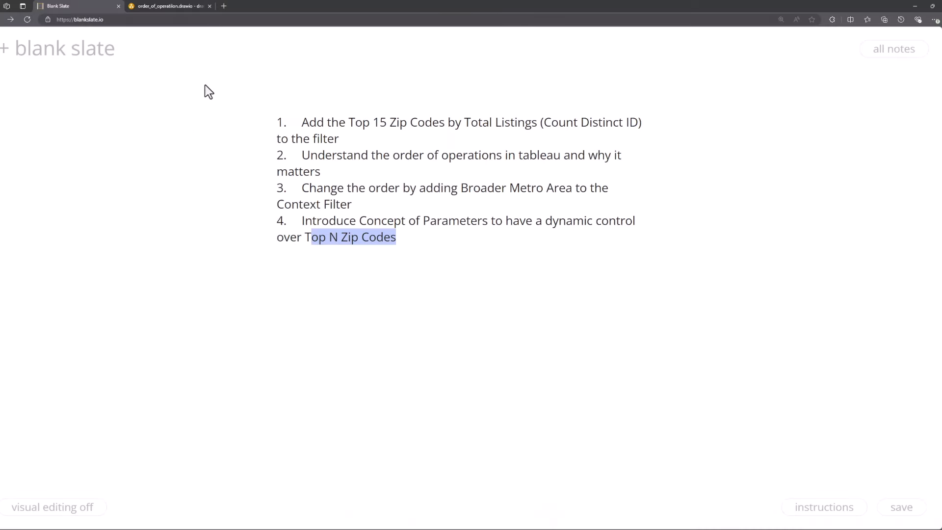
{"action": "left_click", "coordinate": [158, 9]}
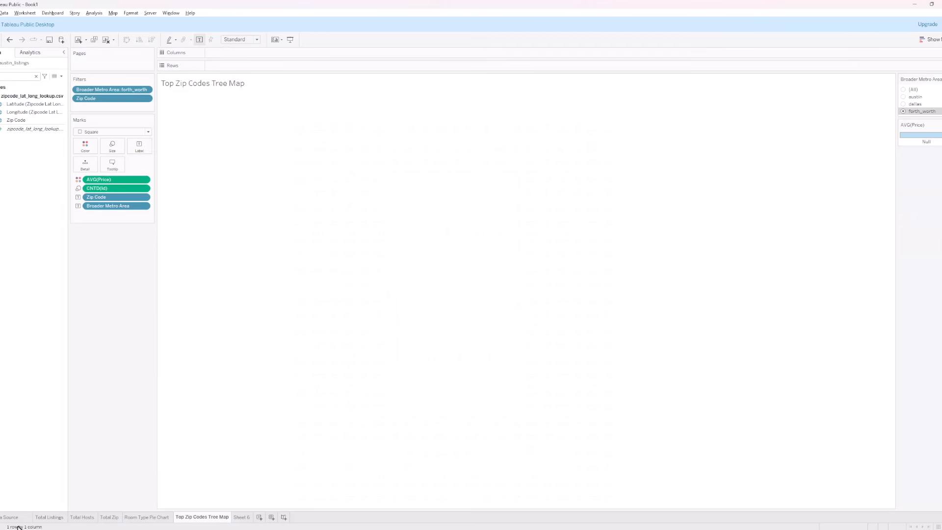
Add a data source filter on Id in the austin_listings data source that keeps null values only
{"action": "left_click", "coordinate": [18, 518]}
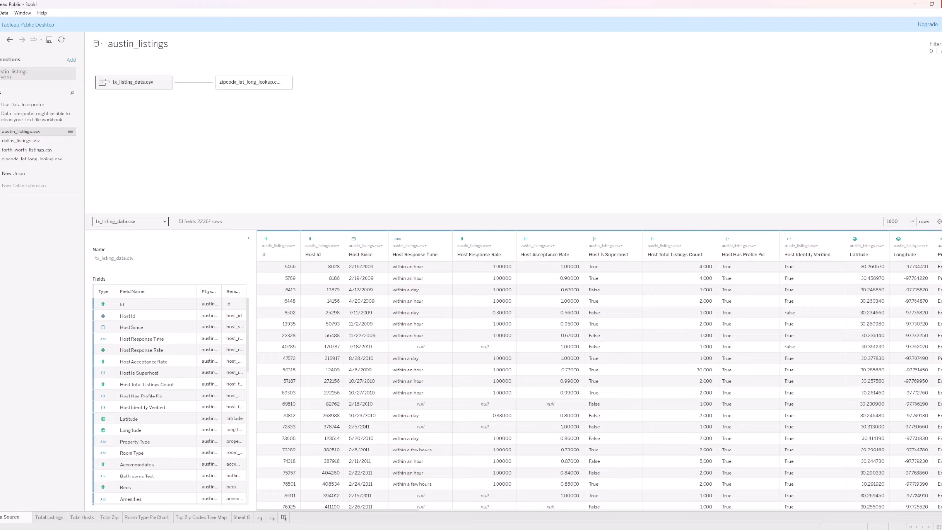
{"action": "left_click", "coordinate": [939, 51]}
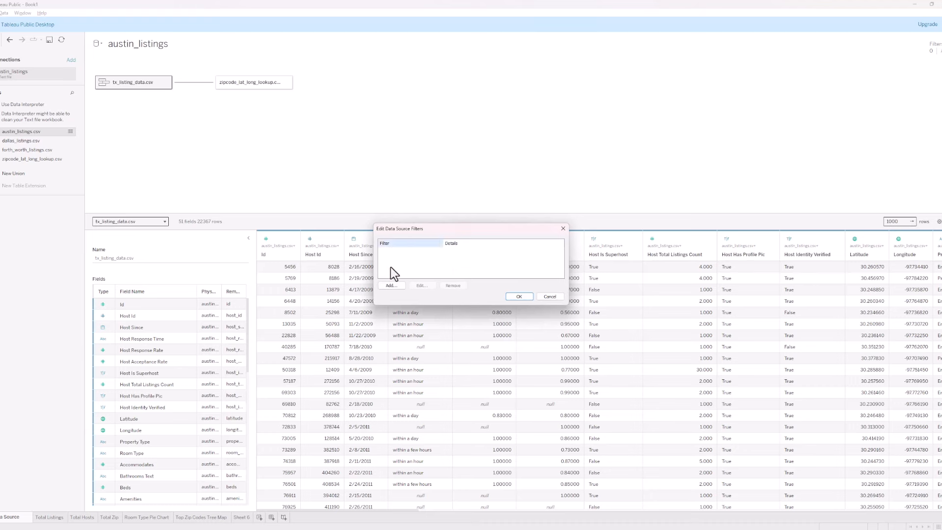
{"action": "left_click", "coordinate": [392, 286]}
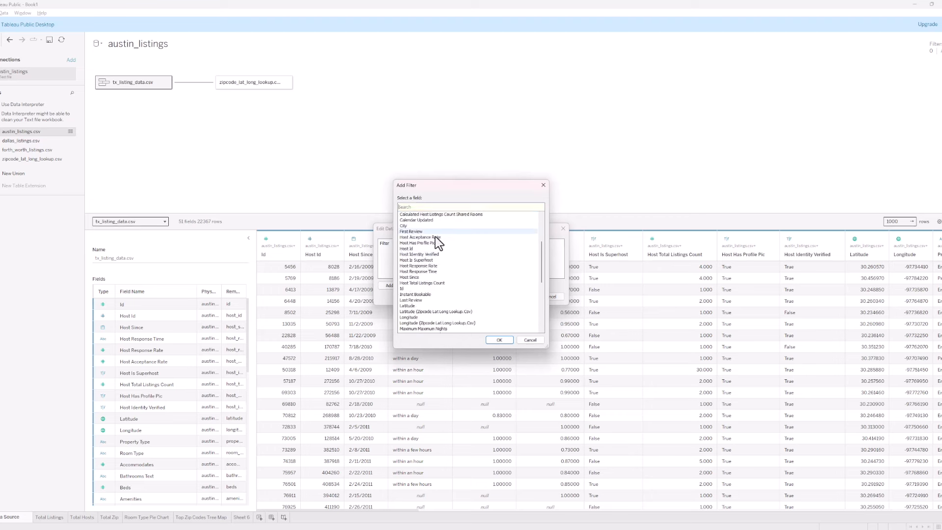
{"action": "scroll", "coordinate": [421, 265], "scroll_direction": "down", "scroll_amount": 6}
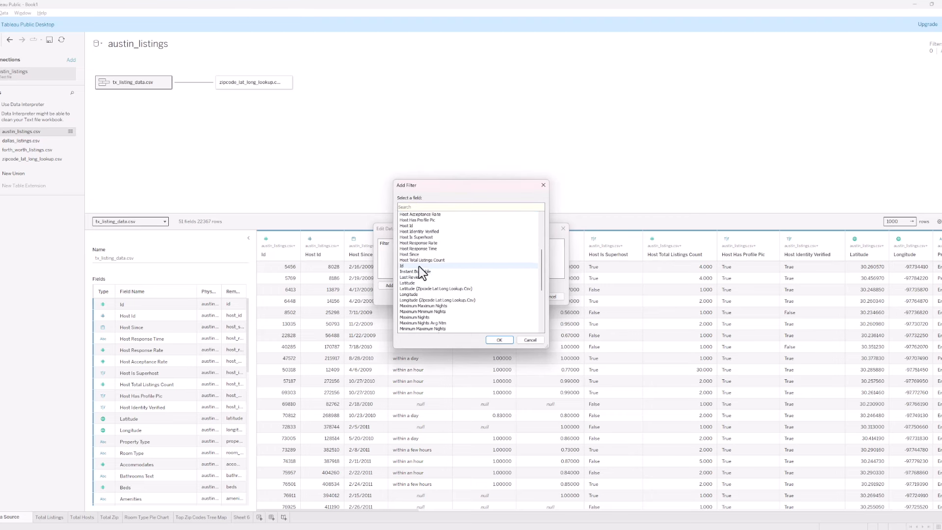
{"action": "left_click", "coordinate": [417, 266]}
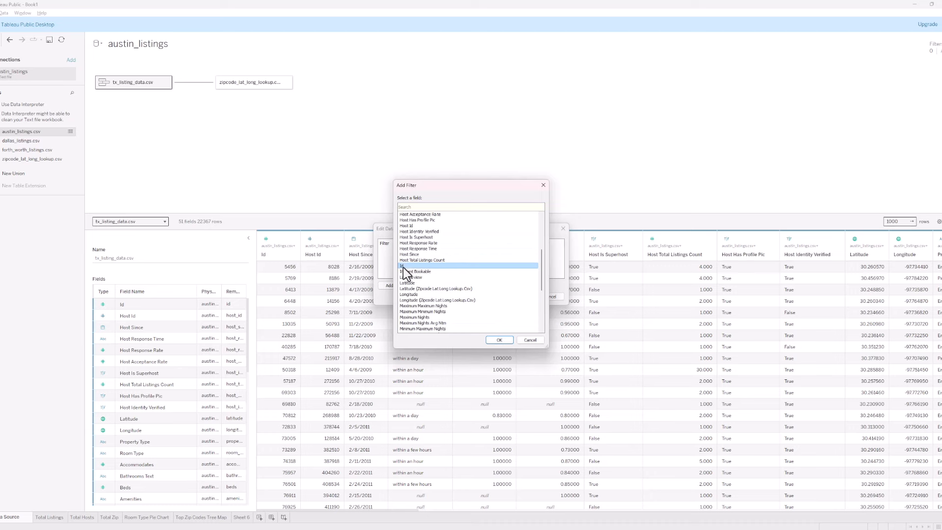
{"action": "left_click", "coordinate": [498, 340]}
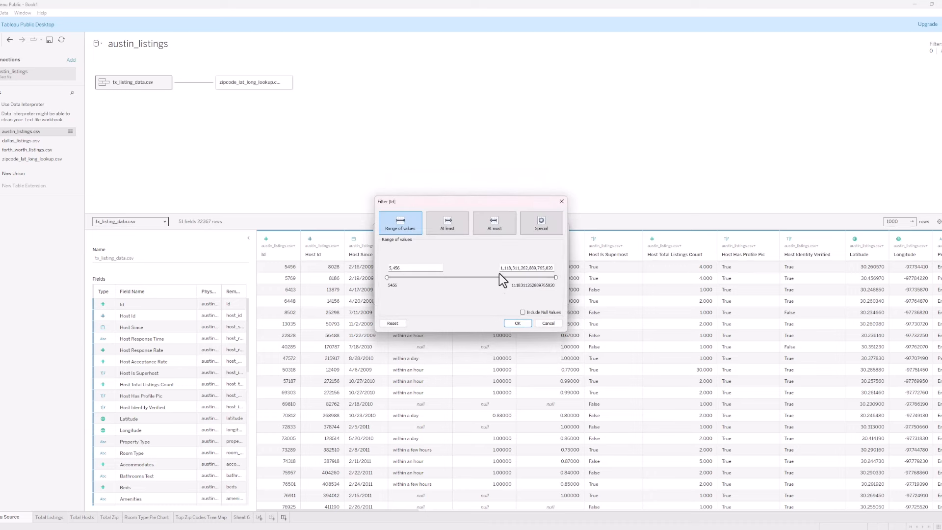
{"action": "left_click", "coordinate": [532, 225]}
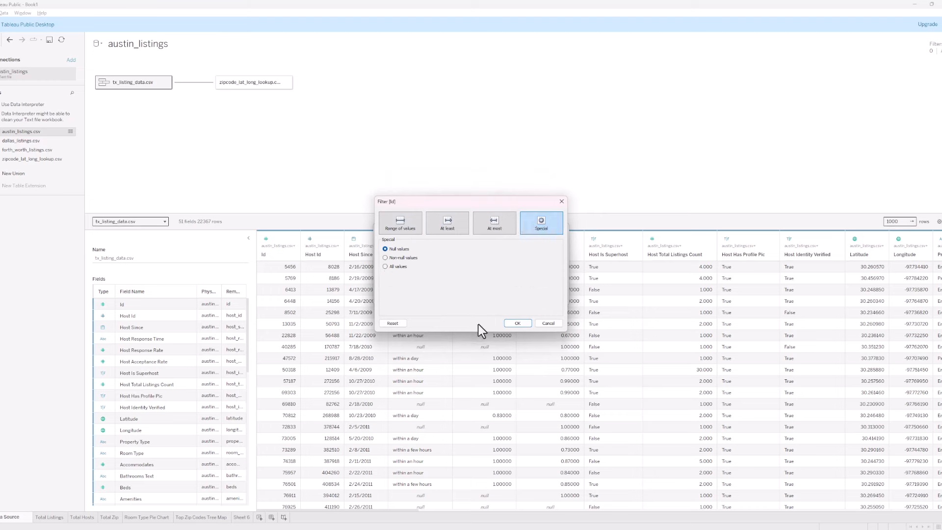
{"action": "left_click", "coordinate": [522, 323]}
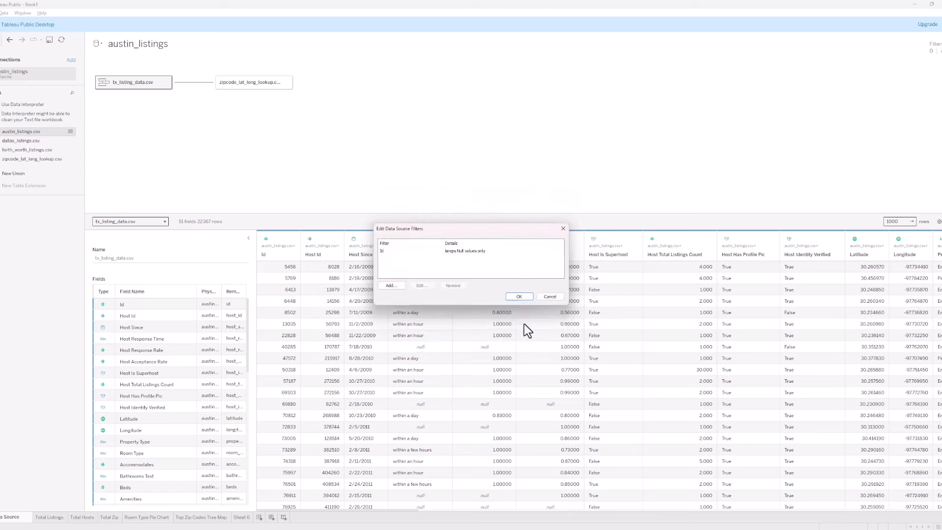
{"action": "left_click", "coordinate": [520, 297]}
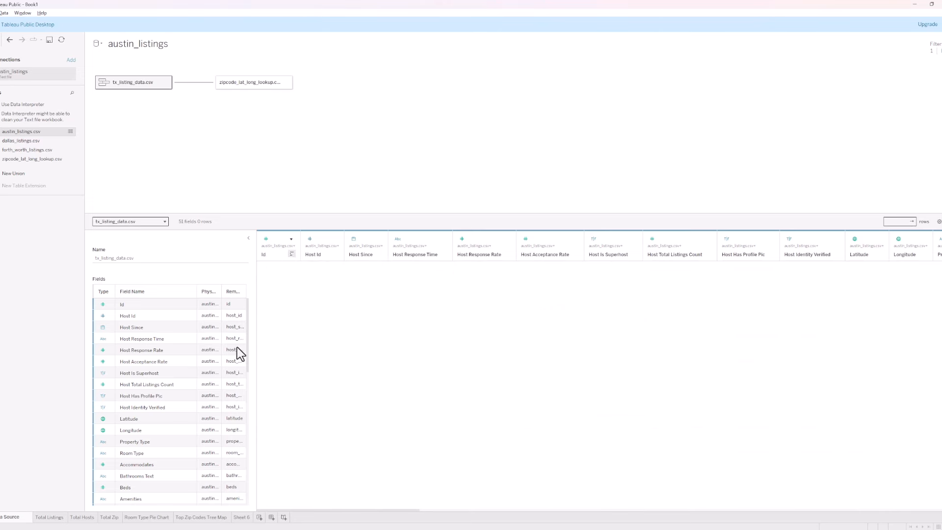
Check the Room Type Pie Chart and Top Zip Codes Tree Map sheets, and remove the Id data source filter
{"action": "left_click", "coordinate": [147, 517]}
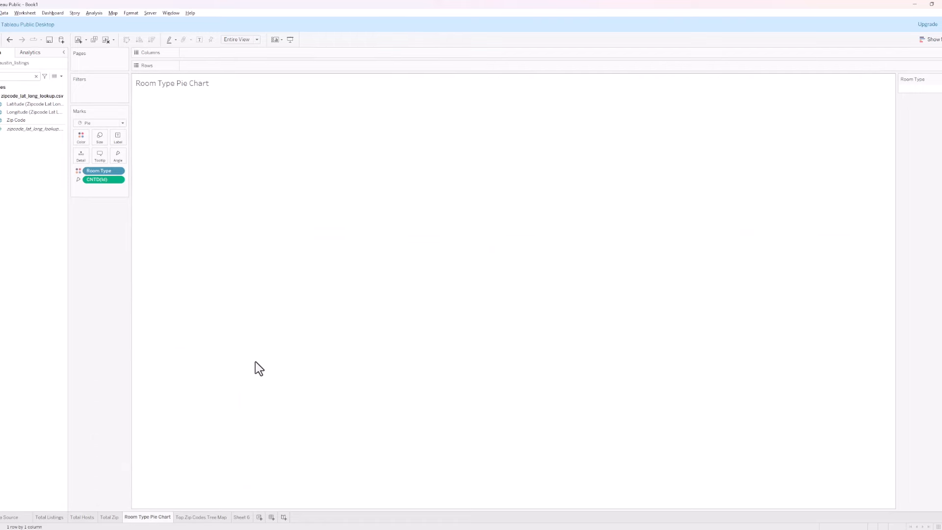
{"action": "left_click", "coordinate": [209, 517]}
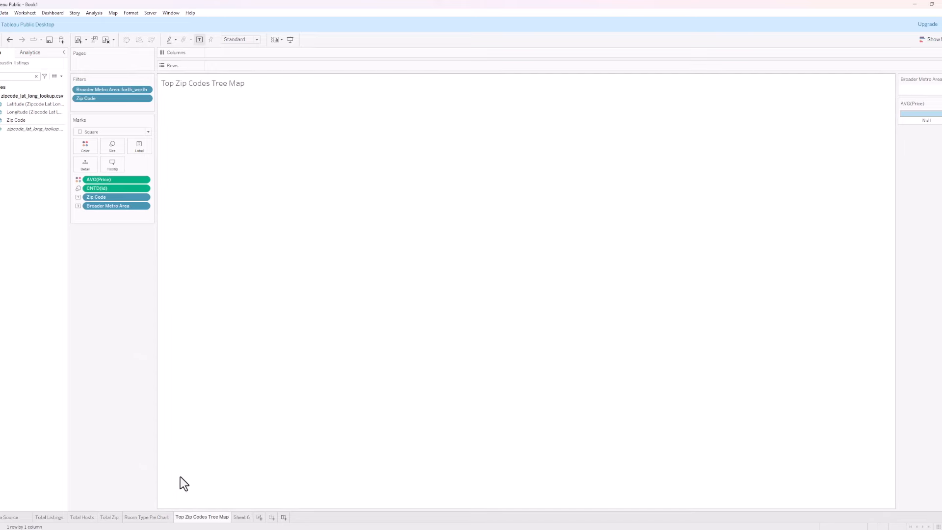
{"action": "left_click", "coordinate": [19, 518]}
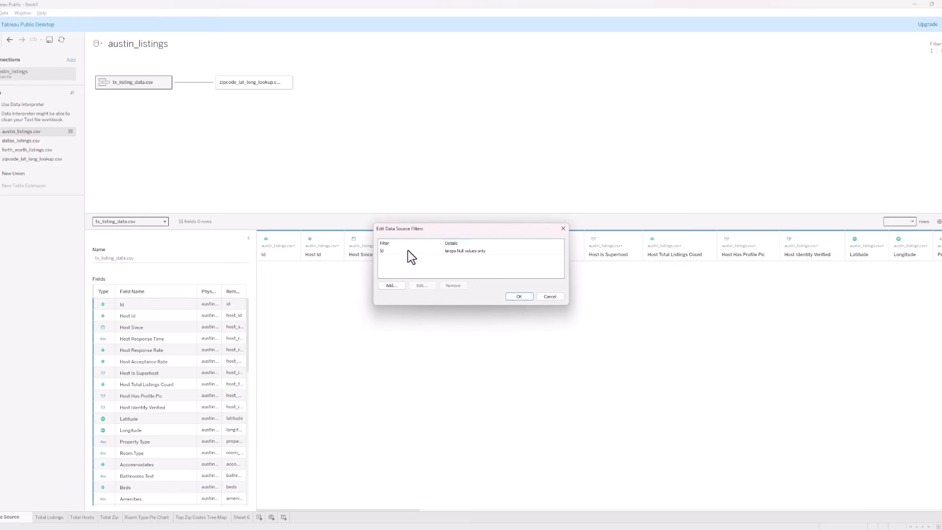
{"action": "left_click", "coordinate": [408, 251]}
{"action": "left_click", "coordinate": [452, 286]}
{"action": "left_click", "coordinate": [517, 296]}
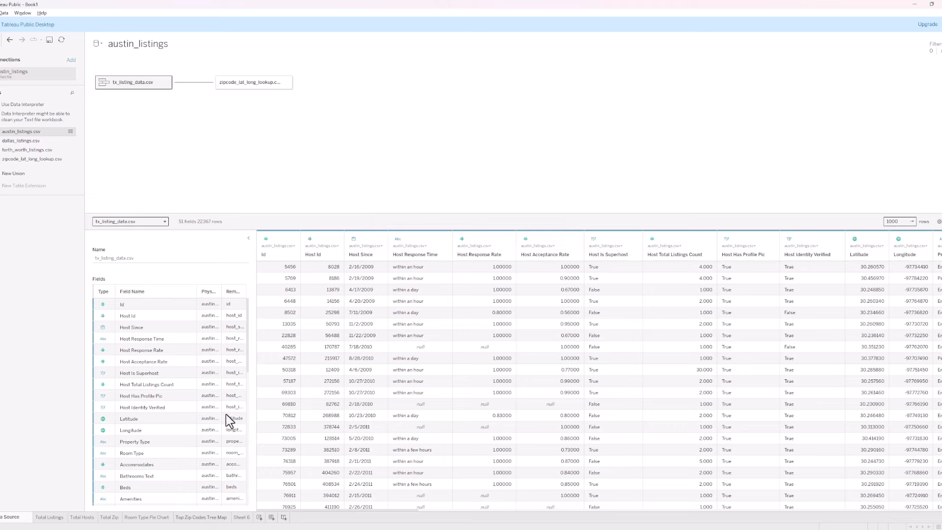
Return to the Top Zip Codes Tree Map sheet and compare its filters with the order of operations diagram in the browser
{"action": "left_click", "coordinate": [202, 520]}
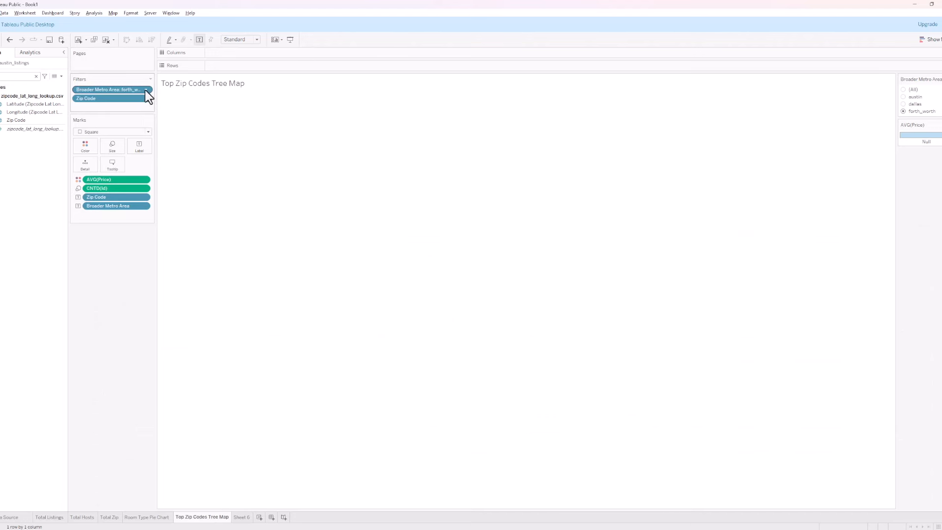
{"action": "left_click", "coordinate": [99, 100]}
{"action": "mouse_move", "coordinate": [441, 521]}
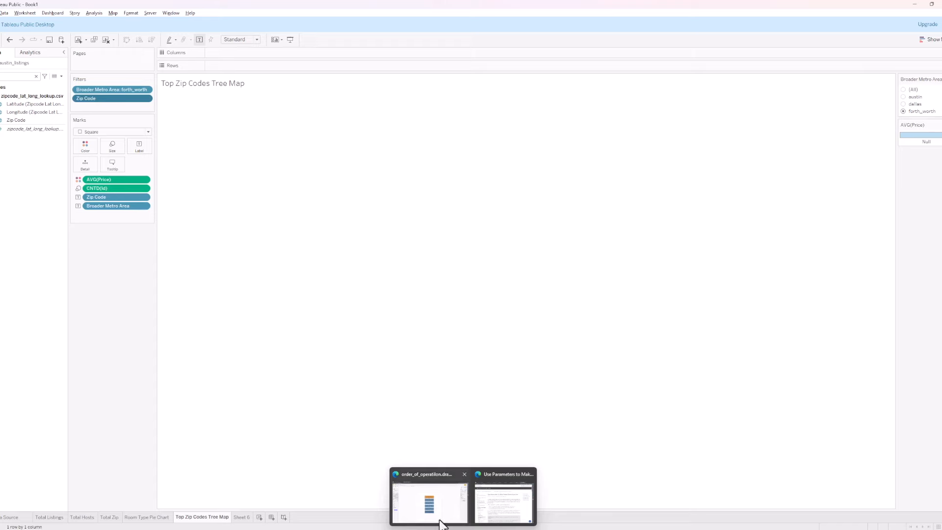
{"action": "left_click", "coordinate": [432, 495]}
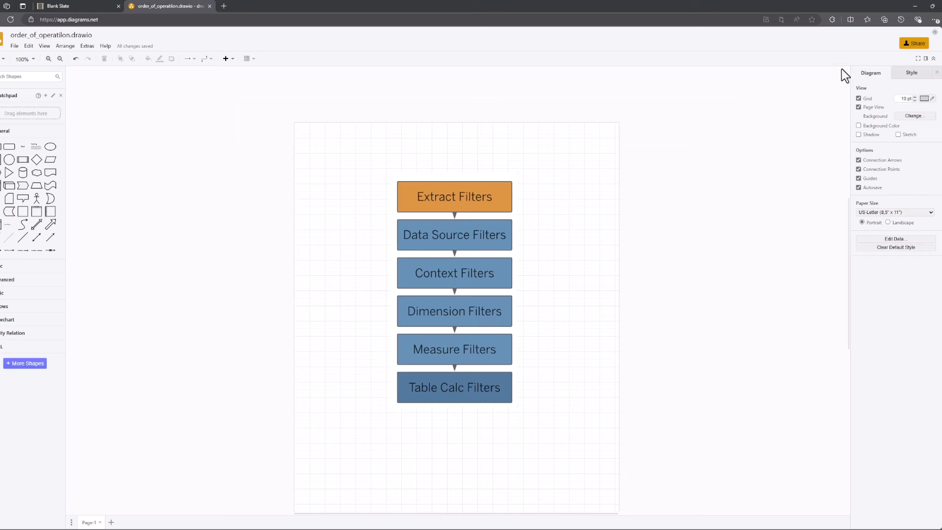
Add the Broader Metro Area filter to context on the Top Zip Codes Tree Map sheet, and switch the filter to austin
{"action": "mouse_move", "coordinate": [459, 528]}
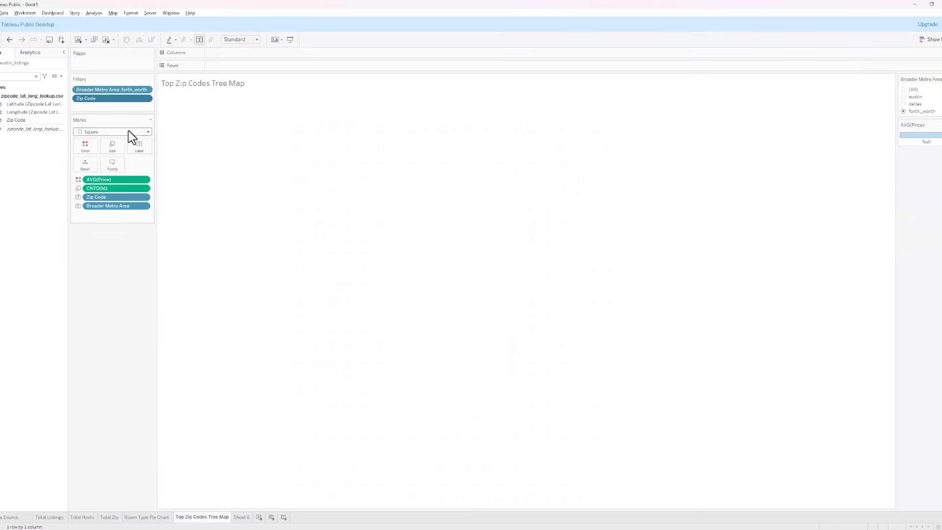
{"action": "left_click", "coordinate": [146, 90]}
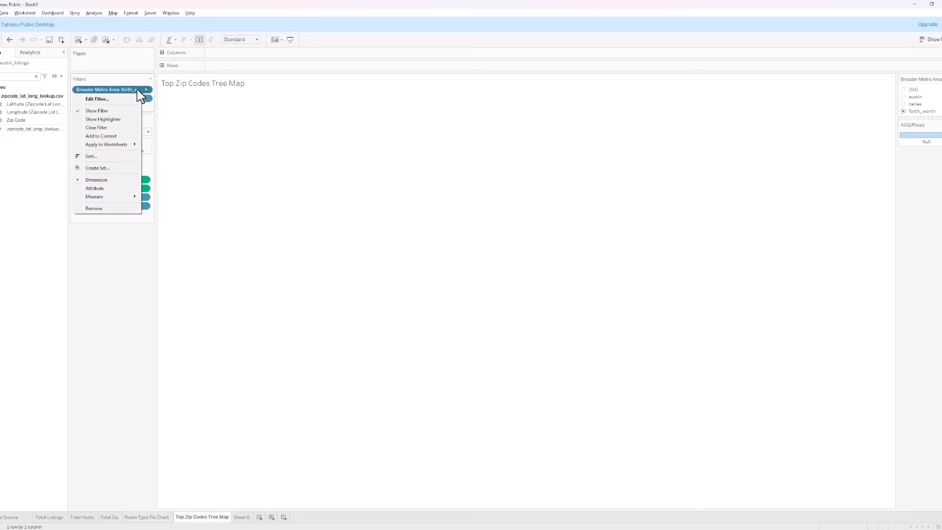
{"action": "left_click", "coordinate": [109, 137]}
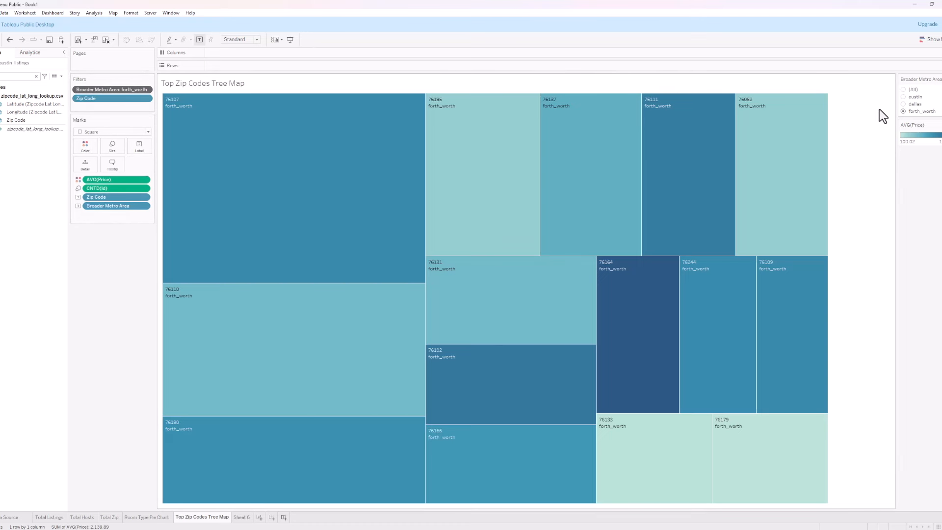
{"action": "left_click", "coordinate": [903, 104]}
{"action": "left_click", "coordinate": [902, 97]}
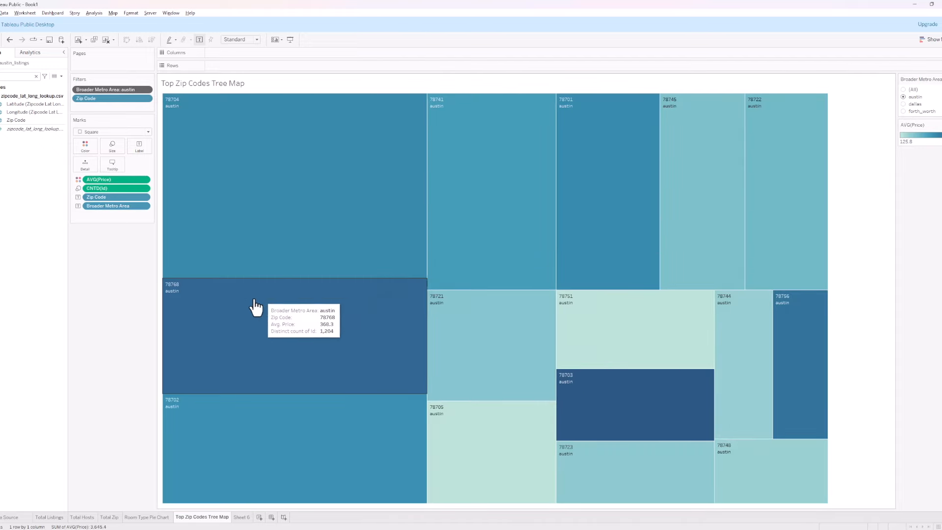
Clear the field search and limit the Zip Code filter to the top 10 by distinct count of Id
{"action": "left_click", "coordinate": [36, 76]}
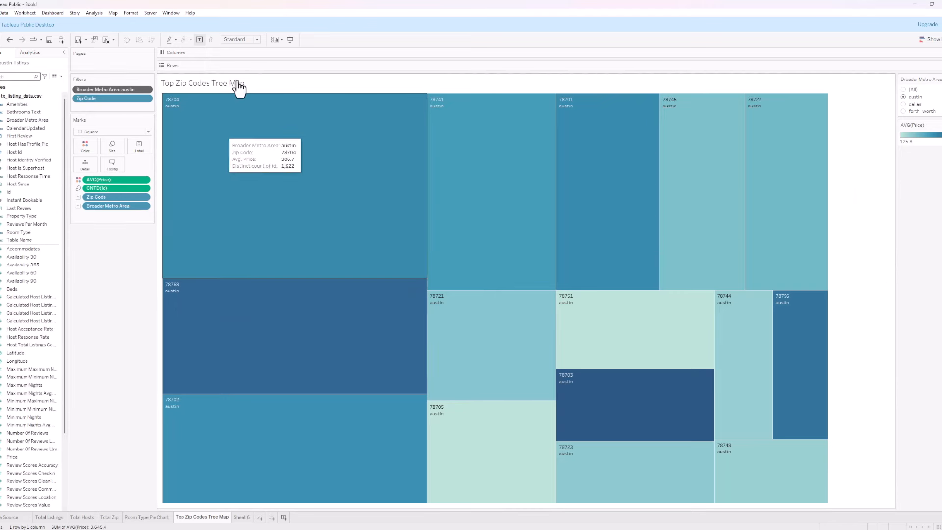
{"action": "left_click", "coordinate": [146, 100]}
{"action": "left_click", "coordinate": [131, 108]}
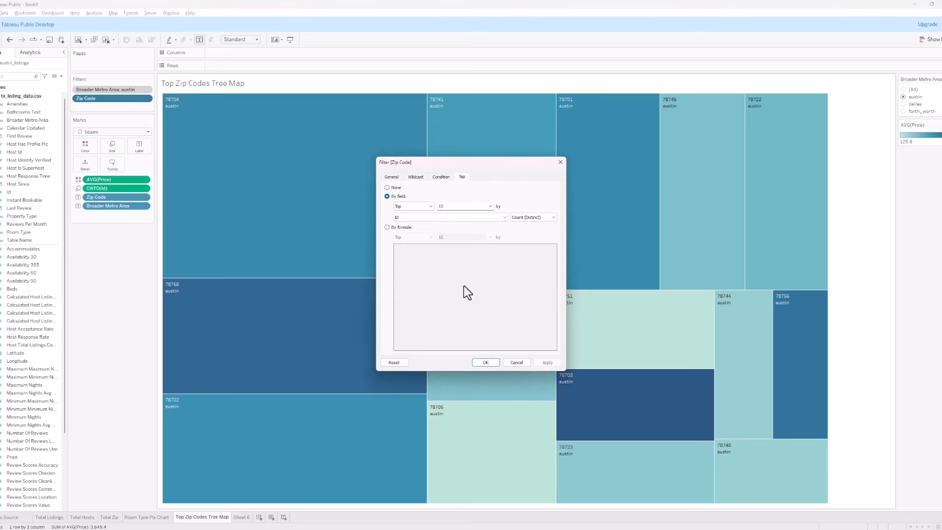
{"action": "key", "text": "BackSpace"}
{"action": "left_click", "coordinate": [540, 364]}
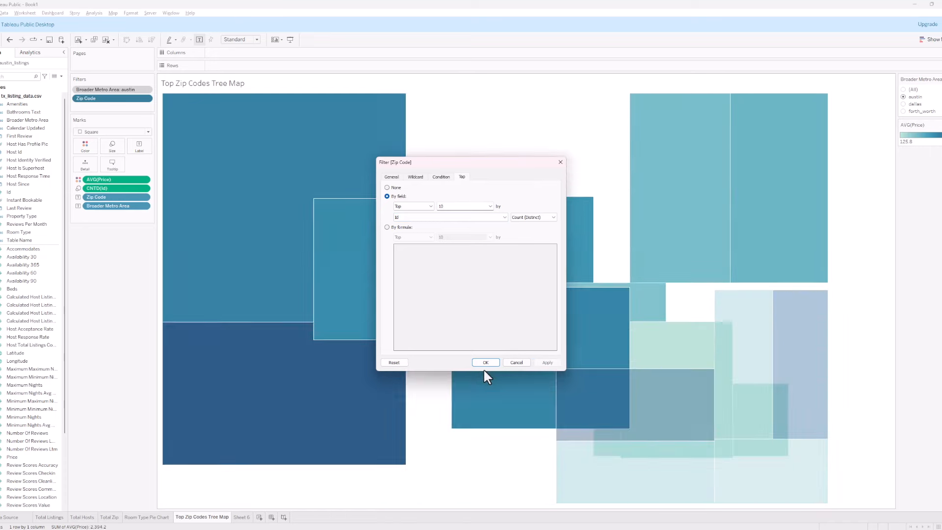
{"action": "left_click", "coordinate": [483, 363]}
{"action": "left_click", "coordinate": [146, 101]}
{"action": "left_click", "coordinate": [136, 113]}
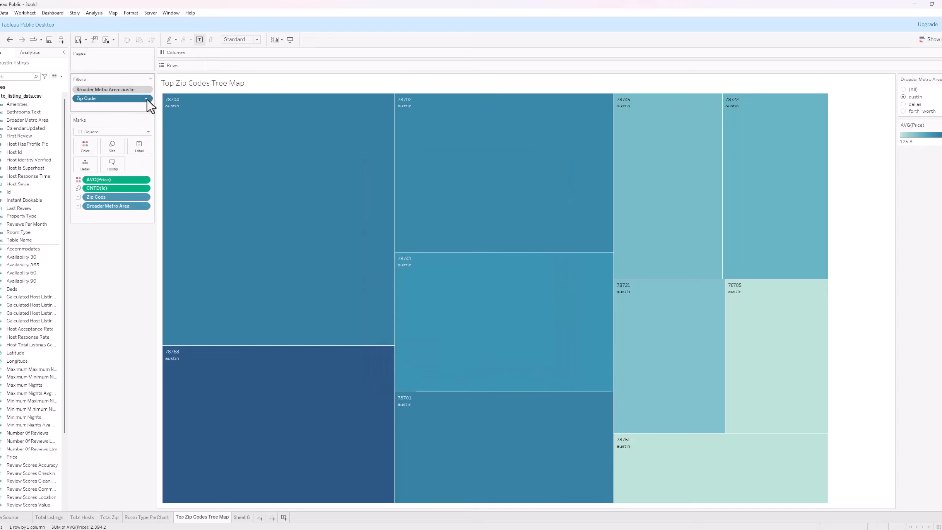
Create a parameter with the Integer data type and a range of allowable values
{"action": "left_click", "coordinate": [60, 76]}
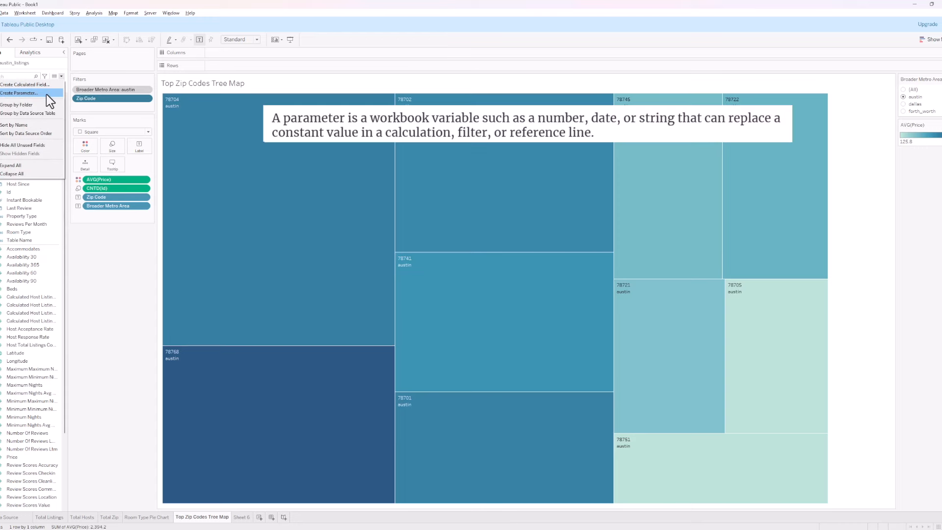
{"action": "left_click", "coordinate": [61, 77]}
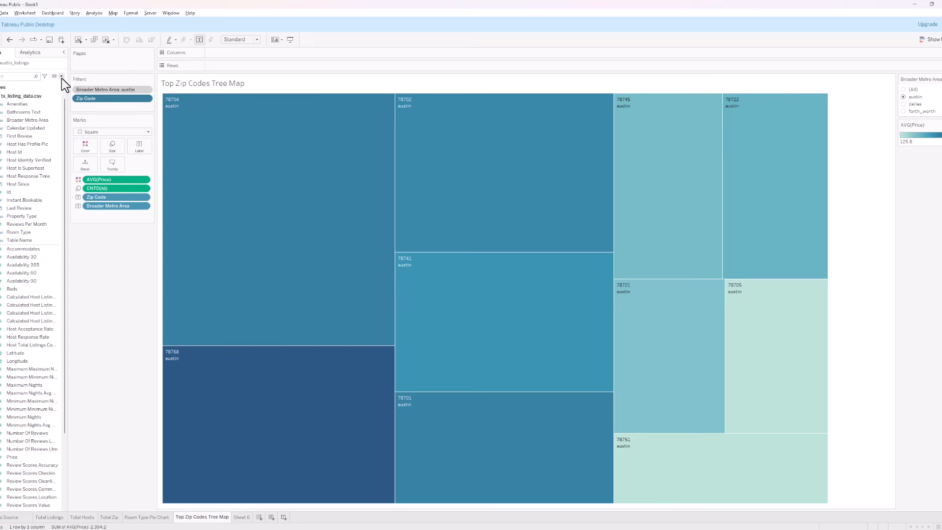
{"action": "left_click", "coordinate": [61, 77]}
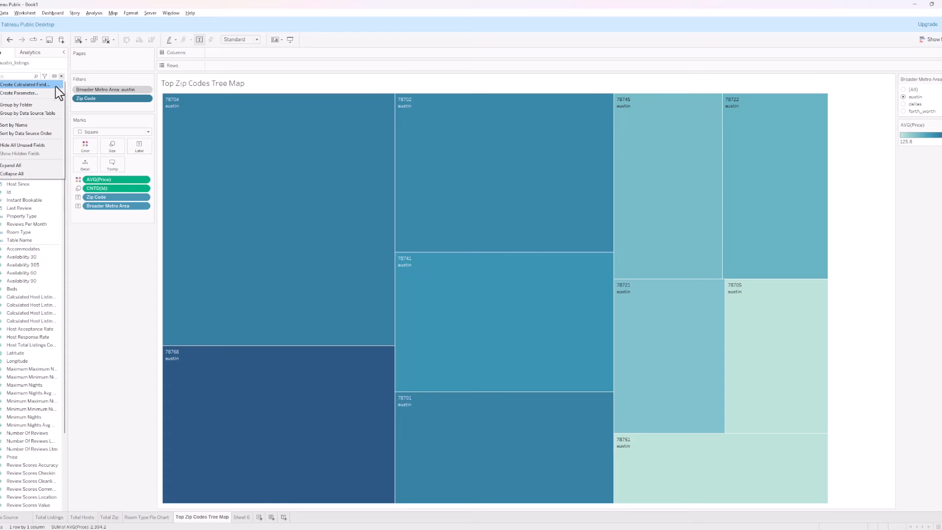
{"action": "left_click", "coordinate": [46, 95]}
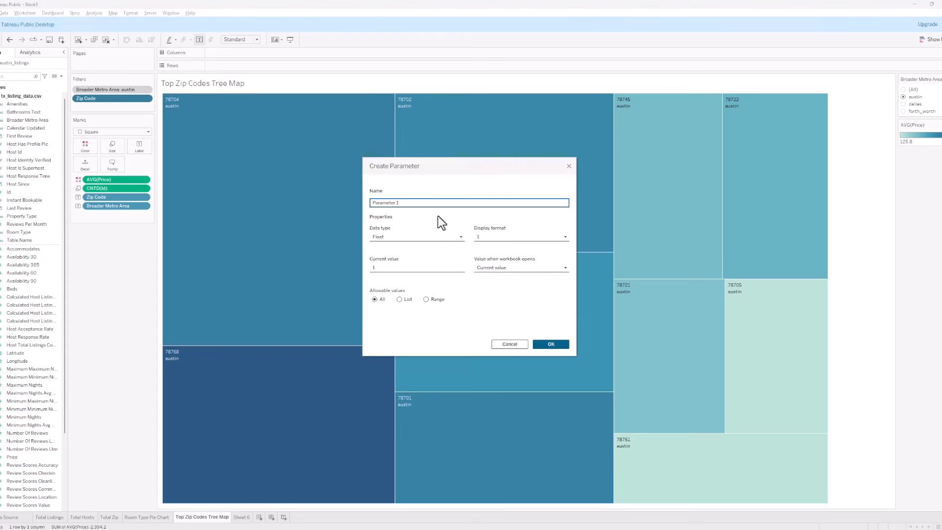
{"action": "left_click", "coordinate": [412, 202]}
{"action": "left_click_drag", "start_coordinate": [412, 202], "coordinate": [336, 199]}
{"action": "left_click", "coordinate": [442, 237]}
{"action": "left_click", "coordinate": [392, 258]}
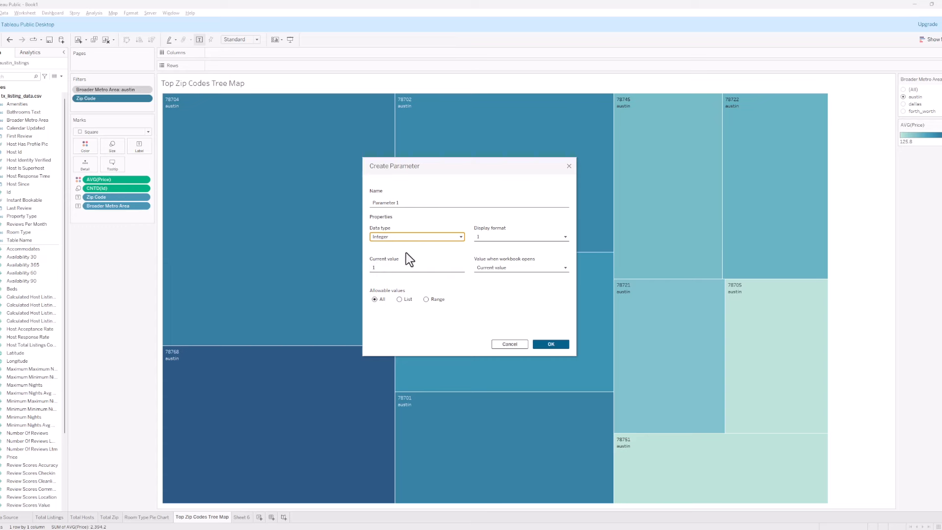
{"action": "left_click", "coordinate": [425, 299]}
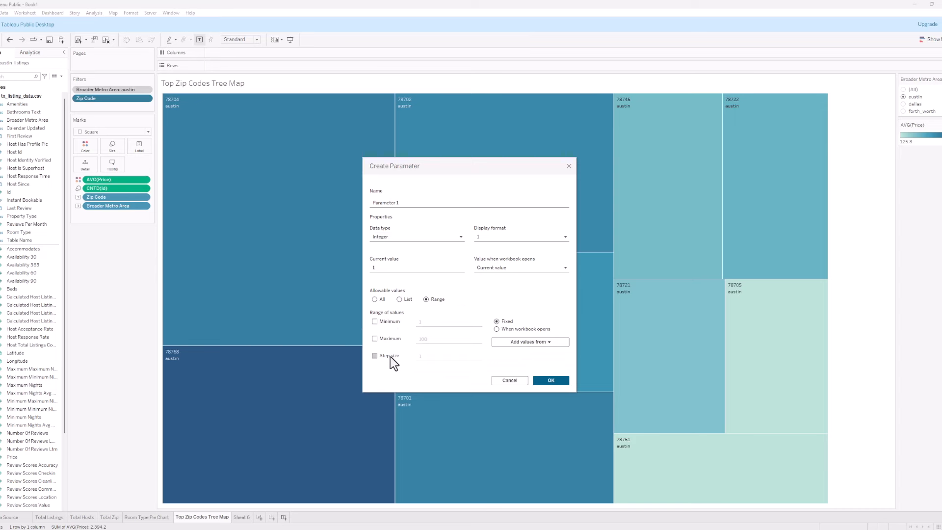
{"action": "left_click", "coordinate": [549, 382]}
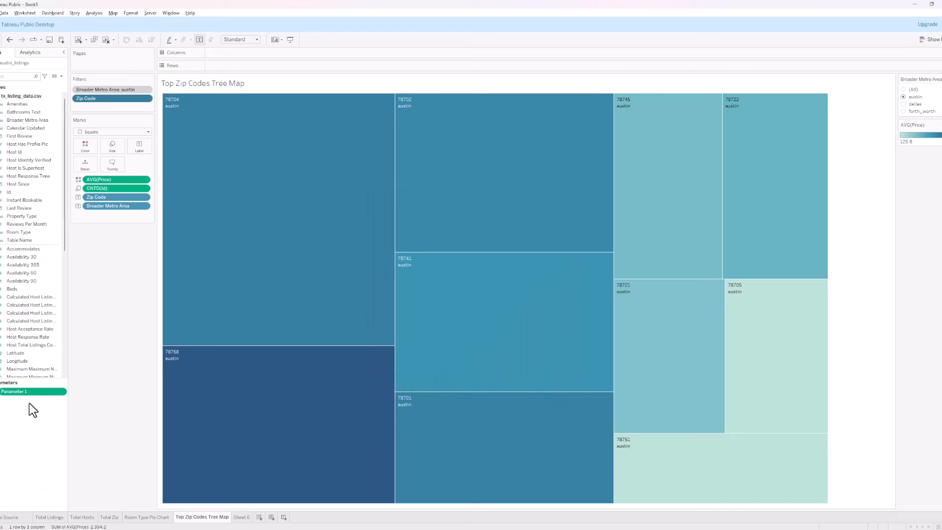
Rename the new parameter as Top N Zip Codes
{"action": "right_click", "coordinate": [63, 394]}
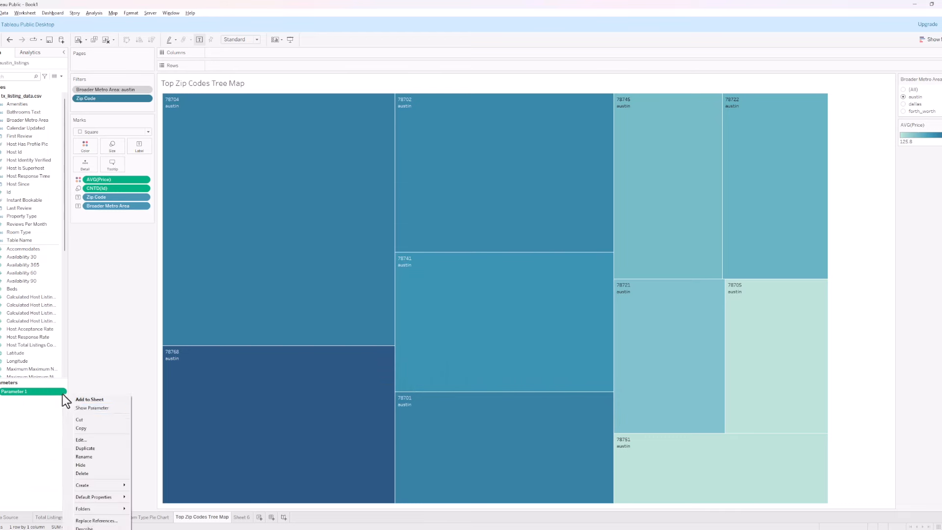
{"action": "left_click", "coordinate": [81, 438]}
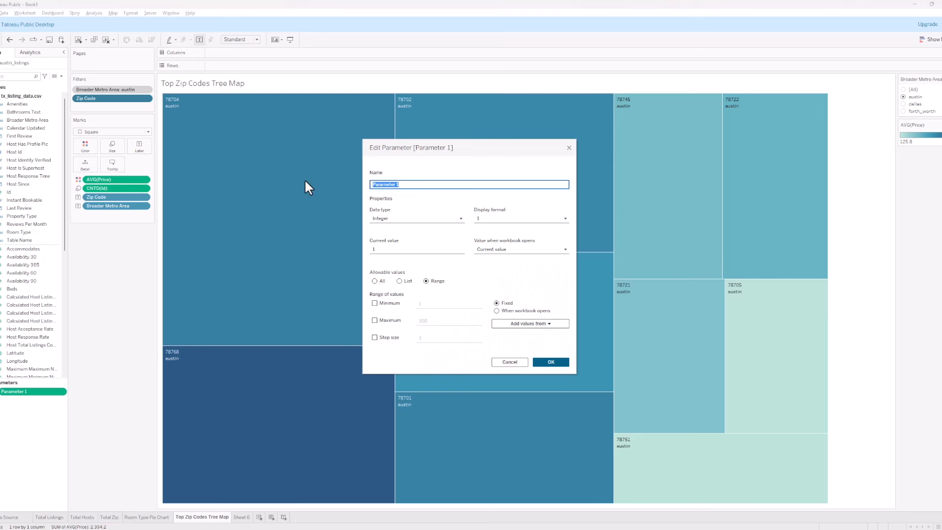
{"action": "type", "text": "Top N Zip Codes"}
{"action": "left_click", "coordinate": [550, 362]}
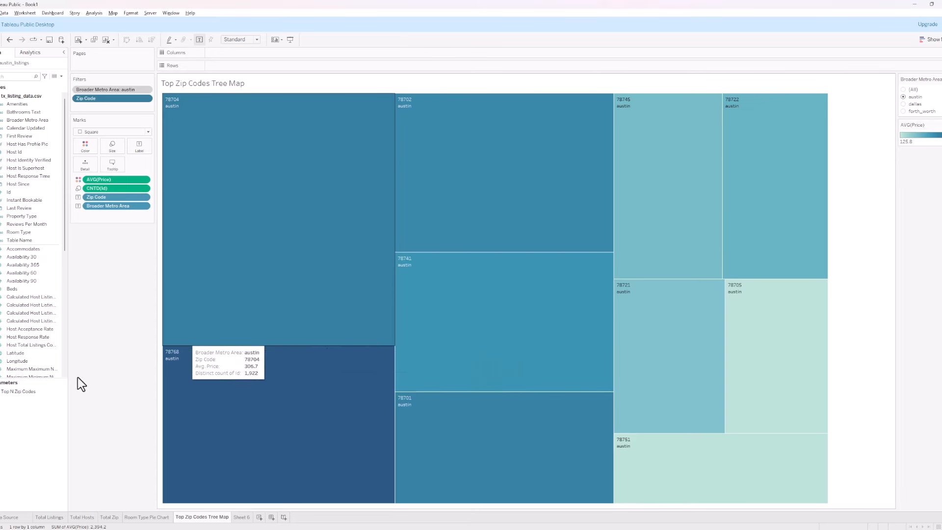
Show the Top N Zip Codes parameter control on the sheet and set its value to 15
{"action": "left_click", "coordinate": [42, 391]}
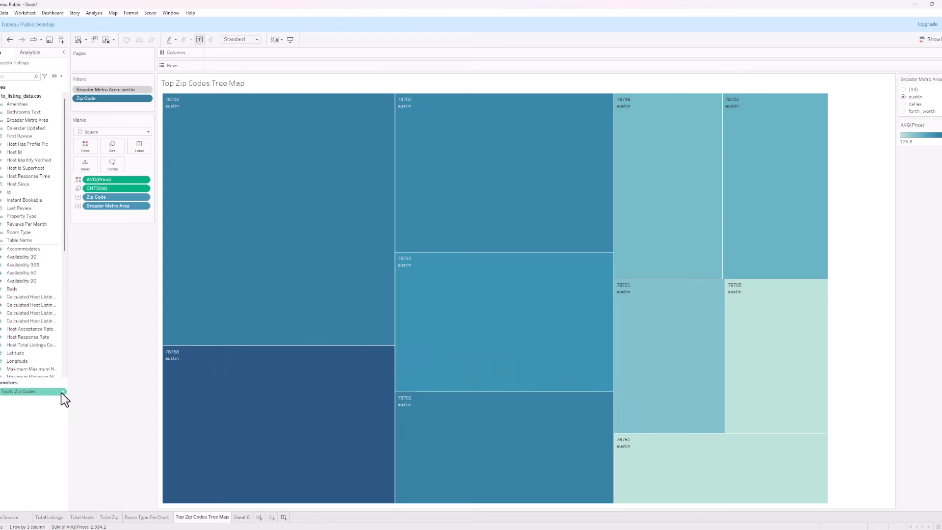
{"action": "right_click", "coordinate": [60, 392]}
{"action": "left_click", "coordinate": [78, 406]}
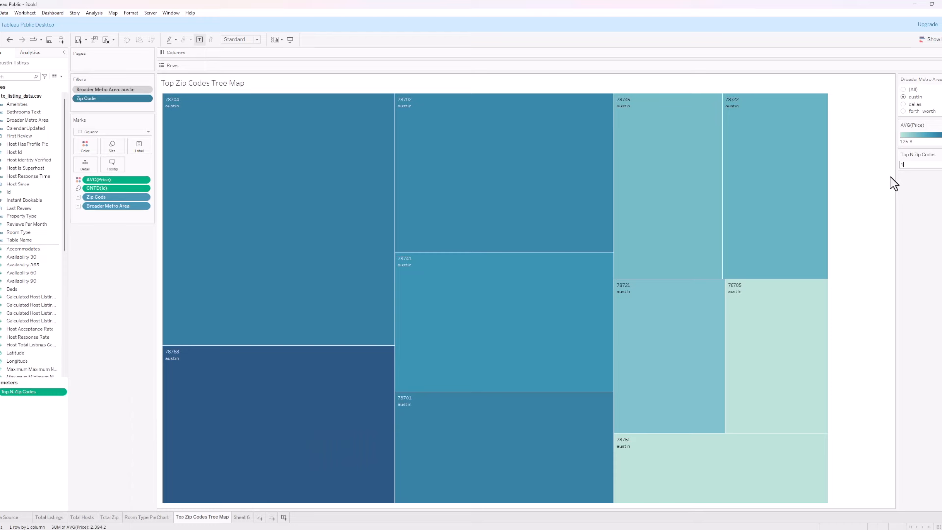
{"action": "double_click", "coordinate": [902, 164]}
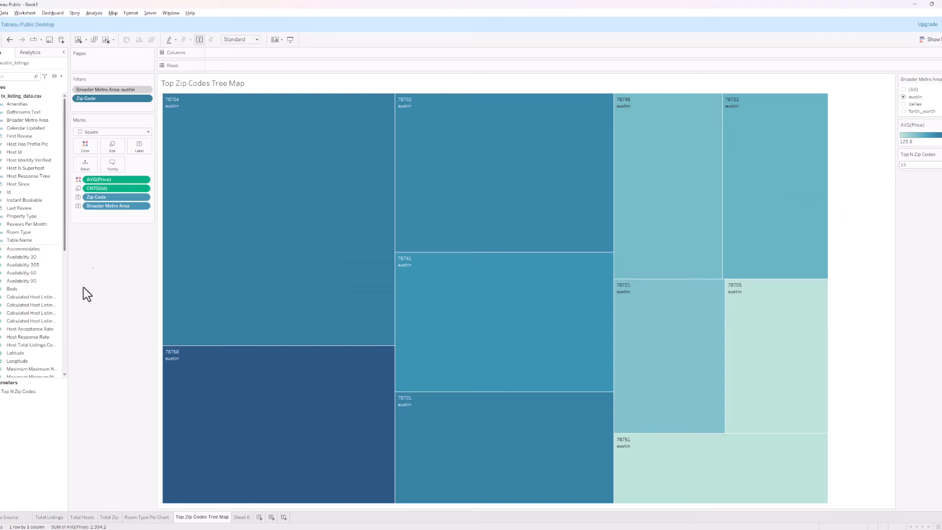
Make the Zip Code filter's top limit use the Top N Zip Codes parameter, and try the parameter control
{"action": "left_click", "coordinate": [147, 98]}
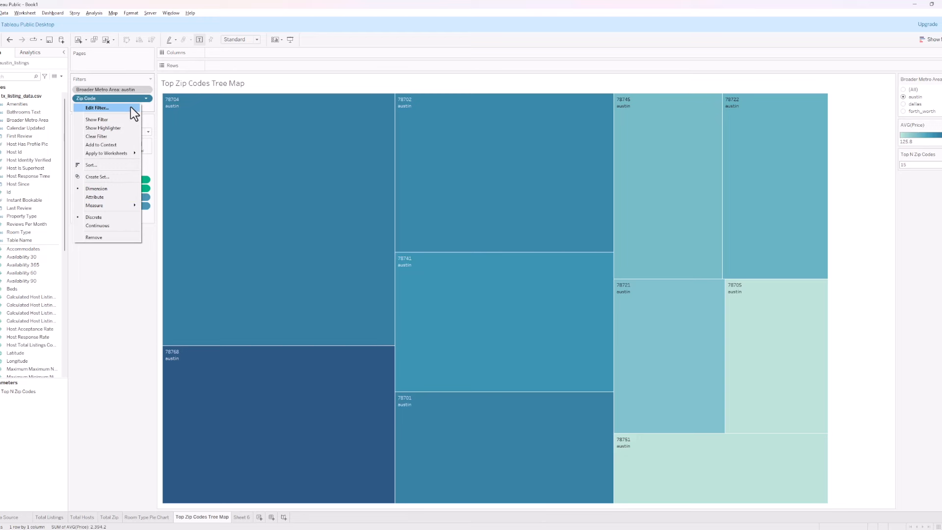
{"action": "left_click", "coordinate": [130, 107]}
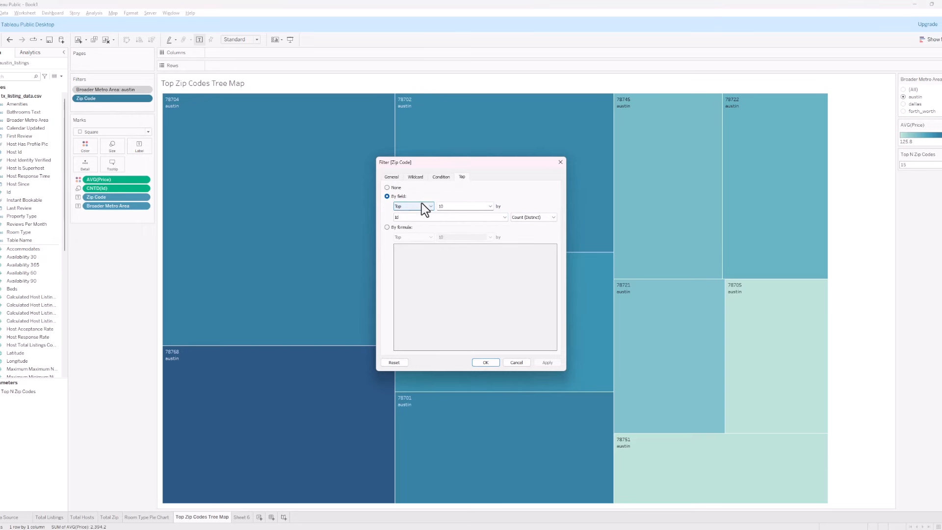
{"action": "left_click", "coordinate": [490, 207]}
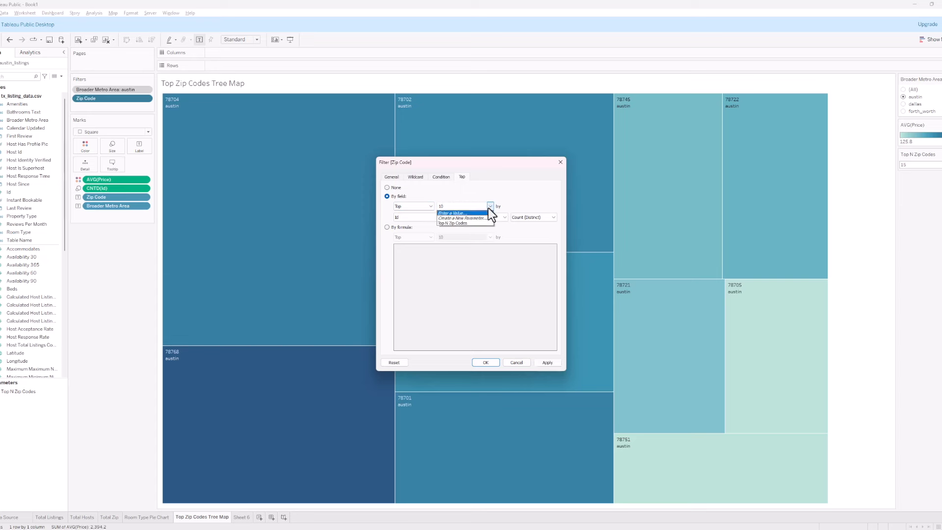
{"action": "left_click", "coordinate": [449, 223]}
{"action": "left_click", "coordinate": [549, 363]}
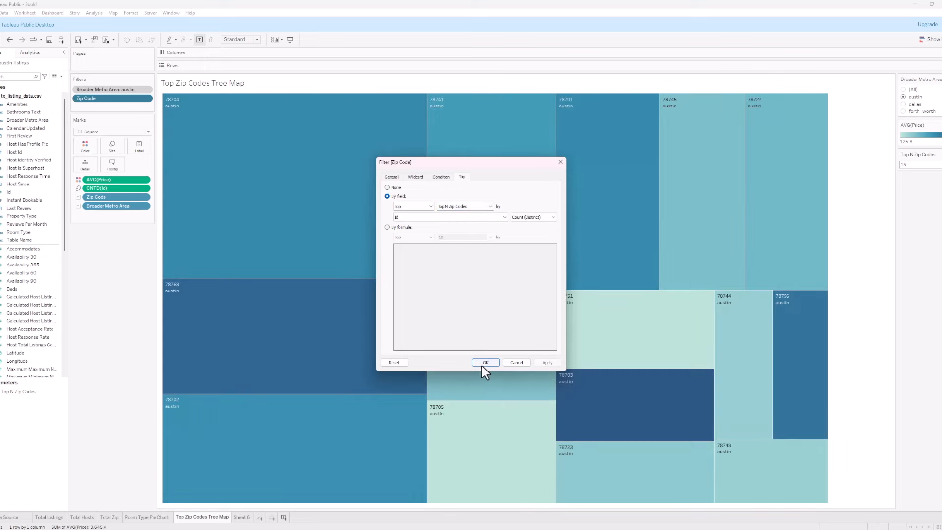
{"action": "left_click", "coordinate": [483, 364]}
{"action": "left_click", "coordinate": [914, 166]}
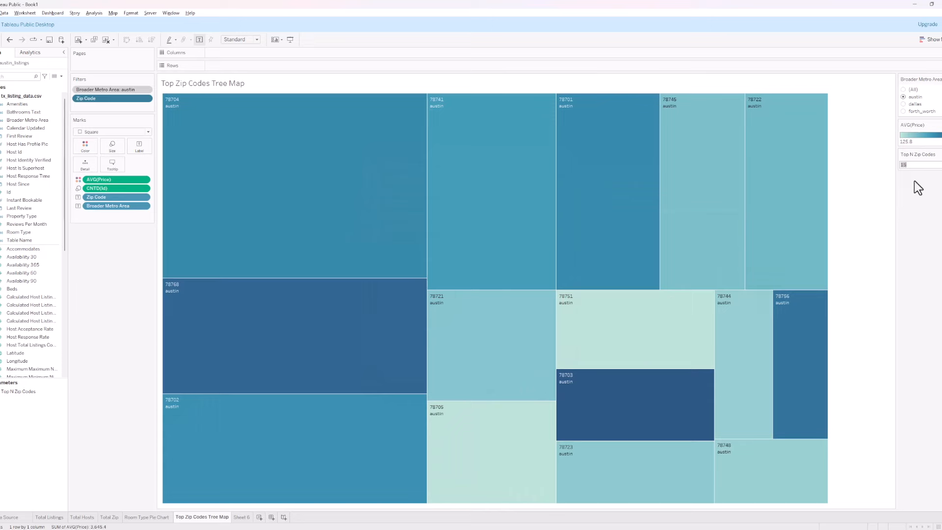
{"action": "key", "text": "Return"}
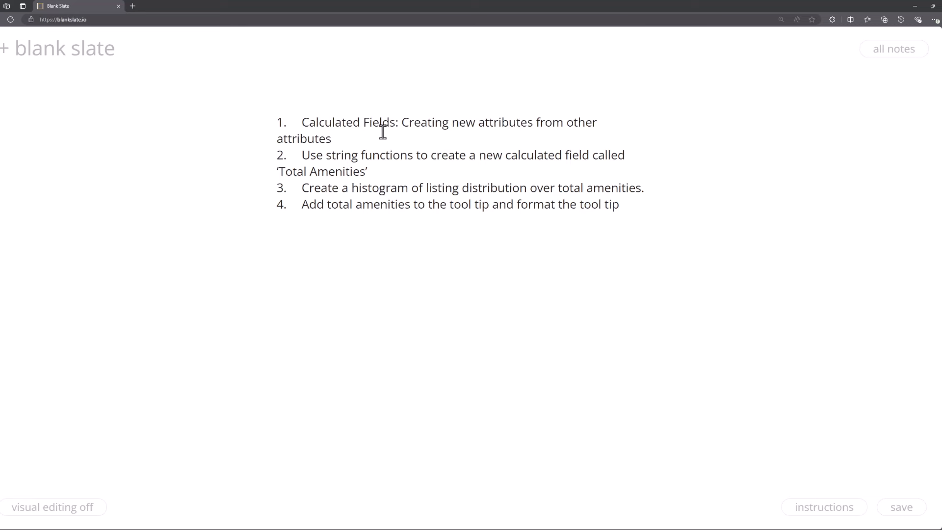
Switch from the browser notes to Tableau's Sheet 6 and widen the Amenities column
{"action": "left_click", "coordinate": [524, 496]}
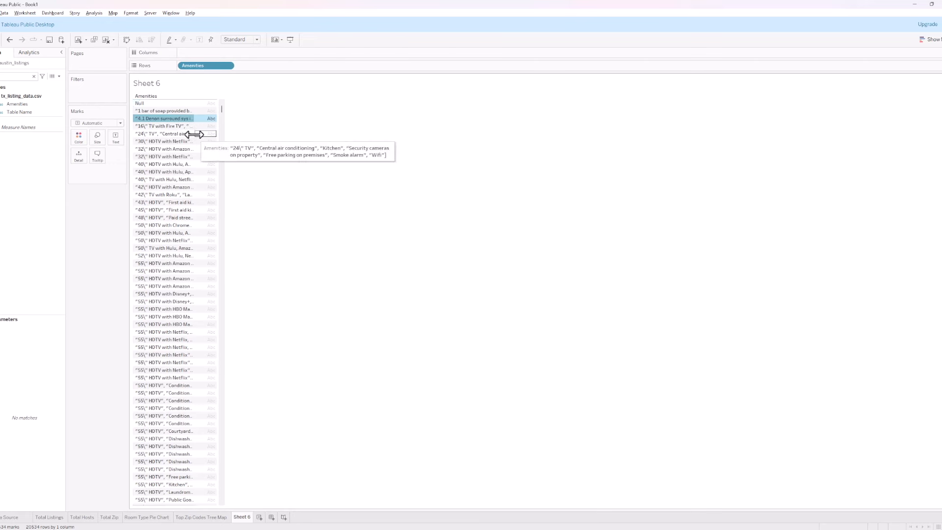
{"action": "left_click_drag", "start_coordinate": [196, 134], "coordinate": [214, 134]}
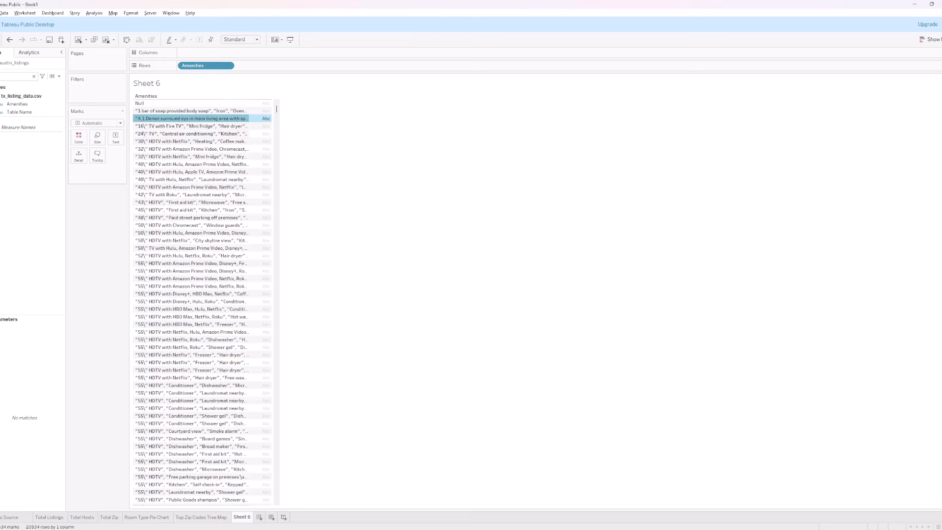
Start a new calculated field and name it Total Amenities
{"action": "left_click", "coordinate": [59, 77]}
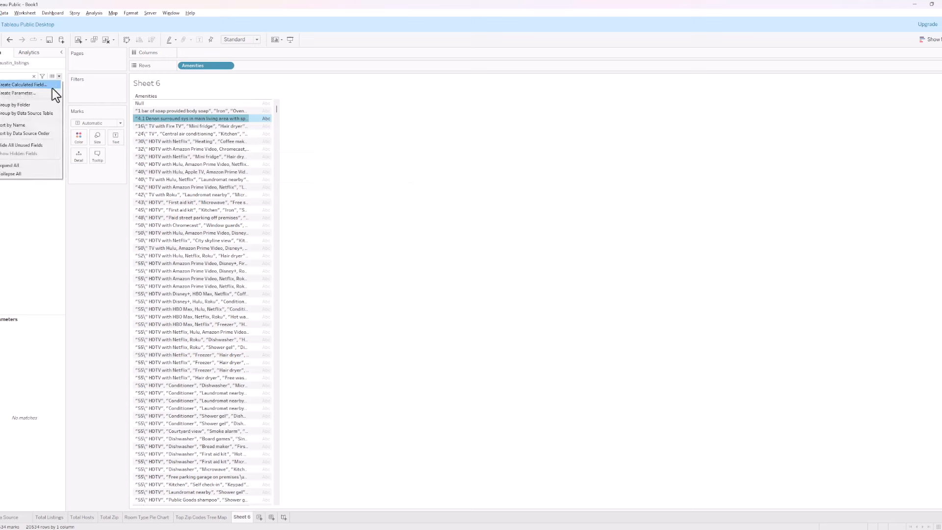
{"action": "left_click", "coordinate": [52, 87]}
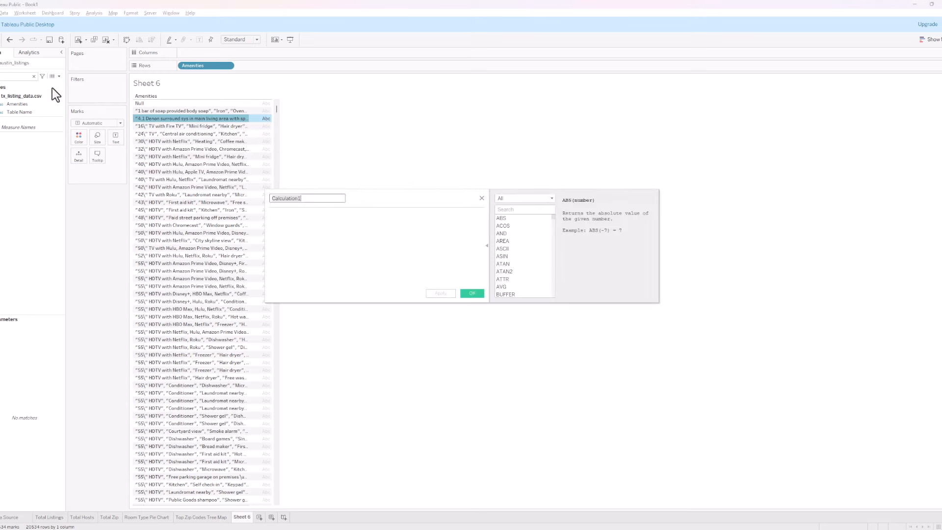
{"action": "type", "text": "Total Am"}
{"action": "type", "text": "ein"}
{"action": "key", "text": "BackSpace"}
{"action": "key", "text": "BackSpace"}
{"action": "type", "text": "nities"}
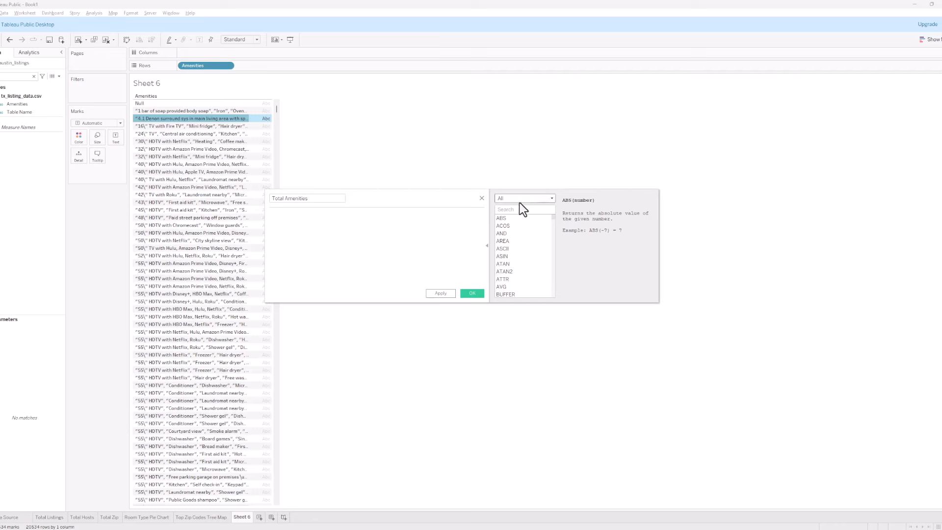
Browse the calculation functions across the All, Number and String categories, ending on the full list
{"action": "scroll", "coordinate": [526, 251], "scroll_direction": "down", "scroll_amount": 18}
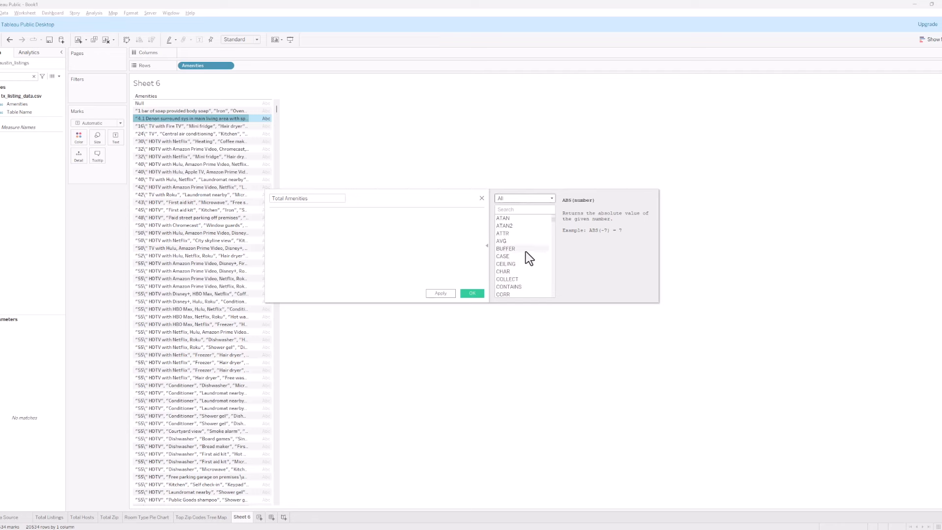
{"action": "left_click", "coordinate": [520, 199]}
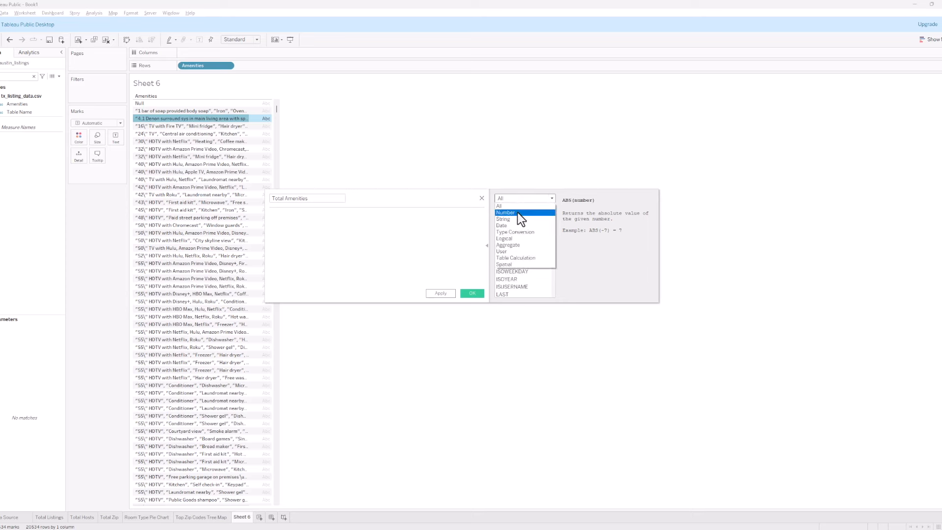
{"action": "left_click", "coordinate": [519, 213]}
{"action": "scroll", "coordinate": [518, 250], "scroll_direction": "down", "scroll_amount": 6}
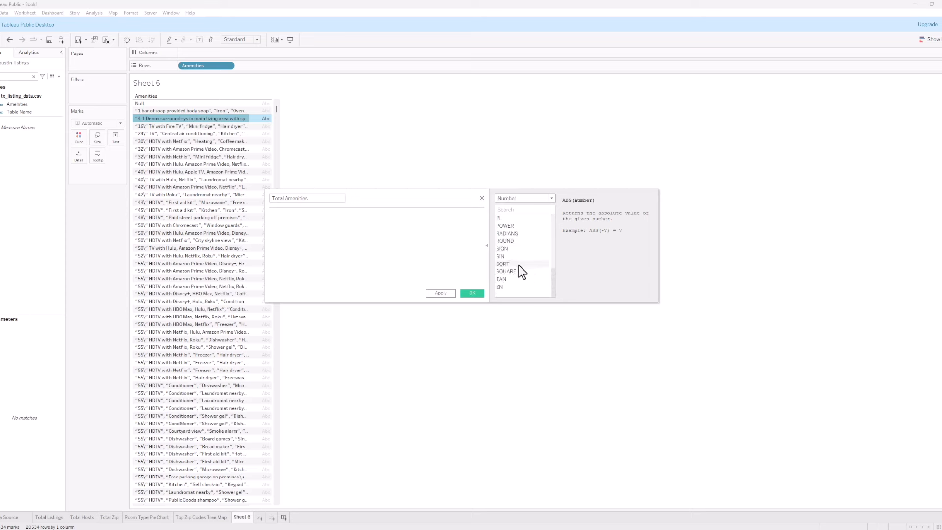
{"action": "left_click", "coordinate": [519, 198]}
{"action": "left_click", "coordinate": [517, 219]}
{"action": "scroll", "coordinate": [516, 254], "scroll_direction": "down", "scroll_amount": 5}
{"action": "left_click", "coordinate": [520, 199]}
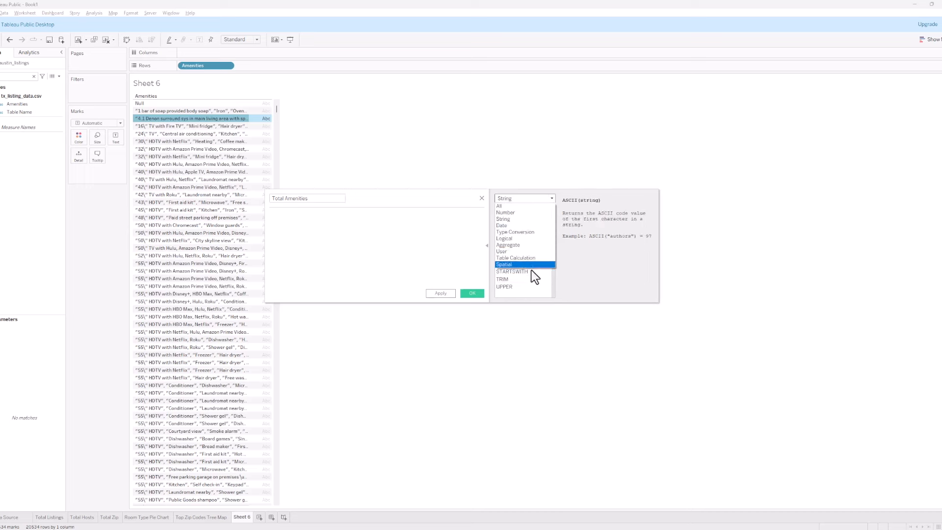
{"action": "left_click", "coordinate": [525, 219]}
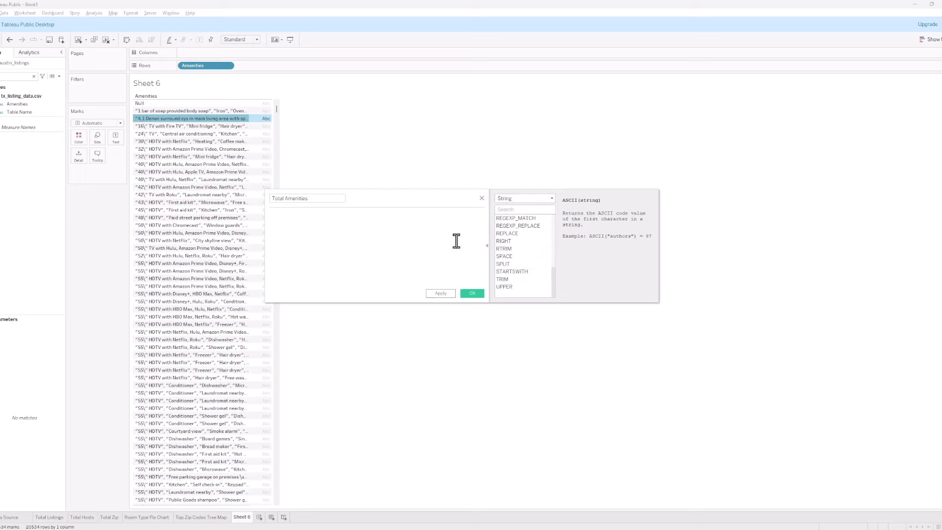
{"action": "left_click", "coordinate": [549, 198]}
{"action": "left_click", "coordinate": [525, 204]}
Begin the Total Amenities formula with LEN([Amenities])
{"action": "left_click", "coordinate": [293, 217]}
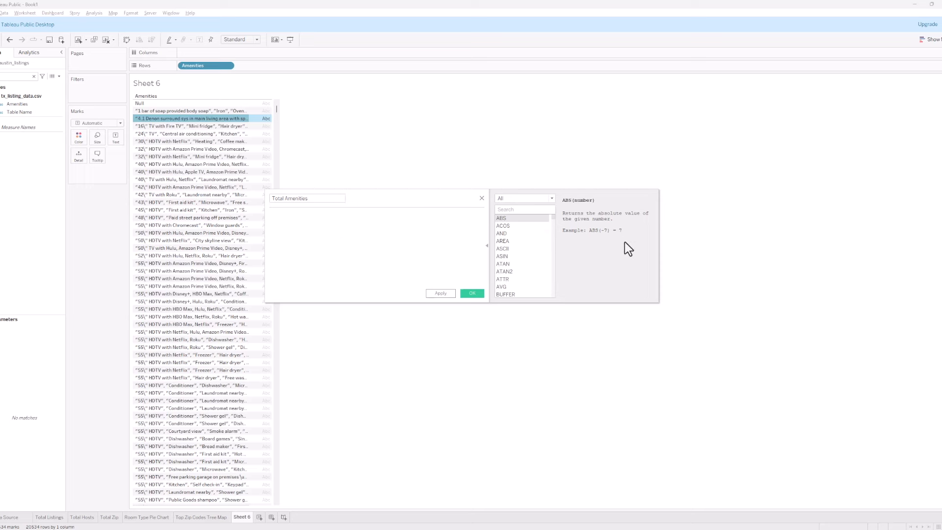
{"action": "type", "text": "k"}
{"action": "key", "text": "BackSpace"}
{"action": "type", "text": "LEN(a"}
{"action": "left_click", "coordinate": [319, 244]}
{"action": "type", "text": ")"}
Subtract the comma-free text length in the formula by adding - LEN(REPLACE([Amenities],',',''))
{"action": "type", "text": "LEN"}
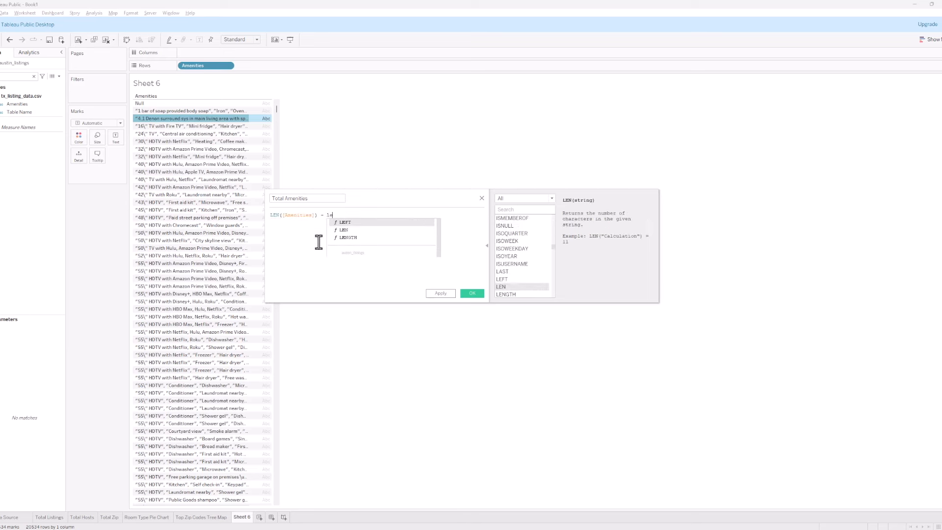
{"action": "key", "text": "Return"}
{"action": "type", "text": "re"}
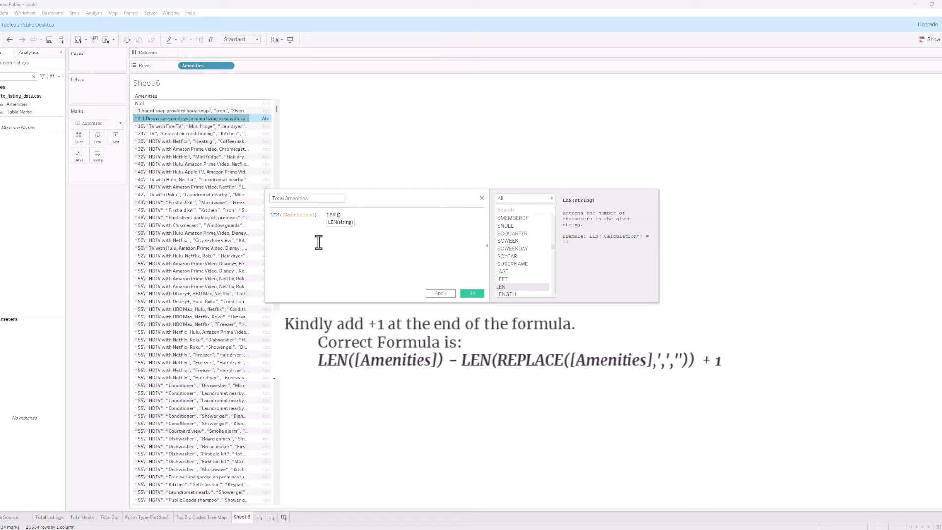
{"action": "type", "text": "p"}
{"action": "key", "text": "Return"}
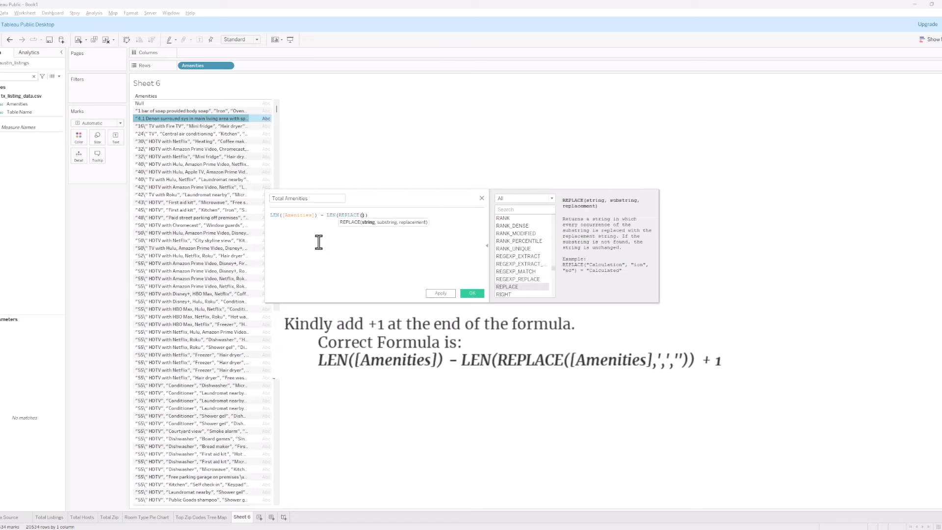
{"action": "type", "text": "am"}
{"action": "key", "text": "Return"}
{"action": "type", "text": ",',',''"}
Apply the Total Amenities calculation, locate the field in the data list and close the calculation editor
{"action": "left_click", "coordinate": [305, 197]}
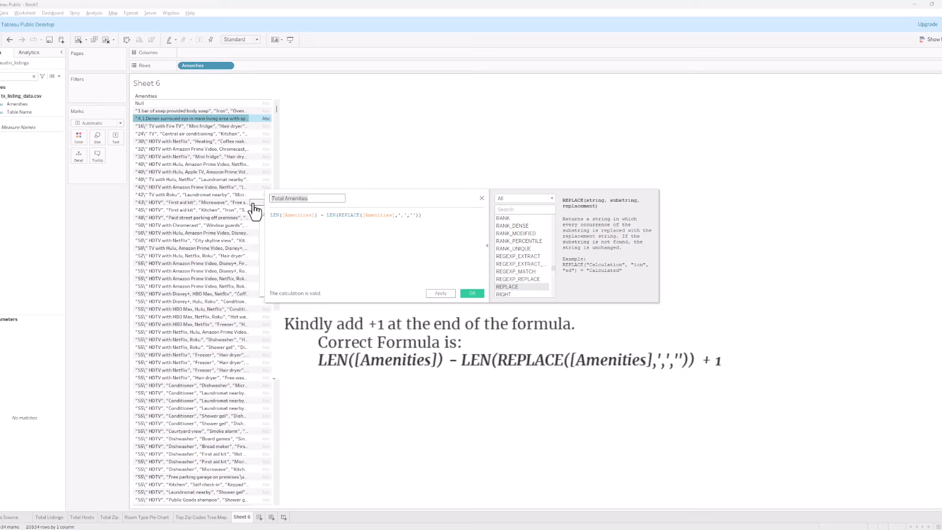
{"action": "left_click", "coordinate": [438, 294]}
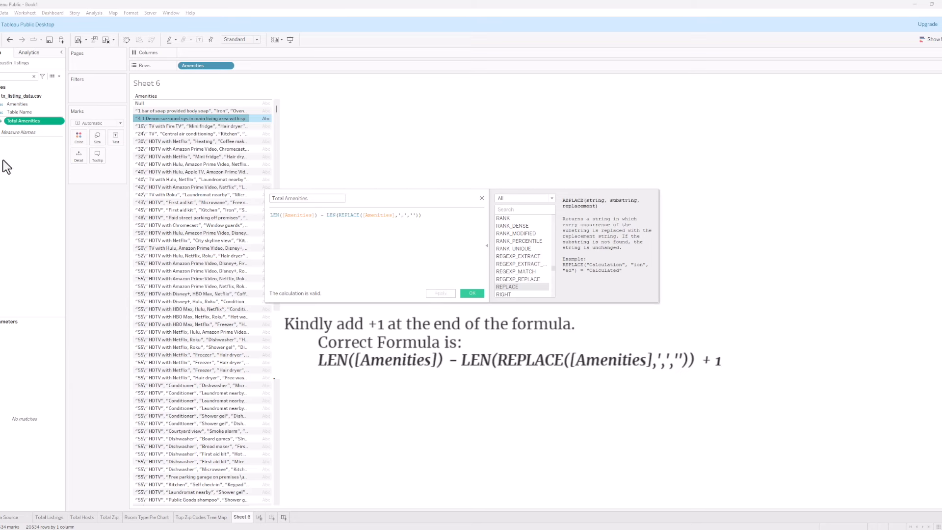
{"action": "left_click", "coordinate": [20, 121]}
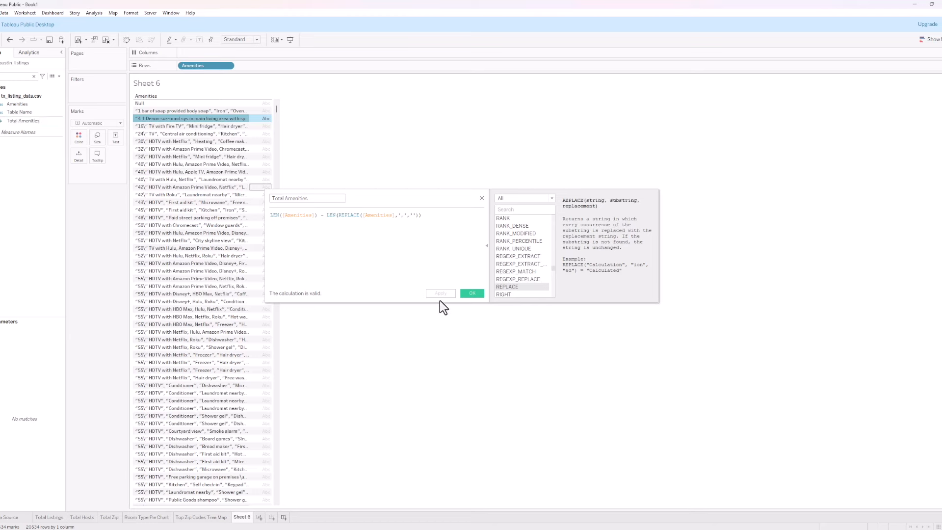
{"action": "left_click", "coordinate": [472, 294]}
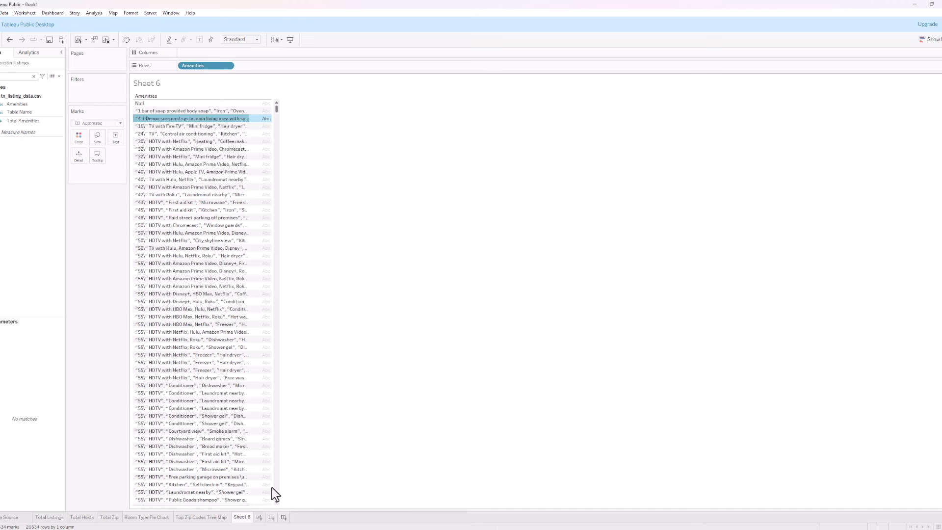
Create a new worksheet and place Total Amenities on Columns
{"action": "left_click", "coordinate": [258, 517]}
{"action": "left_click", "coordinate": [7, 121]}
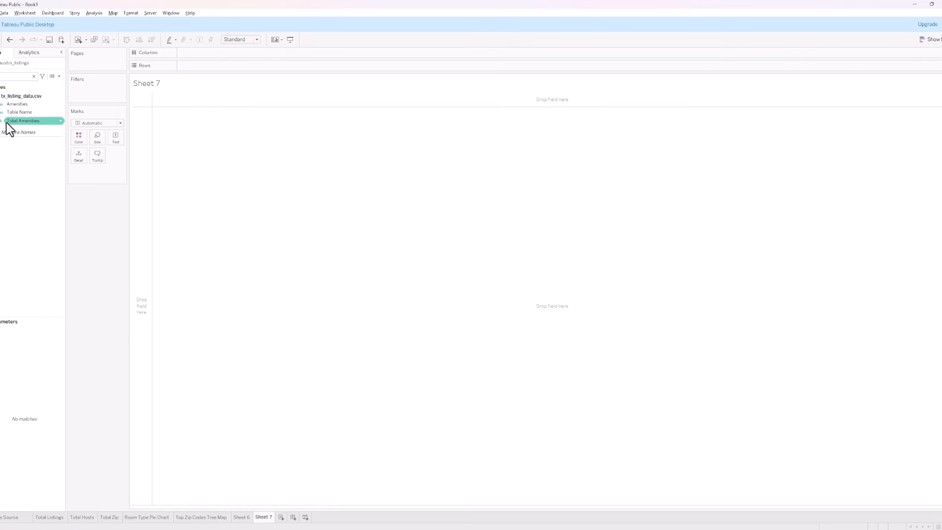
{"action": "left_click_drag", "start_coordinate": [13, 122], "coordinate": [217, 56]}
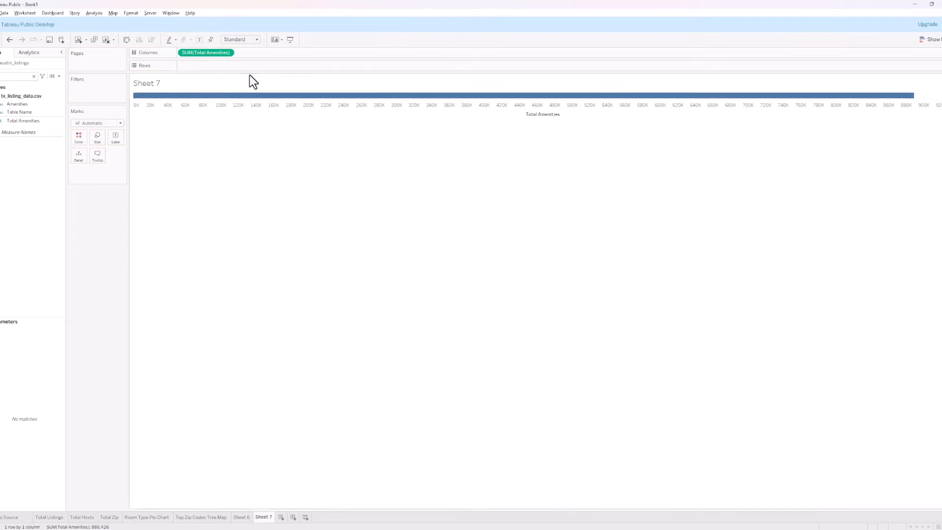
Change the Total Amenities column expression from SUM to STR([Total Amenities])
{"action": "double_click", "coordinate": [201, 53]}
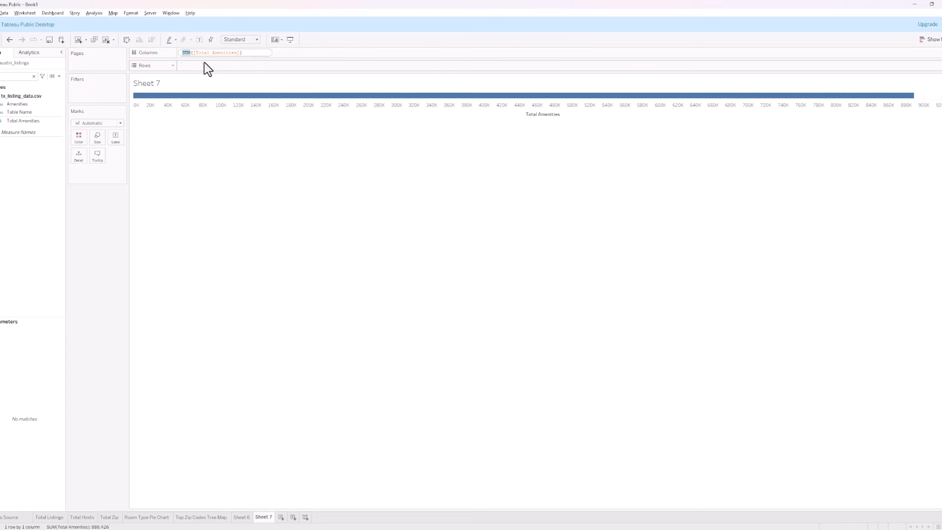
{"action": "type", "text": "str"}
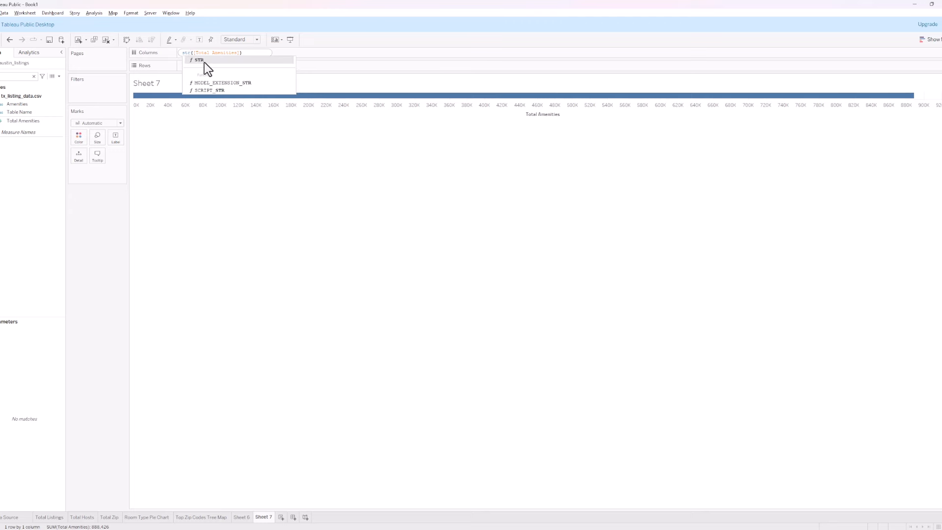
{"action": "key", "text": "Return"}
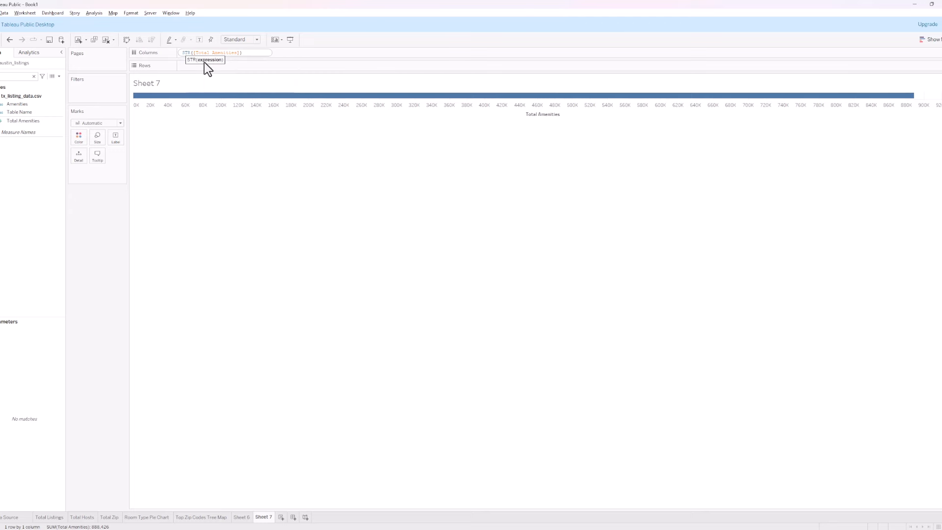
{"action": "key", "text": "Return"}
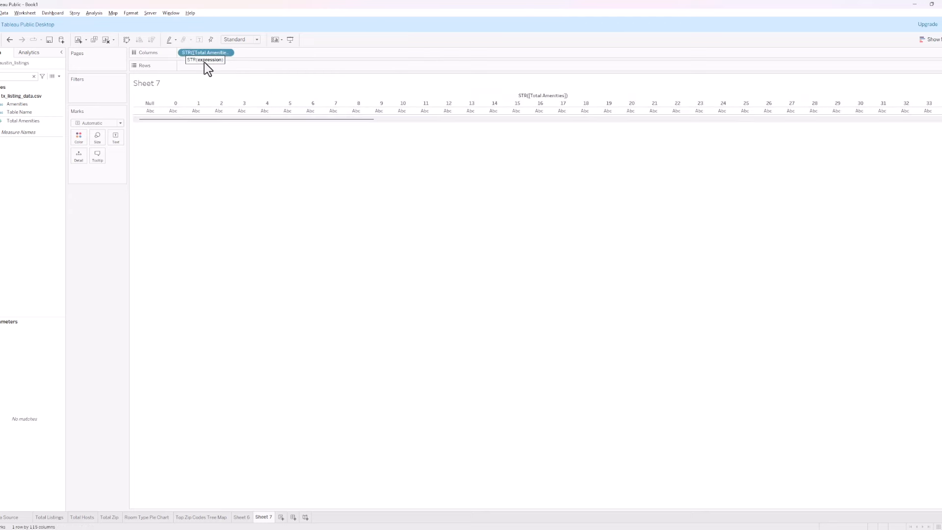
Find the Id field, place it on Rows and set its measure to Count (Distinct)
{"action": "type", "text": "id"}
{"action": "left_click_drag", "start_coordinate": [22, 119], "coordinate": [253, 68]}
{"action": "left_click", "coordinate": [225, 66]}
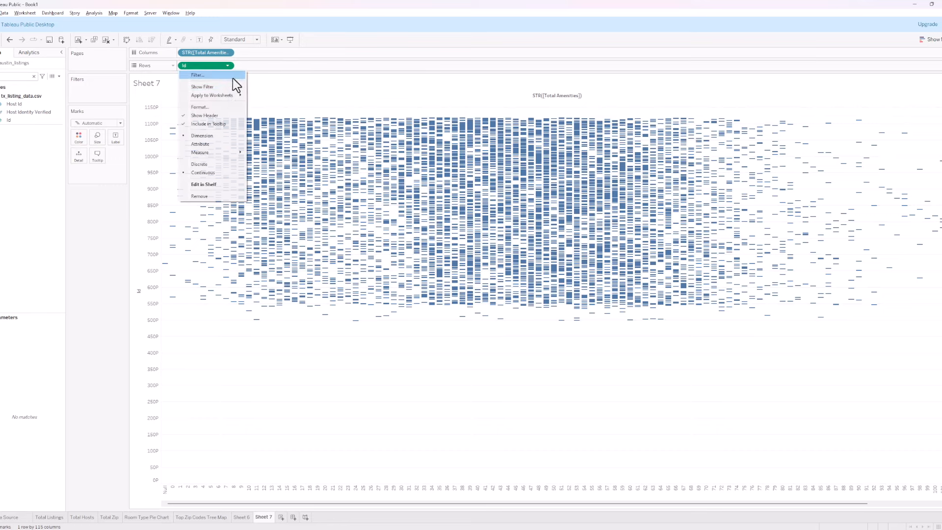
{"action": "mouse_move", "coordinate": [225, 152]}
{"action": "left_click", "coordinate": [275, 186]}
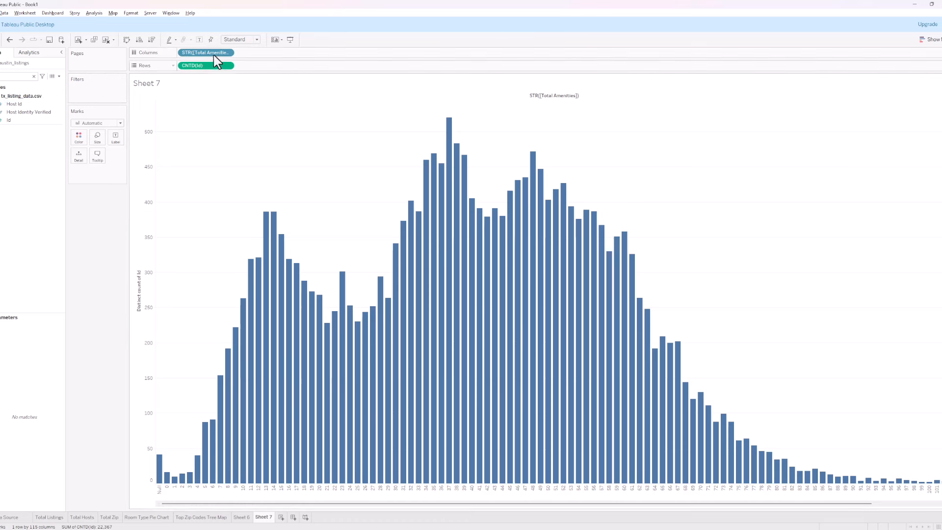
Open the Top Zip Codes Tree Map sheet and look through the fields matching id
{"action": "left_click", "coordinate": [202, 518]}
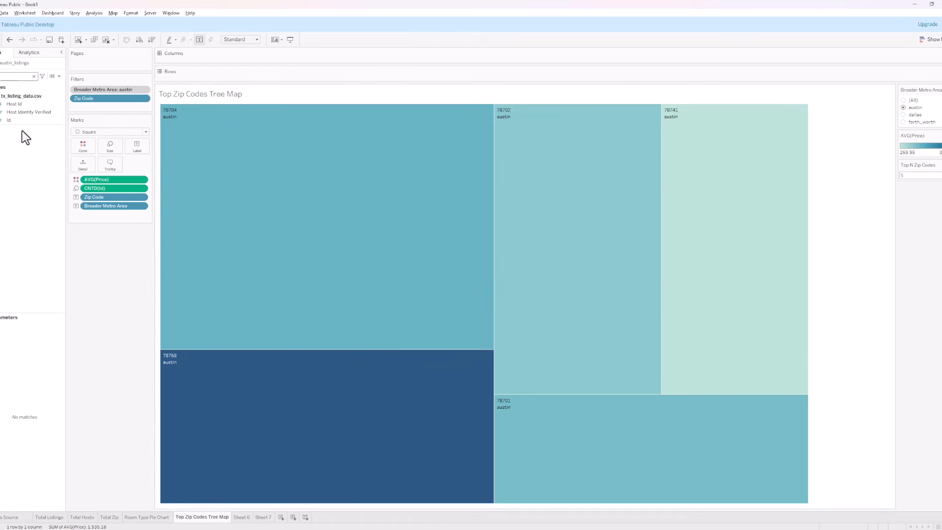
{"action": "scroll", "coordinate": [25, 123], "scroll_direction": "down", "scroll_amount": 2}
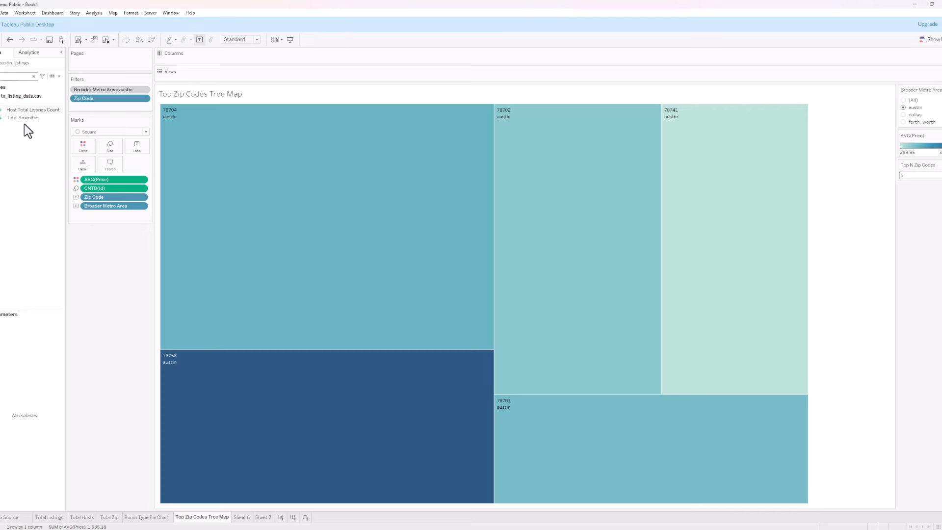
Add Total Amenities to the tree map's tooltip and aggregate it as Median
{"action": "left_click", "coordinate": [22, 118]}
{"action": "left_click_drag", "start_coordinate": [20, 120], "coordinate": [112, 166]}
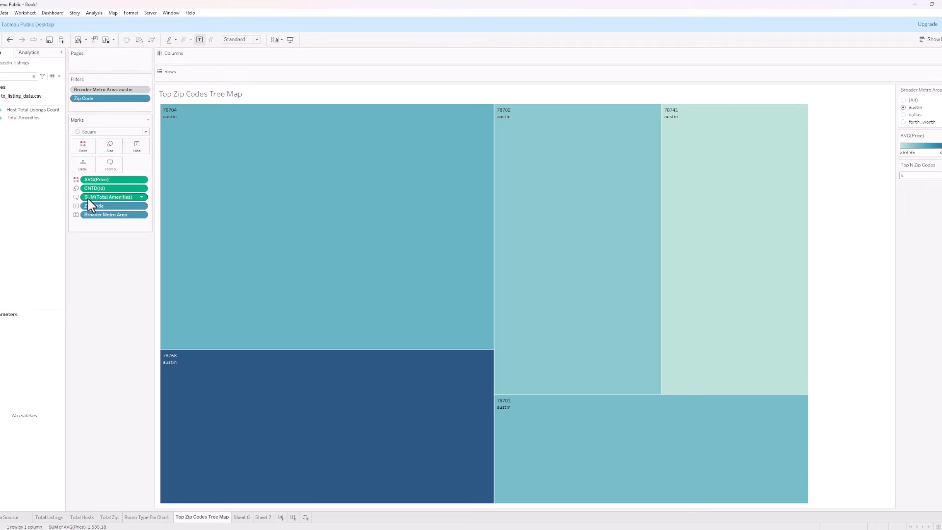
{"action": "left_click", "coordinate": [141, 197]}
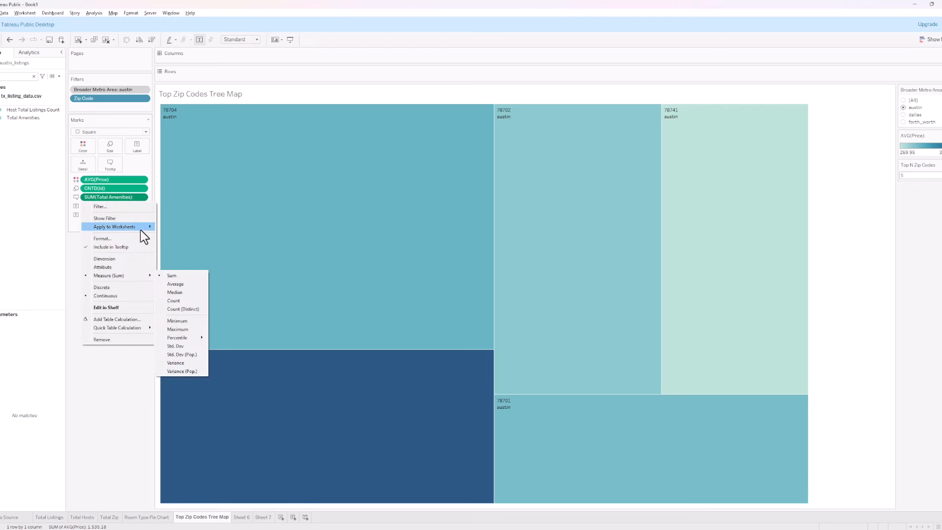
{"action": "left_click", "coordinate": [189, 291]}
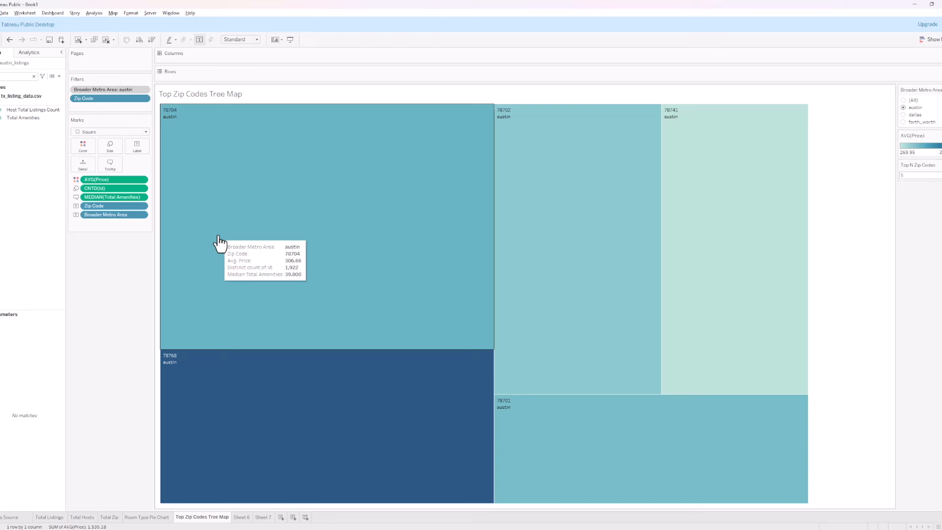
Wrap the median Total Amenities expression in int() so the tree map's tooltip shows a whole number
{"action": "left_click", "coordinate": [141, 197]}
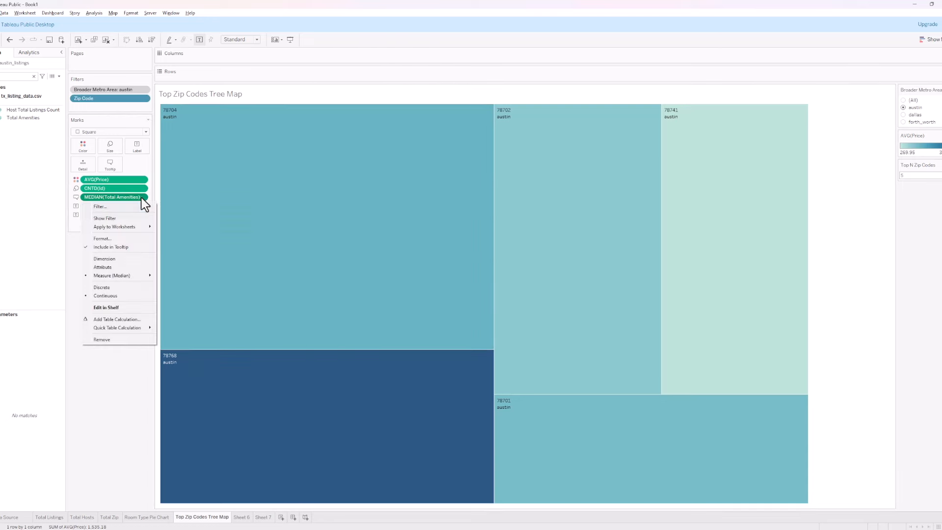
{"action": "double_click", "coordinate": [134, 197]}
{"action": "key", "text": "Home"}
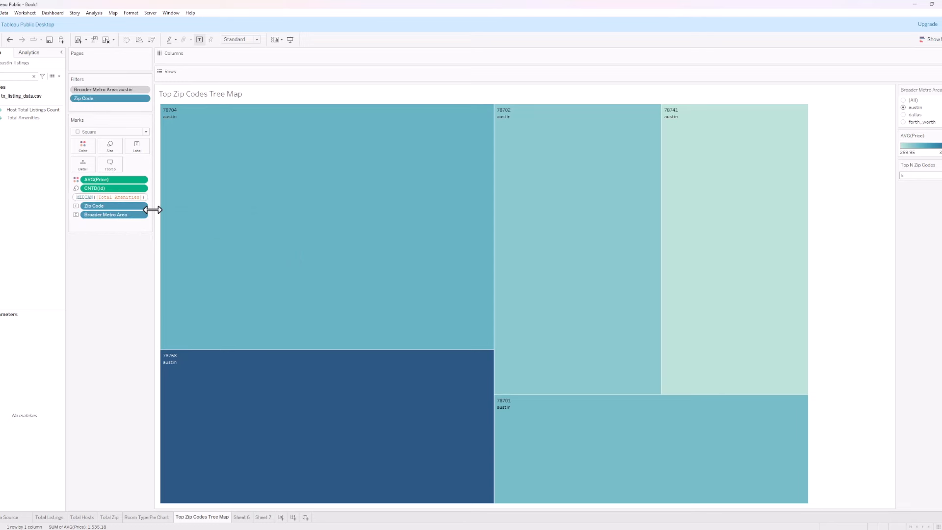
{"action": "type", "text": "int"}
{"action": "key", "text": "Return"}
{"action": "key", "text": "ctrl+z"}
{"action": "key", "text": "Right"}
{"action": "key", "text": "Right"}
{"action": "key", "text": "Right"}
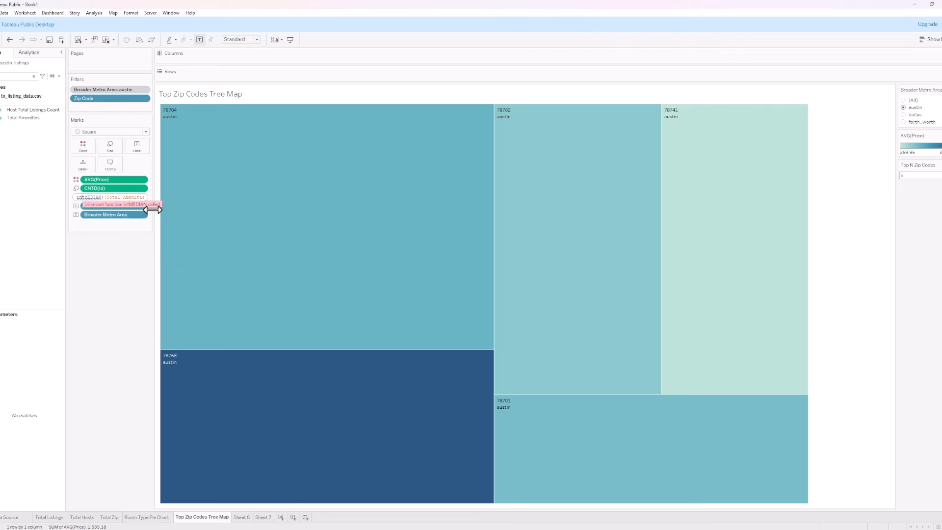
{"action": "type", "text": "("}
{"action": "key", "text": "End"}
{"action": "type", "text": ")"}
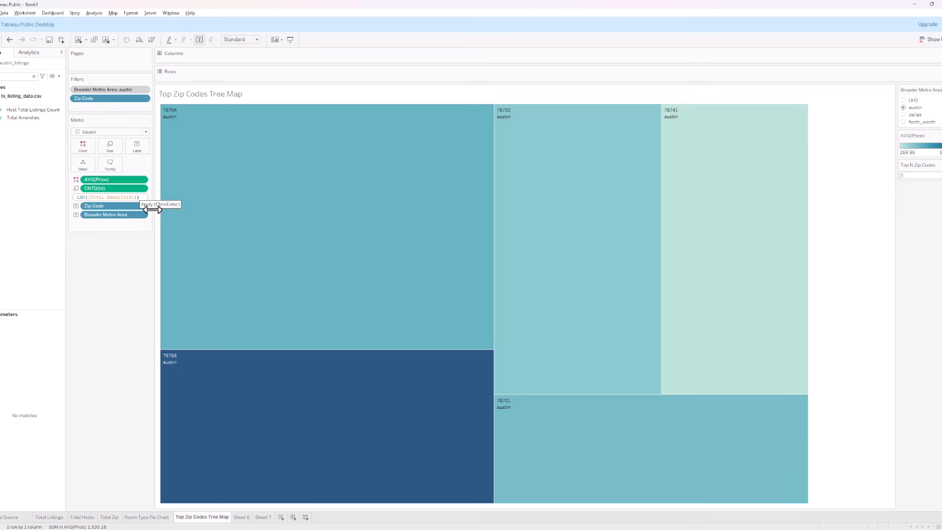
{"action": "key", "text": "Return"}
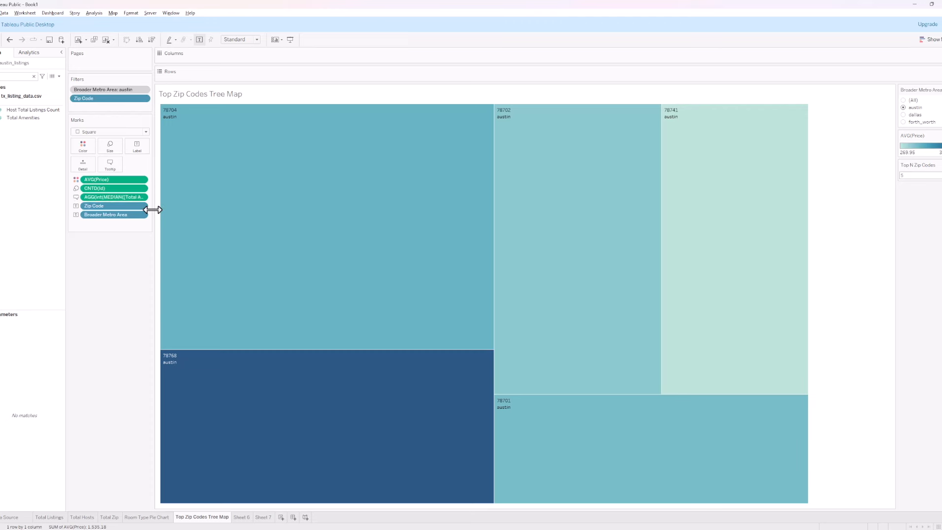
{"action": "mouse_move", "coordinate": [205, 243]}
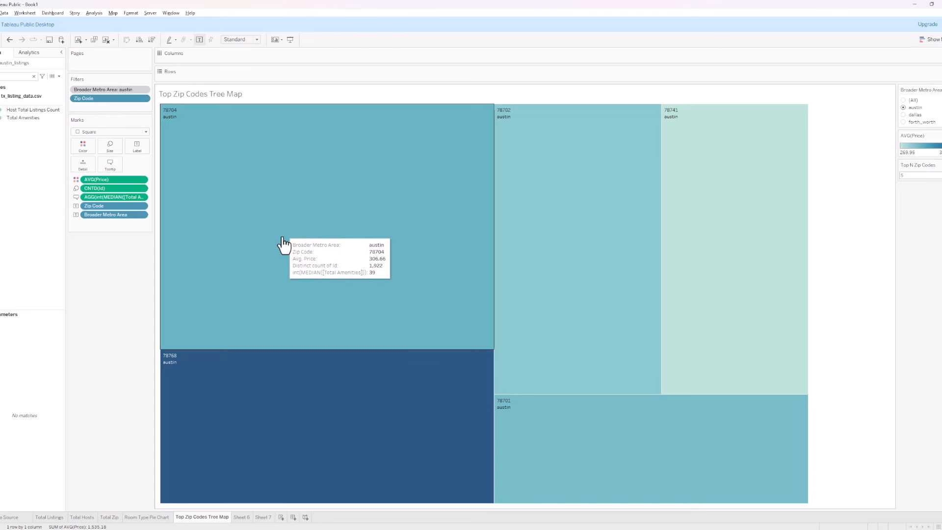
Edit the tree map's tooltip text and relabel the int(MEDIAN([Total Amenities])) line as "Median Amenities"
{"action": "left_click", "coordinate": [26, 14]}
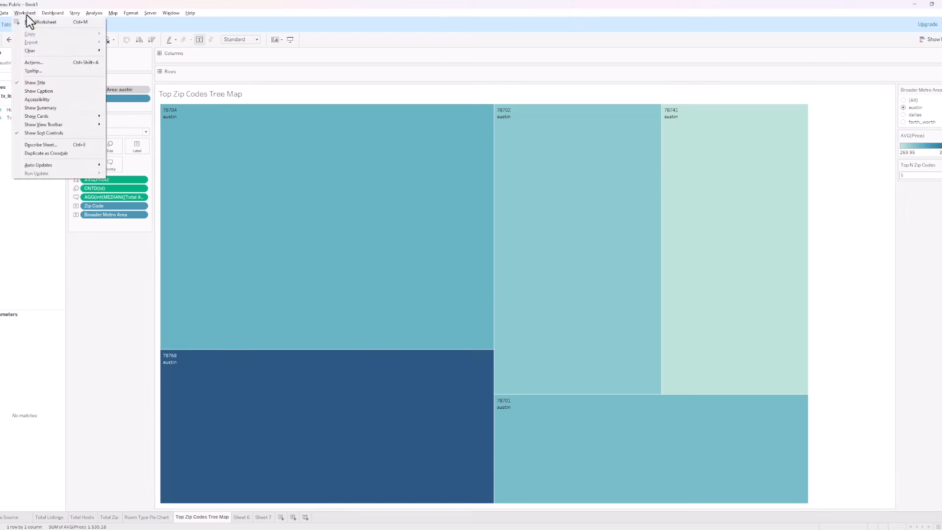
{"action": "left_click", "coordinate": [34, 71]}
{"action": "left_click", "coordinate": [399, 219]}
{"action": "key", "text": "Right"}
{"action": "key", "text": "Right"}
{"action": "key", "text": "Right"}
{"action": "key", "text": "Right"}
{"action": "key", "text": "Right"}
{"action": "key", "text": "Right"}
{"action": "key", "text": "Right"}
{"action": "key", "text": "Right"}
{"action": "key", "text": "Right"}
{"action": "key", "text": "Right"}
{"action": "key", "text": "Right"}
{"action": "key", "text": "Right"}
{"action": "key", "text": "Right"}
{"action": "key", "text": "Right"}
{"action": "key", "text": "Right"}
{"action": "key", "text": "Right"}
{"action": "key", "text": "Right"}
{"action": "key", "text": "Right"}
{"action": "key", "text": "Right"}
{"action": "key", "text": "Right"}
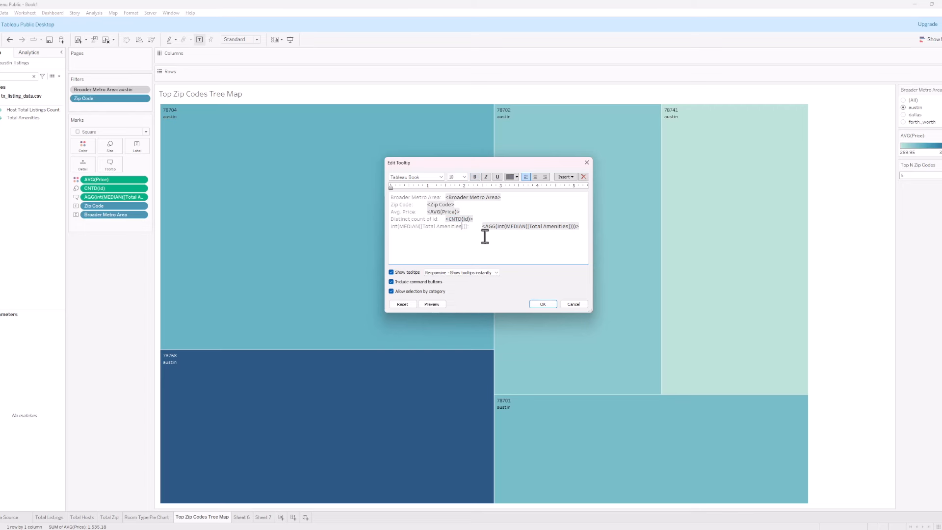
{"action": "key", "text": "shift+Left"}
{"action": "key", "text": "shift+Left"}
{"action": "key", "text": "shift+Left"}
{"action": "key", "text": "shift+Left"}
{"action": "key", "text": "shift+Left"}
{"action": "key", "text": "shift+Left"}
{"action": "key", "text": "shift+Left"}
{"action": "key", "text": "shift+Left"}
{"action": "key", "text": "shift+Left"}
{"action": "key", "text": "shift+Left"}
{"action": "key", "text": "shift+Left"}
{"action": "key", "text": "shift+Left"}
{"action": "key", "text": "shift+Left"}
{"action": "key", "text": "shift+Left"}
{"action": "key", "text": "shift+Left"}
{"action": "key", "text": "shift+Left"}
{"action": "key", "text": "shift+Left"}
{"action": "key", "text": "shift+Left"}
{"action": "key", "text": "shift+Left"}
{"action": "key", "text": "shift+Left"}
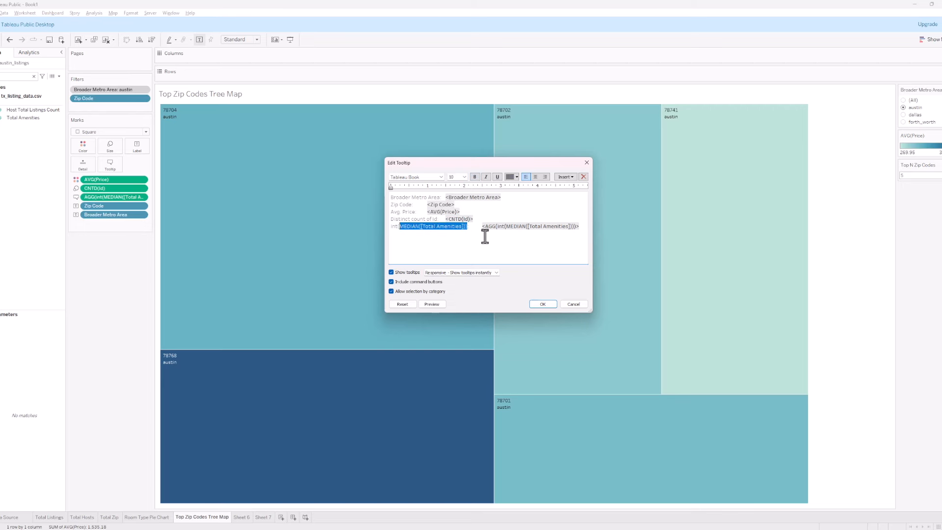
{"action": "type", "text": "Median :"}
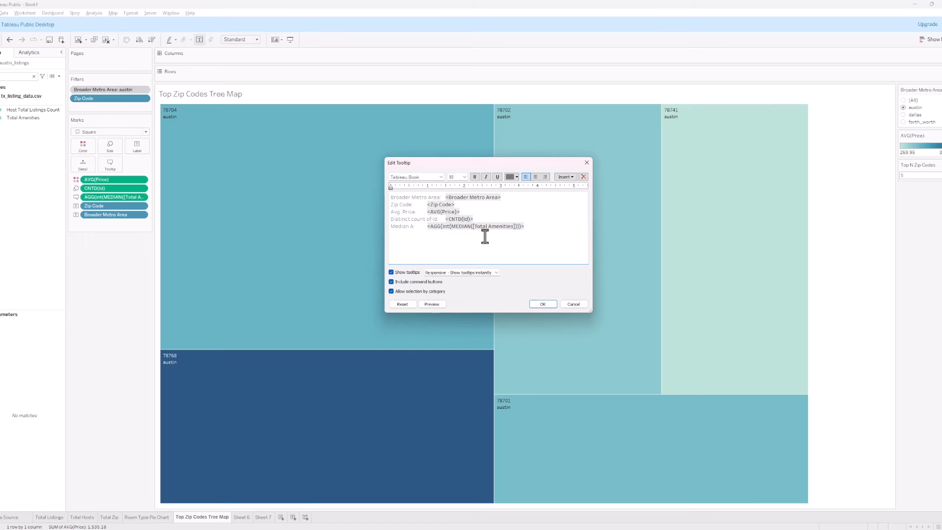
{"action": "type", "text": "Amenitie"}
Relabel the tooltip's "Distinct count of id" line as "Total Listings:", preview the tooltip and apply the changes
{"action": "key", "text": "shift+Left"}
{"action": "key", "text": "shift+Left"}
{"action": "key", "text": "shift+Left"}
{"action": "key", "text": "shift+Left"}
{"action": "key", "text": "shift+Left"}
{"action": "key", "text": "shift+Left"}
{"action": "key", "text": "shift+Left"}
{"action": "key", "text": "shift+Left"}
{"action": "key", "text": "shift+Left"}
{"action": "key", "text": "shift+Left"}
{"action": "key", "text": "shift+Left"}
{"action": "key", "text": "shift+Left"}
{"action": "key", "text": "shift+Left"}
{"action": "key", "text": "shift+Left"}
{"action": "key", "text": "shift+Left"}
{"action": "key", "text": "shift+Left"}
{"action": "key", "text": "shift+Left"}
{"action": "key", "text": "shift+Left"}
{"action": "key", "text": "shift+Left"}
{"action": "key", "text": "shift+Left"}
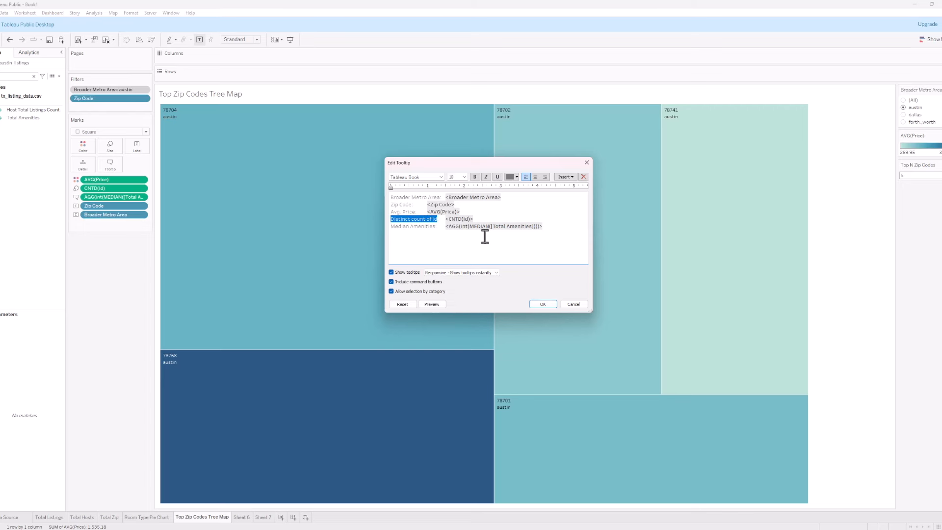
{"action": "type", "text": "Total Listings:"}
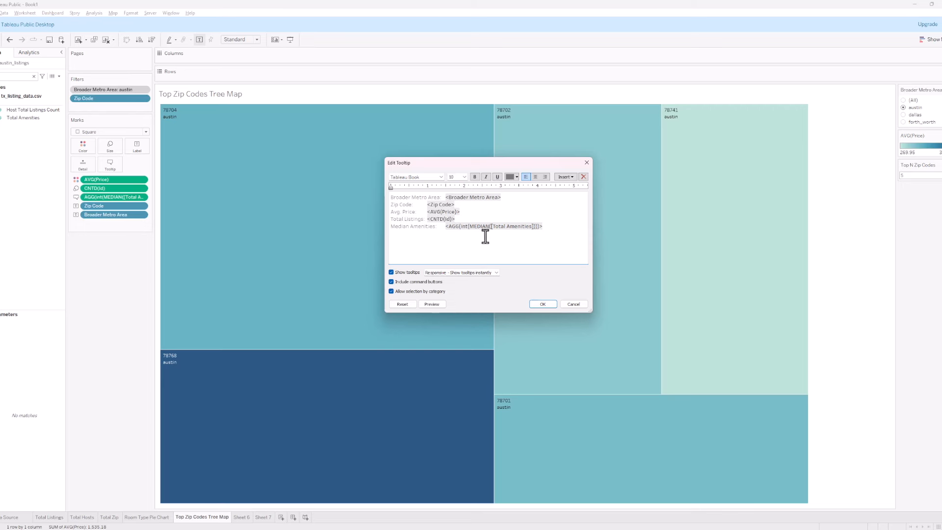
{"action": "left_click", "coordinate": [431, 304]}
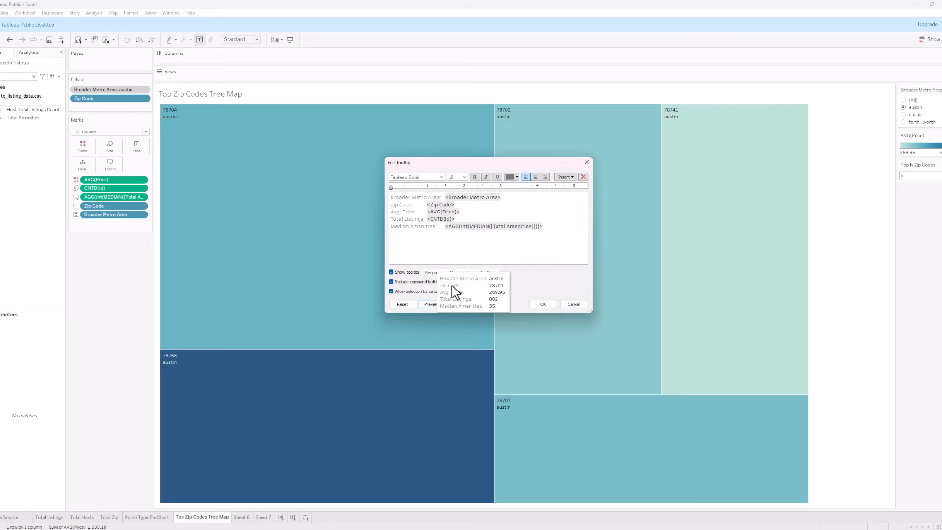
{"action": "left_click", "coordinate": [542, 304]}
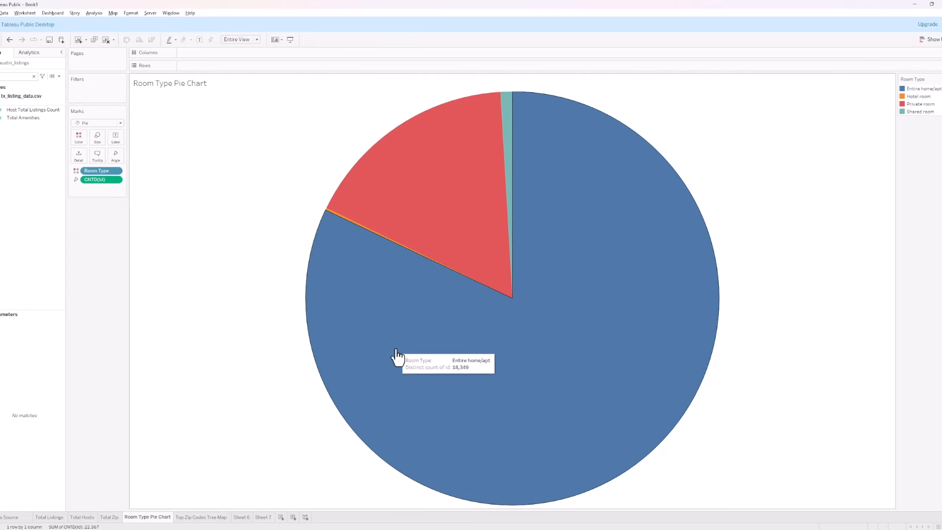
On the Room Type Pie Chart sheet, find the Total Amenities field and add it to the marks aggregated as MEDIAN
{"action": "left_click", "coordinate": [201, 517]}
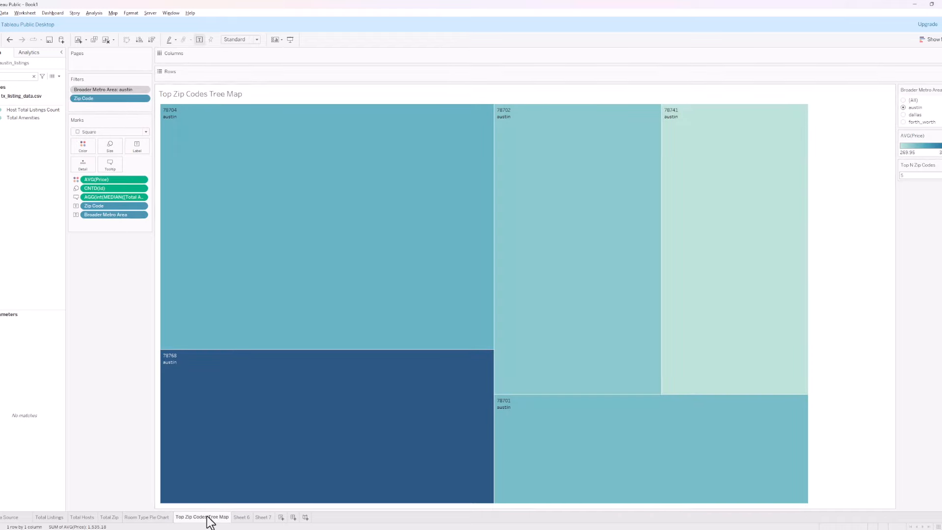
{"action": "left_click", "coordinate": [157, 517]}
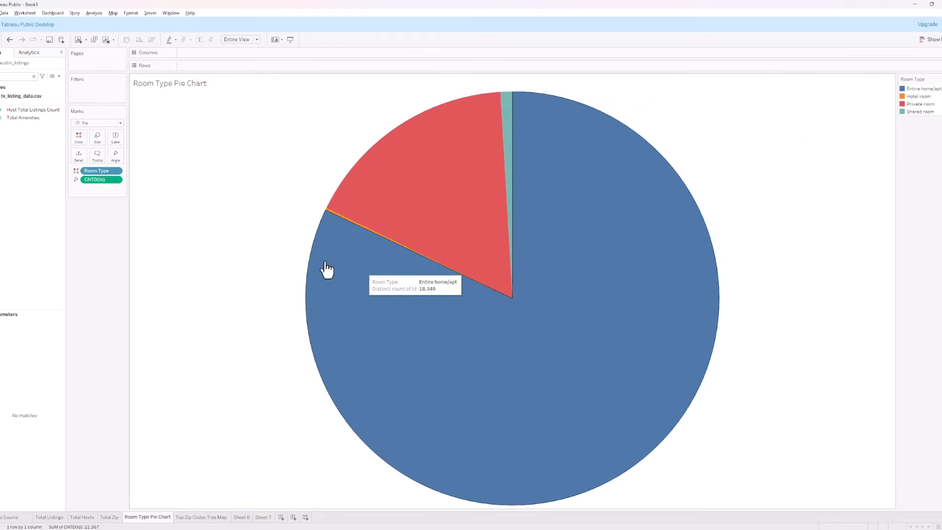
{"action": "left_click", "coordinate": [34, 77]}
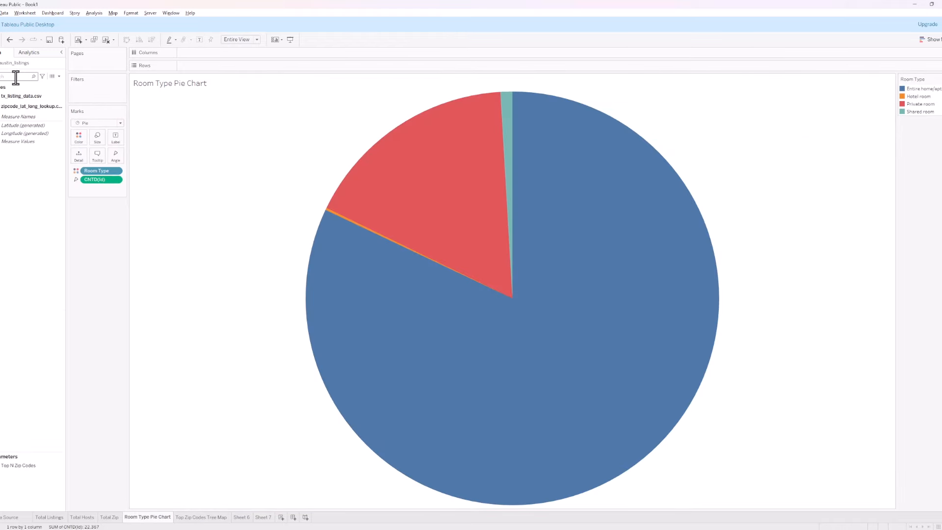
{"action": "left_click", "coordinate": [9, 77]}
{"action": "type", "text": "total"}
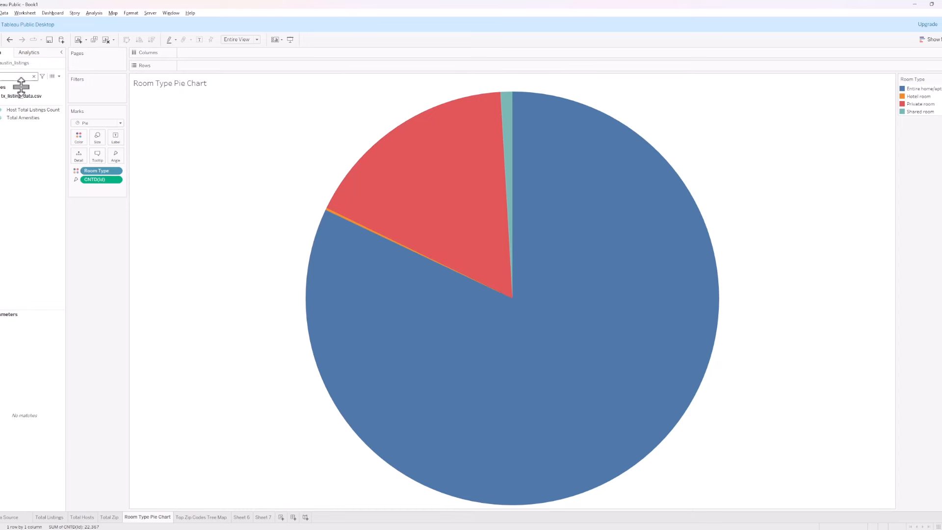
{"action": "left_click_drag", "start_coordinate": [16, 116], "coordinate": [99, 189]}
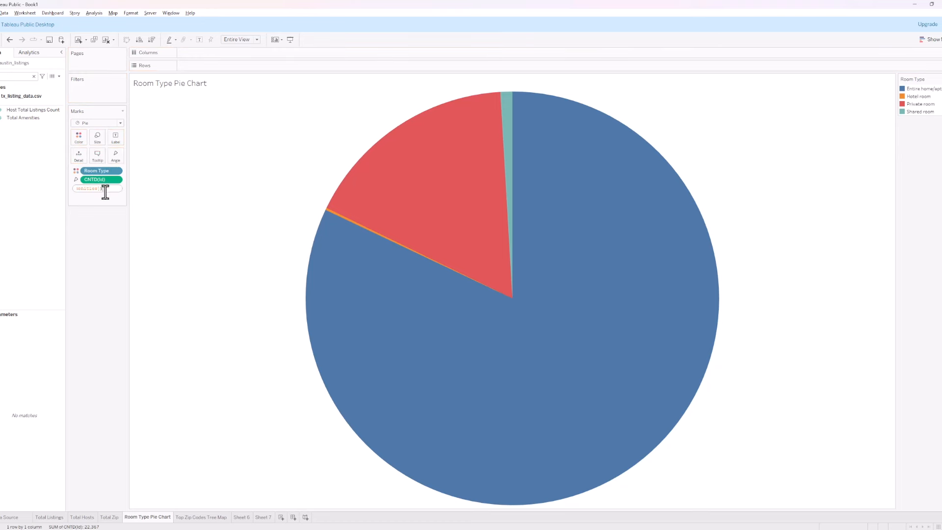
{"action": "key", "text": "Home"}
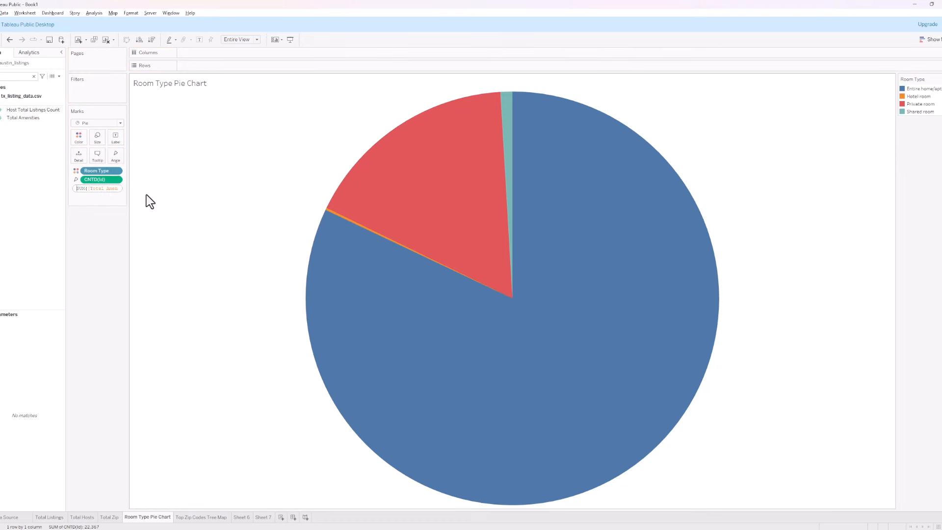
{"action": "key", "text": "shift+Right"}
{"action": "key", "text": "shift+Right"}
{"action": "key", "text": "shift+Right"}
{"action": "type", "text": "MED"}
{"action": "key", "text": "Return"}
{"action": "key", "text": "Return"}
Wrap the pie chart's median Total Amenities expression in int() and check the tooltip on a slice
{"action": "double_click", "coordinate": [85, 189]}
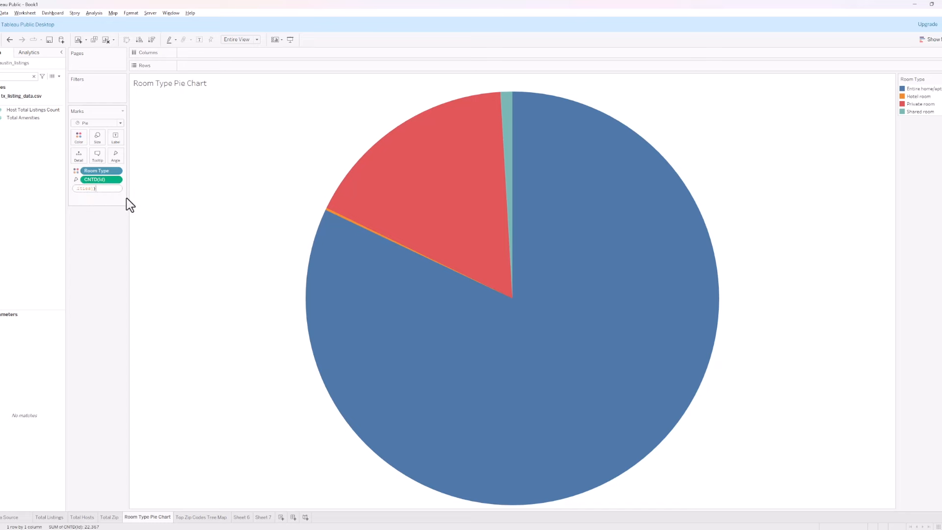
{"action": "key", "text": "Home"}
{"action": "type", "text": "int"}
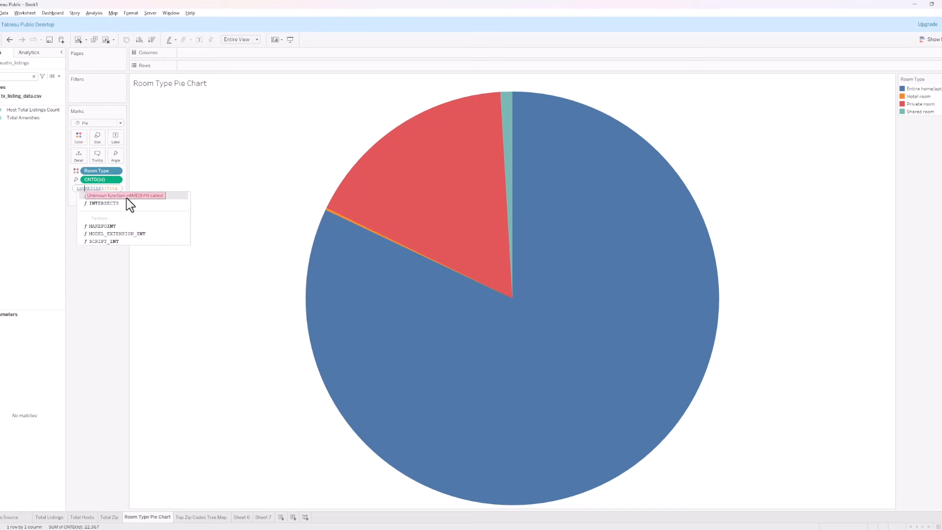
{"action": "type", "text": "("}
{"action": "key", "text": "End"}
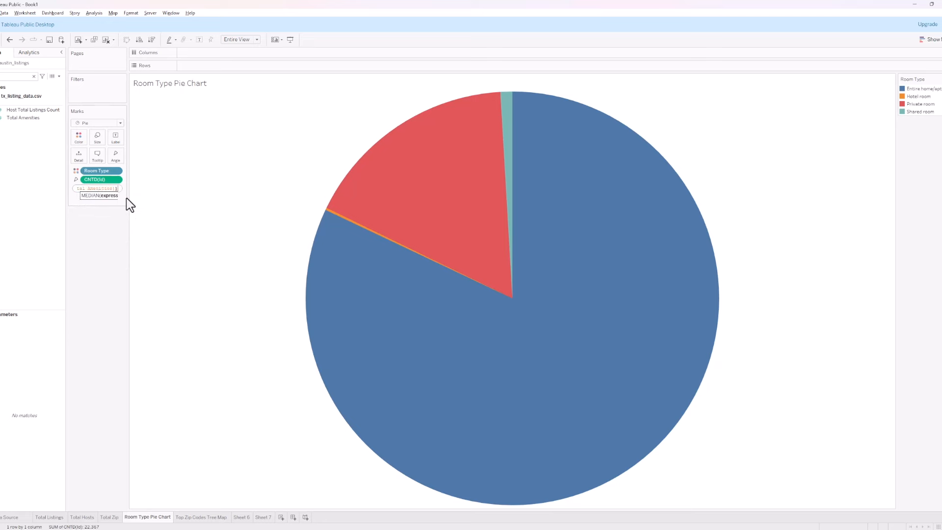
{"action": "type", "text": ")"}
{"action": "key", "text": "Return"}
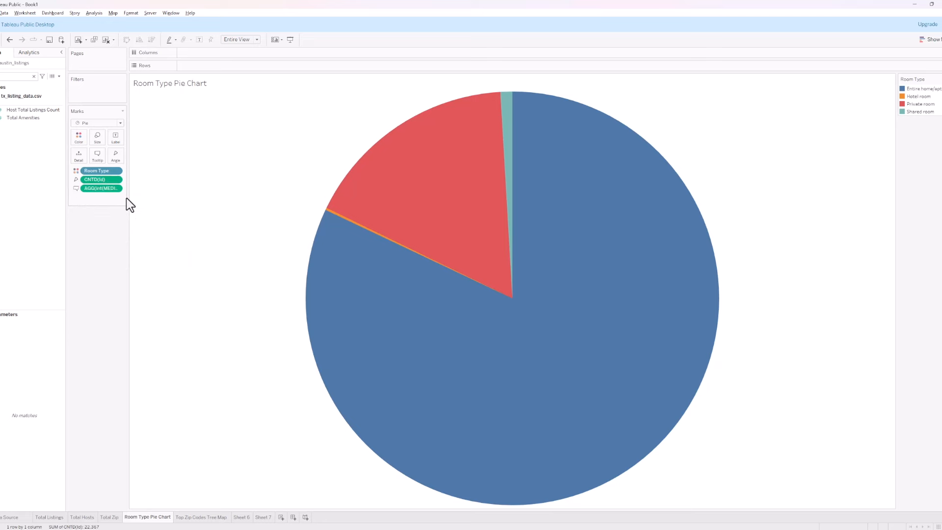
{"action": "mouse_move", "coordinate": [378, 288]}
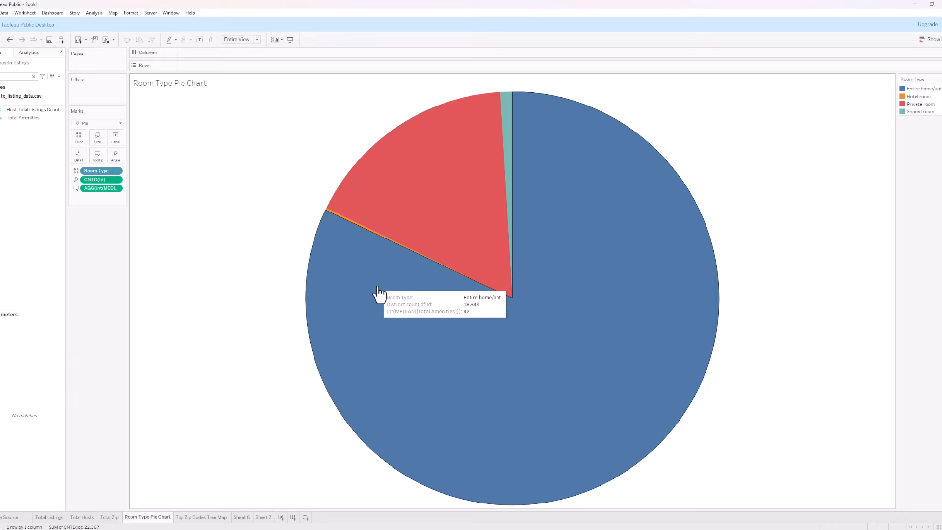
Edit the pie chart's tooltip text and relabel the "Distinct count of id" line as "Total Listings"
{"action": "left_click", "coordinate": [29, 13]}
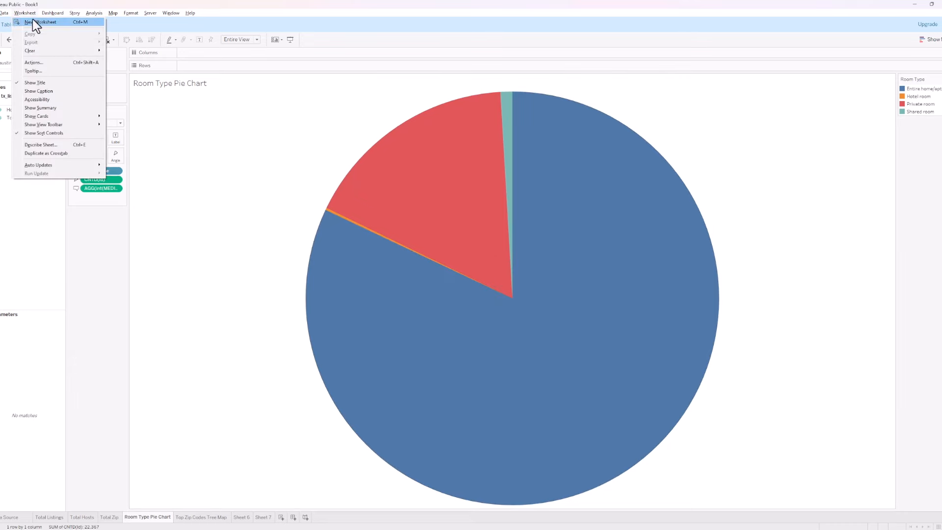
{"action": "left_click", "coordinate": [39, 71]}
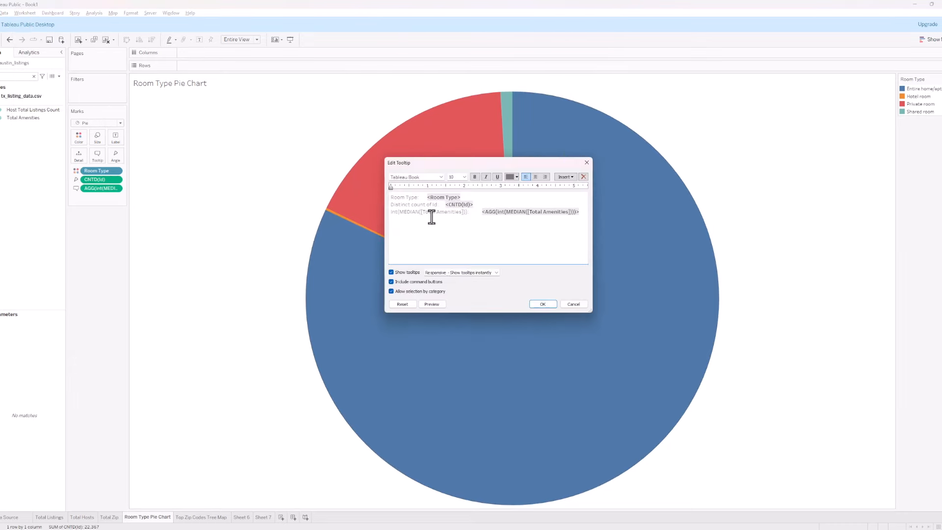
{"action": "left_click", "coordinate": [467, 211]}
{"action": "left_click", "coordinate": [434, 204]}
{"action": "key", "text": "ctrl+shift+Left"}
{"action": "key", "text": "ctrl+shift+Left"}
{"action": "key", "text": "ctrl+shift+Left"}
{"action": "key", "text": "ctrl+shift+Left"}
{"action": "type", "text": "Total Lis"}
Relabel the pie tooltip's median line as "Median Amenities", preview and apply it, and return to the Top Zip Codes Tree Map sheet
{"action": "key", "text": "ctrl+shift+Right"}
{"action": "key", "text": "ctrl+shift+Right"}
{"action": "key", "text": "ctrl+shift+Right"}
{"action": "key", "text": "ctrl+shift+Right"}
{"action": "key", "text": "ctrl+shift+Left"}
{"action": "key", "text": "ctrl+shift+Right"}
{"action": "key", "text": "ctrl+shift+Left"}
{"action": "type", "text": "Median"}
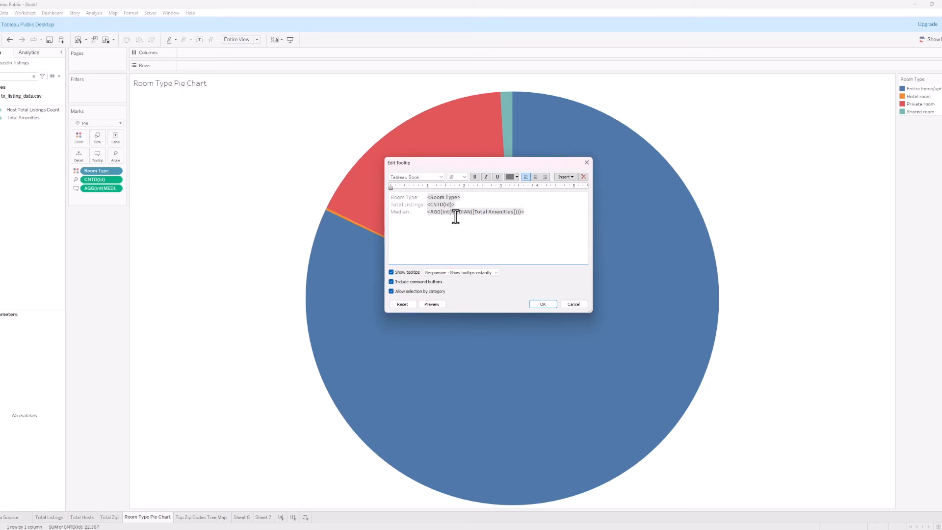
{"action": "type", "text": " Amenities"}
{"action": "left_click", "coordinate": [430, 304]}
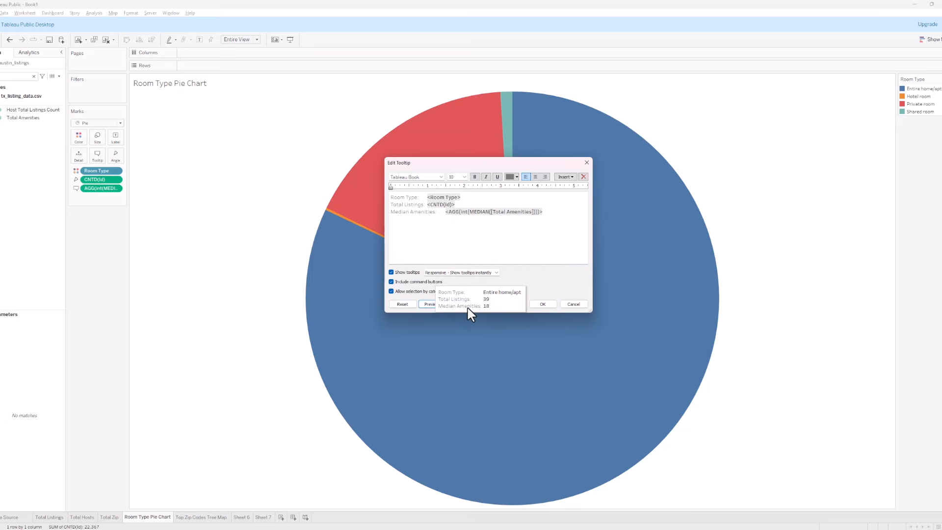
{"action": "left_click", "coordinate": [543, 304]}
{"action": "left_click", "coordinate": [202, 517]}
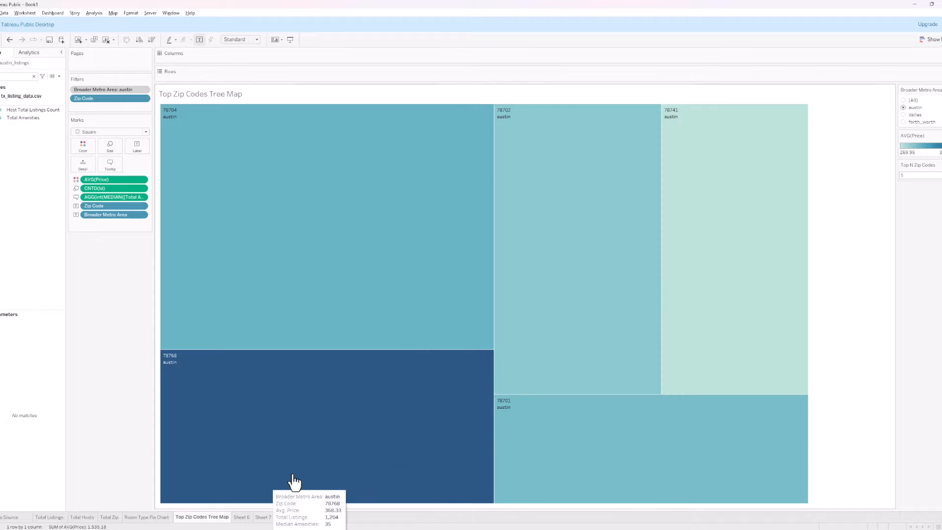
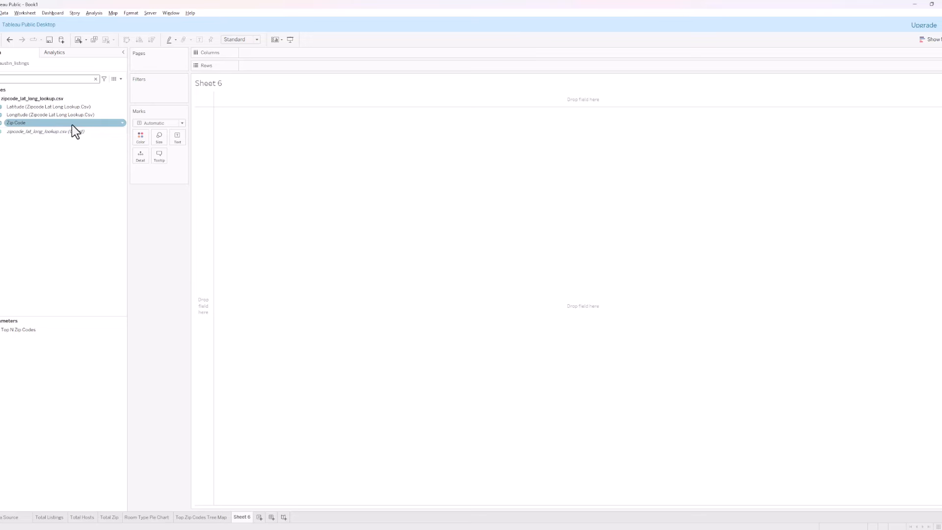
Assign the ZIP Code/Postcode geographic role to the Zip Code field
{"action": "right_click", "coordinate": [71, 124]}
{"action": "mouse_move", "coordinate": [109, 238]}
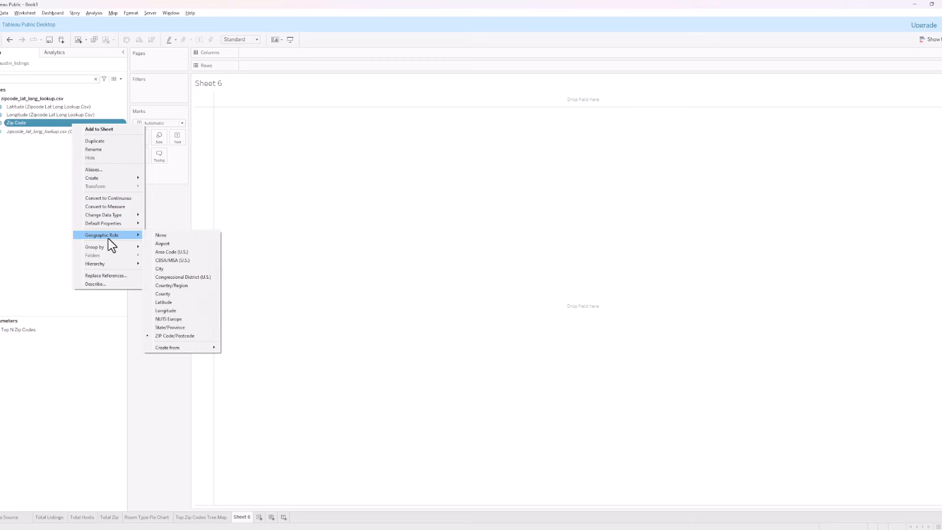
{"action": "left_click", "coordinate": [166, 336]}
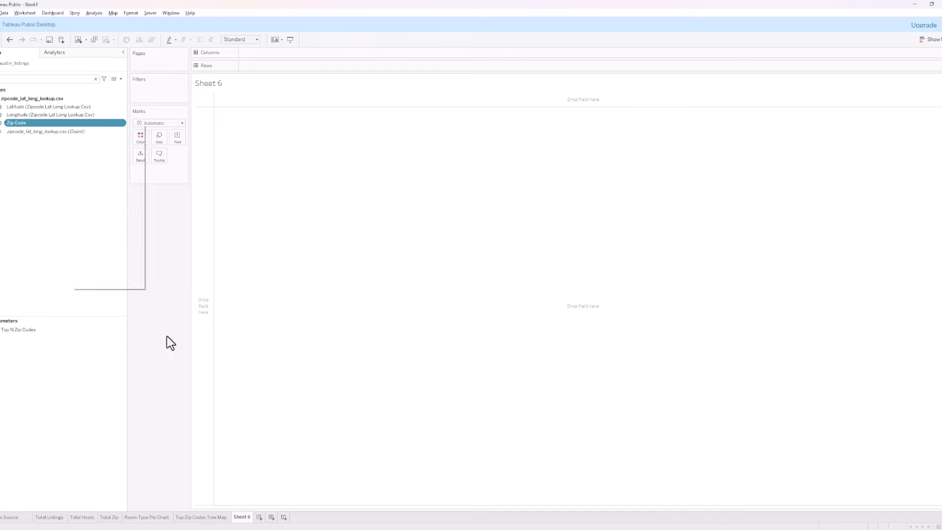
Build a blank map with Longitude (generated) on Columns and Latitude (generated) on Rows
{"action": "left_click", "coordinate": [96, 79]}
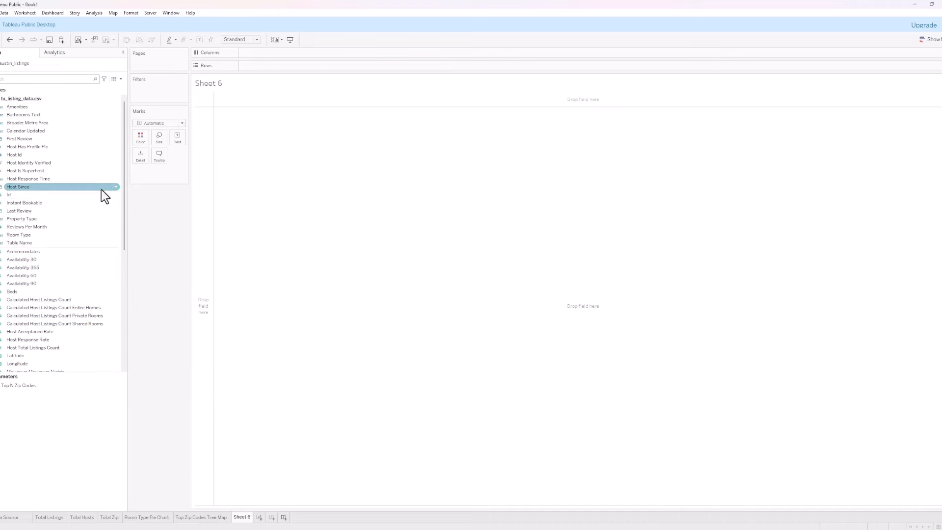
{"action": "left_click_drag", "start_coordinate": [122, 175], "coordinate": [118, 314]}
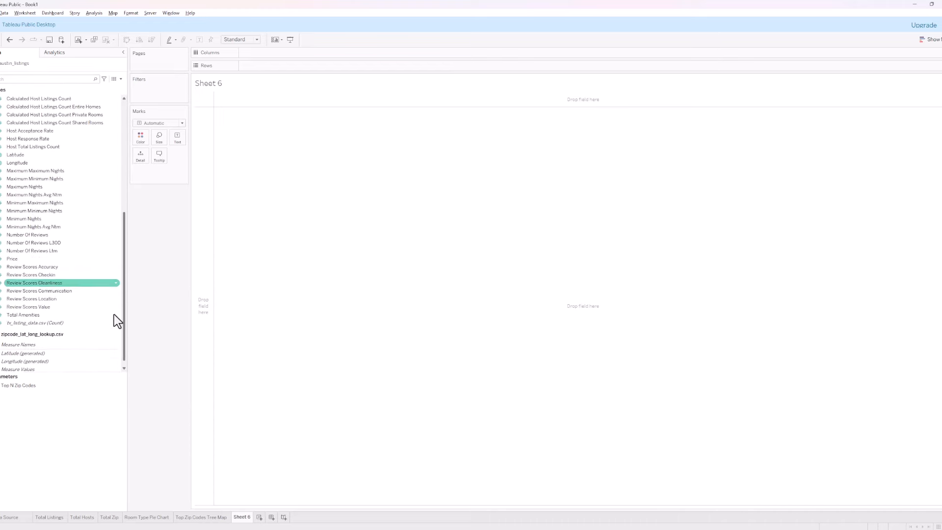
{"action": "scroll", "coordinate": [65, 284], "scroll_direction": "up", "scroll_amount": 6}
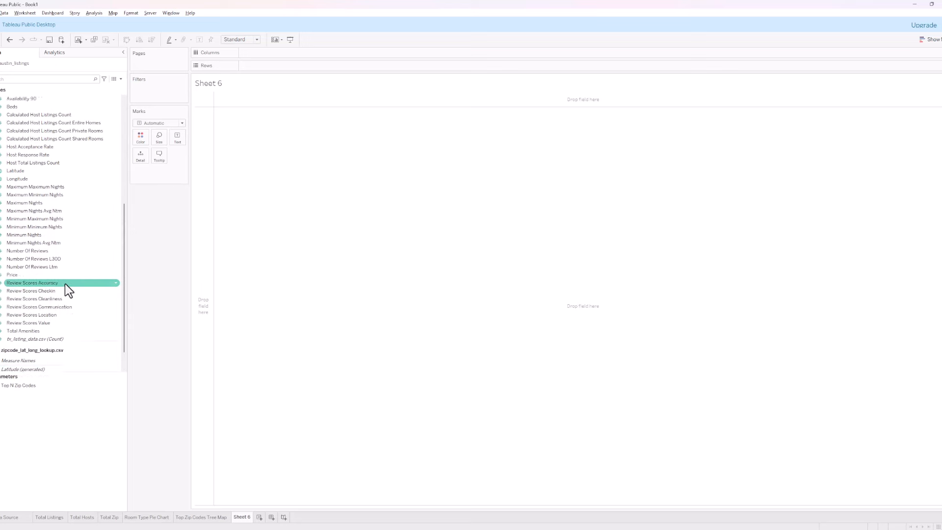
{"action": "scroll", "coordinate": [55, 276], "scroll_direction": "down", "scroll_amount": 6}
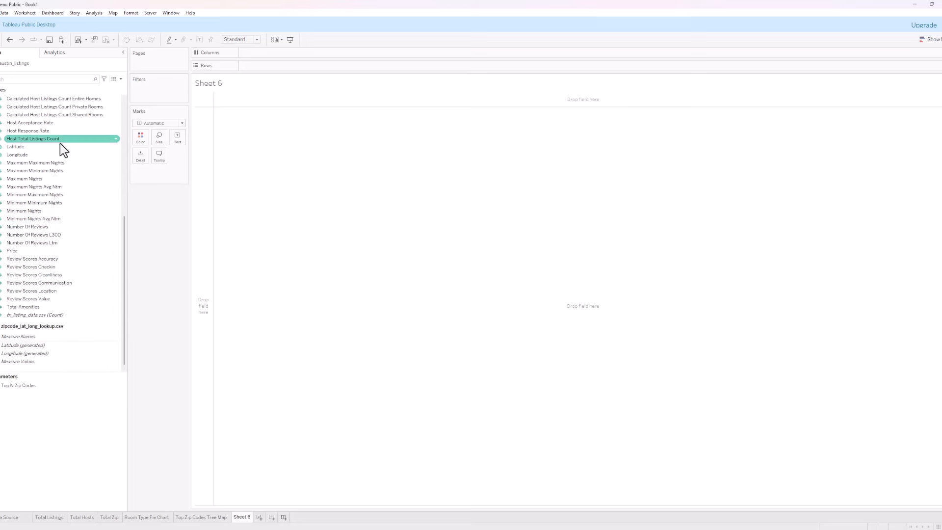
{"action": "double_click", "coordinate": [23, 354]}
{"action": "left_click", "coordinate": [23, 345]}
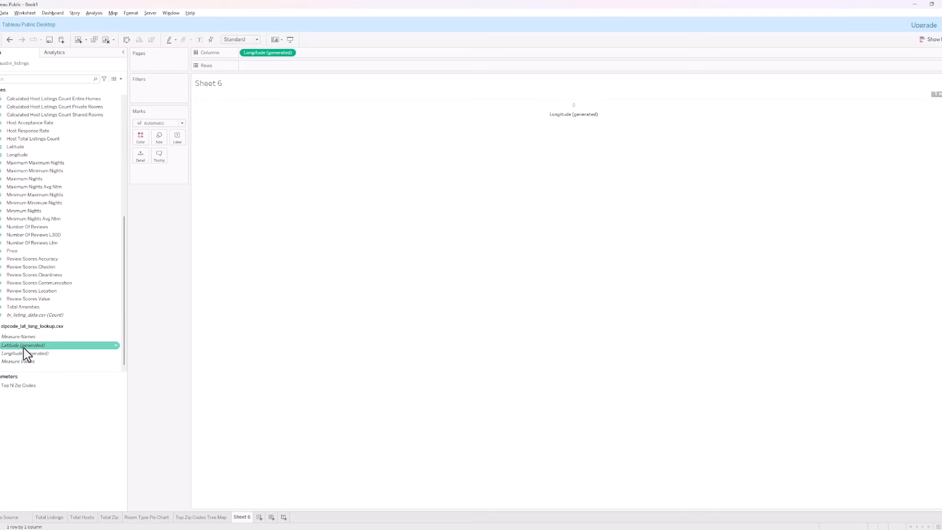
{"action": "double_click", "coordinate": [24, 347]}
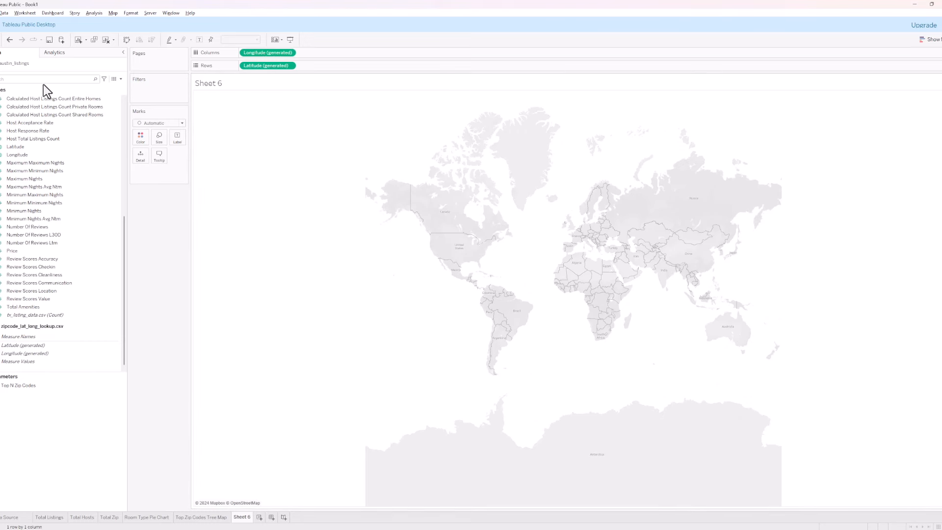
Find the Zip Code field, add it to the marks as Detail, and change the mark type to Map
{"action": "type", "text": "zip"}
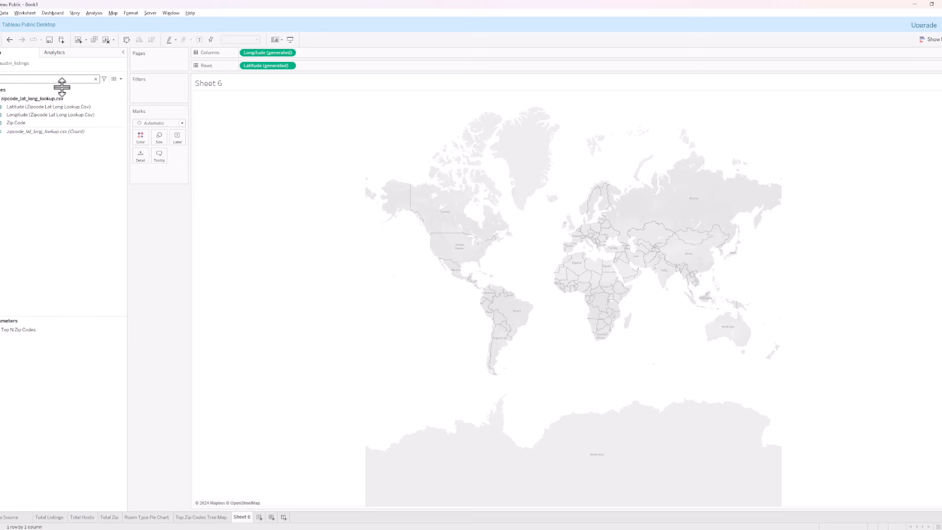
{"action": "left_click", "coordinate": [17, 124]}
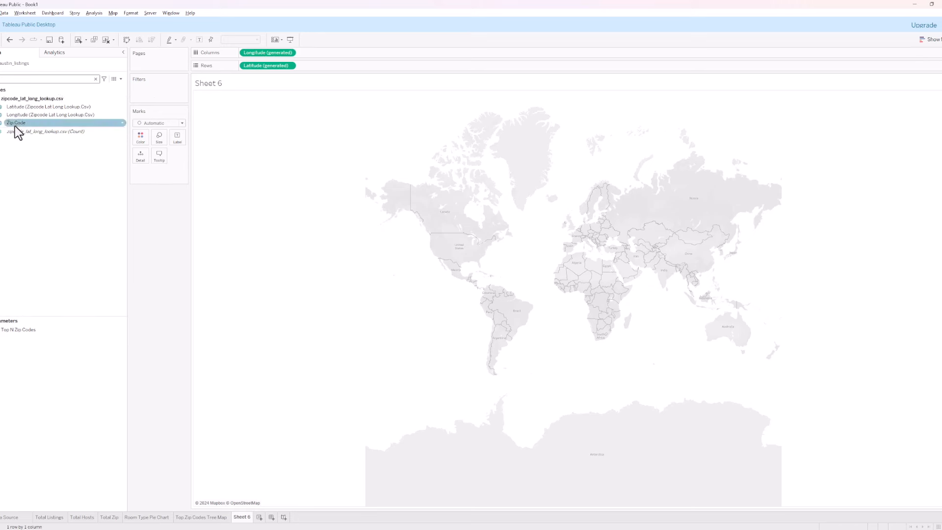
{"action": "left_click_drag", "start_coordinate": [15, 126], "coordinate": [143, 164]}
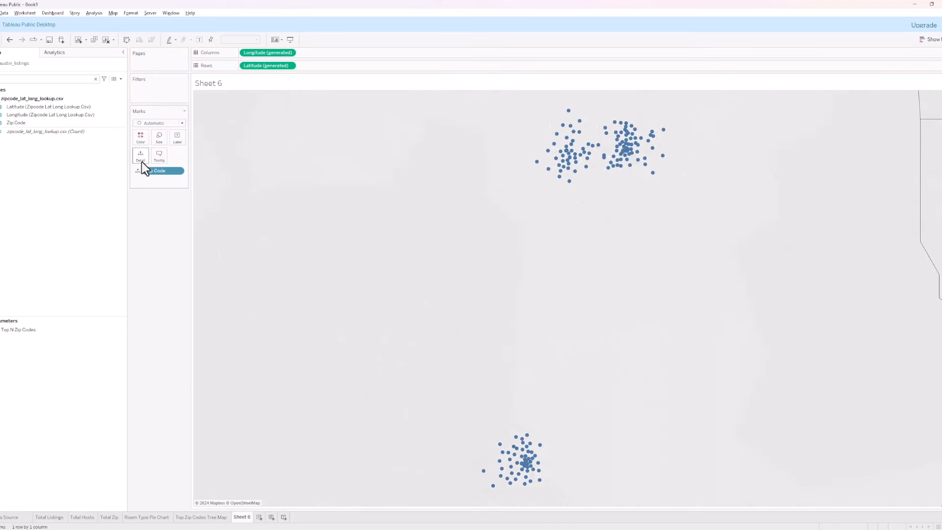
{"action": "left_click", "coordinate": [173, 124]}
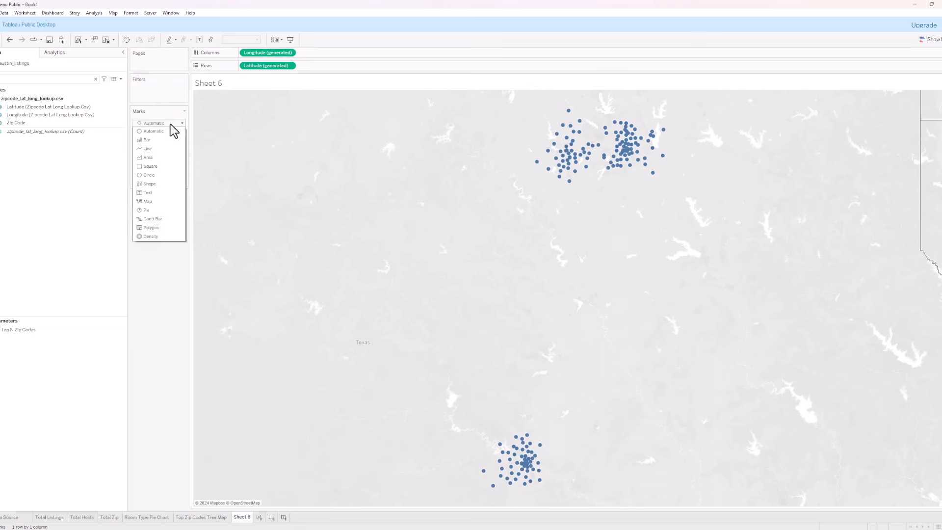
{"action": "left_click", "coordinate": [153, 202]}
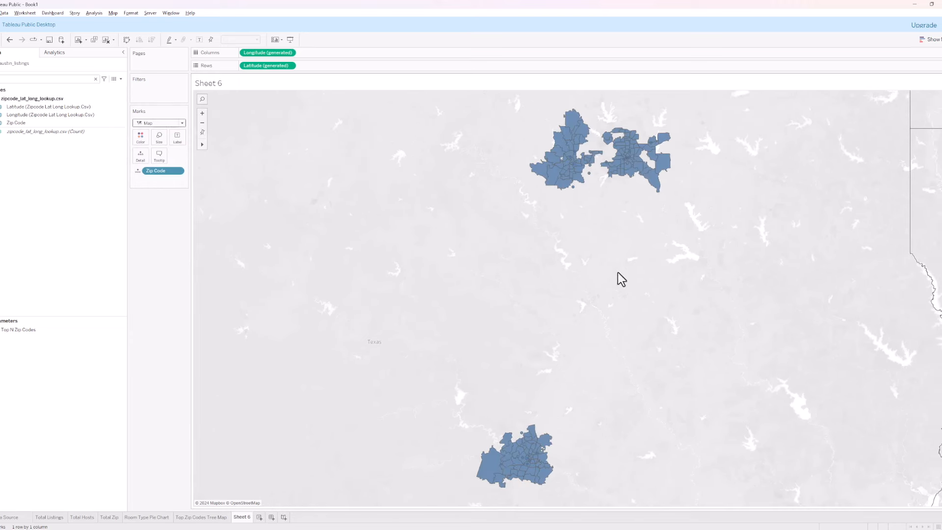
Clear the field search, review the mark fields on the Top Zip Codes Tree Map sheet, and return to Sheet 6
{"action": "left_click", "coordinate": [96, 79]}
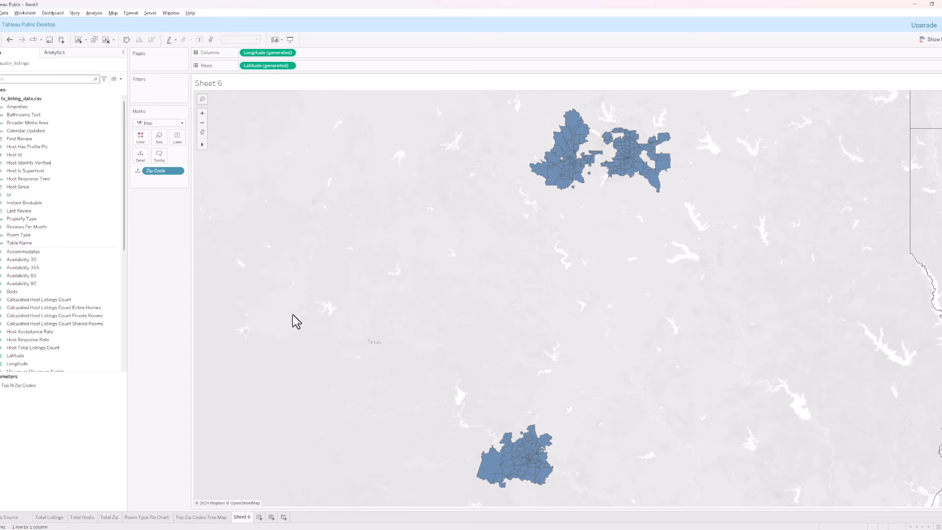
{"action": "mouse_move", "coordinate": [551, 178]}
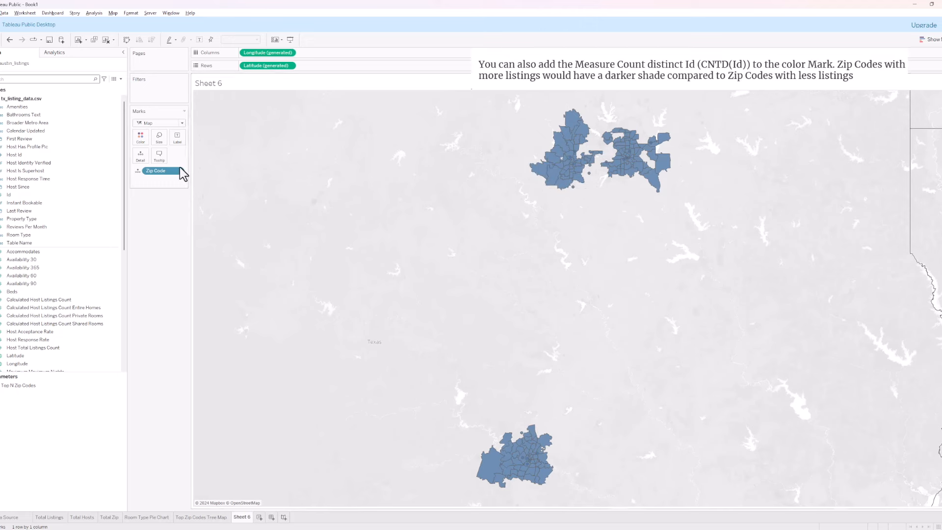
{"action": "left_click", "coordinate": [196, 517]}
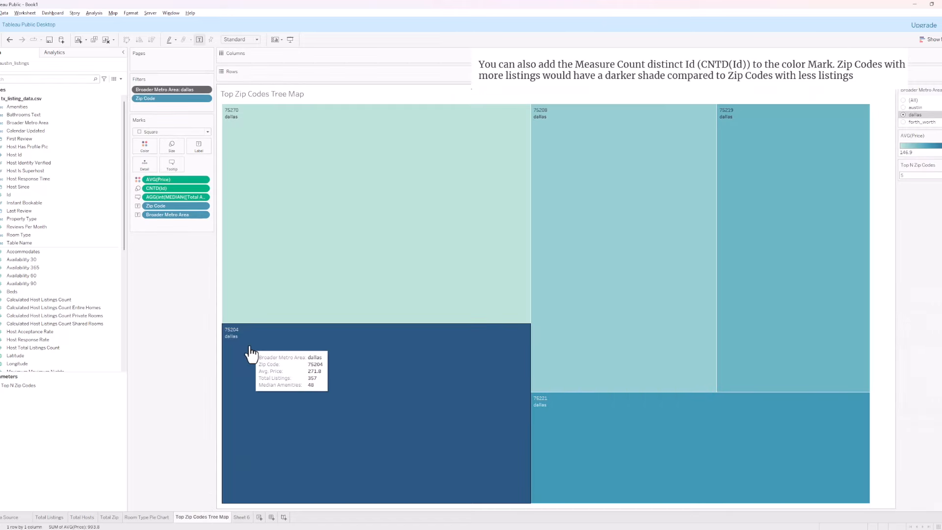
{"action": "left_click", "coordinate": [242, 518]}
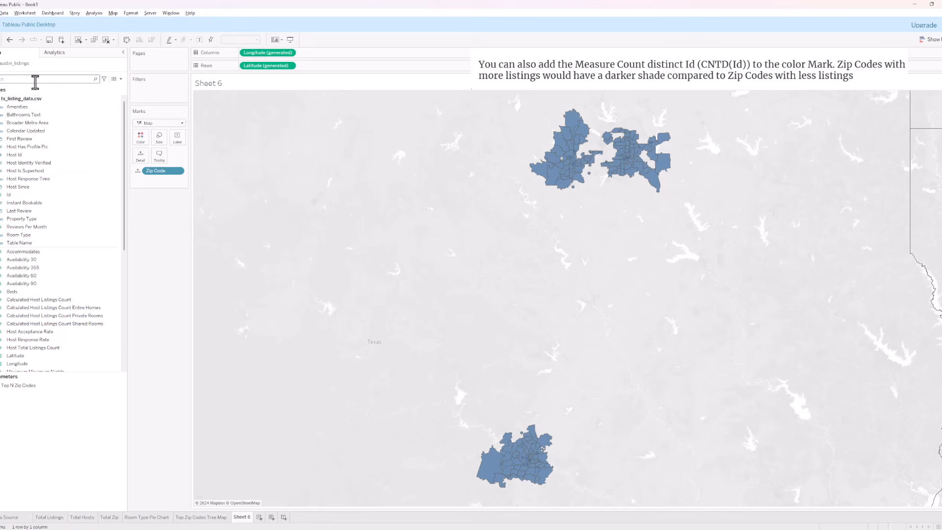
{"action": "left_click", "coordinate": [35, 82]}
{"action": "type", "text": "cntd"}
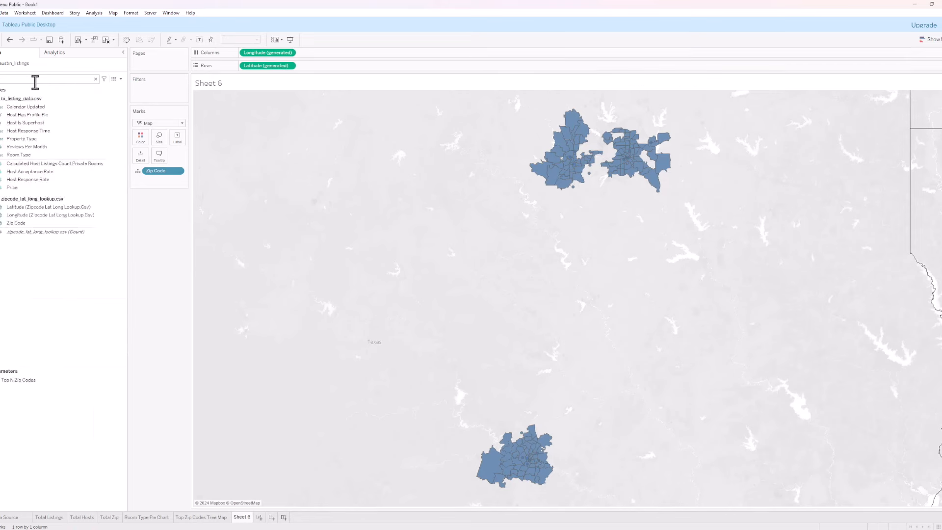
{"action": "key", "text": "BackSpace"}
{"action": "key", "text": "BackSpace"}
{"action": "key", "text": "BackSpace"}
{"action": "key", "text": "BackSpace"}
Find the Price field and color the map's zip code areas by it, aggregated as Average
{"action": "type", "text": "price"}
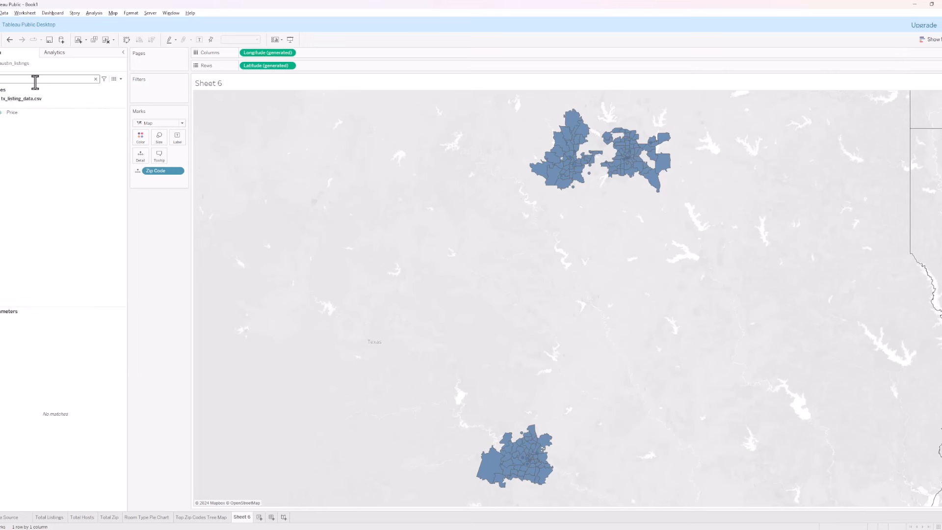
{"action": "left_click_drag", "start_coordinate": [20, 117], "coordinate": [142, 139]}
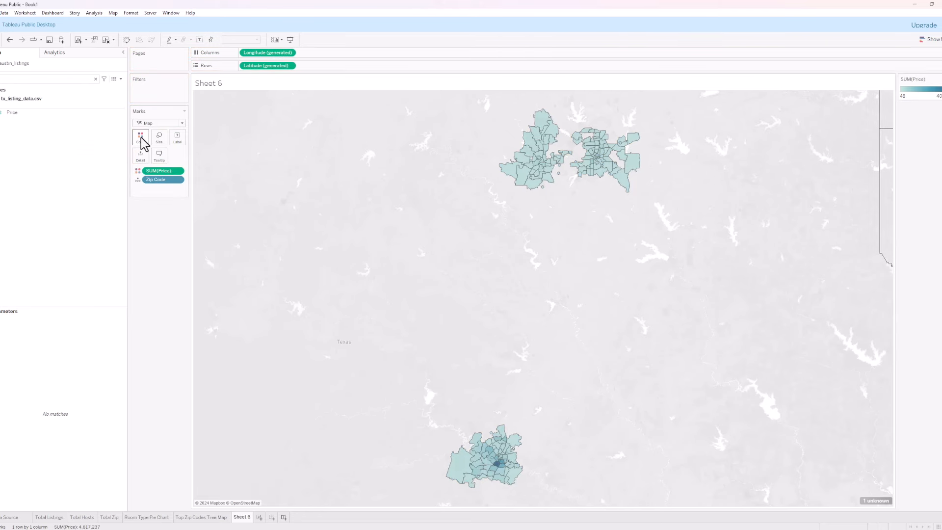
{"action": "left_click", "coordinate": [178, 172]}
{"action": "mouse_move", "coordinate": [210, 253]}
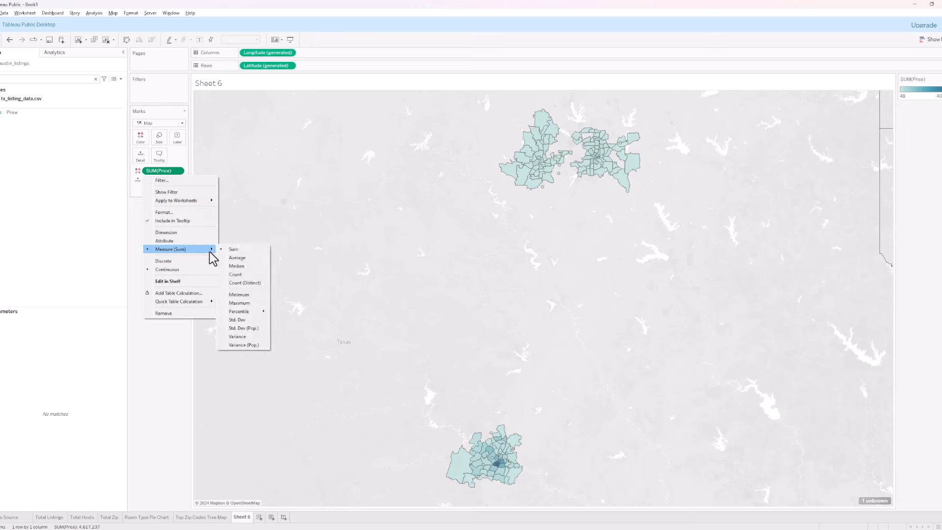
{"action": "left_click", "coordinate": [247, 258]}
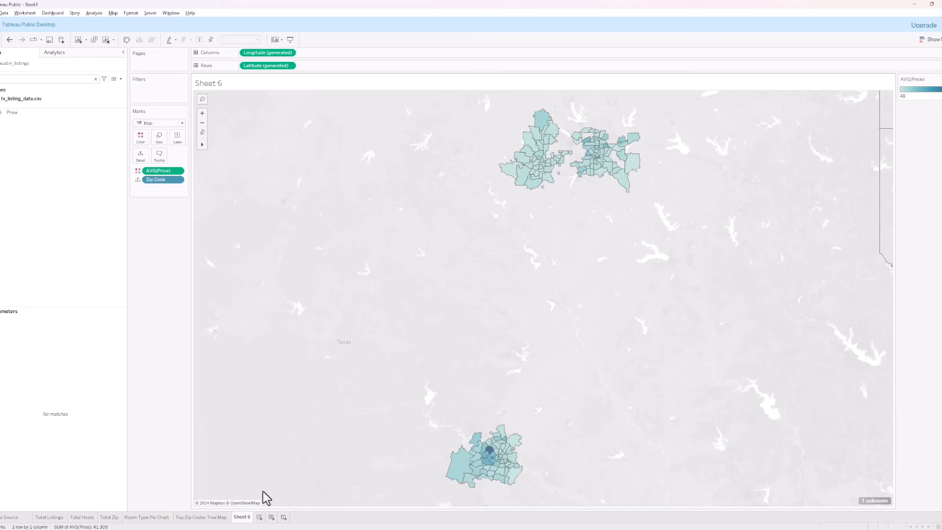
Rename Sheet 6 as "Listing Map"
{"action": "right_click", "coordinate": [241, 517]}
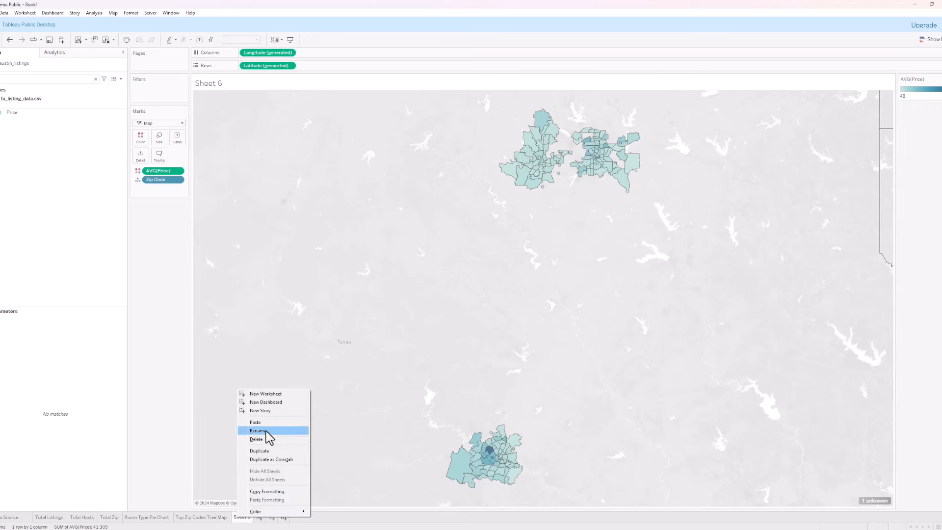
{"action": "left_click", "coordinate": [265, 430]}
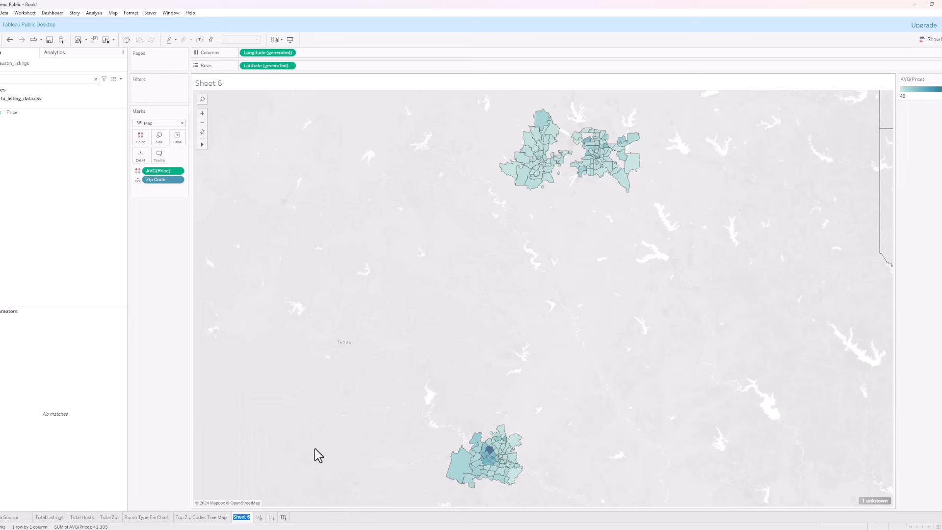
{"action": "type", "text": "Map"}
{"action": "key", "text": "BackSpace"}
{"action": "key", "text": "BackSpace"}
{"action": "key", "text": "BackSpace"}
{"action": "type", "text": "Listing Map"}
{"action": "key", "text": "Return"}
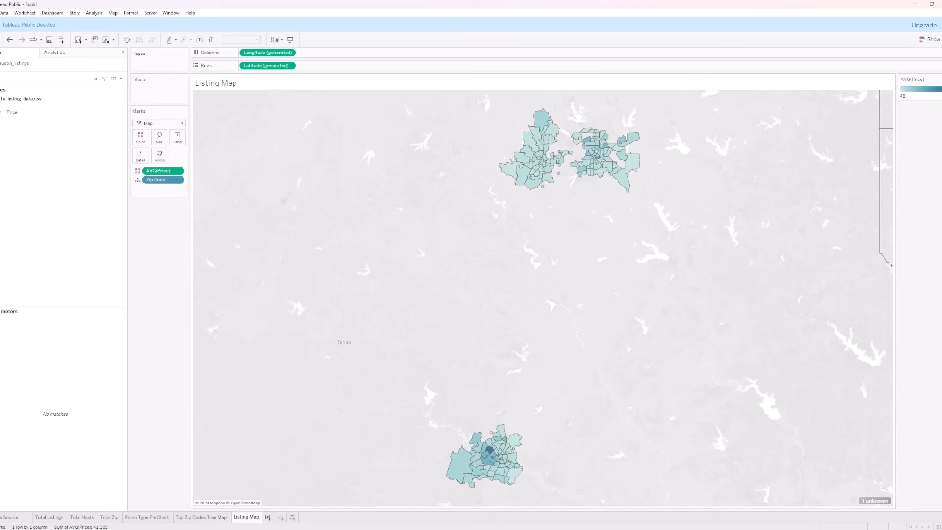
Apply the tree map's Broader Metro Area filter to the Room Type Pie Chart and Listing Map worksheets, and check it on the Listing Map
{"action": "left_click", "coordinate": [215, 518]}
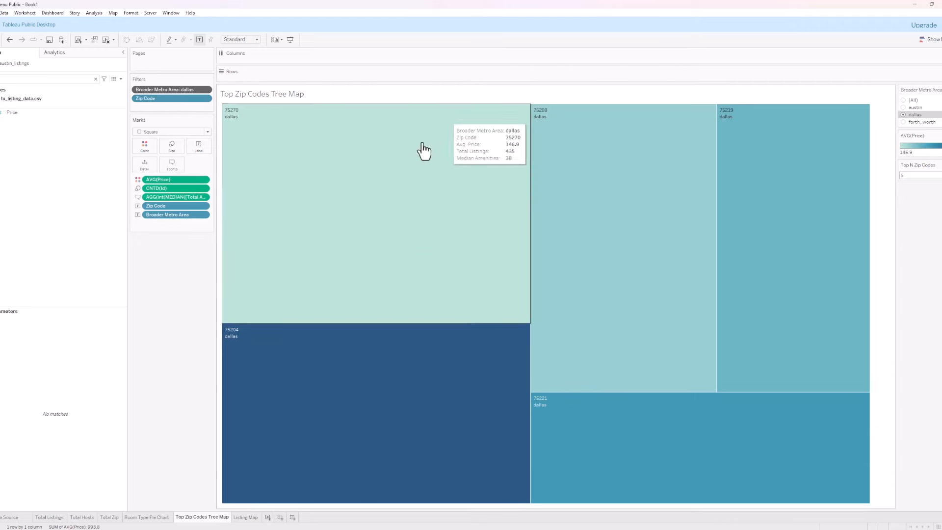
{"action": "mouse_move", "coordinate": [284, 188]}
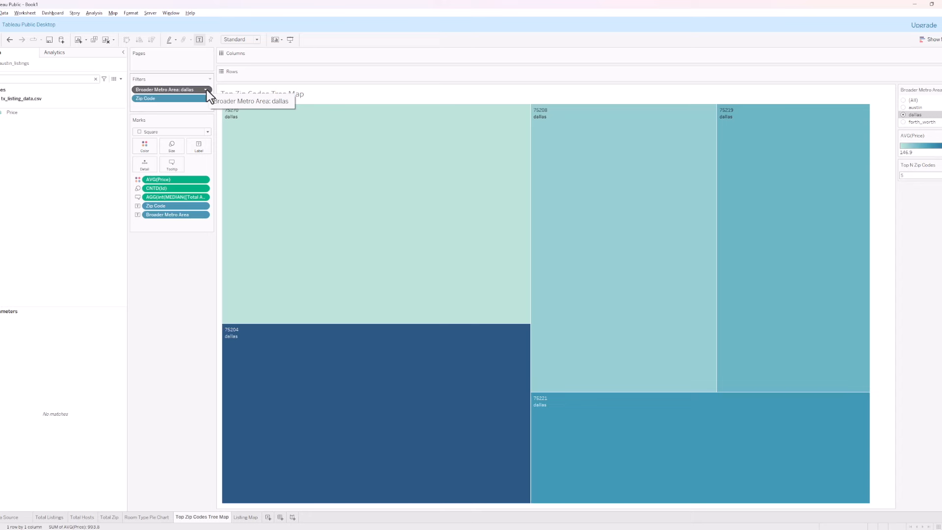
{"action": "mouse_move", "coordinate": [259, 521]}
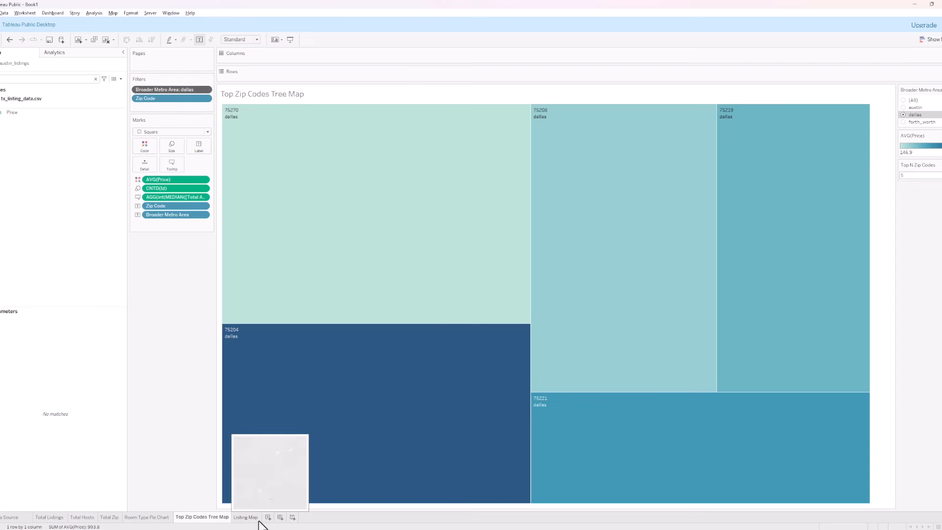
{"action": "left_click", "coordinate": [206, 89]}
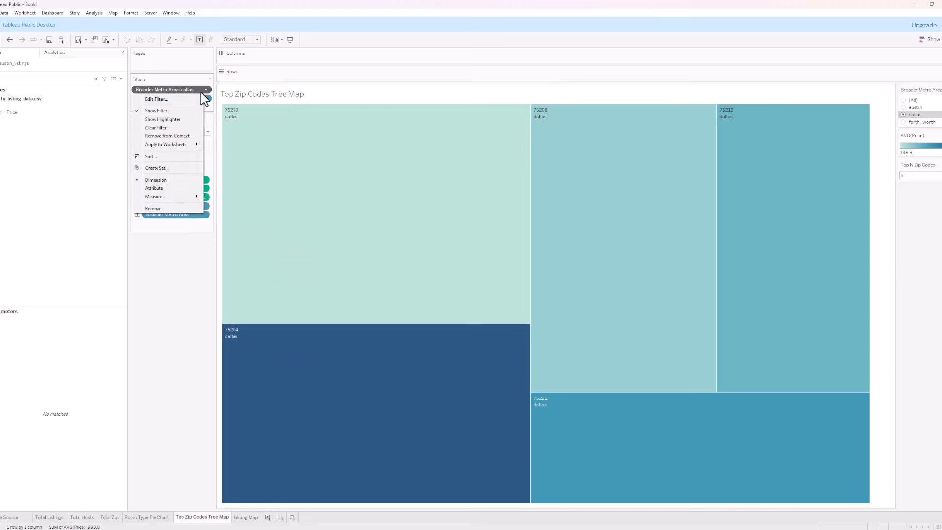
{"action": "mouse_move", "coordinate": [174, 145]}
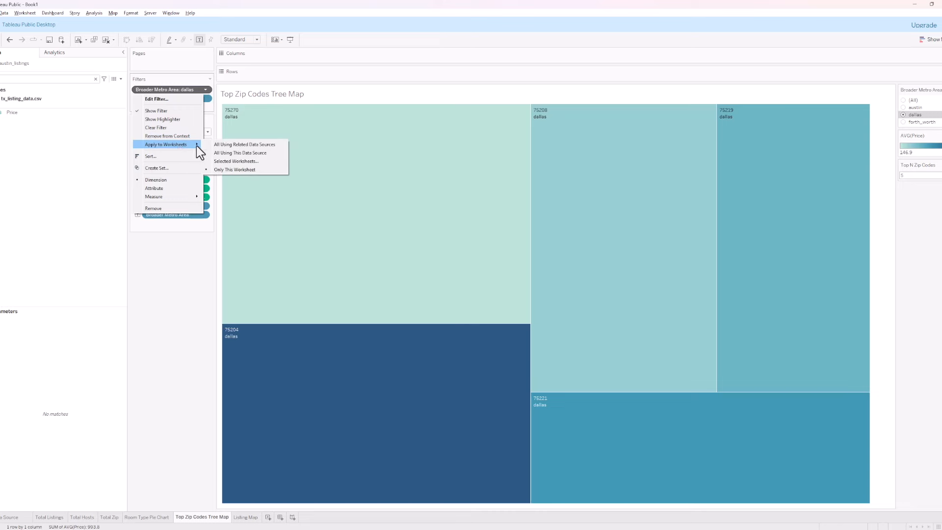
{"action": "left_click", "coordinate": [252, 160]}
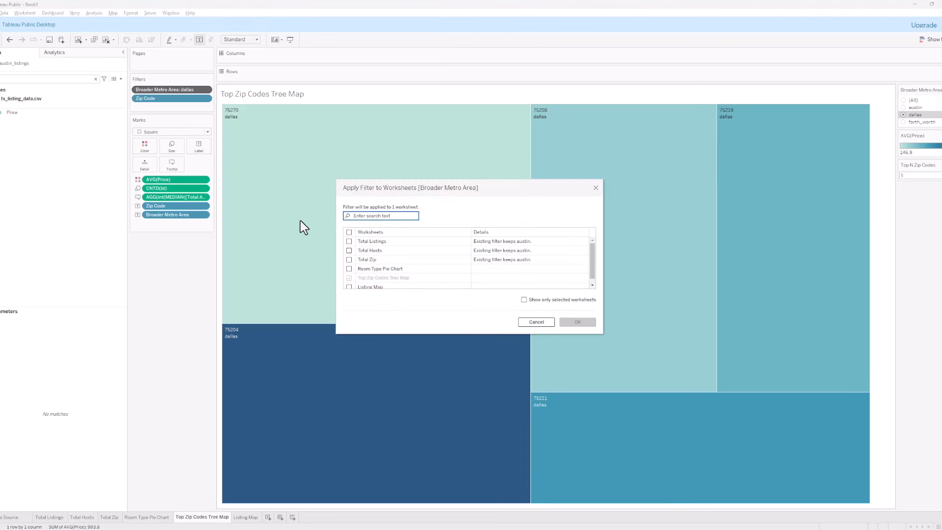
{"action": "left_click", "coordinate": [349, 269]}
{"action": "scroll", "coordinate": [351, 272], "scroll_direction": "down", "scroll_amount": 1}
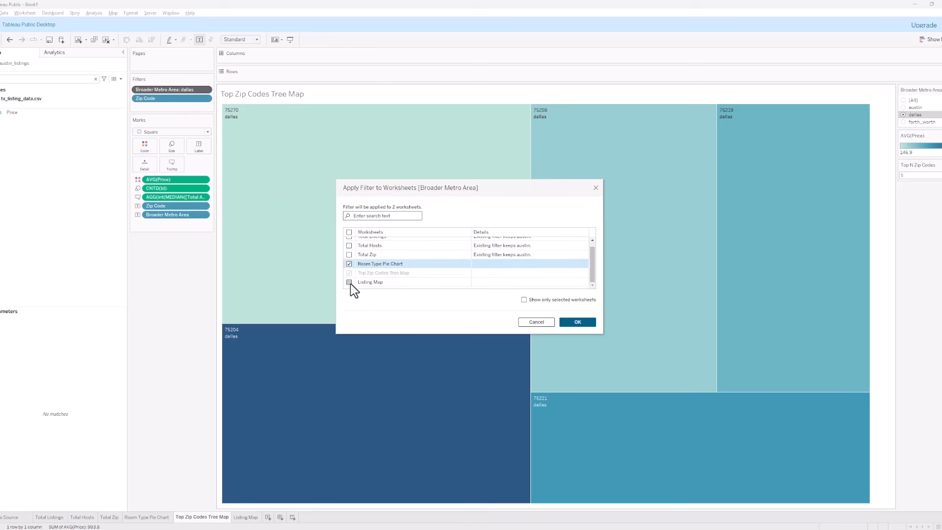
{"action": "left_click", "coordinate": [349, 282]}
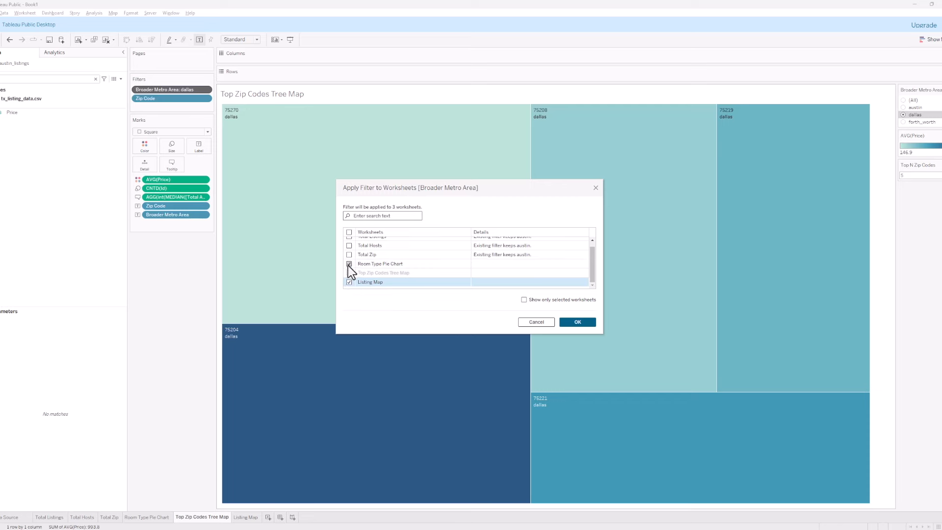
{"action": "left_click", "coordinate": [575, 322]}
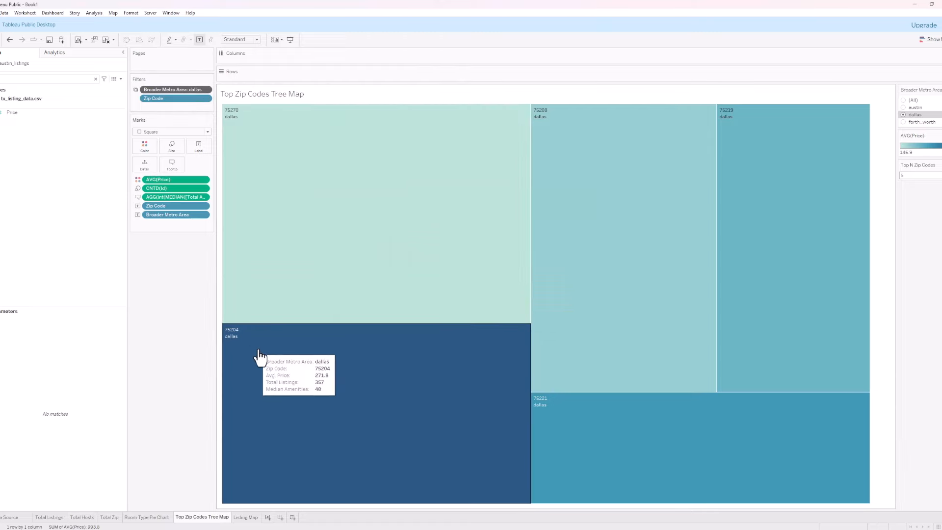
{"action": "left_click", "coordinate": [240, 518]}
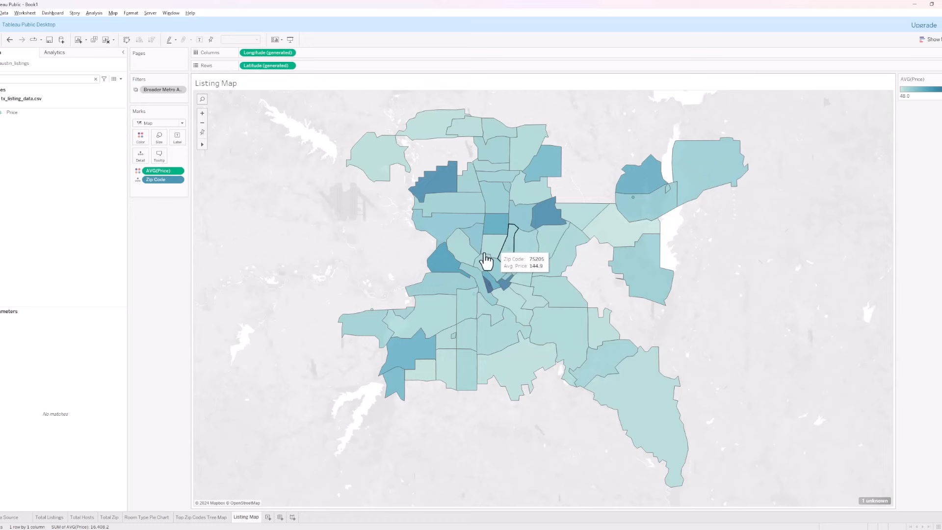
Check the metro area filter on the Room Type Pie Chart sheet and widen the Listing Map's shelf area to fit the full filter name
{"action": "left_click", "coordinate": [162, 518]}
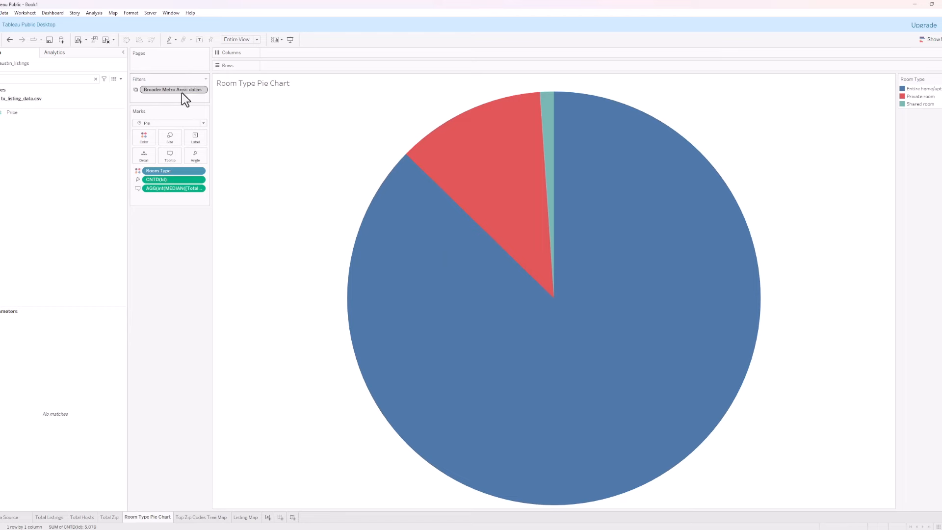
{"action": "left_click", "coordinate": [247, 517]}
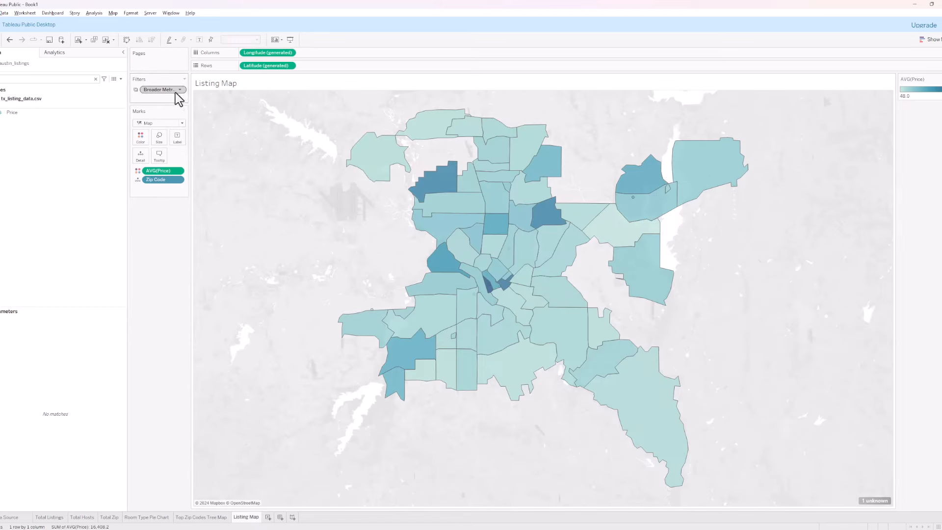
{"action": "left_click_drag", "start_coordinate": [191, 94], "coordinate": [244, 98]}
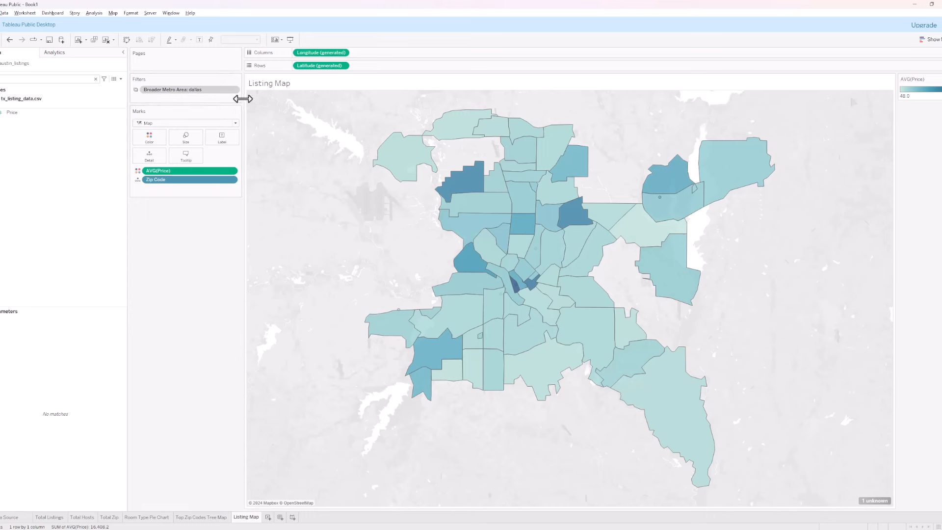
{"action": "left_click_drag", "start_coordinate": [243, 98], "coordinate": [233, 98]}
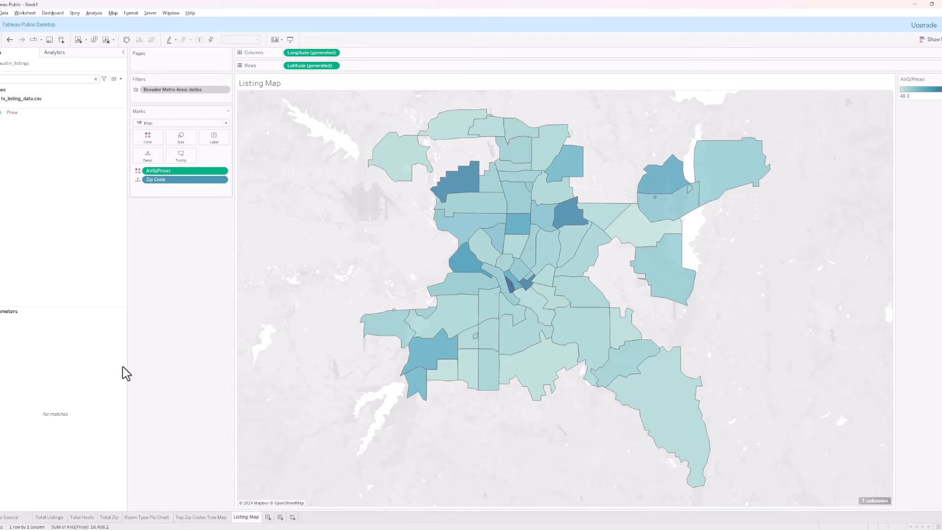
{"action": "mouse_move", "coordinate": [45, 519]}
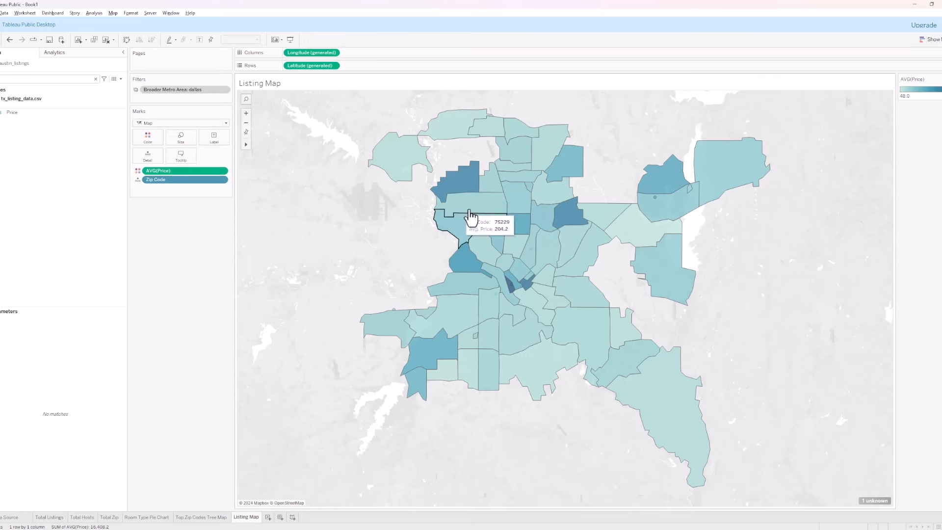
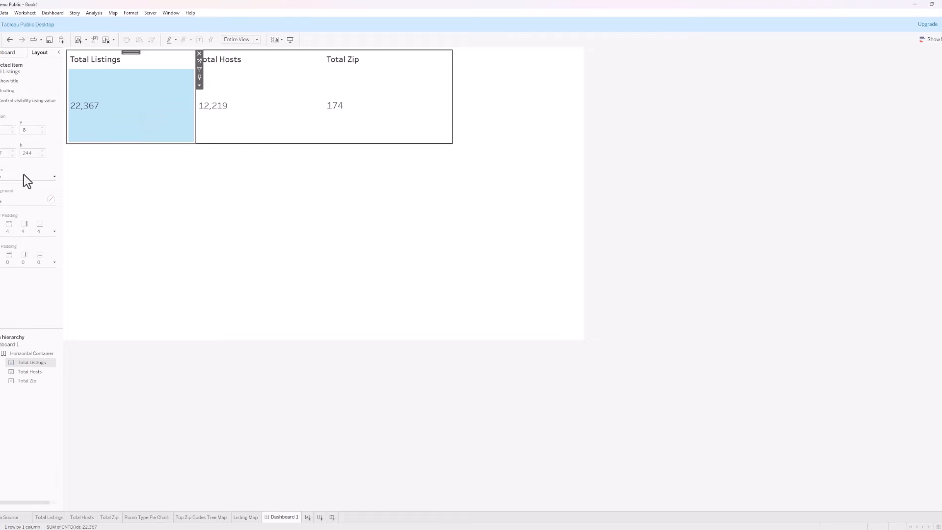
Give the Total Listings, Total Hosts and Total Zip sheets on Dashboard 1 a thin solid border each
{"action": "left_click", "coordinate": [152, 197]}
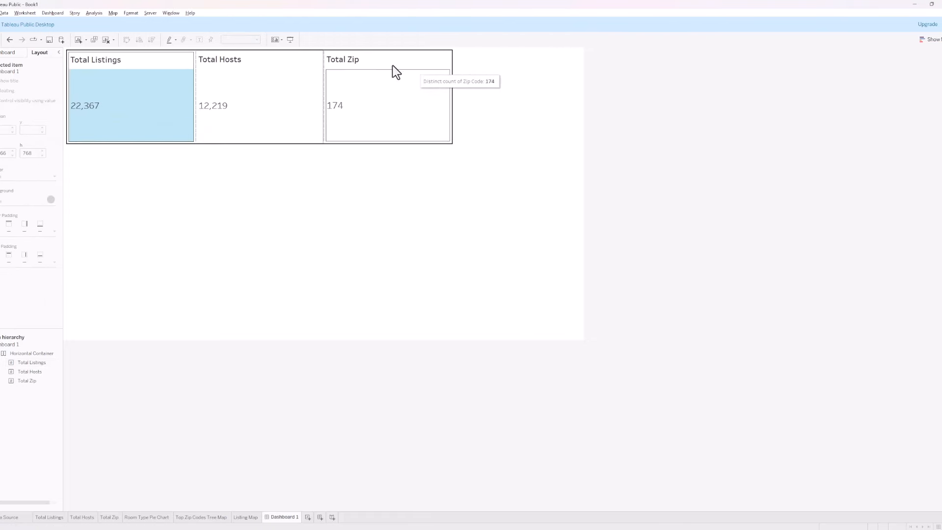
{"action": "left_click", "coordinate": [299, 90]}
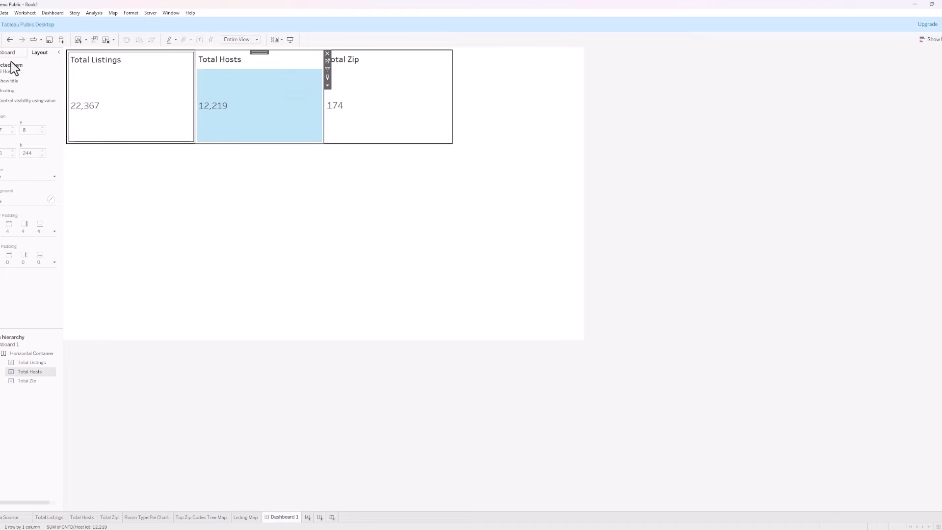
{"action": "left_click", "coordinate": [35, 175]}
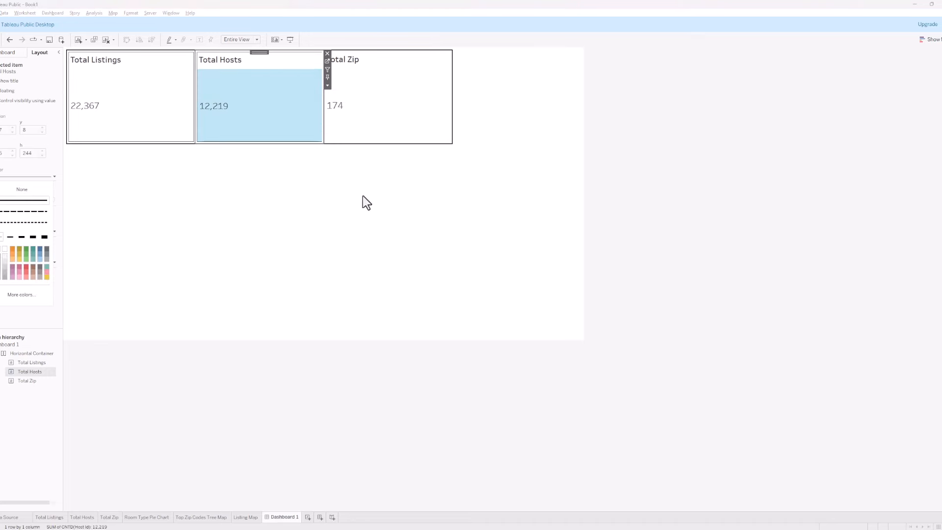
{"action": "left_click", "coordinate": [398, 133]}
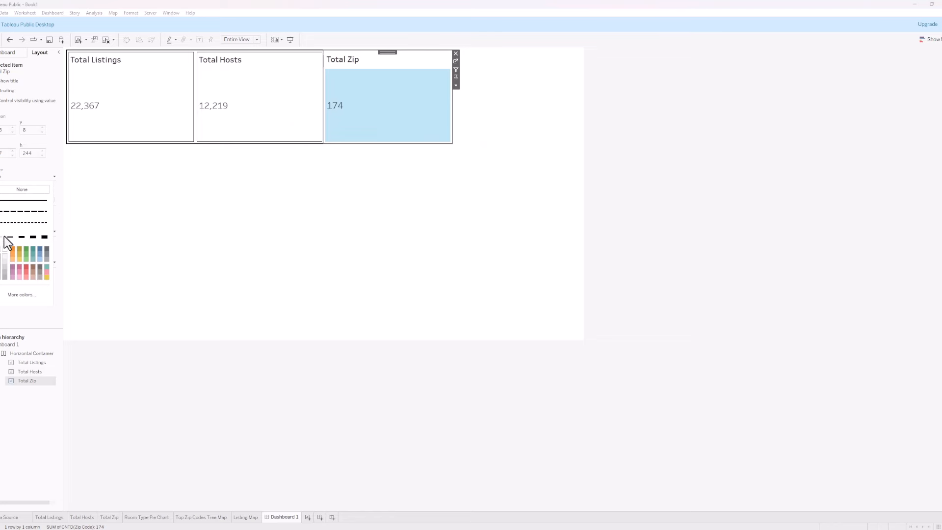
{"action": "left_click", "coordinate": [423, 208]}
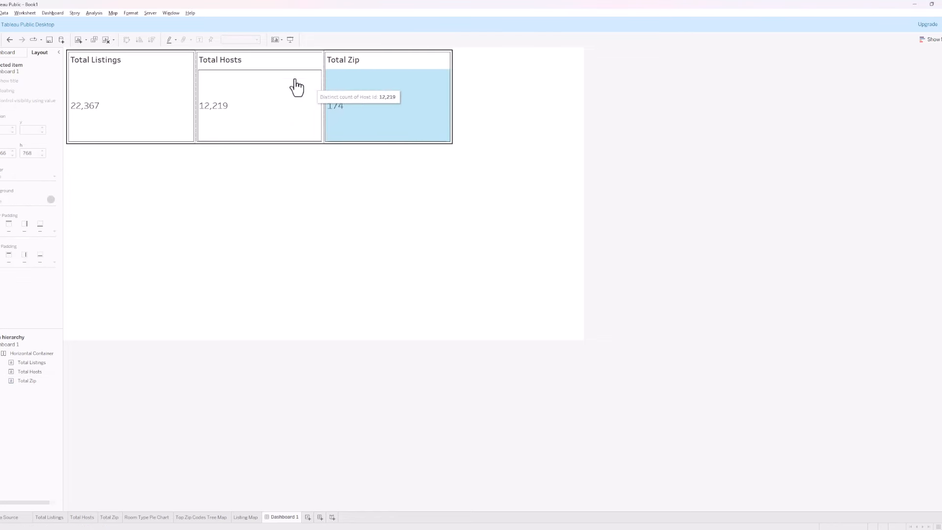
Distribute the contents of the horizontal container holding the three total sheets evenly
{"action": "left_click", "coordinate": [452, 52]}
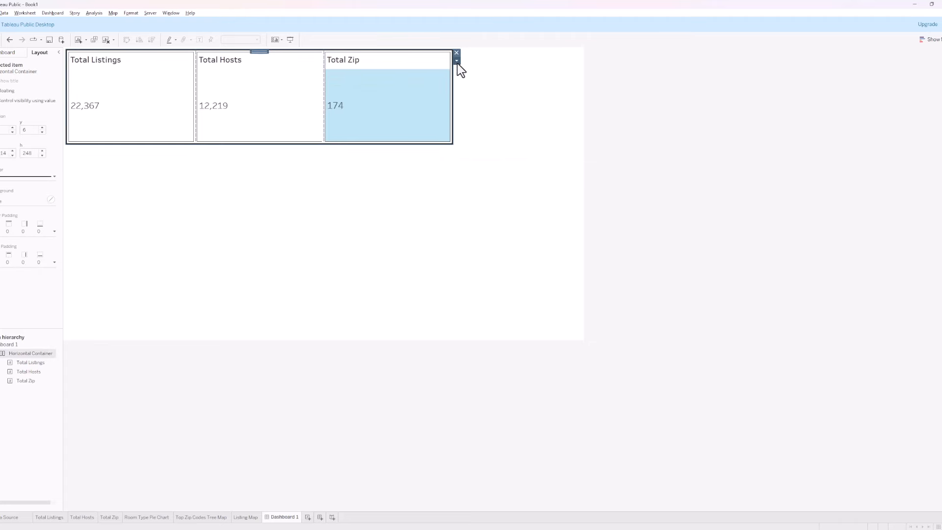
{"action": "left_click", "coordinate": [457, 62]}
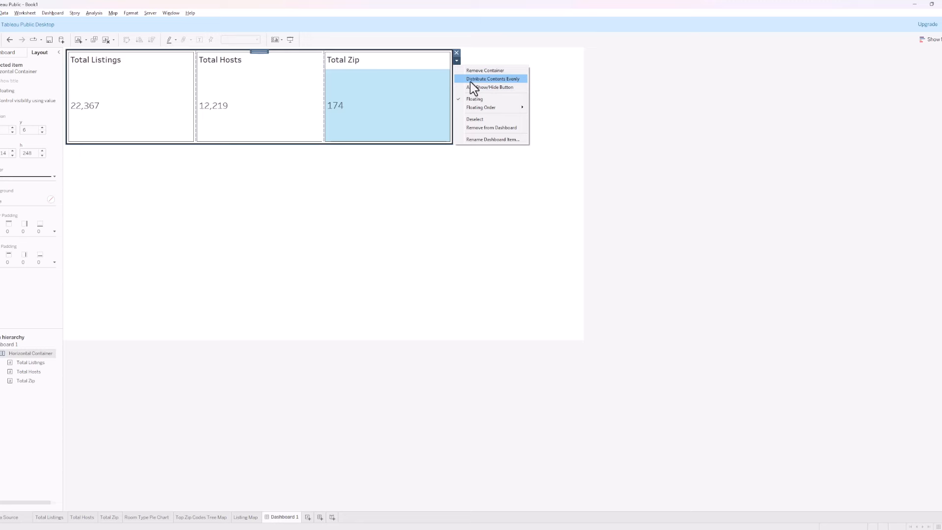
{"action": "left_click", "coordinate": [470, 79]}
{"action": "left_click", "coordinate": [452, 183]}
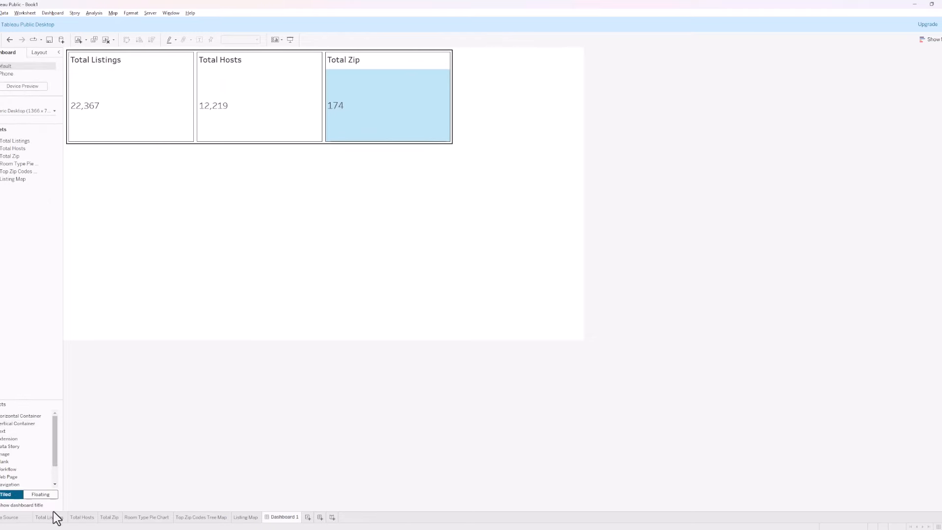
Add a floating vertical container about 248 px high beside the Total Zip sheet, sized to fill the dashboard's remaining width
{"action": "left_click_drag", "start_coordinate": [9, 423], "coordinate": [454, 50]}
{"action": "left_click_drag", "start_coordinate": [623, 146], "coordinate": [583, 144]}
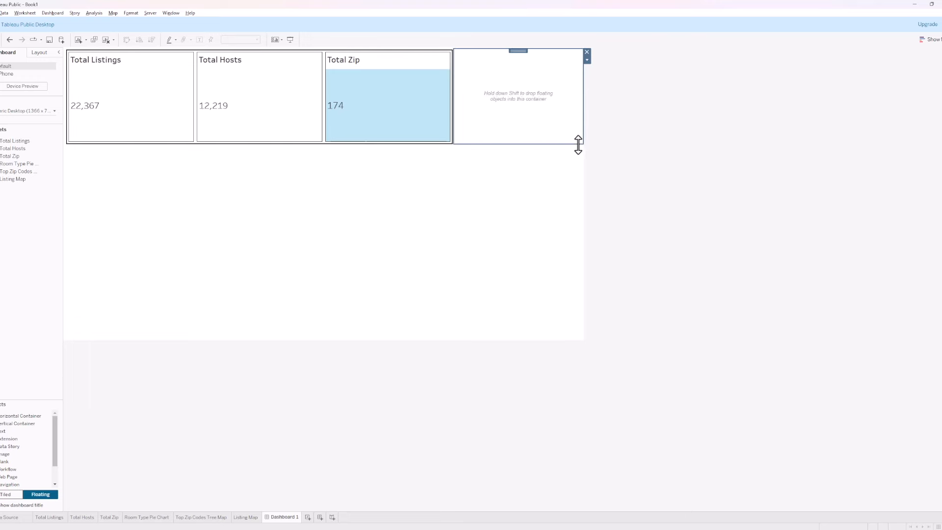
{"action": "left_click_drag", "start_coordinate": [580, 144], "coordinate": [579, 144]}
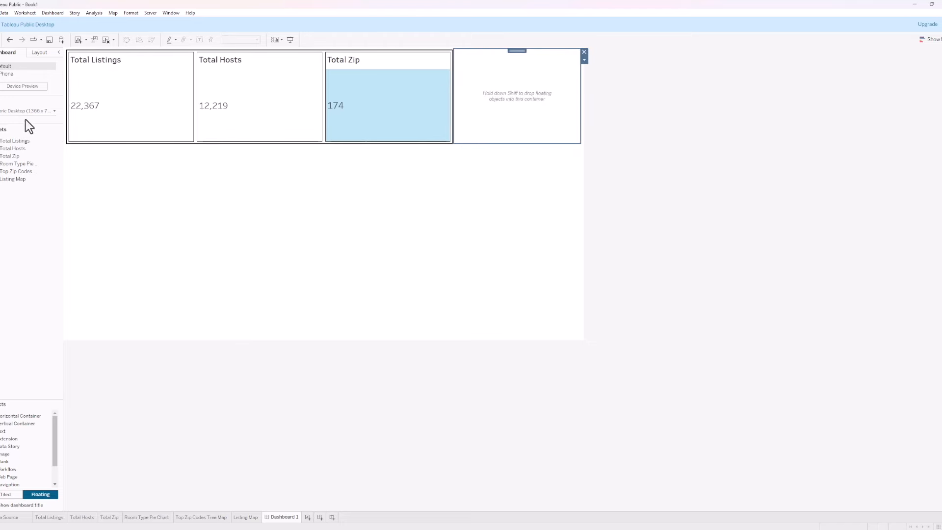
Give the empty vertical container a solid black border in the second line thickness
{"action": "left_click", "coordinate": [43, 54]}
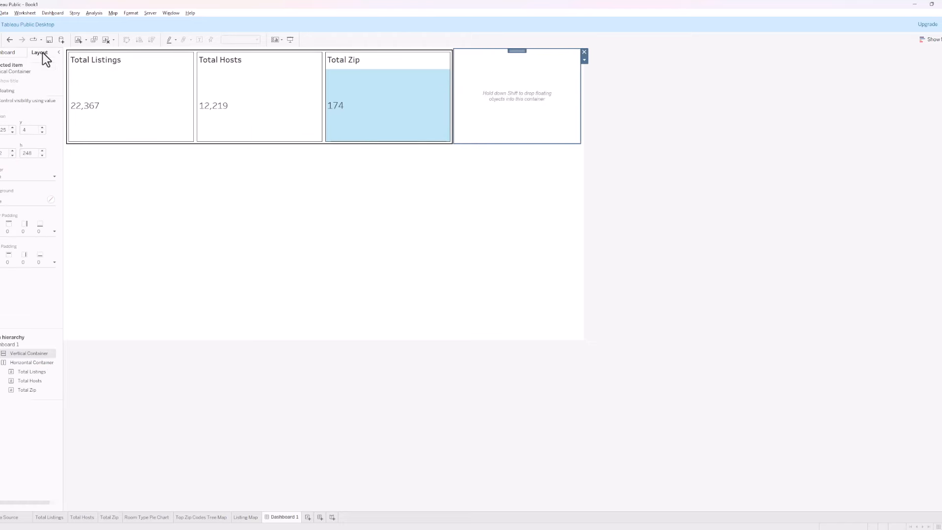
{"action": "left_click", "coordinate": [9, 177]}
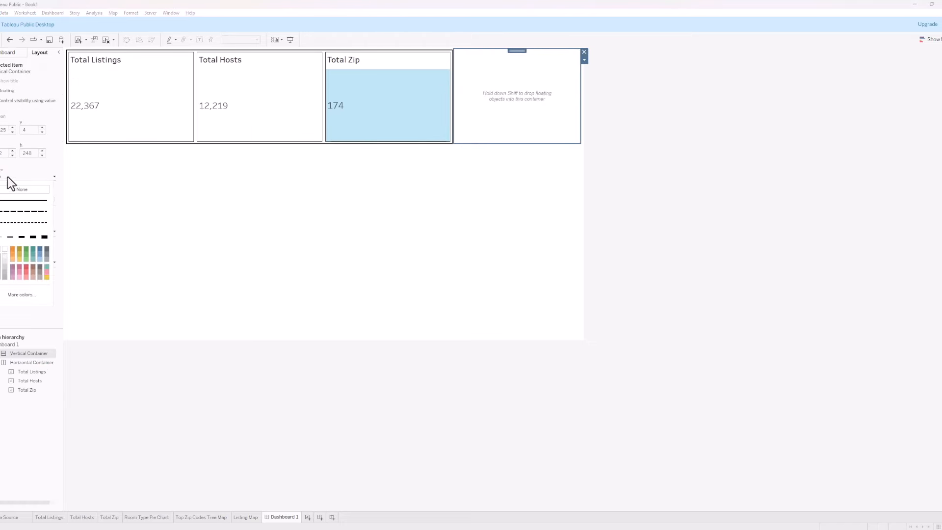
{"action": "left_click", "coordinate": [10, 238]}
{"action": "left_click", "coordinate": [382, 259]}
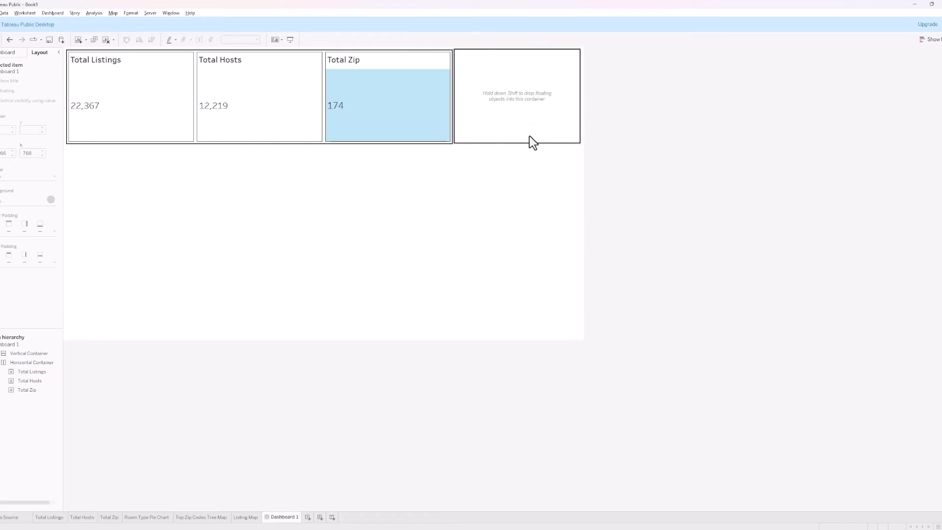
Place the Room Type Pie Chart as a floating sheet beneath the vertical container, about 505 px high and matching the container's width
{"action": "left_click", "coordinate": [12, 55]}
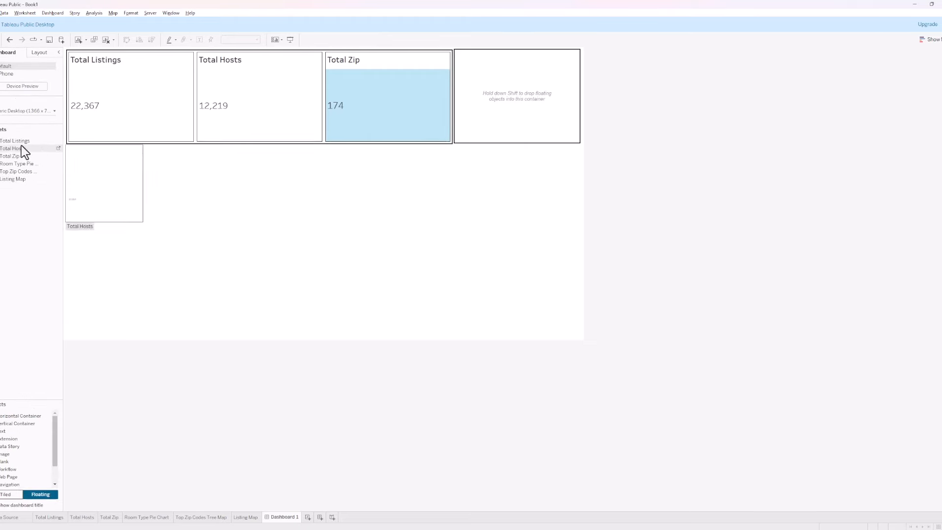
{"action": "mouse_move", "coordinate": [24, 171]}
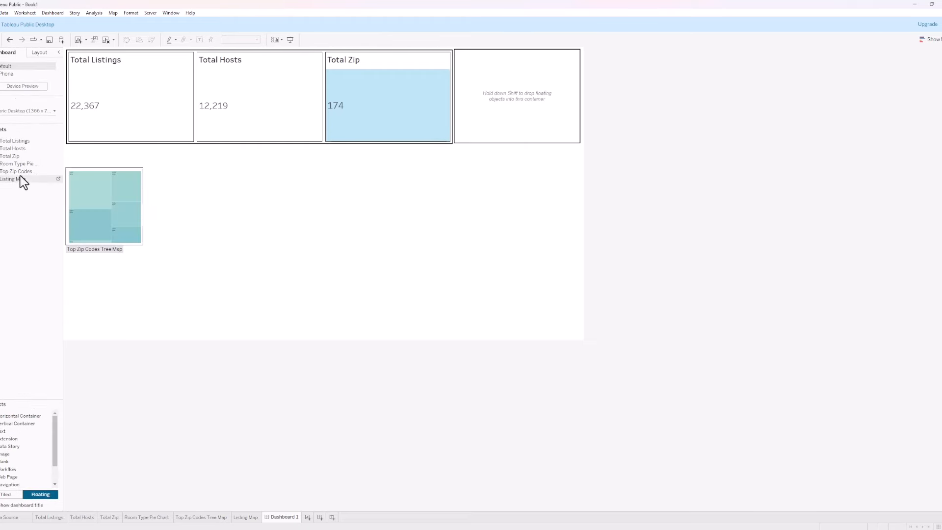
{"action": "right_click", "coordinate": [21, 166]}
{"action": "left_click", "coordinate": [16, 252]}
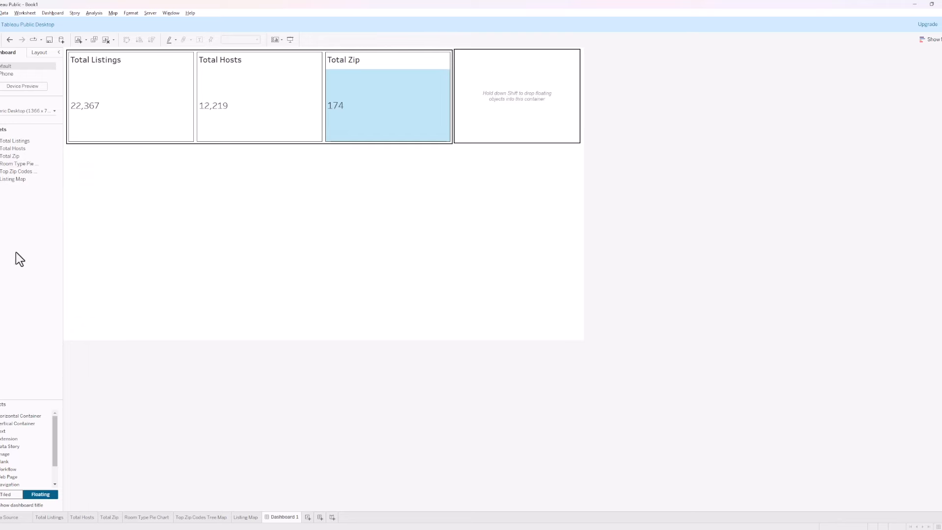
{"action": "left_click_drag", "start_coordinate": [14, 165], "coordinate": [455, 145]}
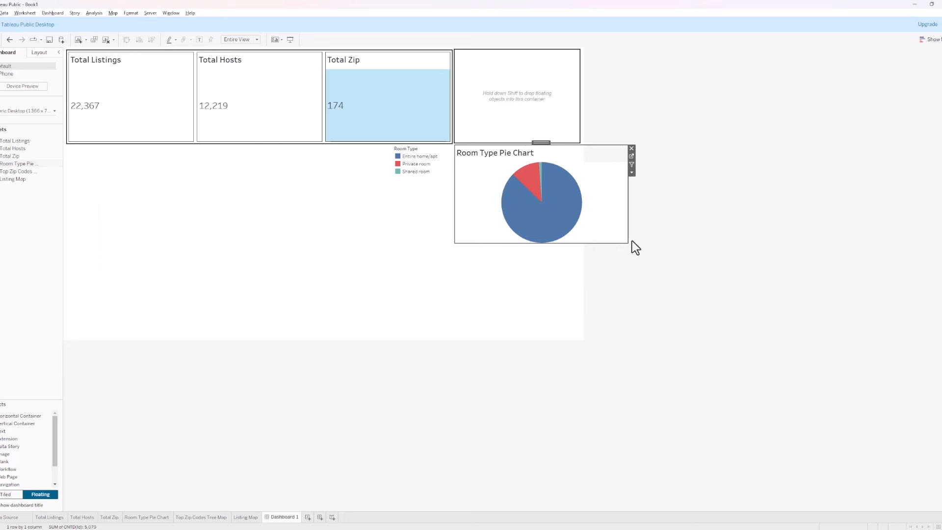
{"action": "left_click_drag", "start_coordinate": [627, 240], "coordinate": [582, 338]}
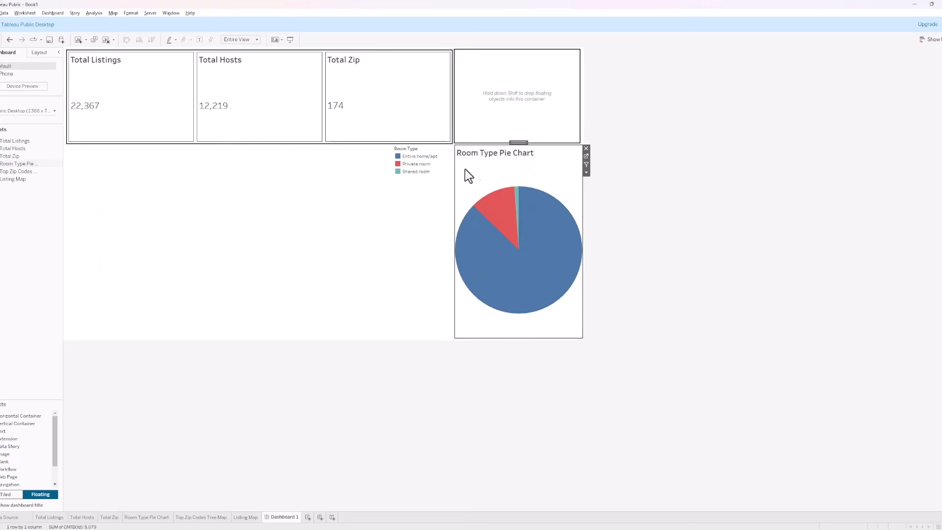
Move the Room Type legend between the pie chart's title and the pie, and widen it until its entries form two columns
{"action": "left_click", "coordinate": [428, 173]}
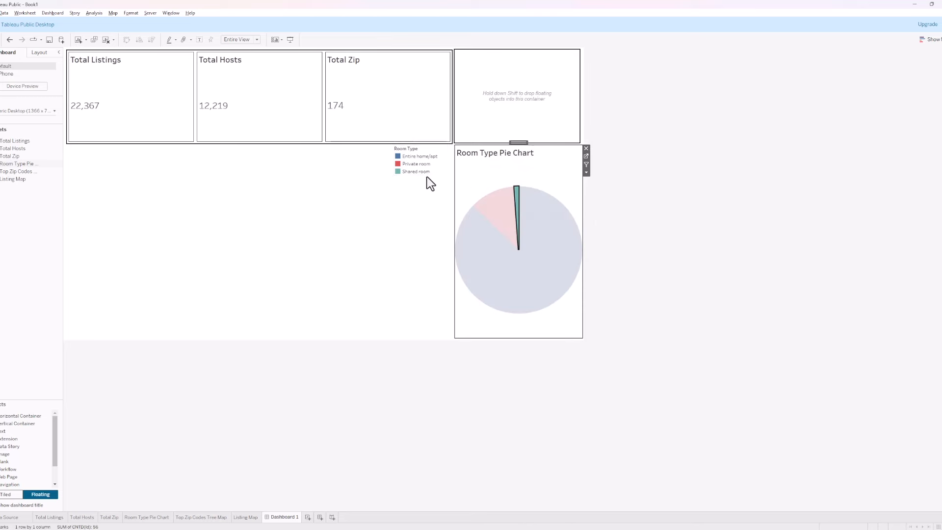
{"action": "left_click", "coordinate": [429, 172]}
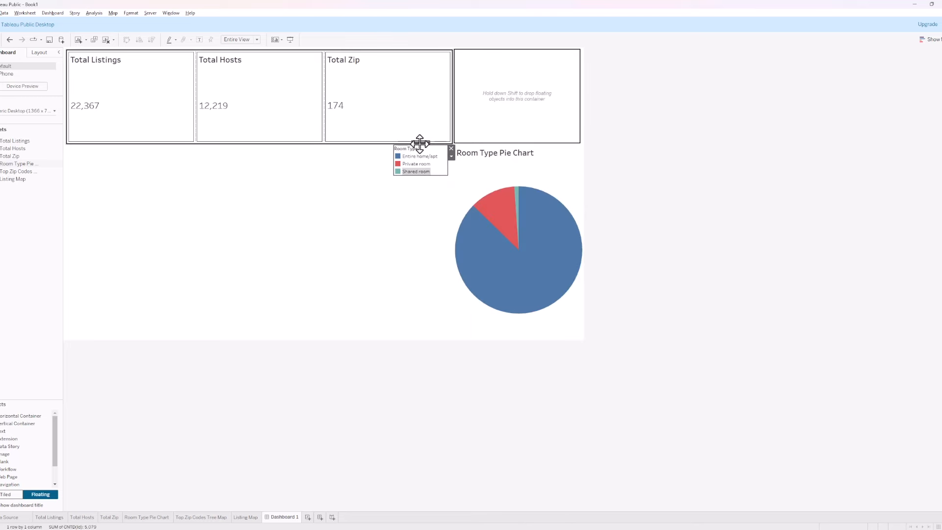
{"action": "left_click_drag", "start_coordinate": [420, 143], "coordinate": [516, 157]}
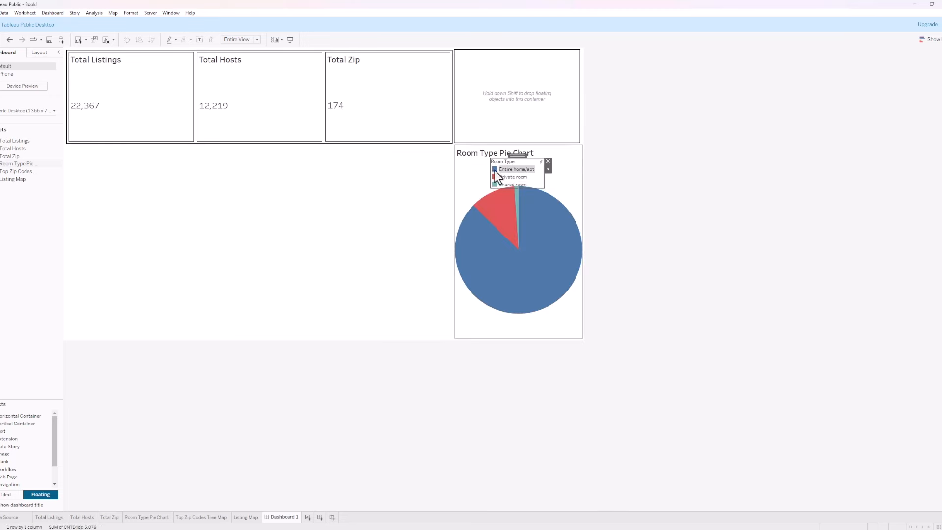
{"action": "left_click_drag", "start_coordinate": [518, 155], "coordinate": [510, 159]}
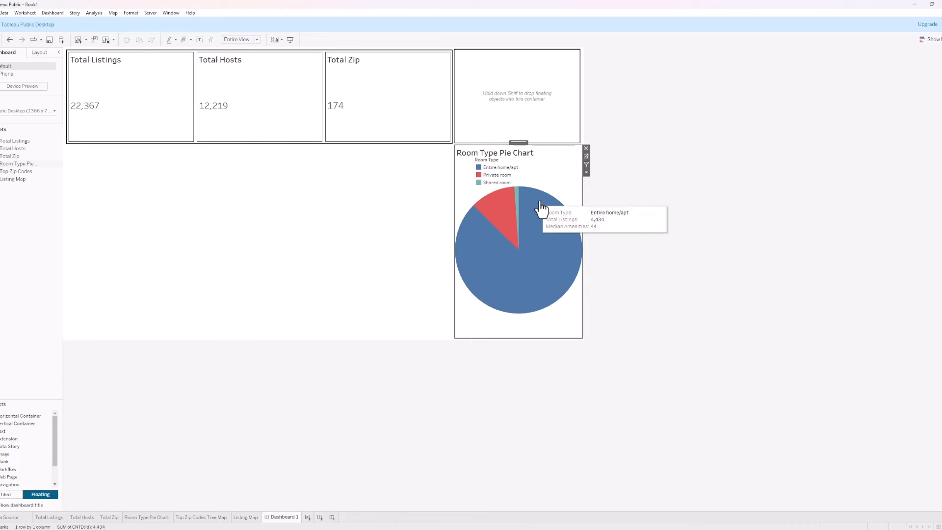
{"action": "left_click", "coordinate": [493, 158]}
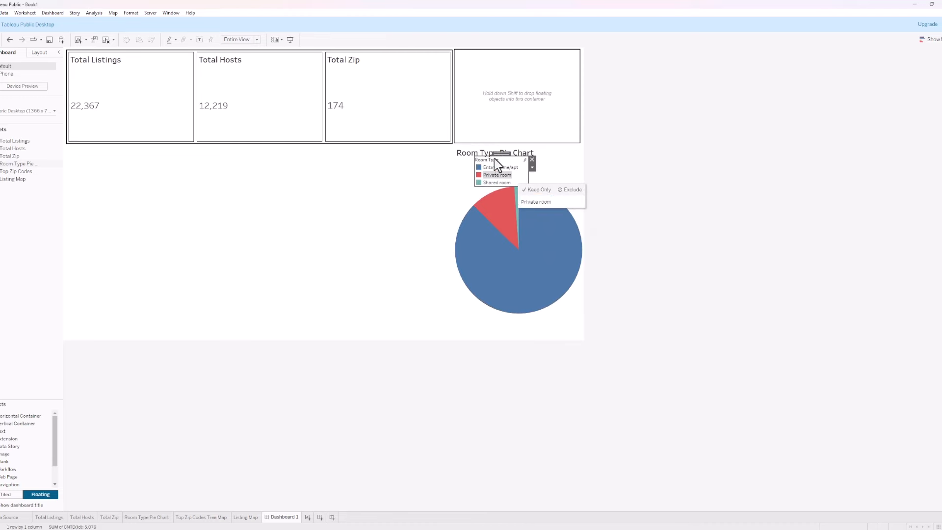
{"action": "left_click_drag", "start_coordinate": [527, 176], "coordinate": [551, 180]}
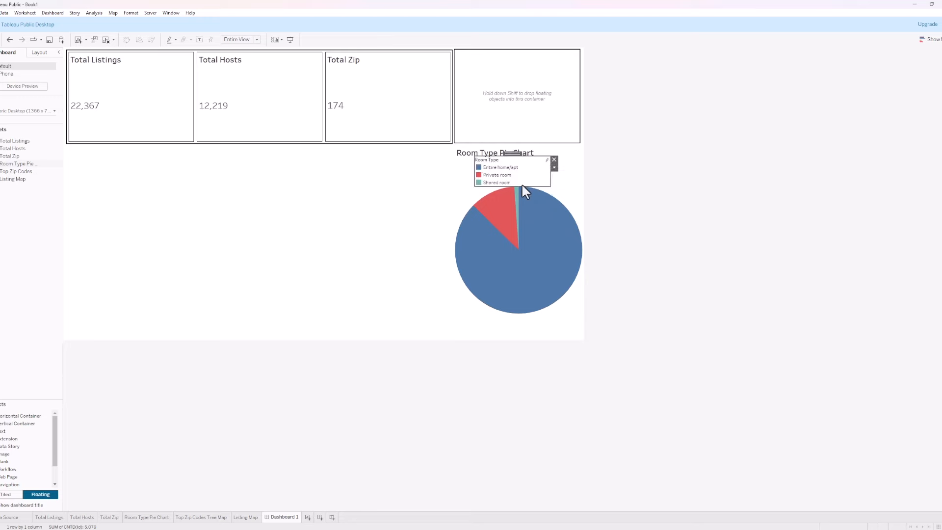
{"action": "left_click_drag", "start_coordinate": [471, 181], "coordinate": [470, 185]}
{"action": "left_click_drag", "start_coordinate": [549, 183], "coordinate": [572, 190]}
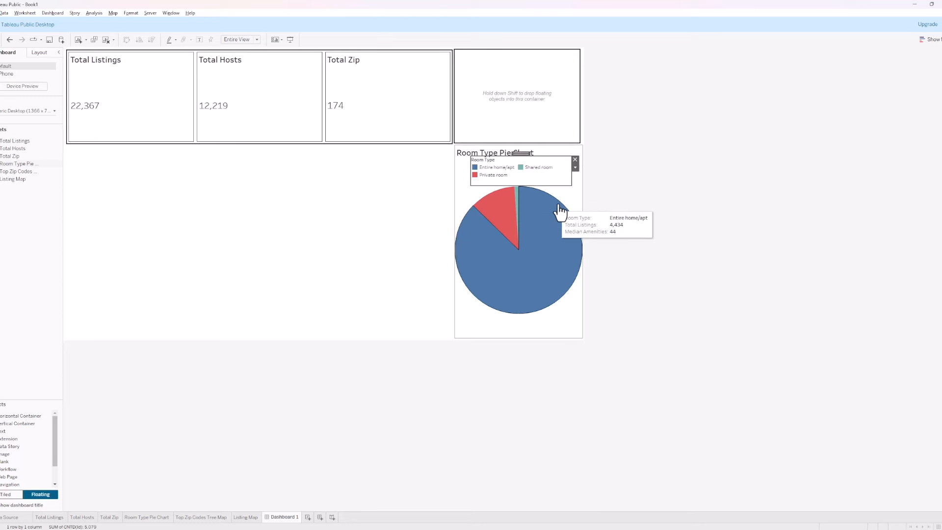
{"action": "left_click_drag", "start_coordinate": [537, 157], "coordinate": [540, 162]}
{"action": "left_click", "coordinate": [622, 210]}
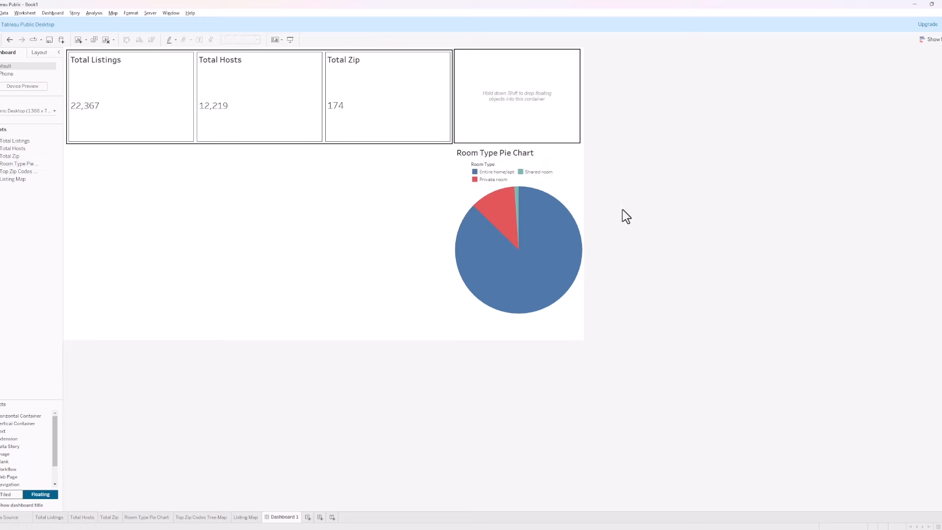
Give the Room Type Pie Chart a solid black border in the second line thickness
{"action": "left_click", "coordinate": [581, 184]}
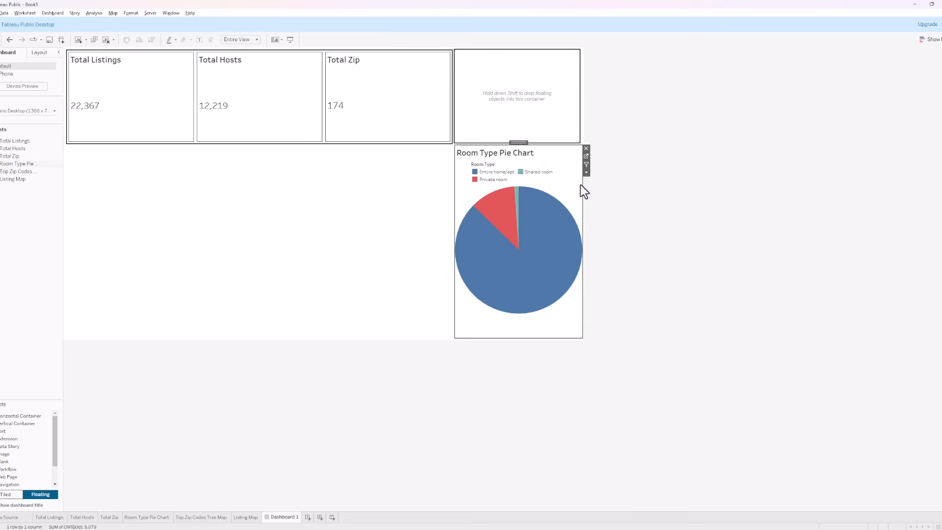
{"action": "left_click", "coordinate": [44, 55]}
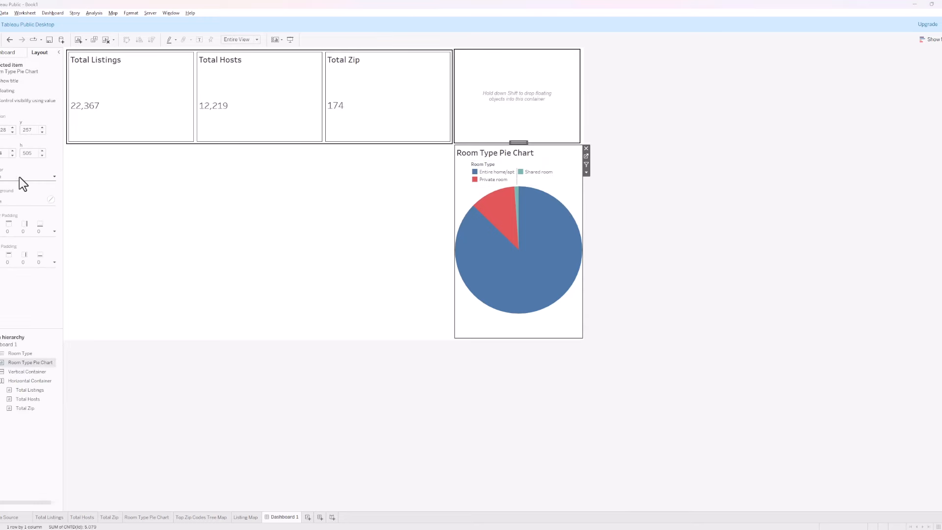
{"action": "left_click", "coordinate": [19, 178]}
{"action": "left_click", "coordinate": [8, 237]}
{"action": "left_click", "coordinate": [645, 254]}
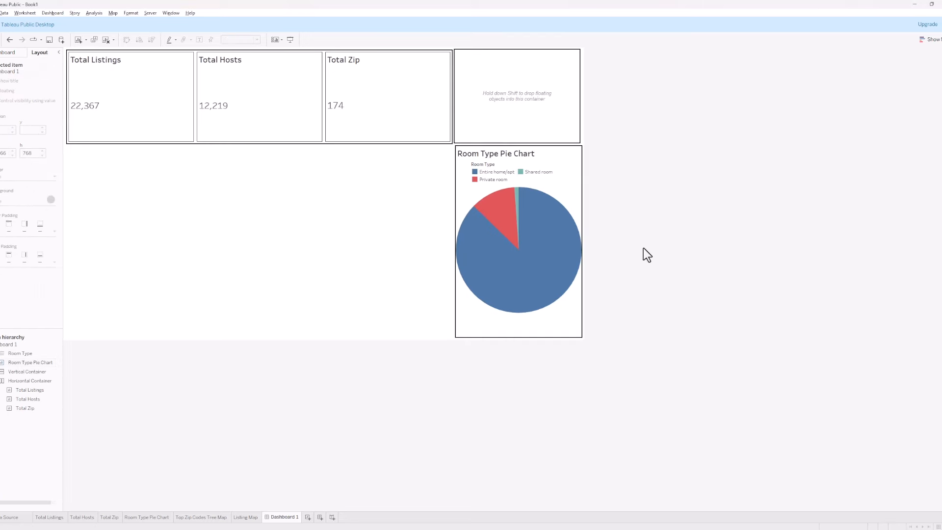
Place the Top Zip Codes Tree Map as a floating sheet beneath the totals container, about 503 px high and matching the container's width
{"action": "left_click", "coordinate": [15, 55]}
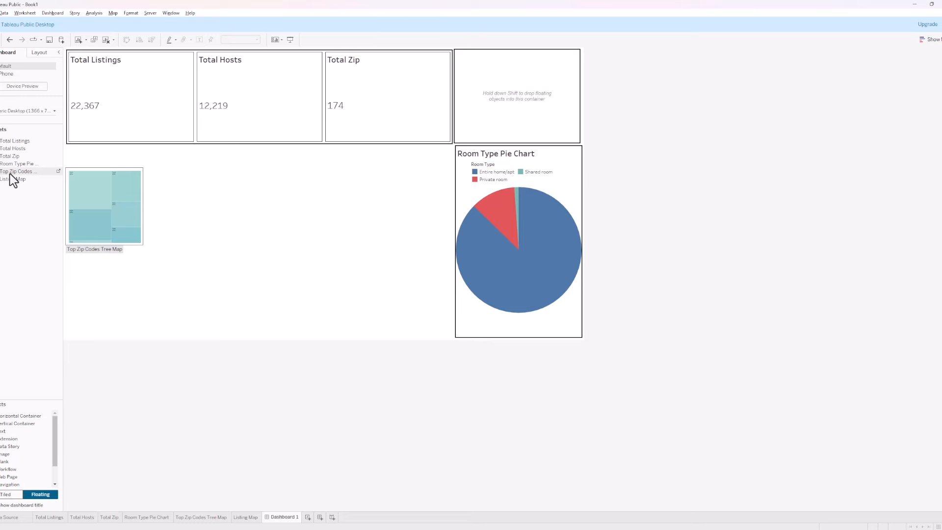
{"action": "left_click_drag", "start_coordinate": [10, 173], "coordinate": [63, 183]}
{"action": "left_click_drag", "start_coordinate": [25, 172], "coordinate": [71, 153]}
{"action": "left_click_drag", "start_coordinate": [241, 242], "coordinate": [451, 336]}
Move the Top N Zip Codes parameter beside the tree map's title and reduce its height to a single row
{"action": "left_click", "coordinate": [291, 166]}
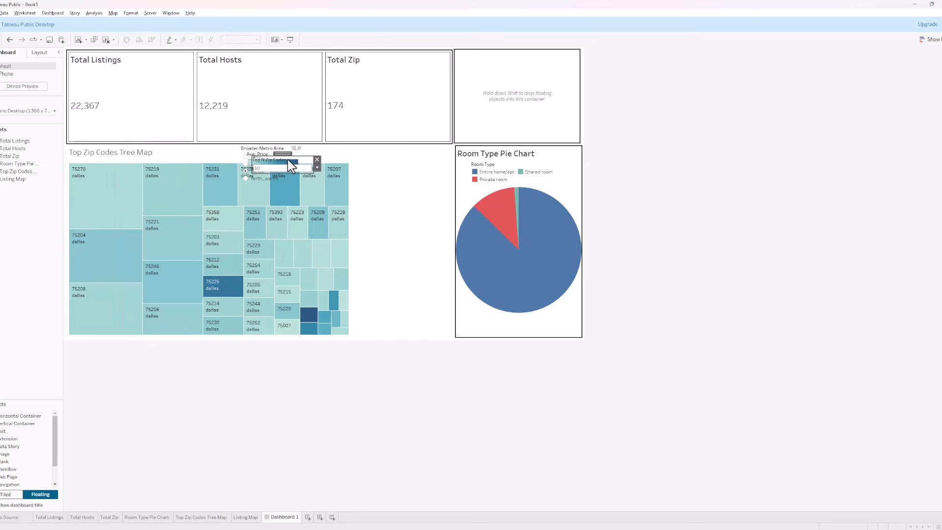
{"action": "left_click_drag", "start_coordinate": [286, 160], "coordinate": [201, 154]}
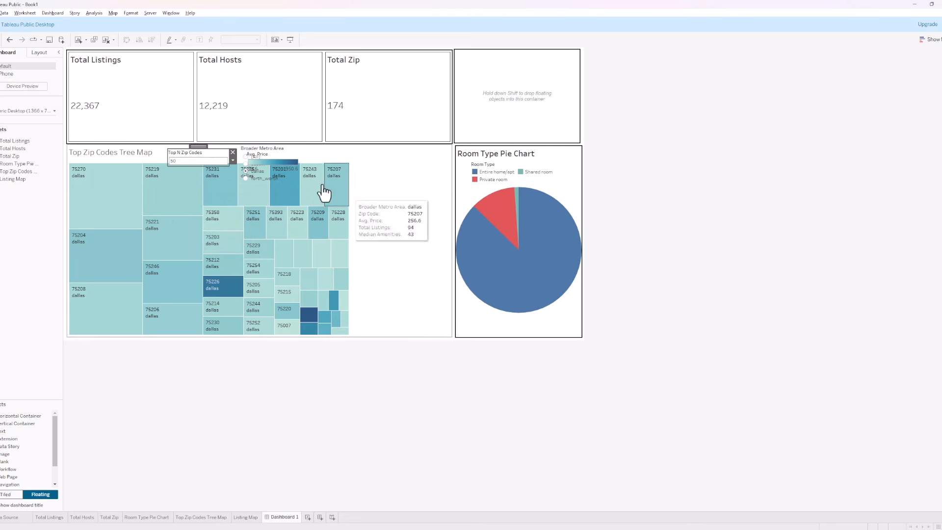
{"action": "left_click", "coordinate": [276, 163]}
{"action": "left_click", "coordinate": [214, 154]}
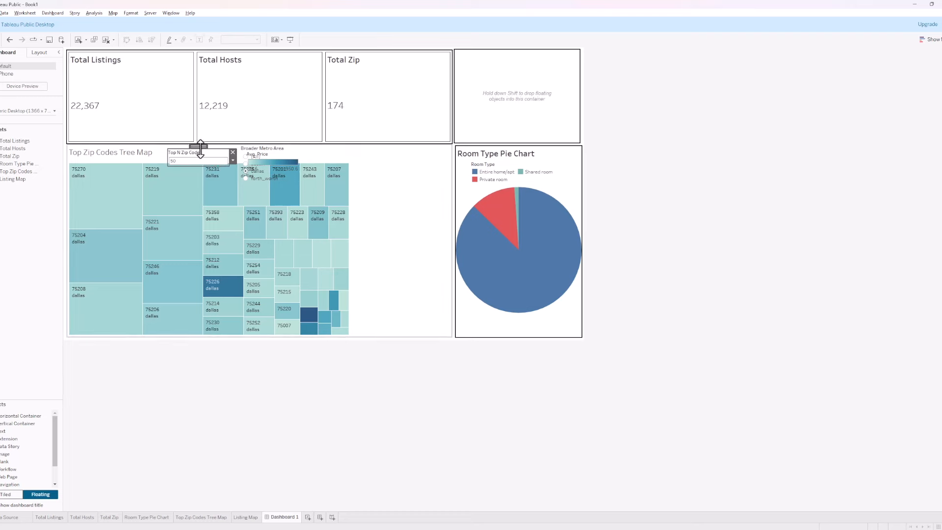
{"action": "left_click_drag", "start_coordinate": [224, 164], "coordinate": [232, 158]}
Move the Avg. Price legend off the tree map's cells to the empty area at the sheet's upper right
{"action": "left_click", "coordinate": [251, 164]}
{"action": "left_click_drag", "start_coordinate": [274, 147], "coordinate": [385, 148]}
{"action": "right_click", "coordinate": [299, 163]}
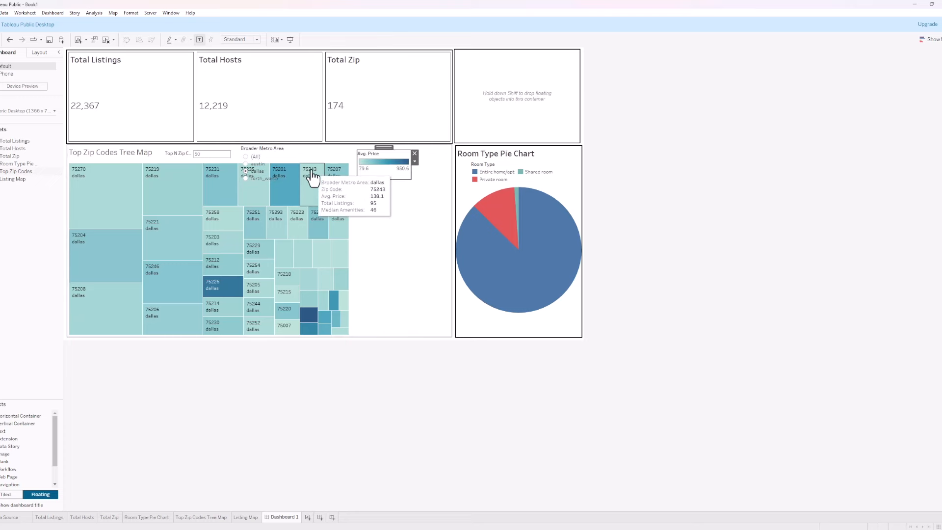
Move the Broader Metro Area filter into the empty vertical container above the pie chart
{"action": "left_click", "coordinate": [291, 168]}
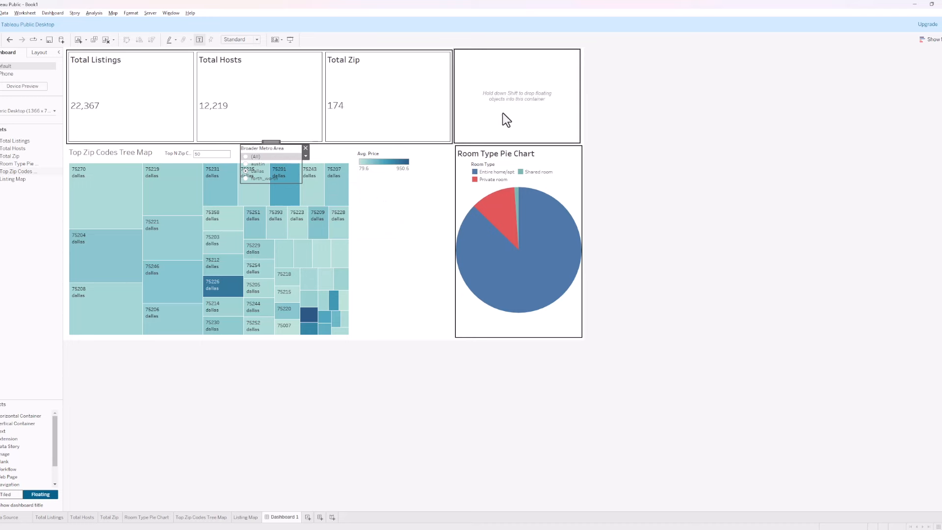
{"action": "left_click_drag", "start_coordinate": [270, 143], "coordinate": [508, 114]}
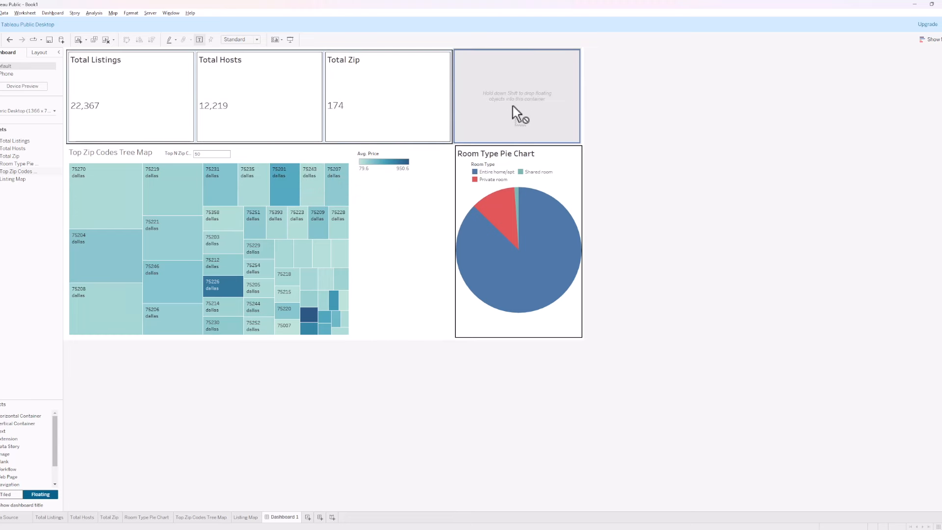
{"action": "left_click_drag", "start_coordinate": [519, 103], "coordinate": [511, 103]}
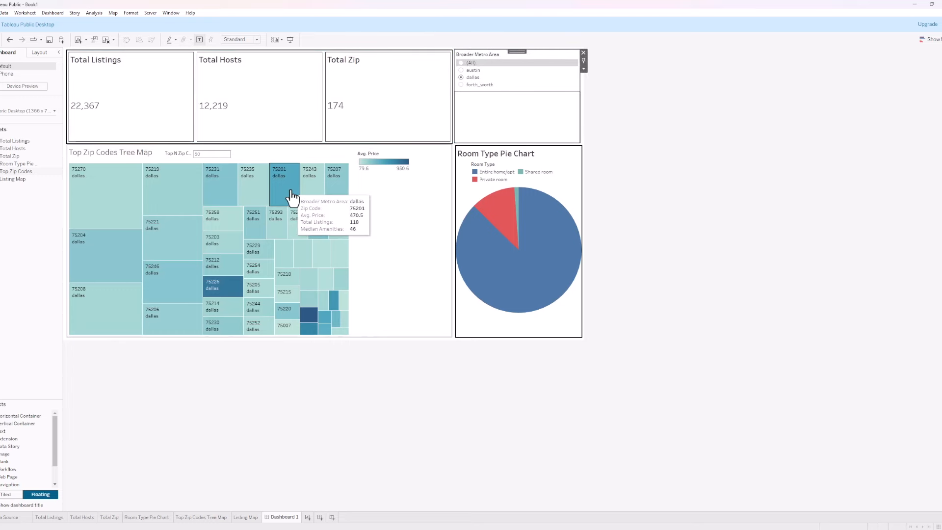
Align the Top N Zip Codes parameter with the tree map's title and widen it toward the title
{"action": "left_click", "coordinate": [226, 155]}
{"action": "mouse_move", "coordinate": [211, 149]}
{"action": "left_mouse_down"}
{"action": "mouse_move", "coordinate": [200, 146]}
{"action": "mouse_move", "coordinate": [239, 158]}
{"action": "mouse_move", "coordinate": [513, 123]}
{"action": "mouse_move", "coordinate": [225, 156]}
{"action": "left_mouse_up"}
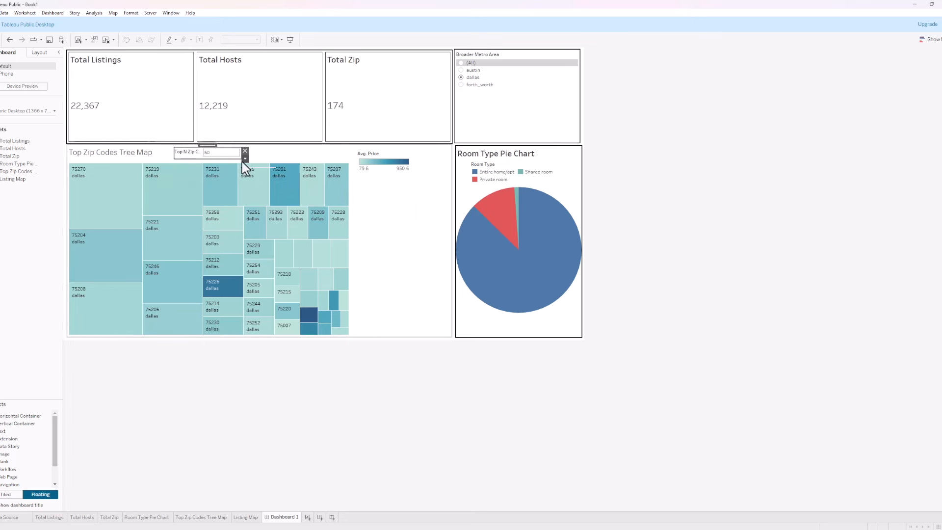
{"action": "left_click_drag", "start_coordinate": [171, 153], "coordinate": [155, 153]}
Flatten the Avg. Price legend to one row and place it in the tree map's title row beside the parameter
{"action": "left_click", "coordinate": [360, 157]}
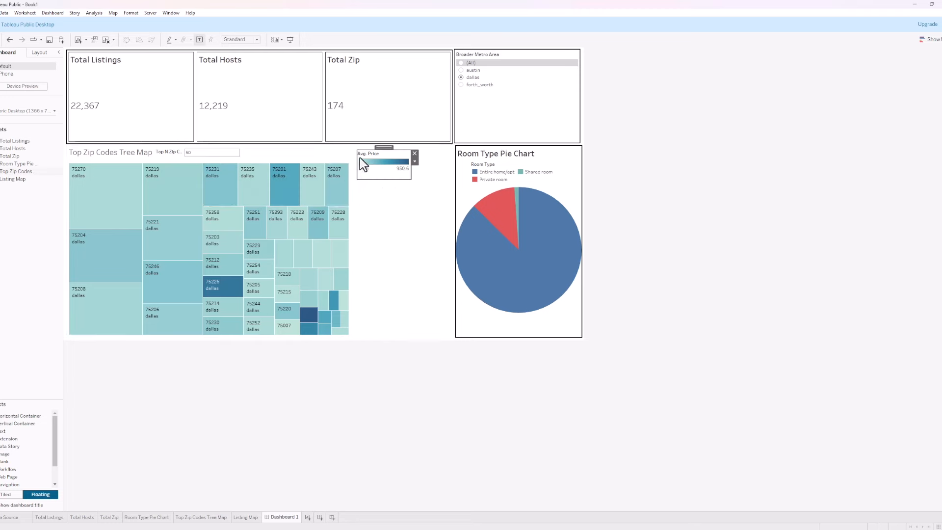
{"action": "left_click", "coordinate": [336, 188]}
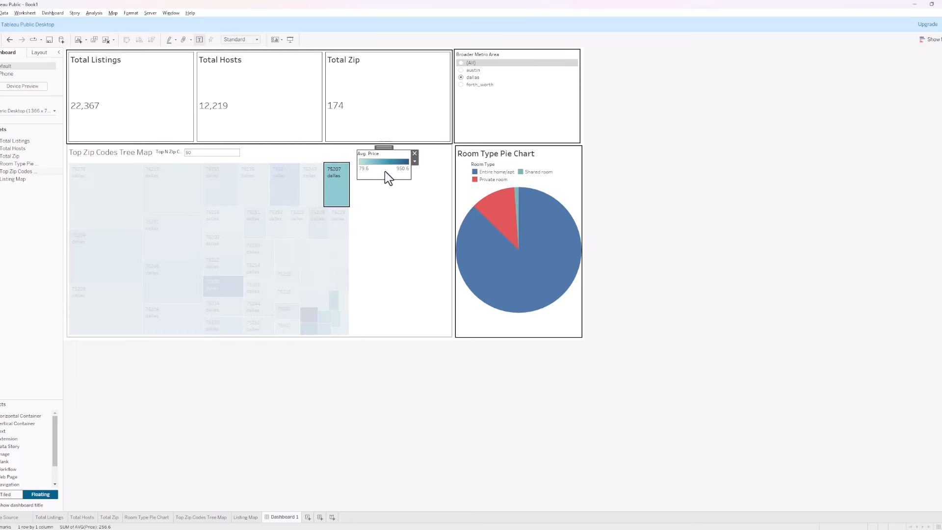
{"action": "left_click_drag", "start_coordinate": [385, 180], "coordinate": [295, 146]}
Set the Top Zip Codes Tree Map to fit the entire view
{"action": "left_click", "coordinate": [393, 176]}
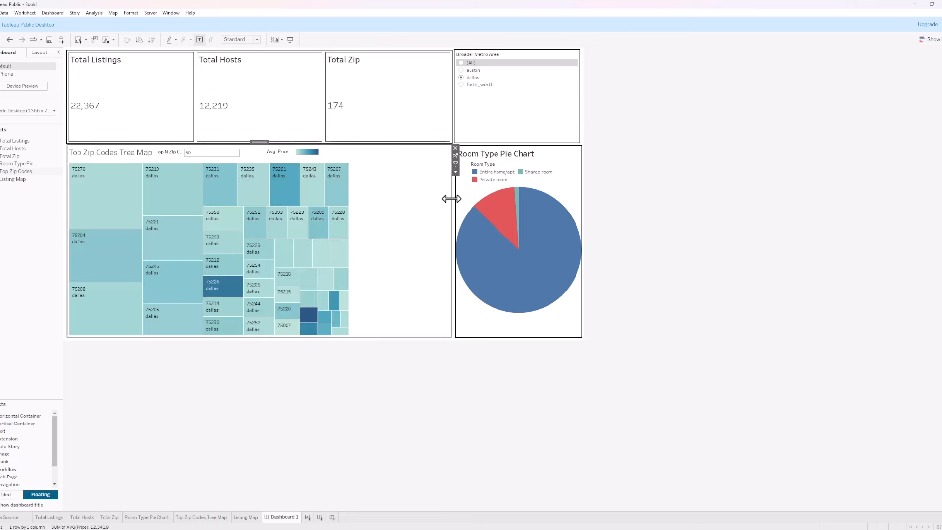
{"action": "left_click", "coordinate": [456, 172]}
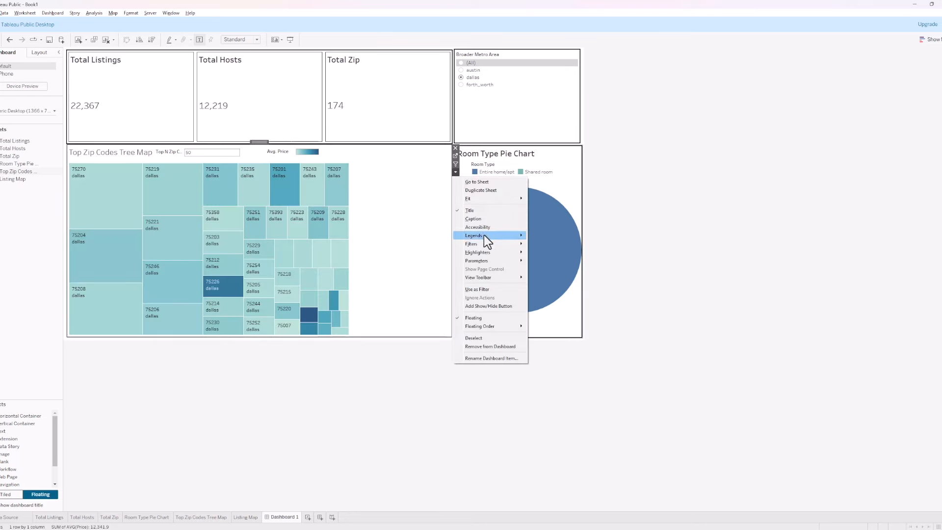
{"action": "key", "text": "Escape"}
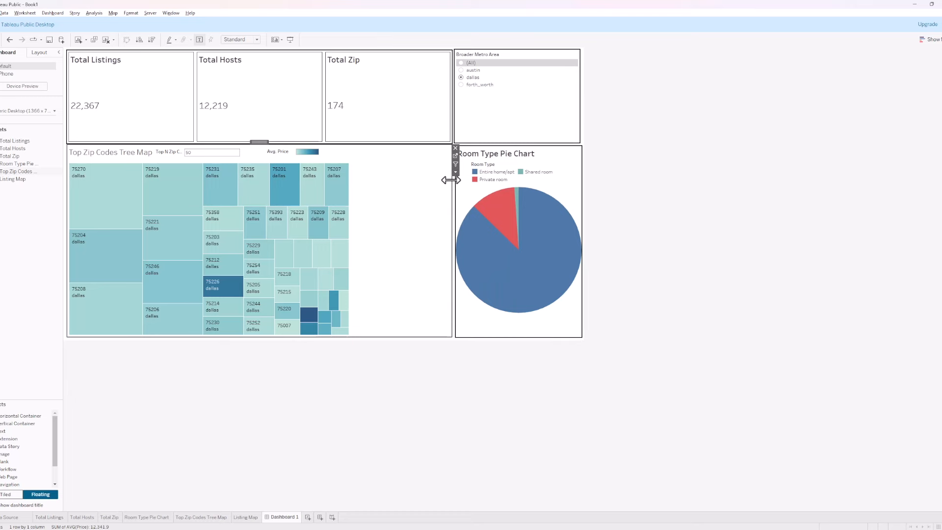
{"action": "left_click", "coordinate": [455, 173]}
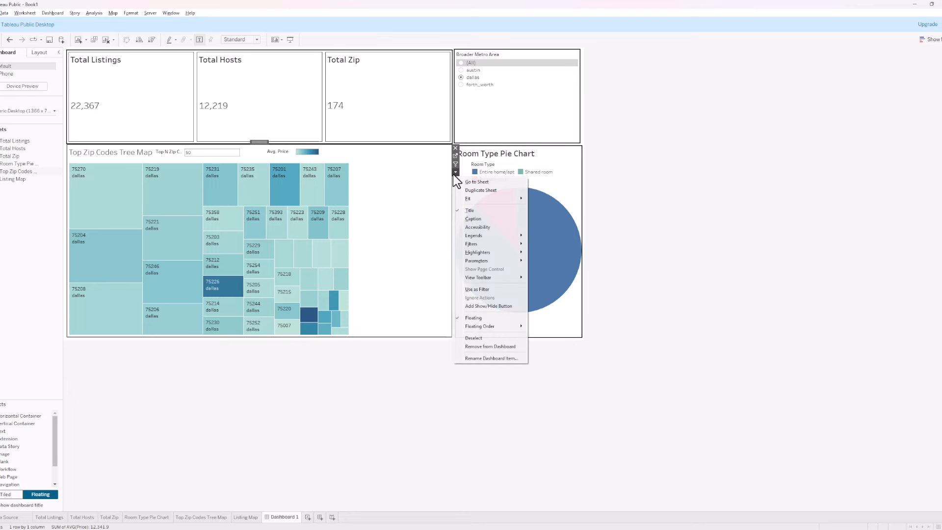
{"action": "left_click", "coordinate": [544, 224]}
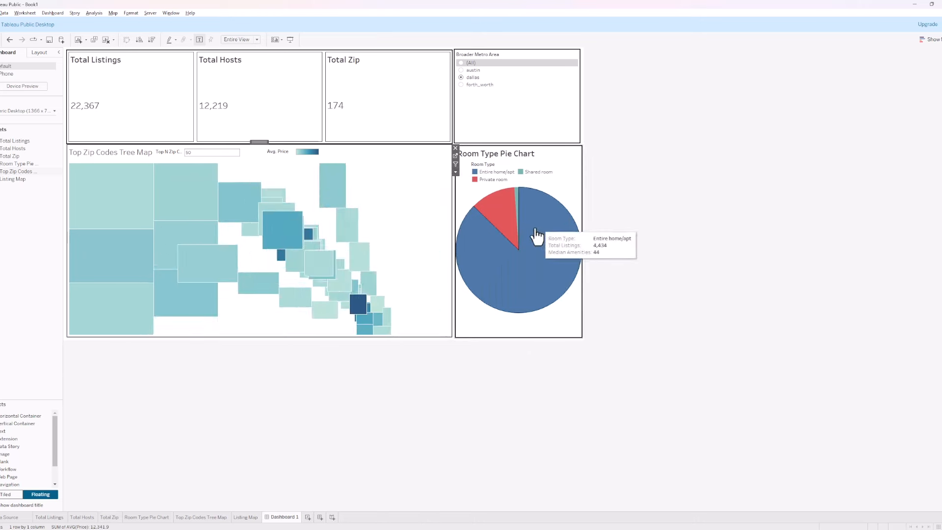
Widen the Avg. Price legend until its range values fit beside the color ramp, and shift it further right in the title row
{"action": "left_click", "coordinate": [299, 155]}
{"action": "left_click_drag", "start_coordinate": [266, 154], "coordinate": [252, 154]}
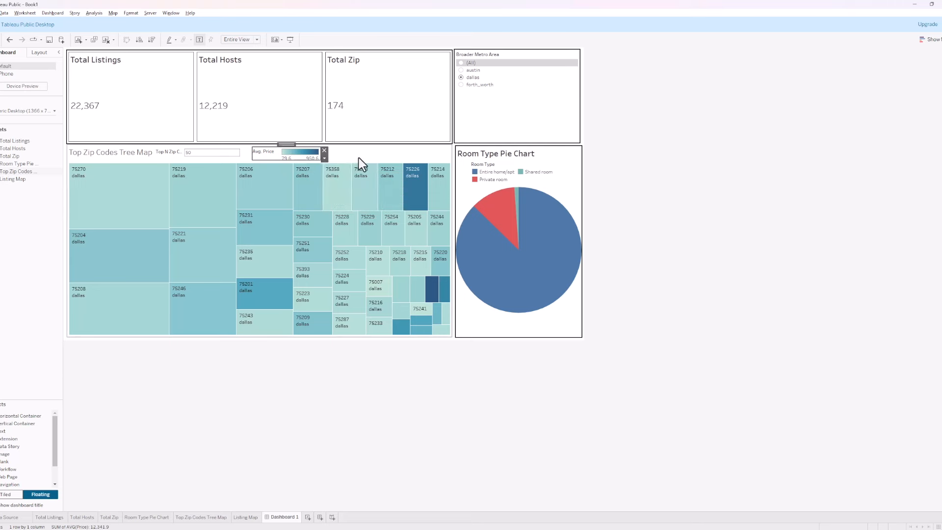
{"action": "left_click_drag", "start_coordinate": [309, 160], "coordinate": [310, 163]}
{"action": "left_click", "coordinate": [296, 146]}
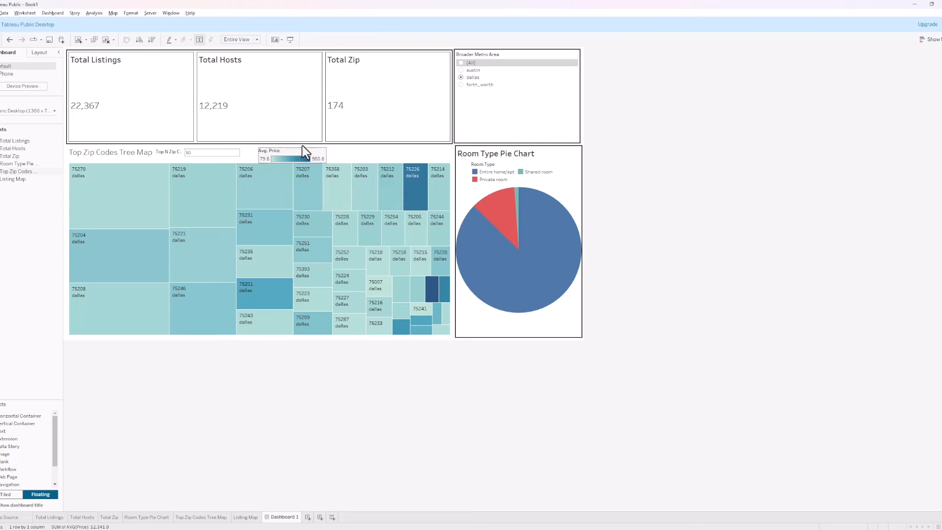
{"action": "mouse_move", "coordinate": [354, 143]}
{"action": "left_mouse_down"}
{"action": "mouse_move", "coordinate": [288, 152]}
{"action": "mouse_move", "coordinate": [358, 148]}
{"action": "mouse_move", "coordinate": [338, 146]}
{"action": "left_mouse_up"}
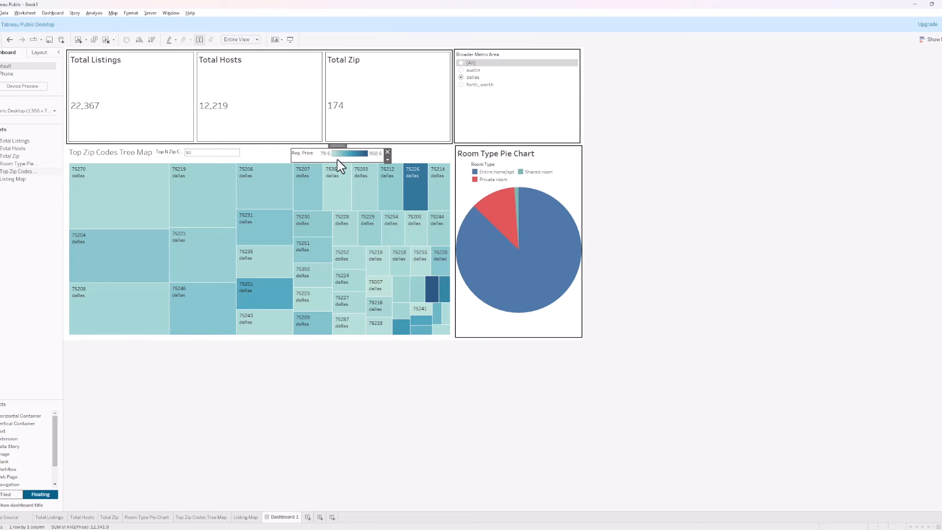
{"action": "left_click", "coordinate": [310, 354]}
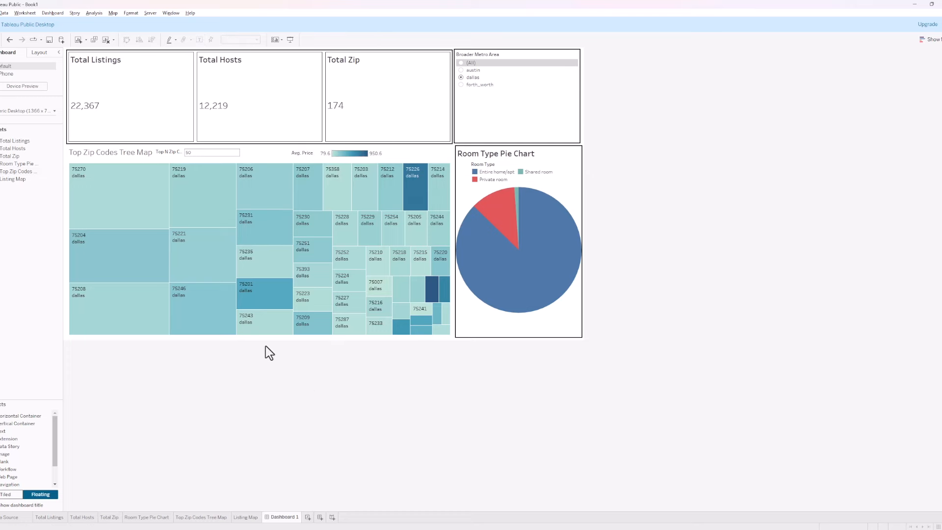
Give the Top Zip Codes Tree Map a solid black border in the second line thickness
{"action": "left_click", "coordinate": [267, 156]}
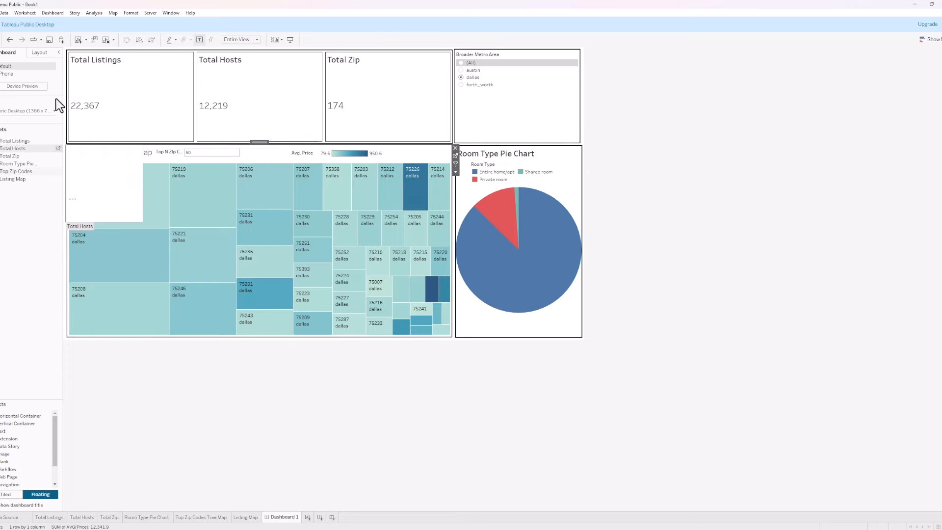
{"action": "left_click", "coordinate": [39, 51]}
{"action": "left_click", "coordinate": [31, 176]}
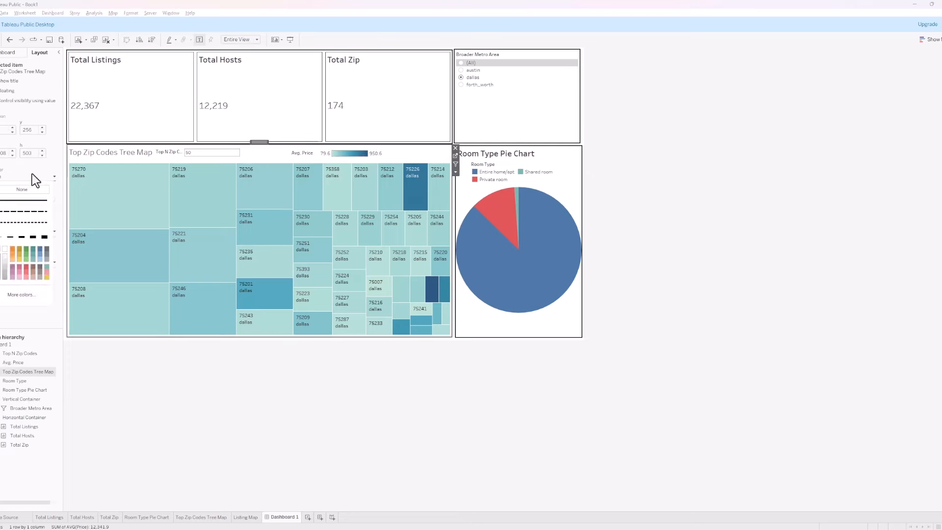
{"action": "left_click", "coordinate": [11, 237]}
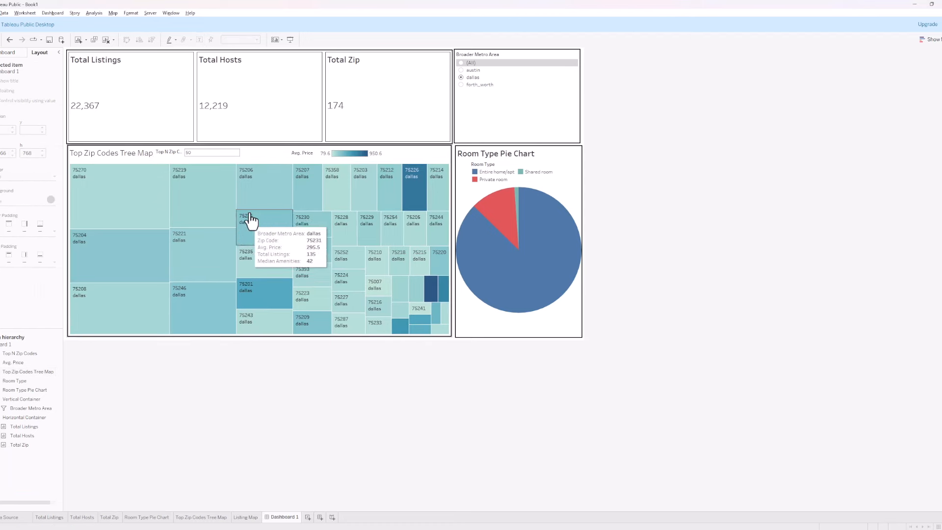
Reposition the Top N Zip Codes parameter between the tree map's title and the Avg. Price legend, clear of both
{"action": "left_click", "coordinate": [233, 158]}
{"action": "left_click_drag", "start_coordinate": [199, 146], "coordinate": [163, 155]}
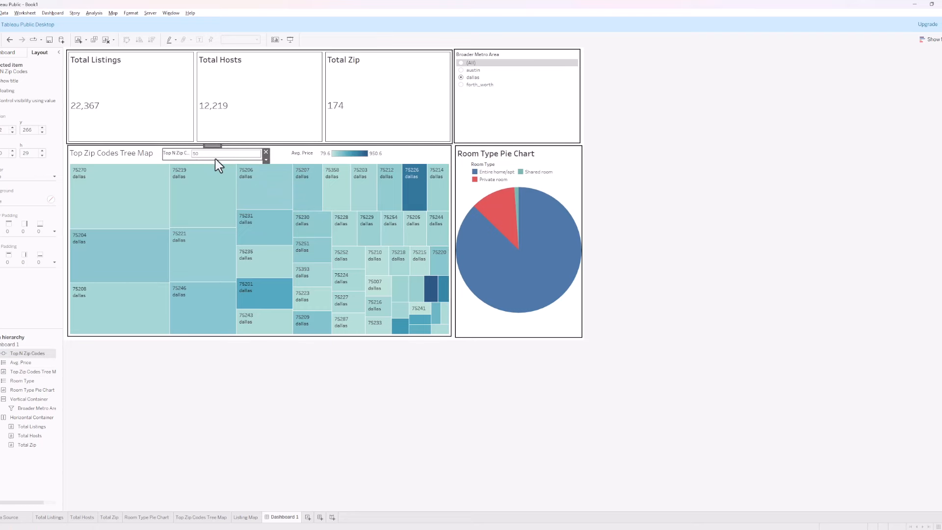
{"action": "left_click", "coordinate": [305, 391]}
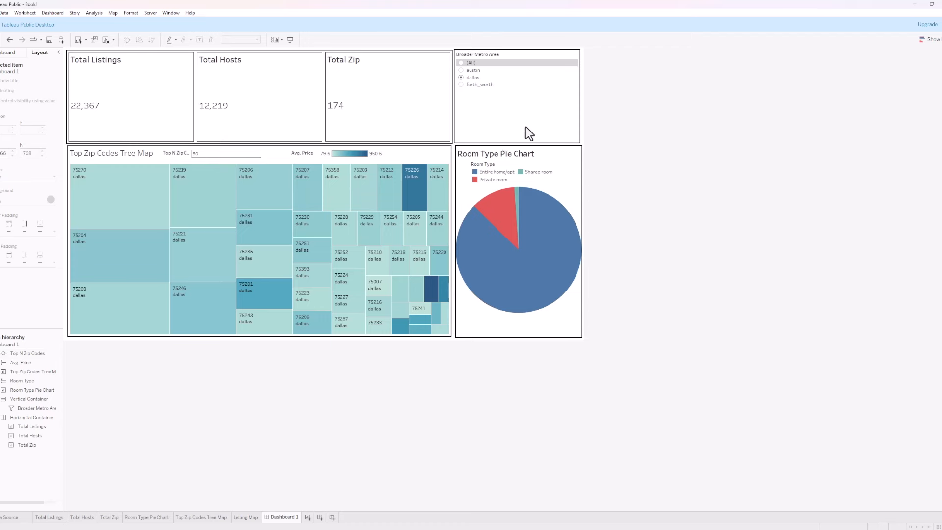
Test the Broader Metro Area filter on the tree map and pie chart with forth_worth, dallas and austin, finishing on dallas
{"action": "left_click", "coordinate": [461, 76]}
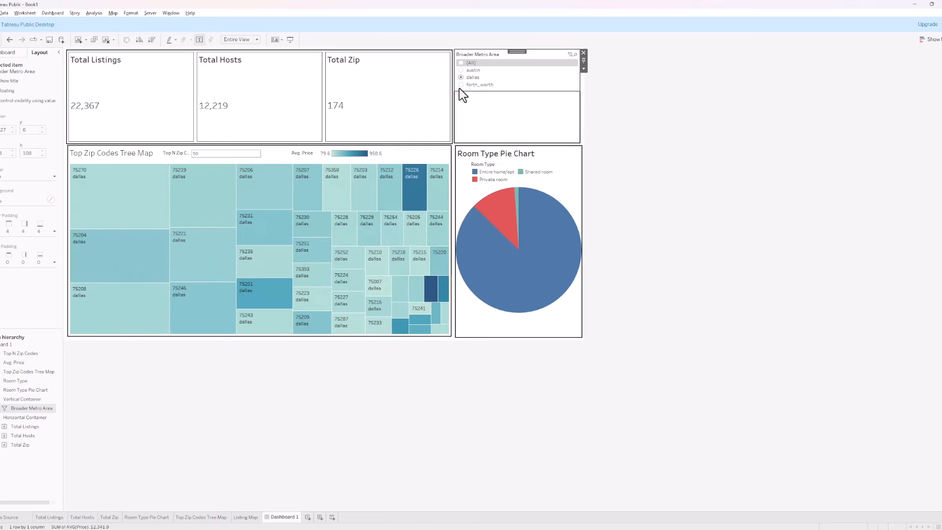
{"action": "left_click", "coordinate": [461, 85]}
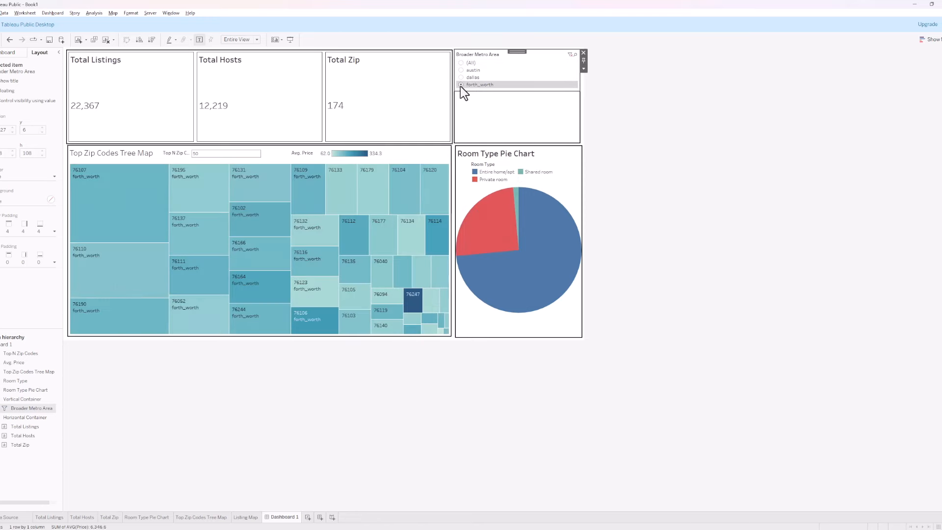
{"action": "mouse_move", "coordinate": [579, 269]}
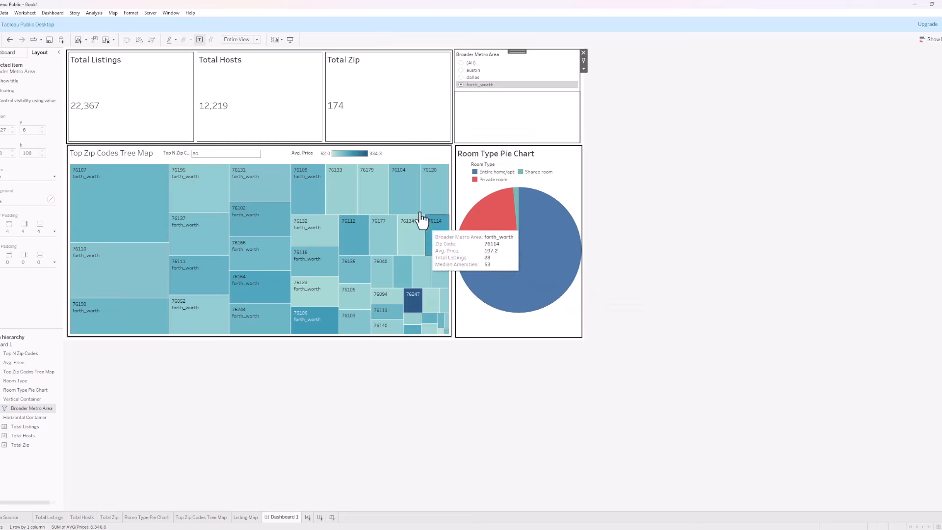
{"action": "mouse_move", "coordinate": [305, 223]}
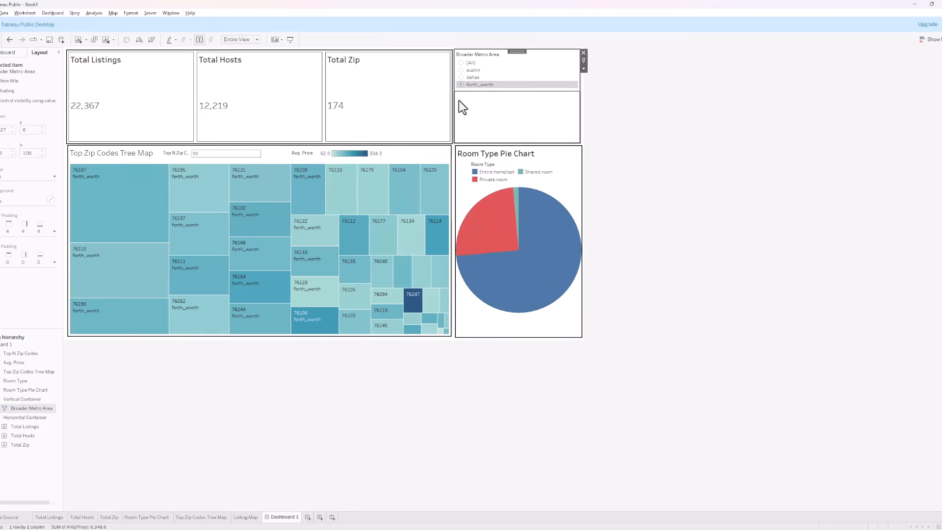
{"action": "left_click", "coordinate": [460, 78]}
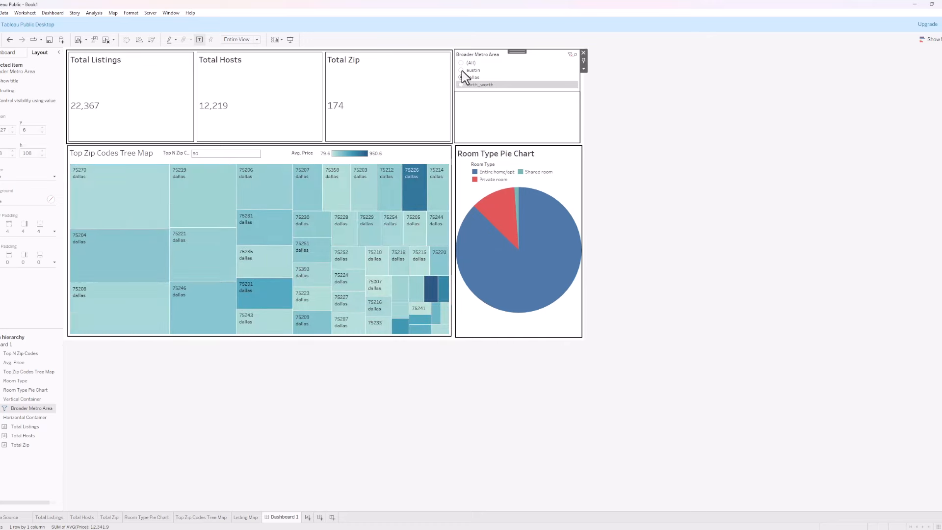
{"action": "left_click", "coordinate": [461, 70]}
{"action": "mouse_move", "coordinate": [510, 235]}
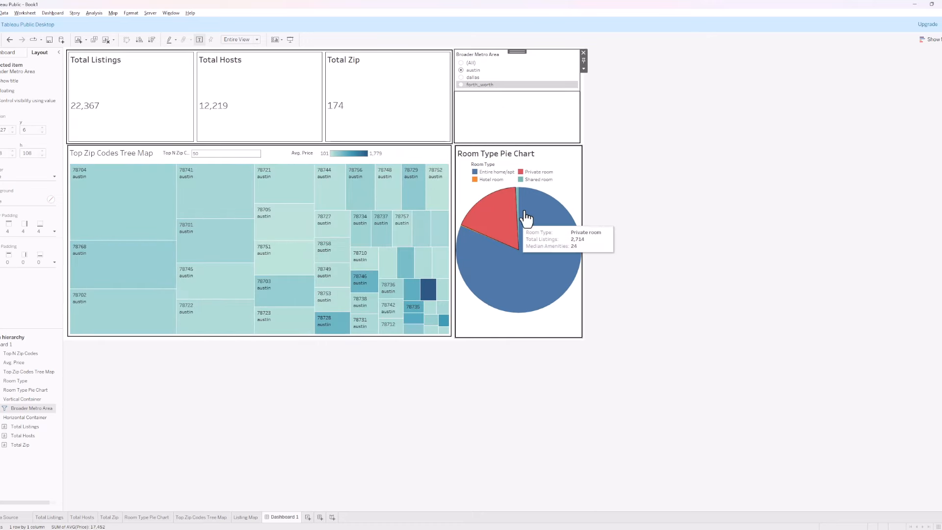
{"action": "mouse_move", "coordinate": [390, 192]}
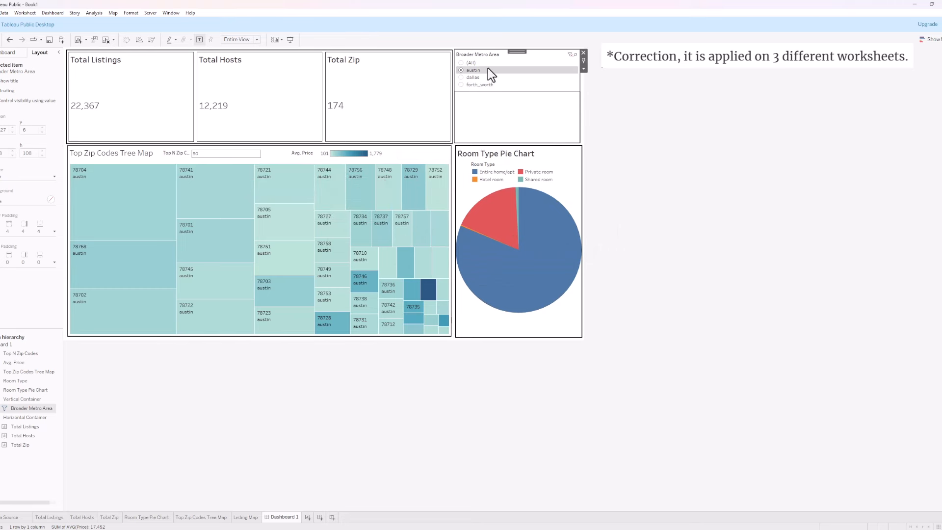
{"action": "left_click", "coordinate": [460, 78]}
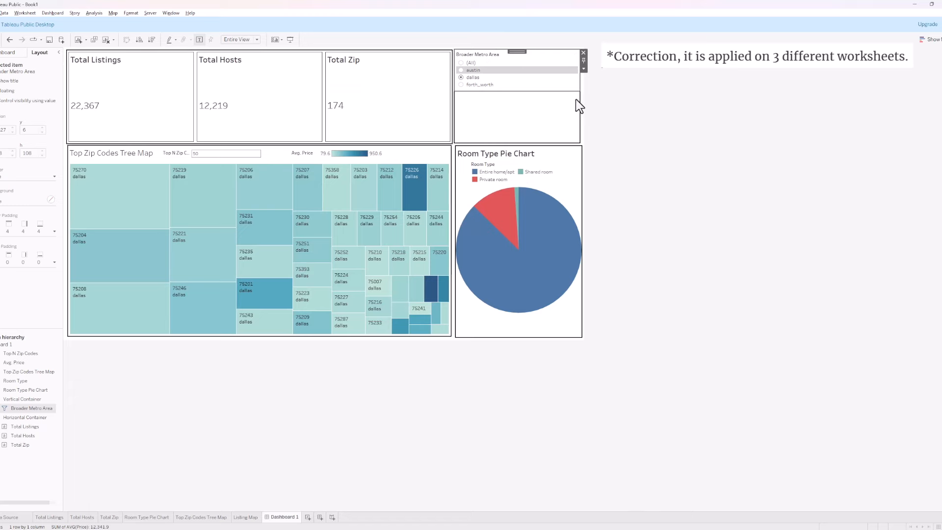
Open the Top Zip Codes Tree Map worksheet and check which worksheets its Broader Metro Area filter applies to
{"action": "left_click", "coordinate": [432, 153]}
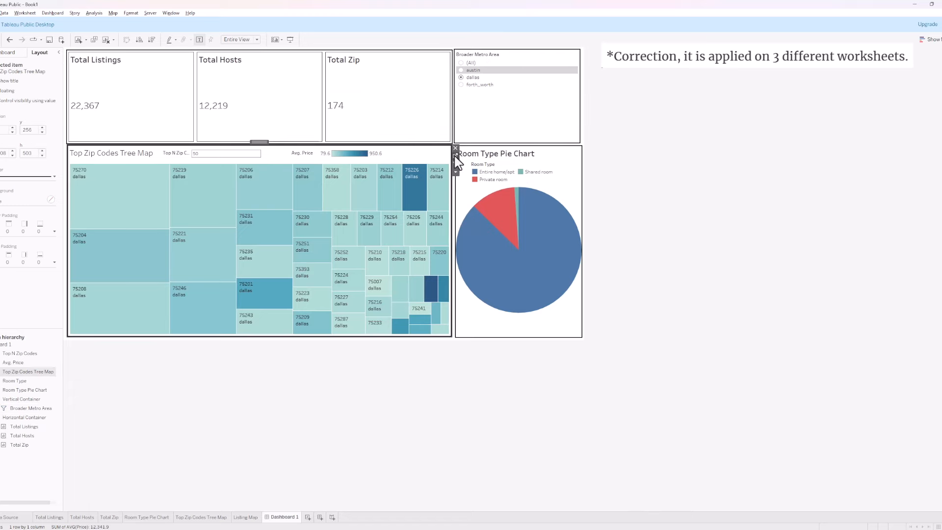
{"action": "left_click", "coordinate": [454, 155]}
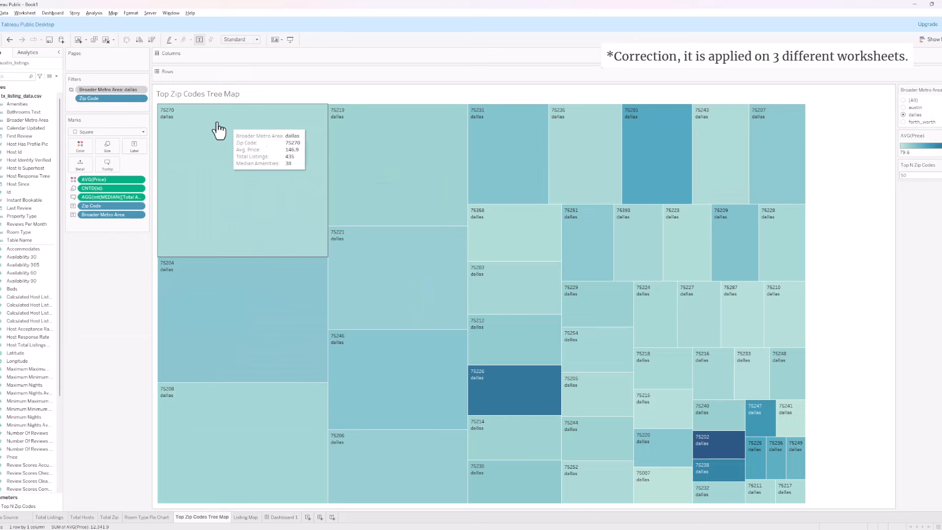
{"action": "left_click", "coordinate": [141, 90]}
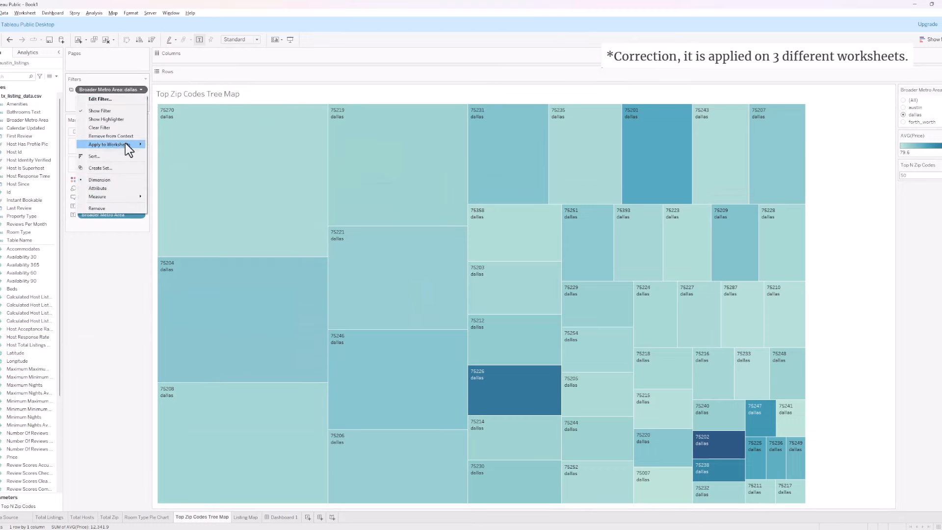
{"action": "mouse_move", "coordinate": [126, 146]}
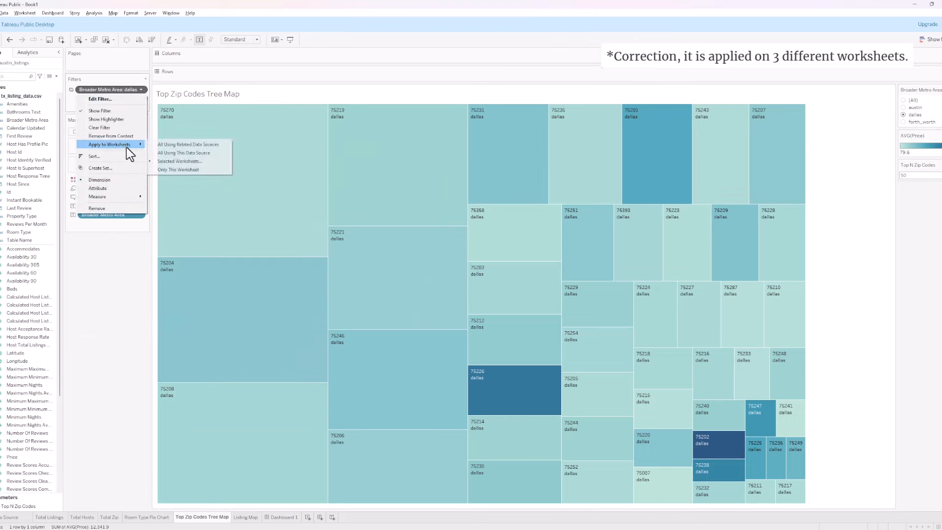
{"action": "left_click", "coordinate": [193, 164]}
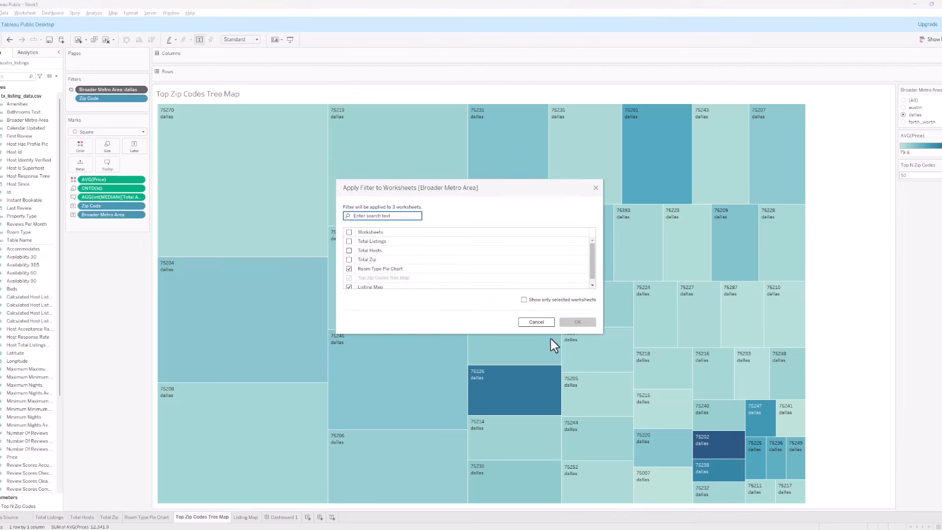
{"action": "left_click", "coordinate": [536, 322]}
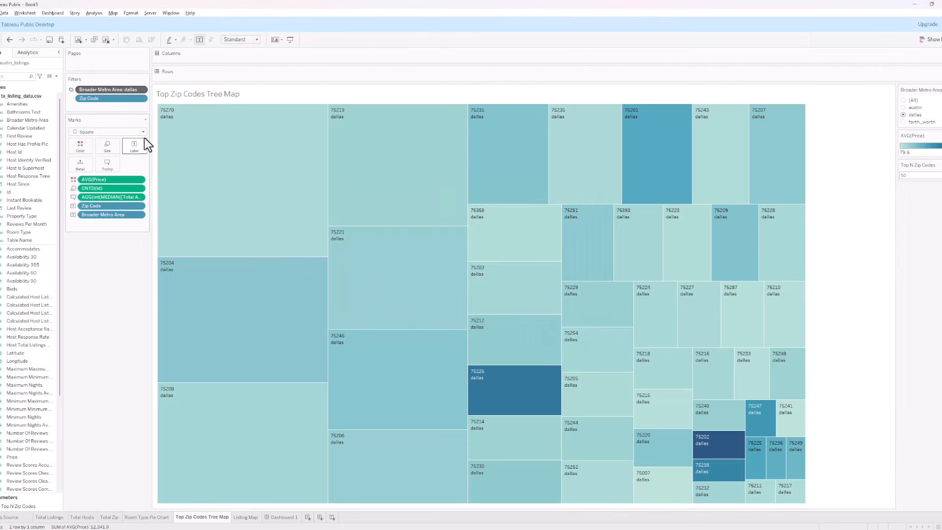
Apply the Broader Metro Area filter to all worksheets using related data sources
{"action": "left_click", "coordinate": [143, 100]}
{"action": "left_click", "coordinate": [143, 100]}
{"action": "left_click", "coordinate": [140, 90]}
{"action": "mouse_move", "coordinate": [132, 146]}
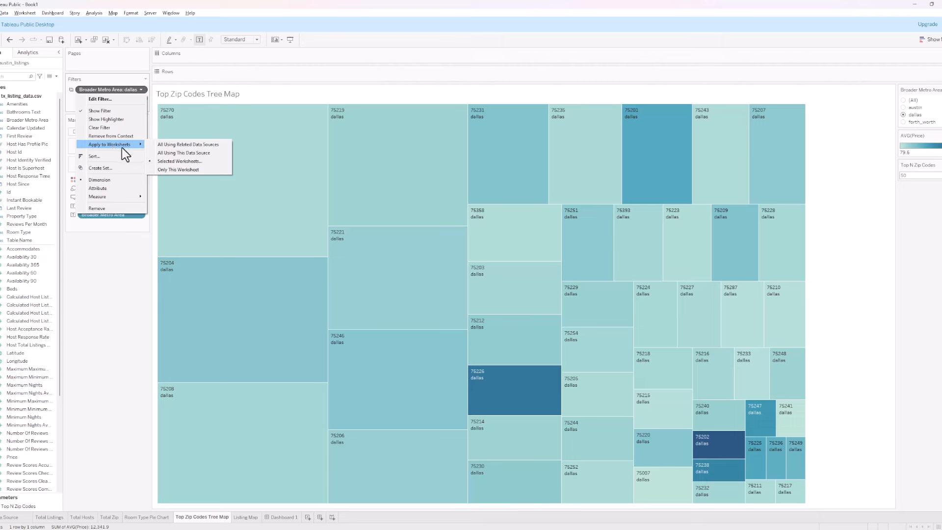
{"action": "left_click", "coordinate": [169, 146]}
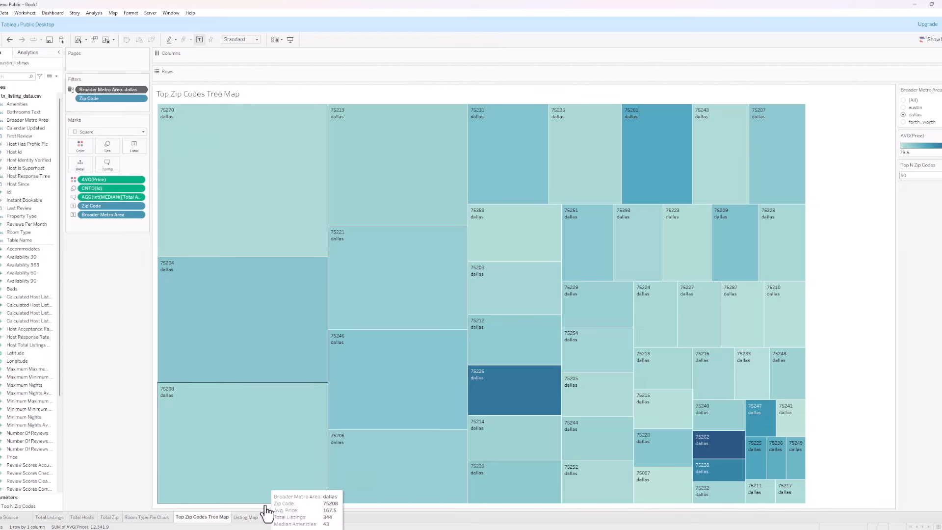
Return to Dashboard 1 and test the Broader Metro Area filter with austin and forth_worth, finishing on (All)
{"action": "left_click", "coordinate": [274, 516]}
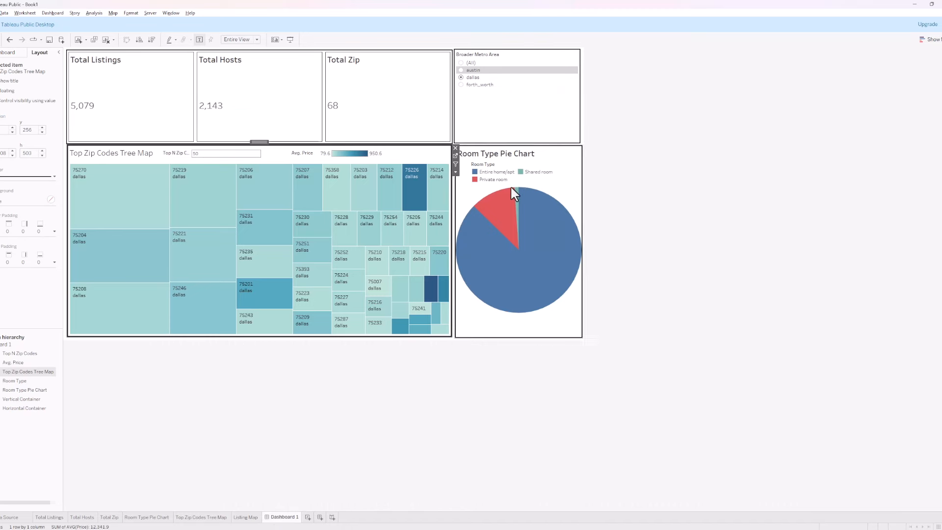
{"action": "left_click", "coordinate": [460, 71]}
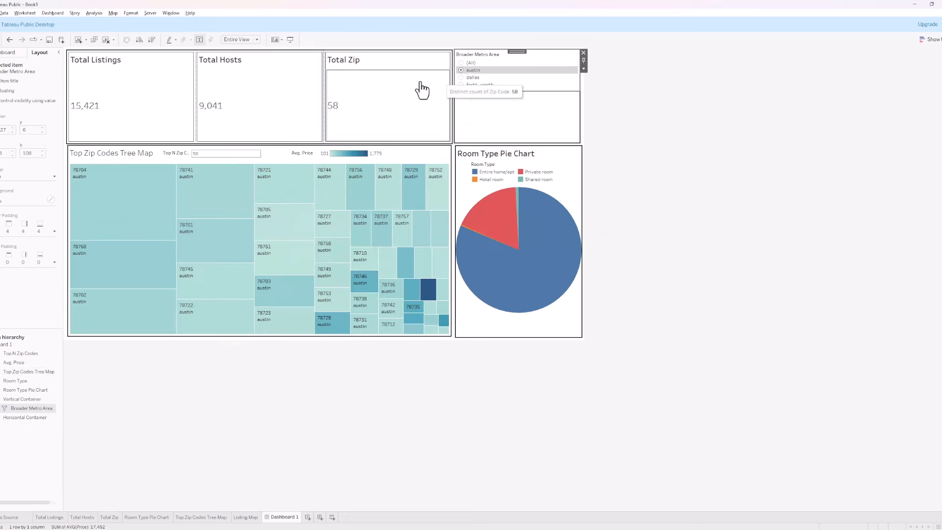
{"action": "left_click", "coordinate": [461, 85]}
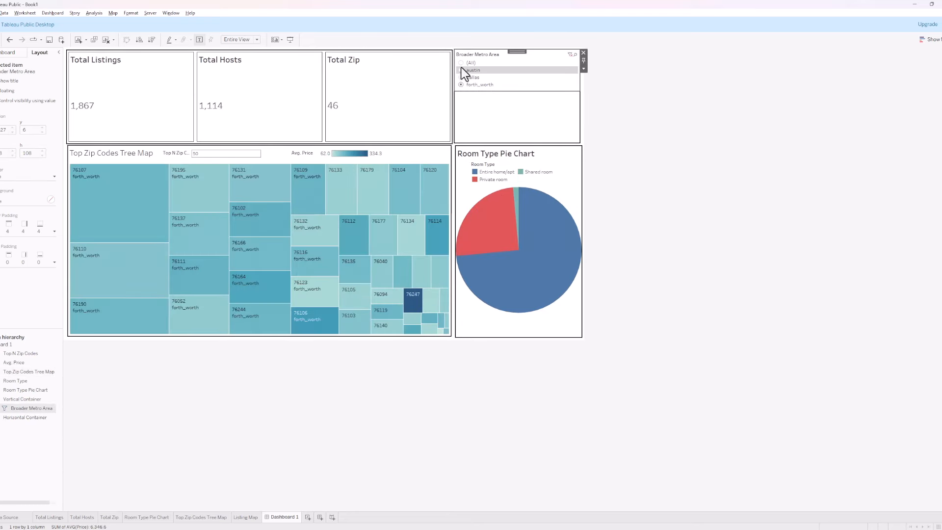
{"action": "left_click", "coordinate": [461, 63]}
{"action": "left_click", "coordinate": [386, 158]}
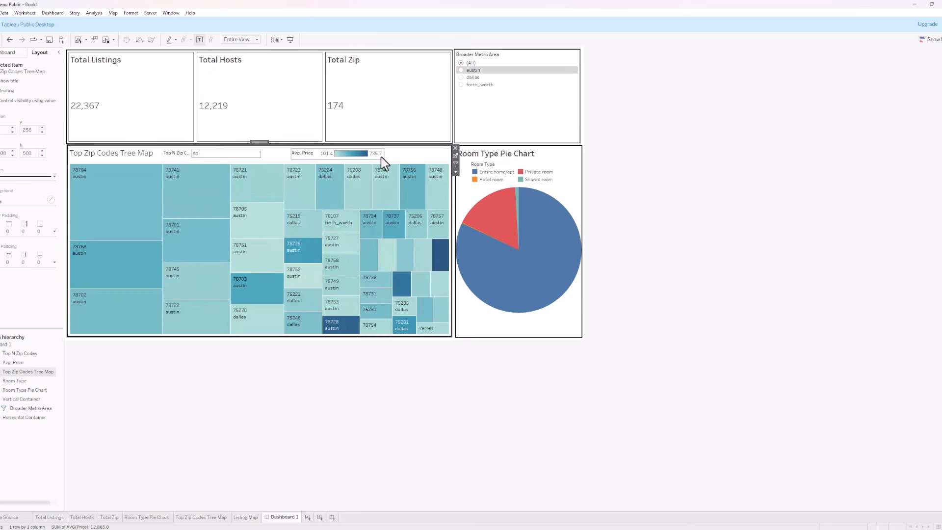
{"action": "left_click_drag", "start_coordinate": [387, 158], "coordinate": [396, 162]}
{"action": "left_click", "coordinate": [385, 388]}
Rename Dashboard 1 as TX Listing Tree Map
{"action": "right_click", "coordinate": [283, 517]}
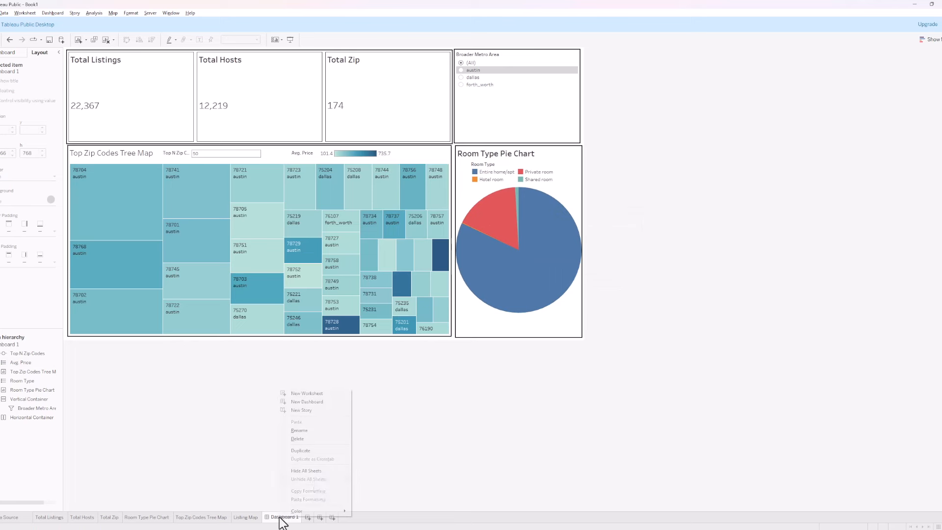
{"action": "left_click", "coordinate": [331, 431]}
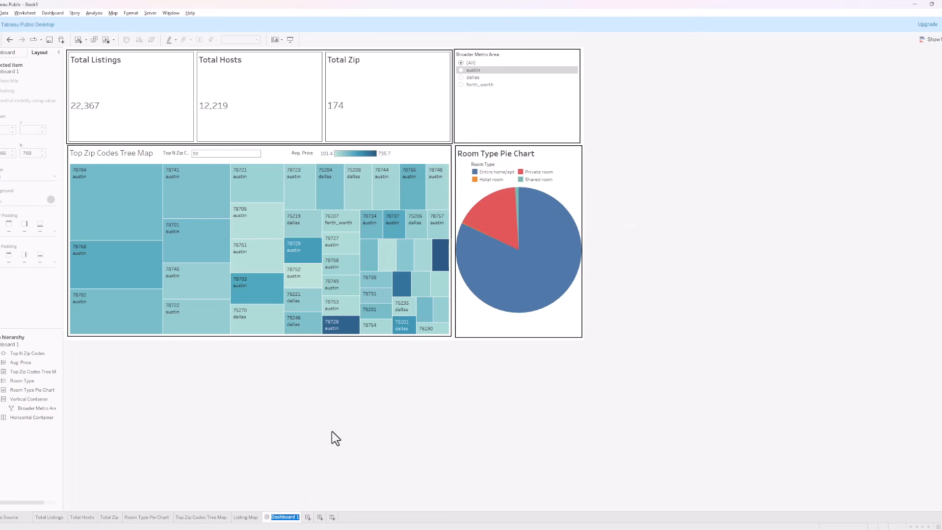
{"action": "type", "text": "Tree Map"}
{"action": "key", "text": "BackSpace"}
{"action": "key", "text": "BackSpace"}
{"action": "key", "text": "BackSpace"}
{"action": "key", "text": "BackSpace"}
{"action": "key", "text": "BackSpace"}
{"action": "key", "text": "BackSpace"}
{"action": "key", "text": "BackSpace"}
{"action": "key", "text": "BackSpace"}
{"action": "type", "text": "TX Listing Rree Map"}
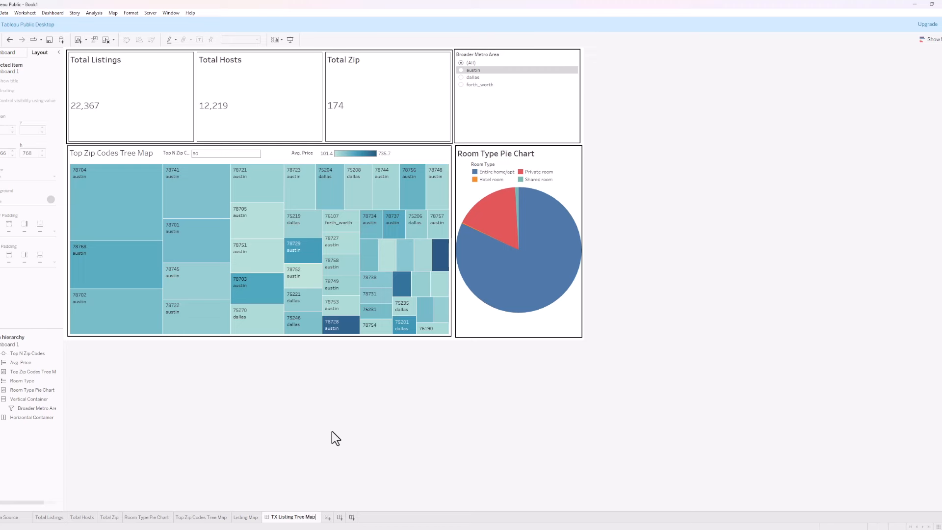
{"action": "key", "text": "Return"}
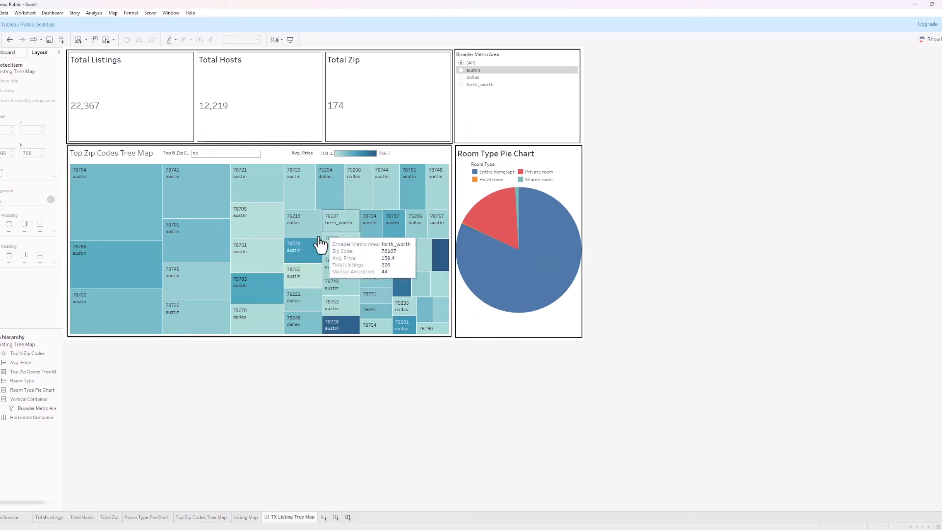
Duplicate the TX Listing Tree Map dashboard
{"action": "right_click", "coordinate": [282, 519]}
{"action": "right_click", "coordinate": [282, 520]}
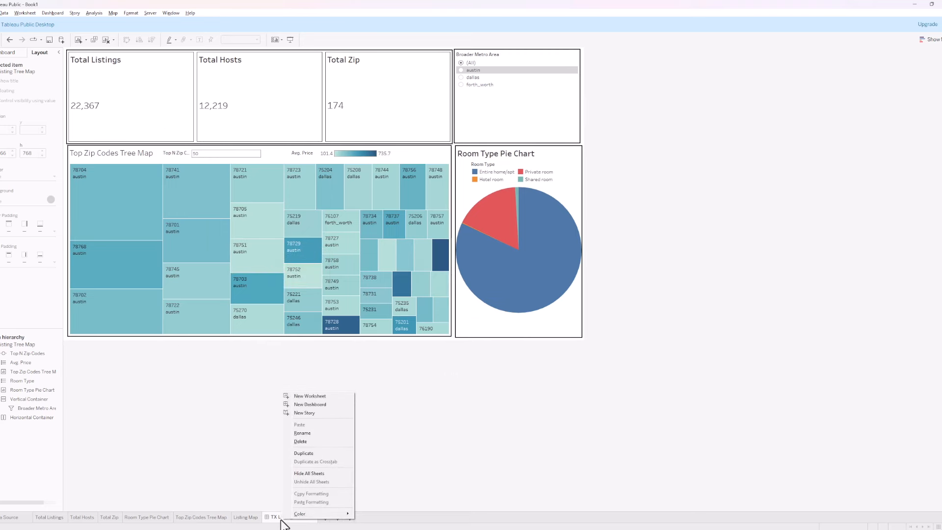
{"action": "left_click", "coordinate": [332, 452]}
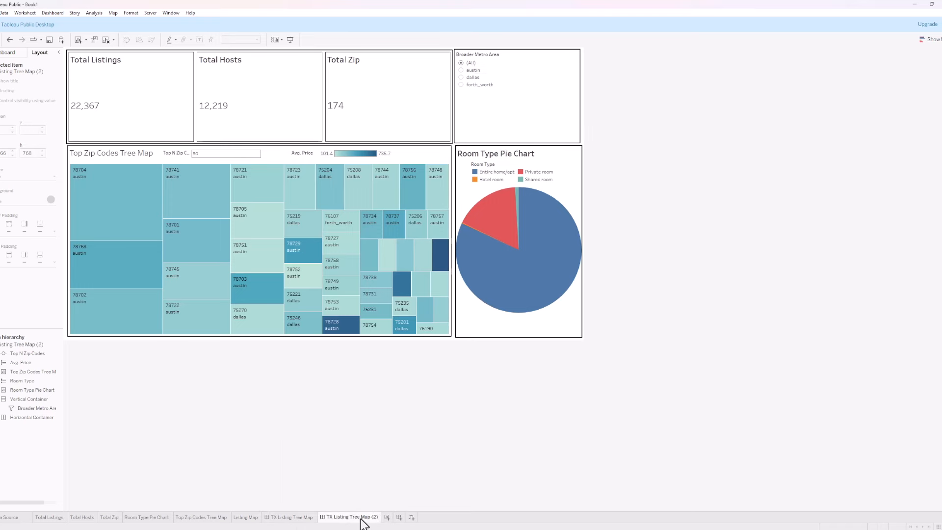
{"action": "right_click", "coordinate": [363, 522]}
{"action": "left_click", "coordinate": [402, 452]}
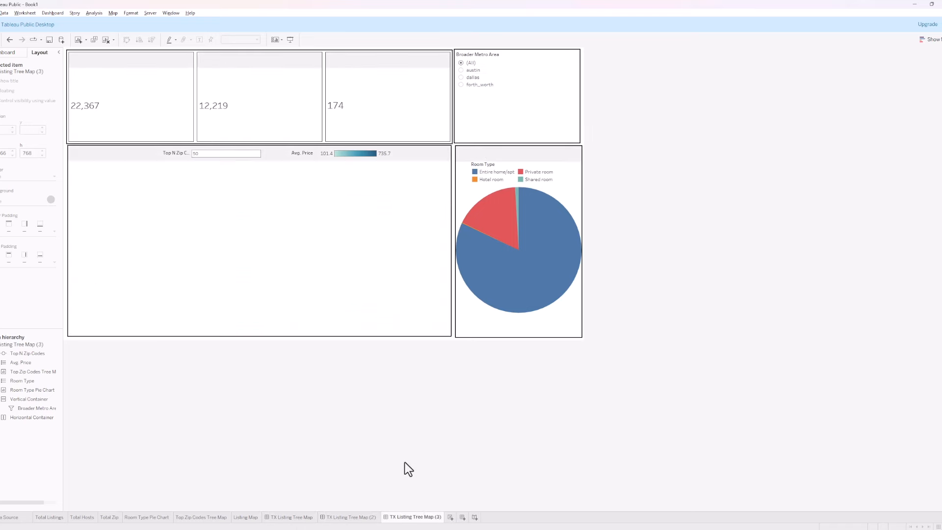
Rename the duplicated dashboard as TX Listing Poly Map
{"action": "right_click", "coordinate": [367, 517]}
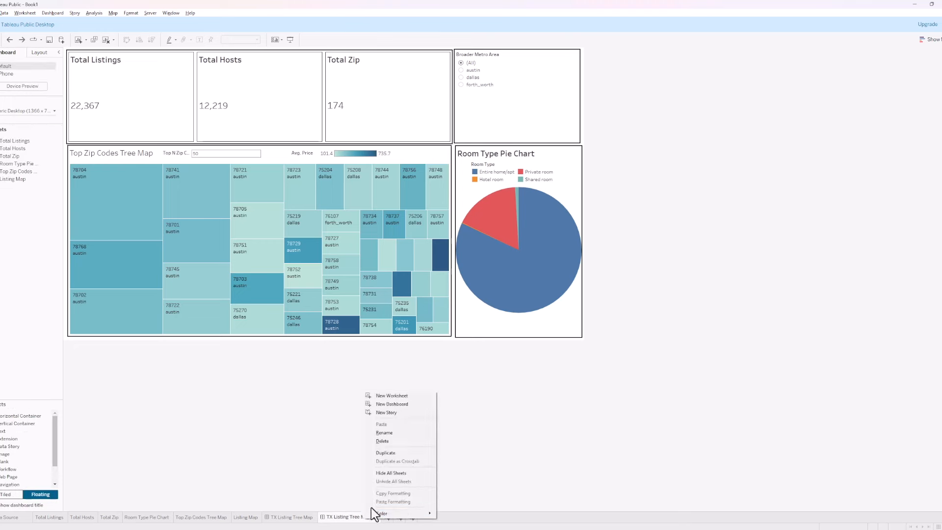
{"action": "left_click", "coordinate": [408, 432]}
{"action": "key", "text": "End"}
{"action": "key", "text": "ctrl+shift+Left"}
{"action": "key", "text": "ctrl+shift+Left"}
{"action": "key", "text": "ctrl+shift+Left"}
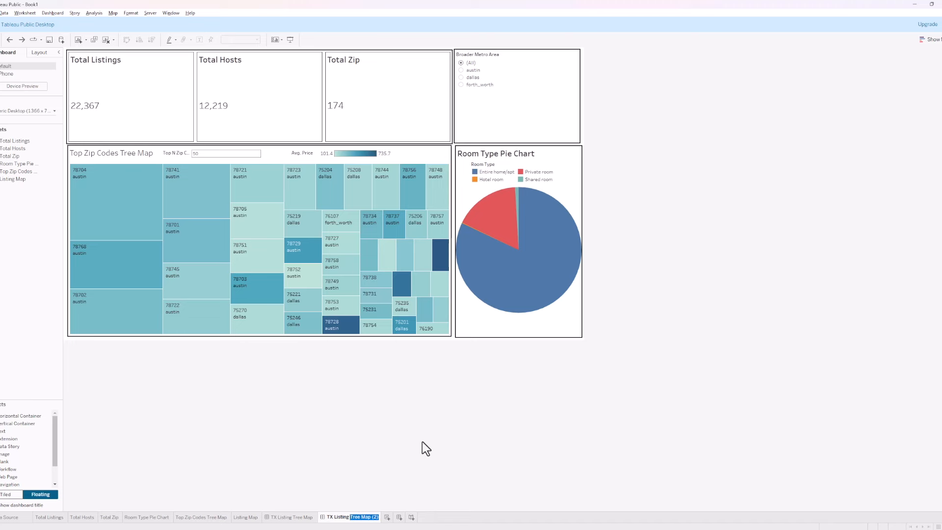
{"action": "type", "text": "Poly Map"}
{"action": "key", "text": "Return"}
Remove the Top Zip Codes Tree Map and its Top N Zip Codes parameter from the TX Listing Poly Map dashboard
{"action": "left_click", "coordinate": [301, 257]}
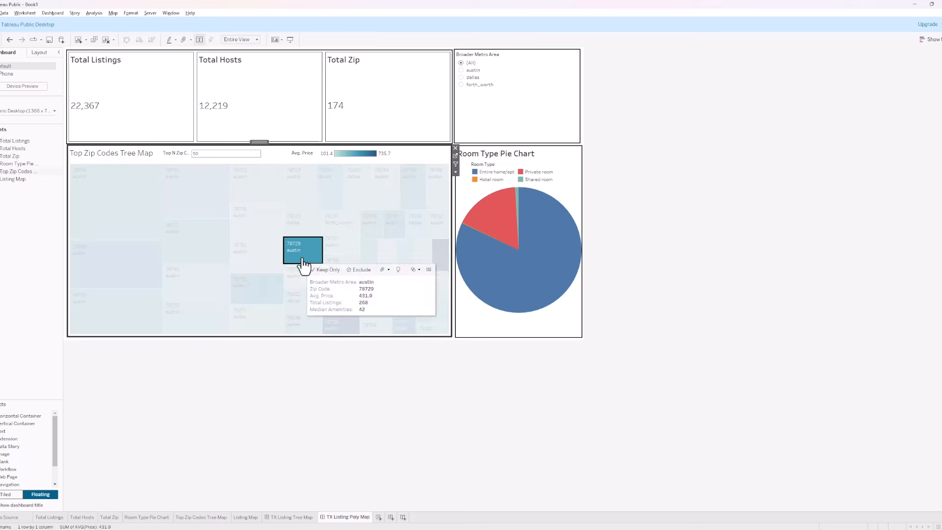
{"action": "left_click", "coordinate": [455, 149]}
{"action": "left_click", "coordinate": [245, 153]}
{"action": "left_click", "coordinate": [265, 149]}
Add the Listing Map as a floating sheet and size it to fill the empty area beside the pie chart
{"action": "mouse_move", "coordinate": [3, 186]}
{"action": "left_click_drag", "start_coordinate": [4, 183], "coordinate": [68, 150]}
{"action": "left_click_drag", "start_coordinate": [238, 240], "coordinate": [451, 337]}
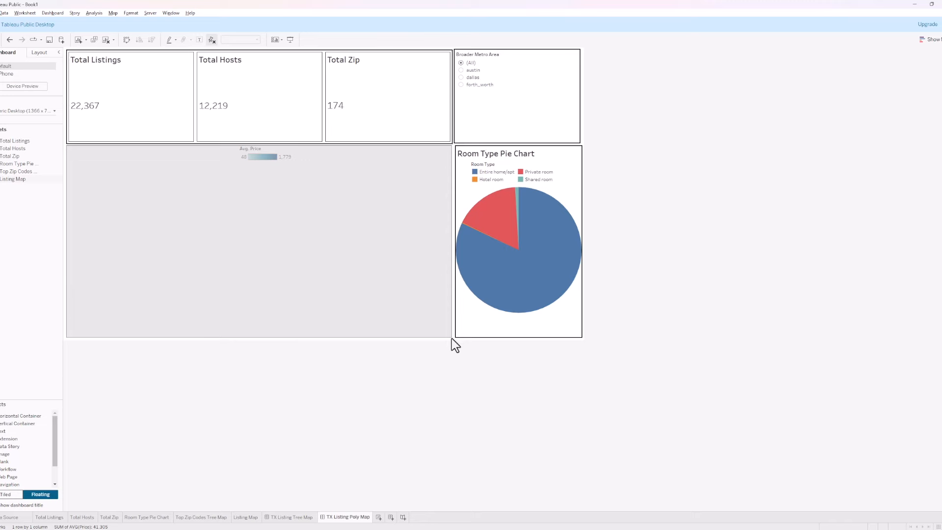
Widen and flatten the Avg. Price legend so it fits in the title row beside the Listing Map title
{"action": "left_click", "coordinate": [249, 157]}
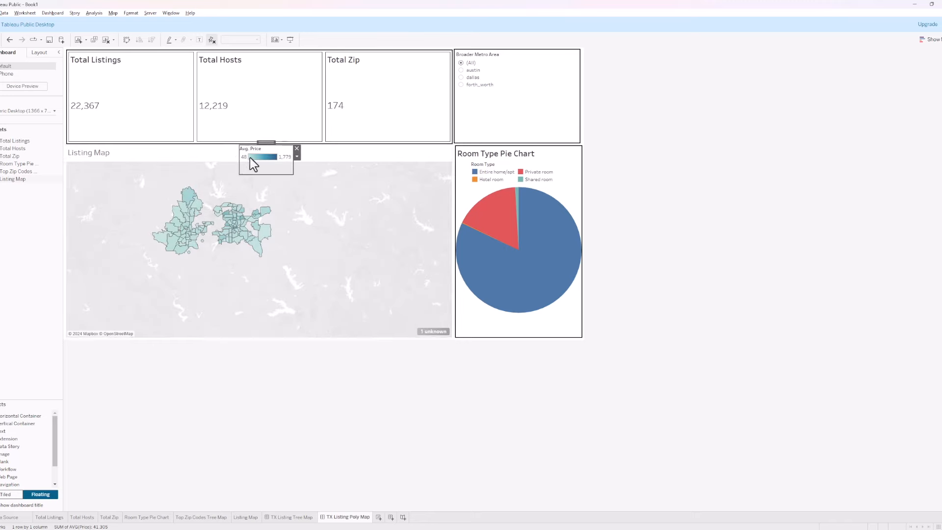
{"action": "left_click_drag", "start_coordinate": [238, 156], "coordinate": [178, 157]}
{"action": "left_click_drag", "start_coordinate": [255, 175], "coordinate": [251, 153]}
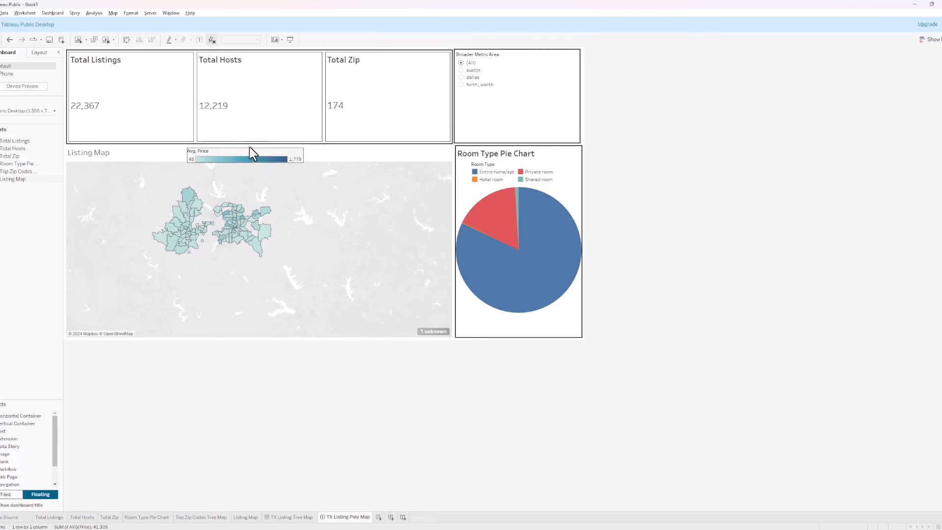
{"action": "left_click", "coordinate": [252, 151]}
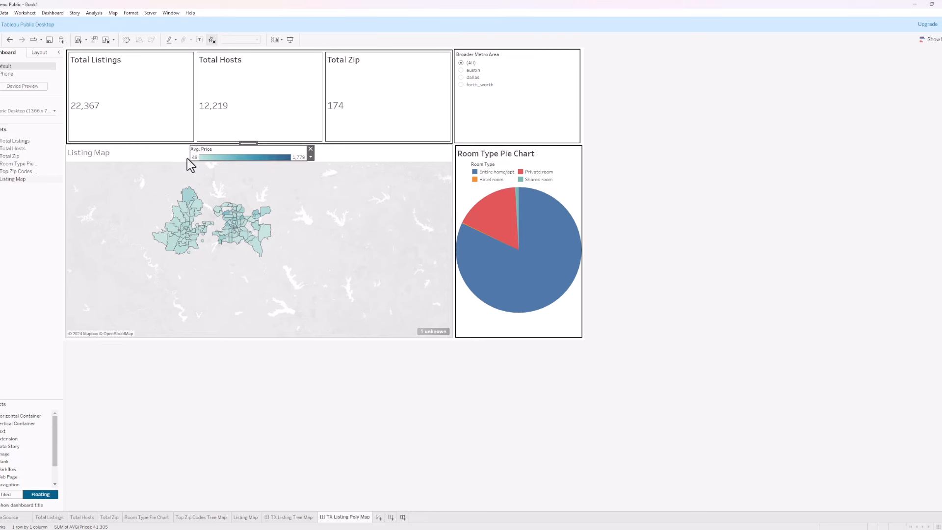
Give the Listing Map a solid black border
{"action": "left_click", "coordinate": [353, 201]}
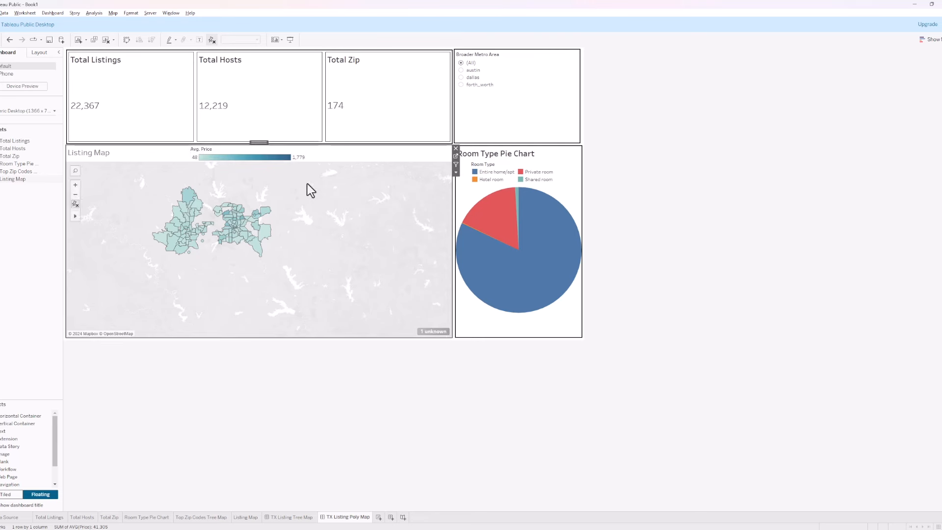
{"action": "left_click", "coordinate": [41, 54]}
{"action": "left_click", "coordinate": [22, 176]}
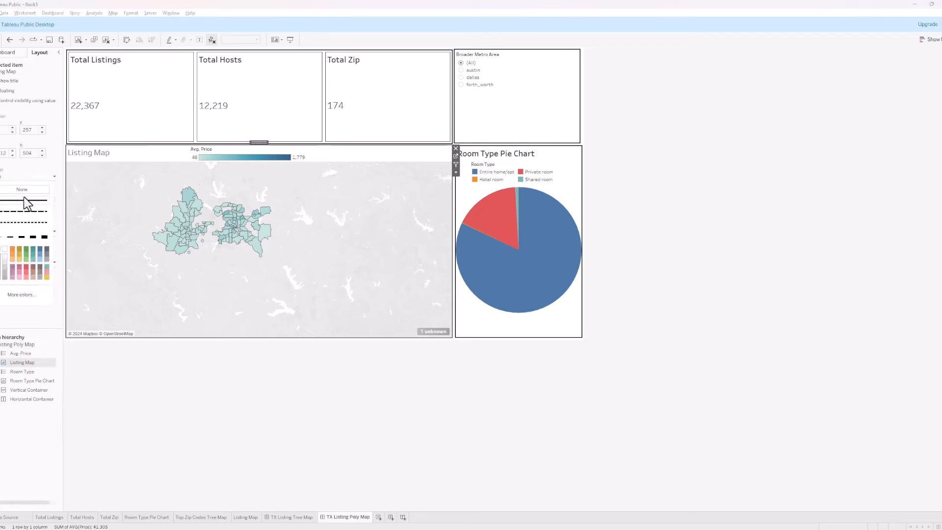
{"action": "left_click", "coordinate": [374, 402]}
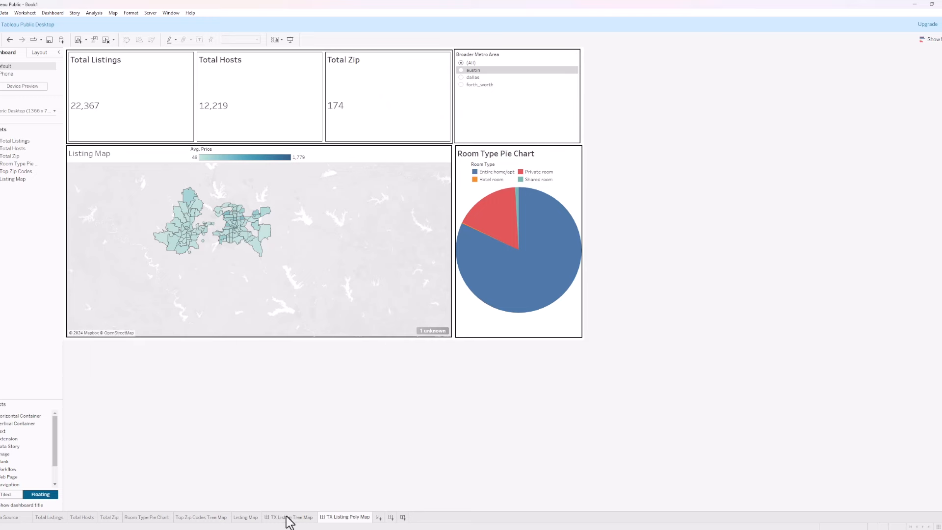
Compare the two dashboards and add a Navigation object below the Broader Metro Area filter on TX Listing Poly Map
{"action": "left_click", "coordinate": [288, 516]}
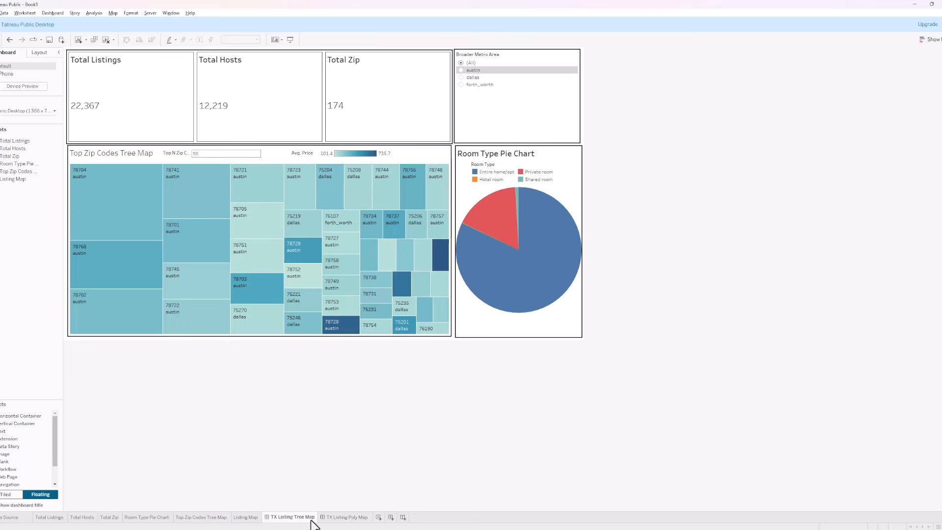
{"action": "left_click", "coordinate": [326, 518]}
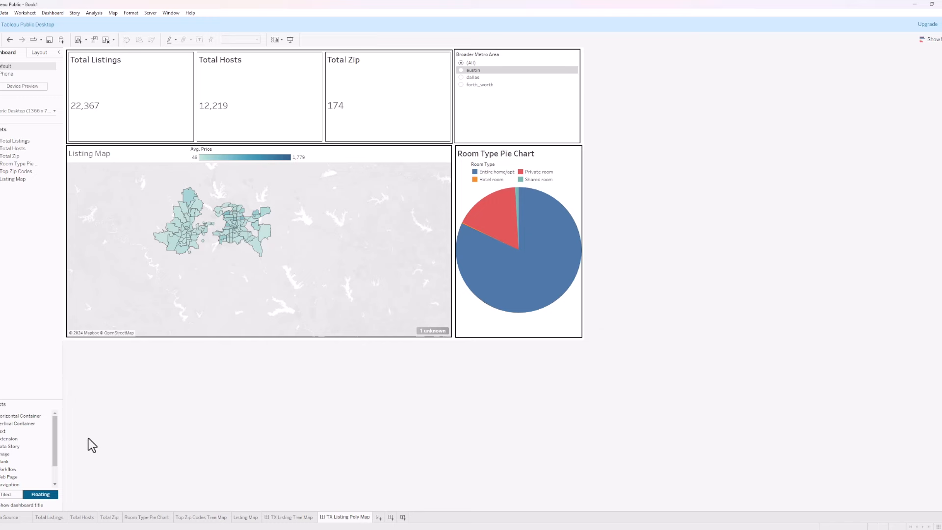
{"action": "scroll", "coordinate": [14, 470], "scroll_direction": "down", "scroll_amount": 1}
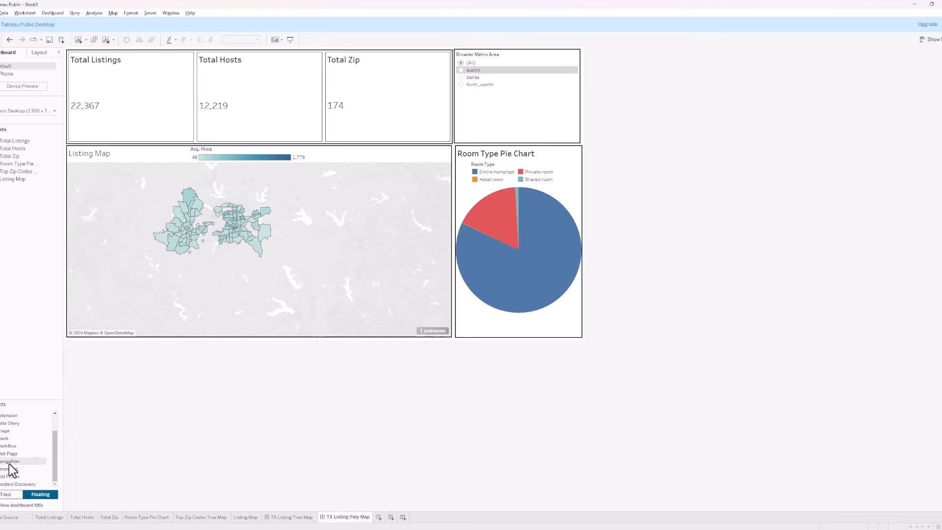
{"action": "left_click_drag", "start_coordinate": [5, 466], "coordinate": [358, 124]}
{"action": "mouse_move", "coordinate": [358, 124]}
{"action": "left_mouse_down"}
{"action": "mouse_move", "coordinate": [413, 126]}
{"action": "mouse_move", "coordinate": [481, 108]}
{"action": "mouse_move", "coordinate": [487, 120]}
{"action": "mouse_move", "coordinate": [448, 121]}
{"action": "mouse_move", "coordinate": [531, 126]}
{"action": "mouse_move", "coordinate": [403, 155]}
{"action": "mouse_move", "coordinate": [475, 130]}
{"action": "mouse_move", "coordinate": [471, 117]}
{"action": "left_mouse_up"}
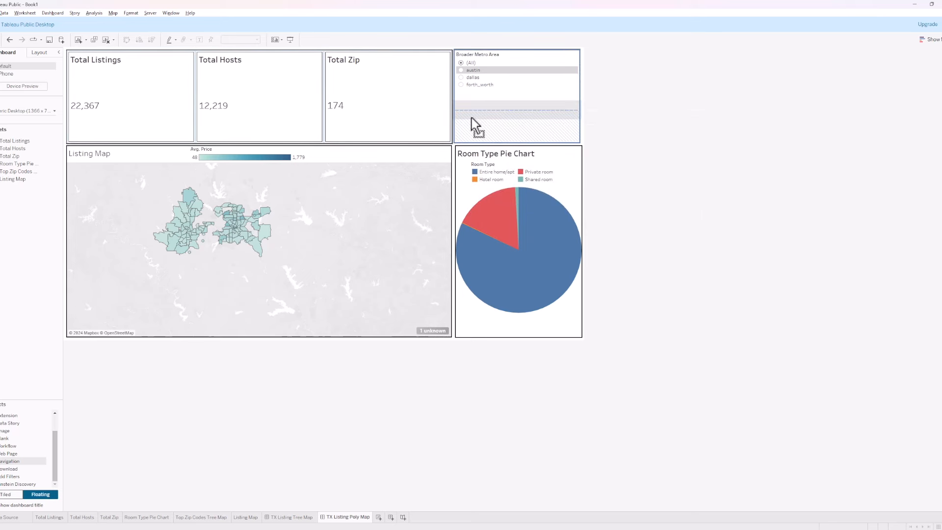
{"action": "left_click_drag", "start_coordinate": [471, 118], "coordinate": [481, 123]}
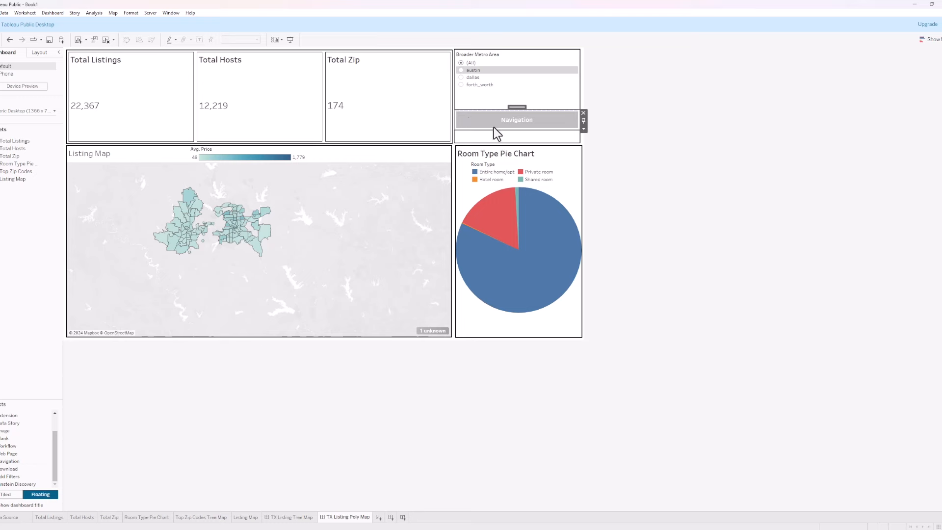
Title the new navigation button on TX Listing Poly Map "View Tree Map" and apply it
{"action": "left_click", "coordinate": [665, 185]}
{"action": "left_click", "coordinate": [554, 127]}
{"action": "left_click", "coordinate": [584, 129]}
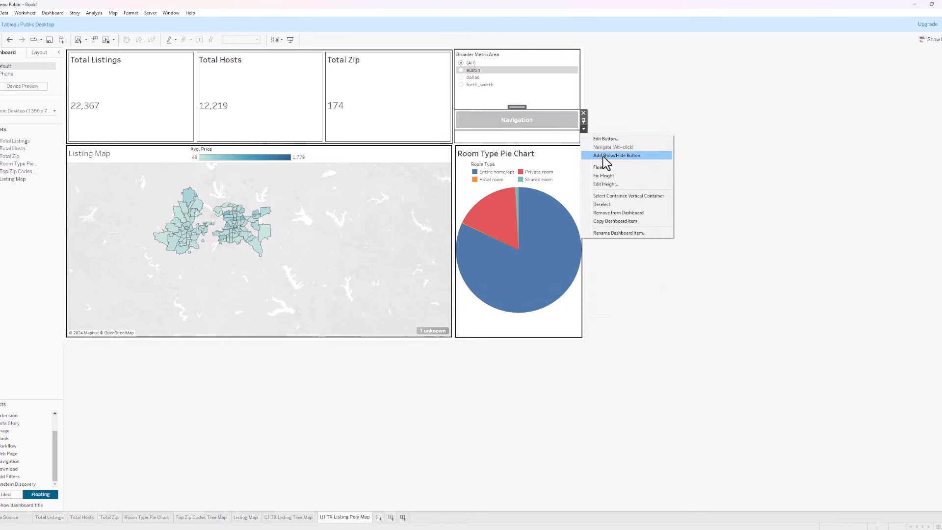
{"action": "left_click", "coordinate": [608, 140]}
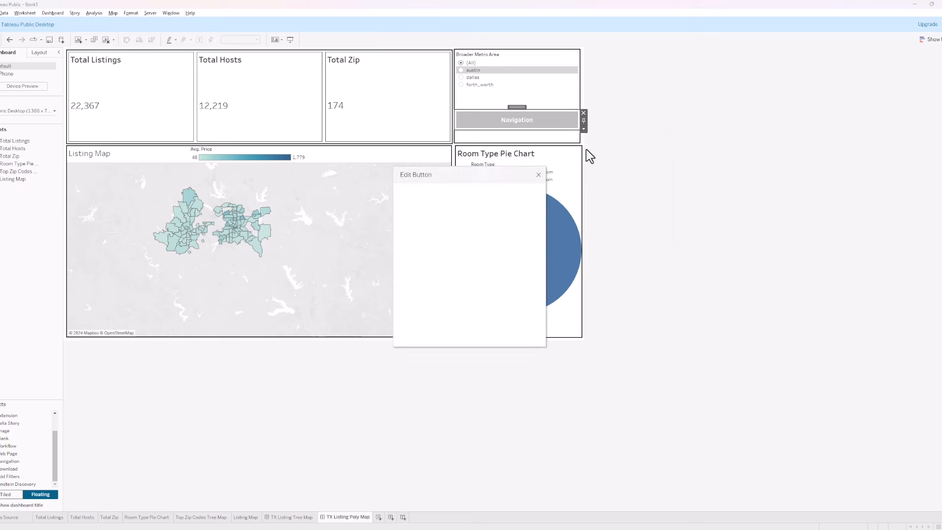
{"action": "left_click", "coordinate": [446, 251]}
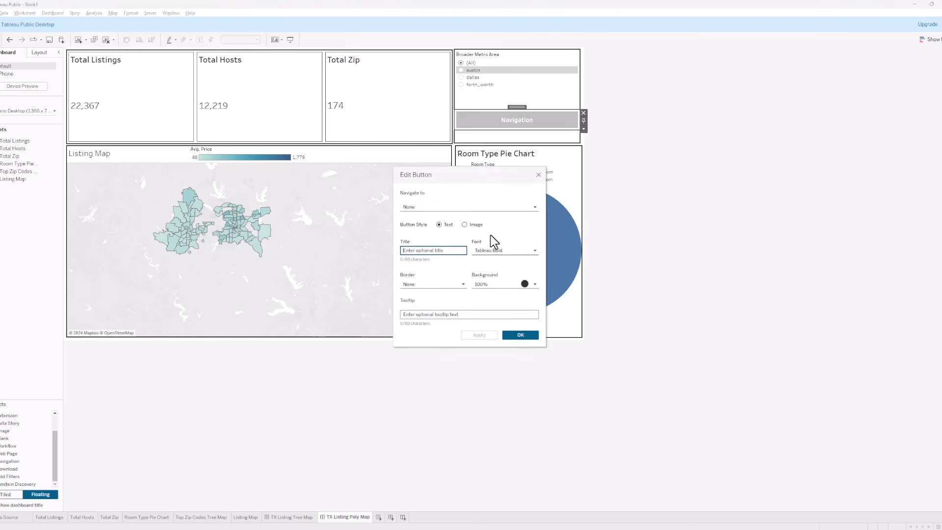
{"action": "type", "text": "View Tree Map"}
{"action": "left_click", "coordinate": [489, 337]}
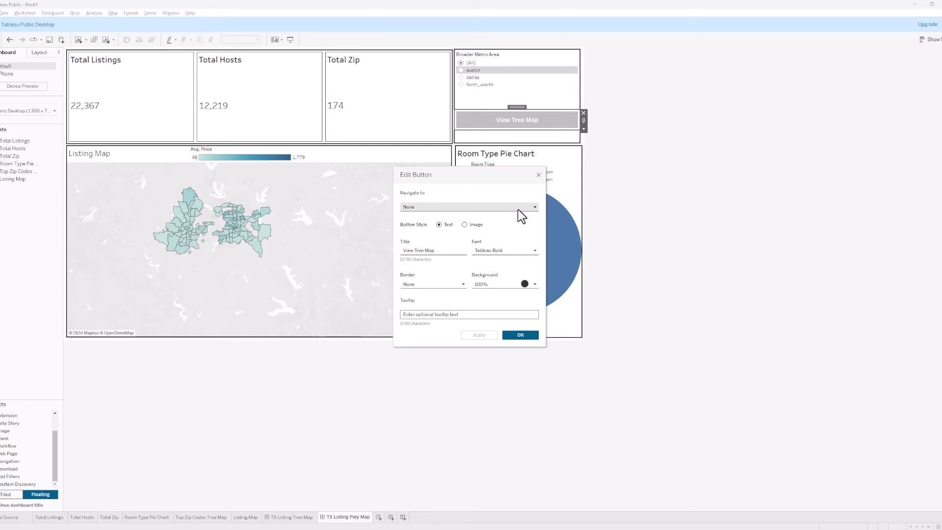
Make the View Tree Map button navigate to the TX Listing Tree Map dashboard and confirm the button settings
{"action": "left_click", "coordinate": [416, 209]}
{"action": "scroll", "coordinate": [447, 279], "scroll_direction": "down", "scroll_amount": 1}
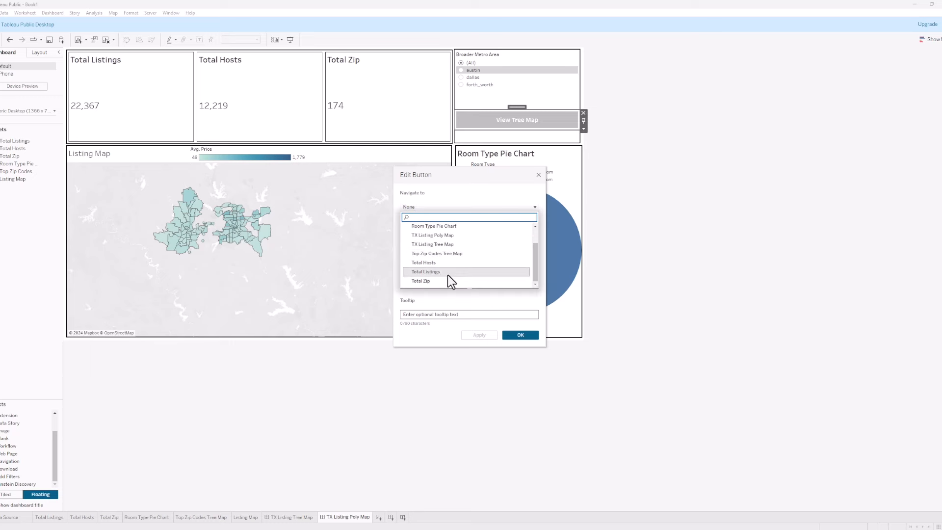
{"action": "left_click", "coordinate": [456, 245]}
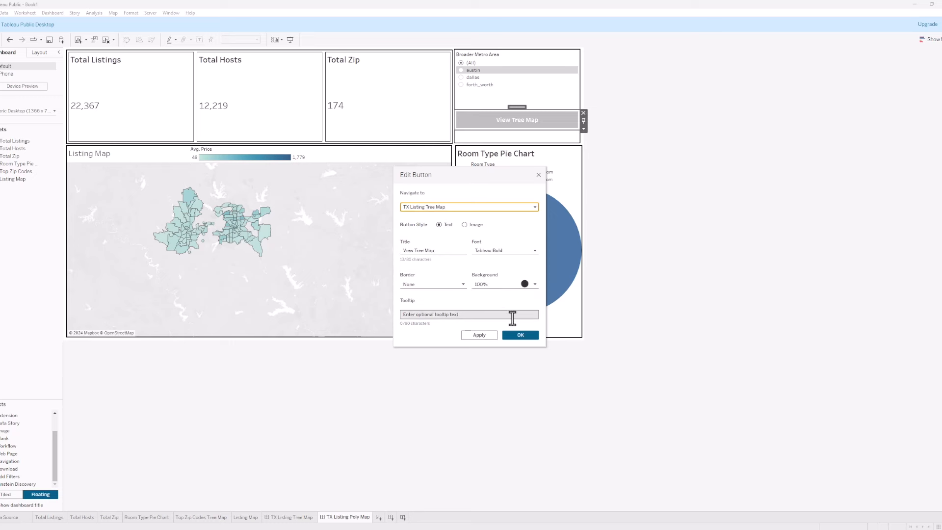
{"action": "left_click", "coordinate": [521, 334]}
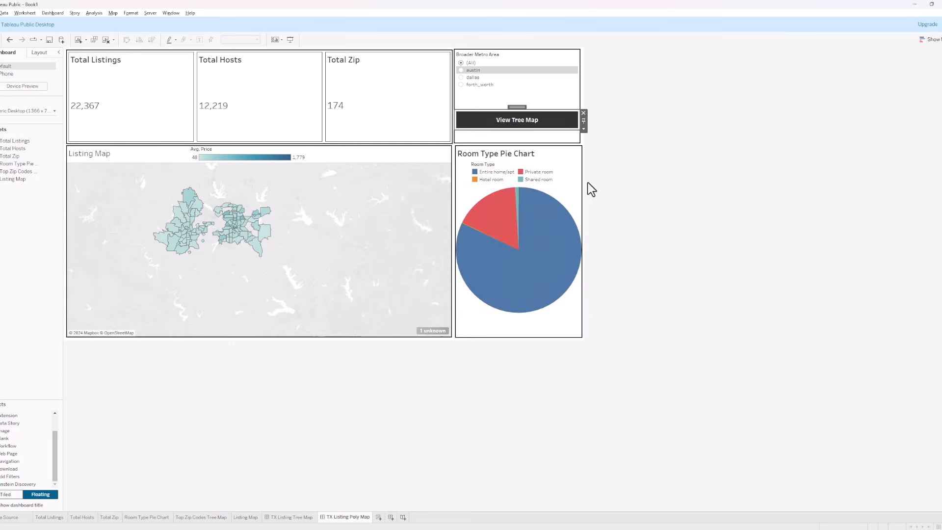
Give the View Tree Map button a green background at 100% opacity
{"action": "left_click", "coordinate": [584, 129]}
{"action": "left_click", "coordinate": [601, 153]}
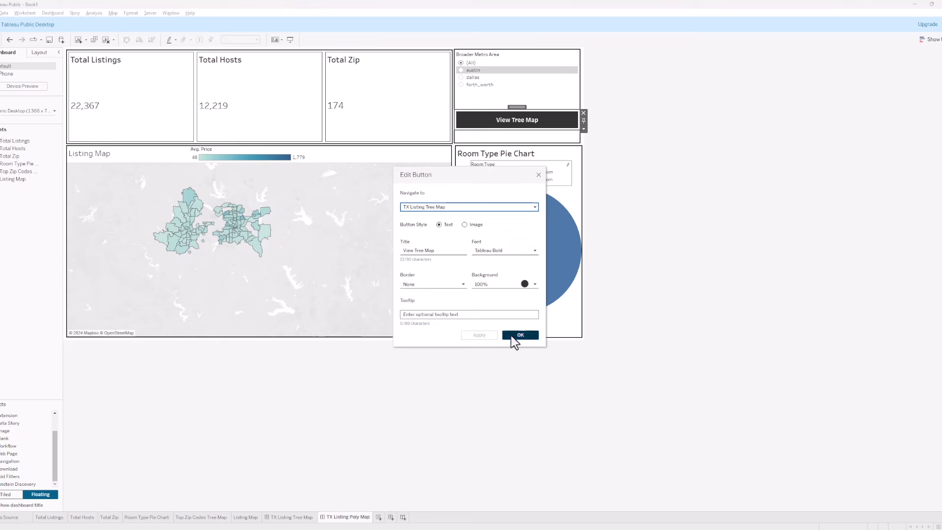
{"action": "left_click", "coordinate": [535, 284]}
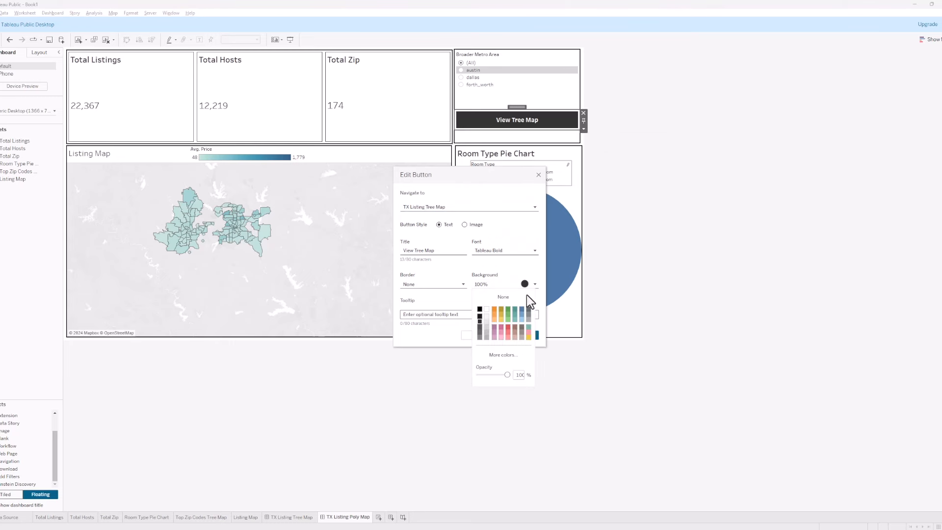
{"action": "left_click", "coordinate": [507, 315]}
{"action": "left_click", "coordinate": [450, 357]}
{"action": "left_click", "coordinate": [497, 336]}
{"action": "left_click", "coordinate": [510, 335]}
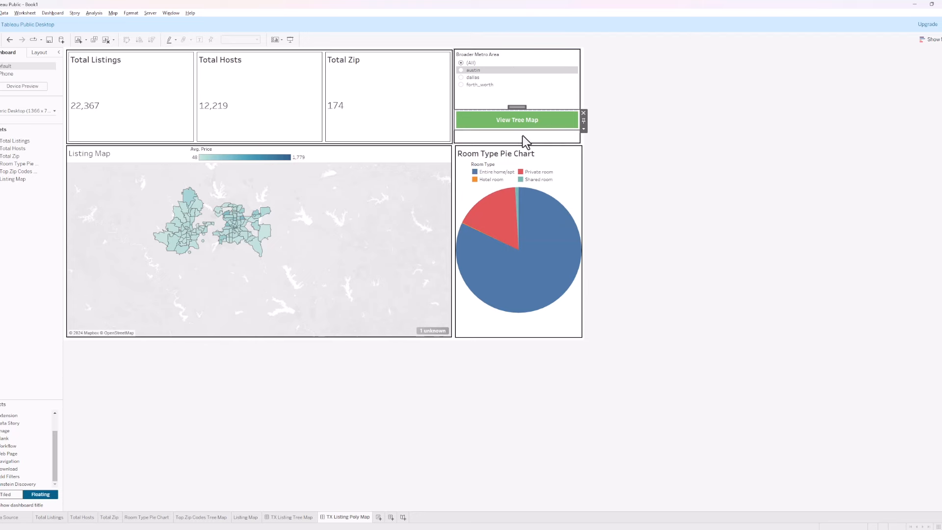
Test the View Tree Map button twice, returning to the TX Listing Poly Map dashboard each time
{"action": "left_click", "coordinate": [525, 122]}
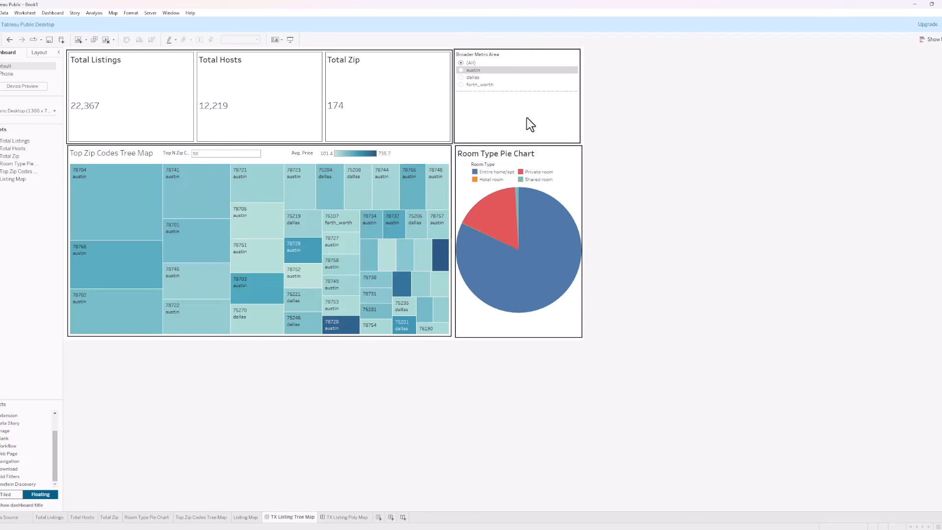
{"action": "left_click", "coordinate": [356, 517]}
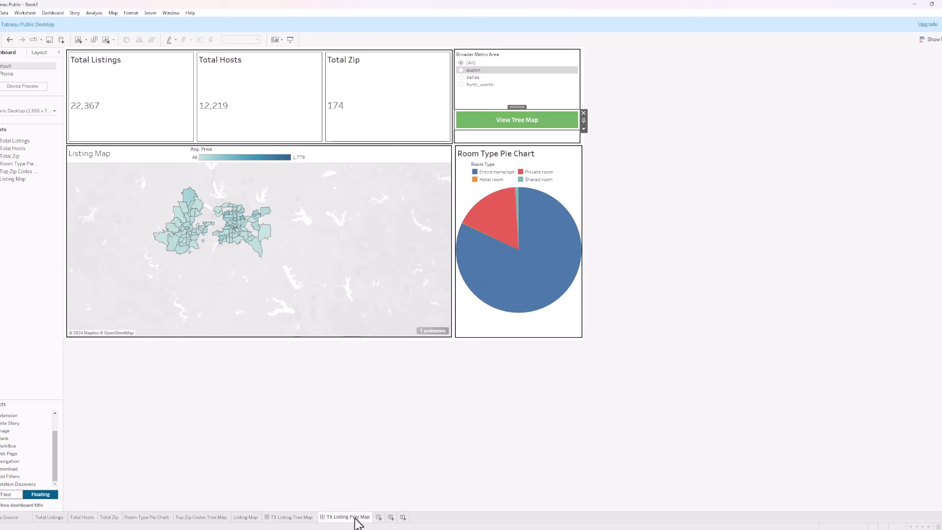
{"action": "left_click", "coordinate": [521, 121]}
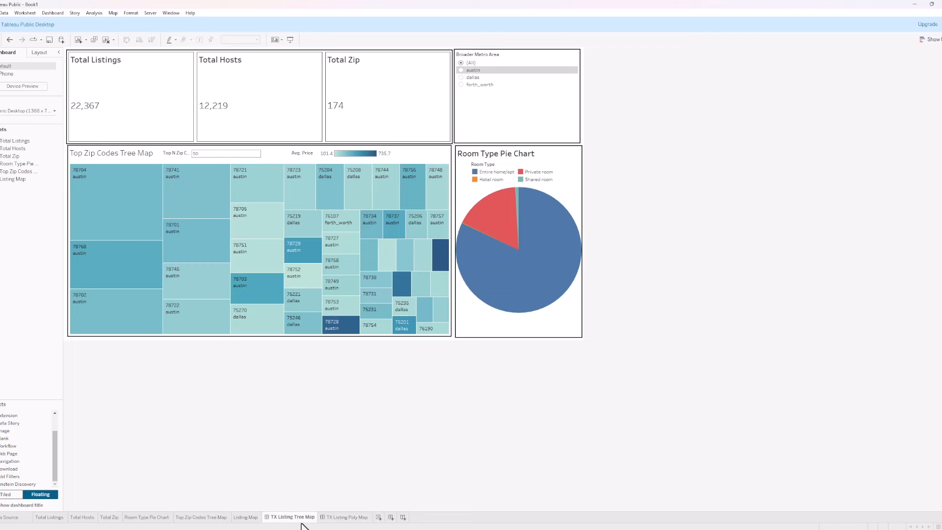
{"action": "left_click", "coordinate": [344, 518]}
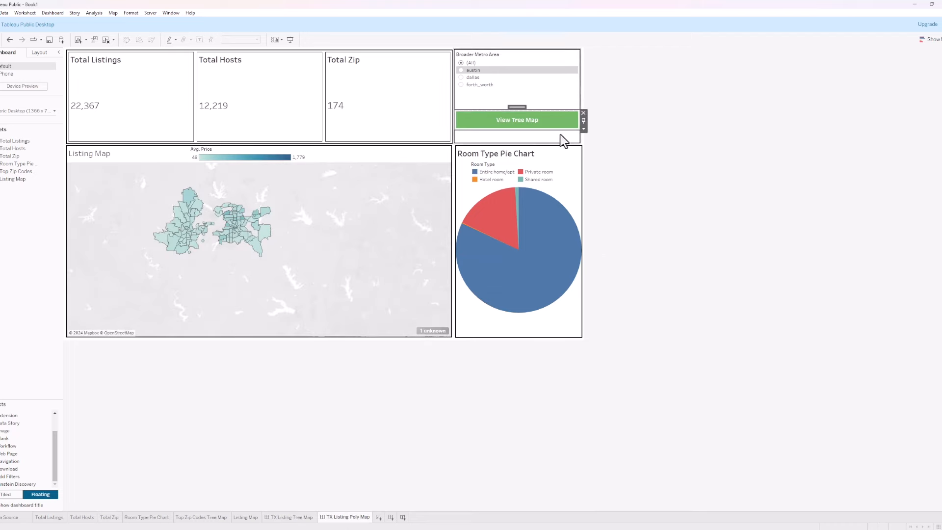
Add a Navigation object below the Broader Metro Area filter on the TX Listing Tree Map dashboard
{"action": "left_click", "coordinate": [291, 516]}
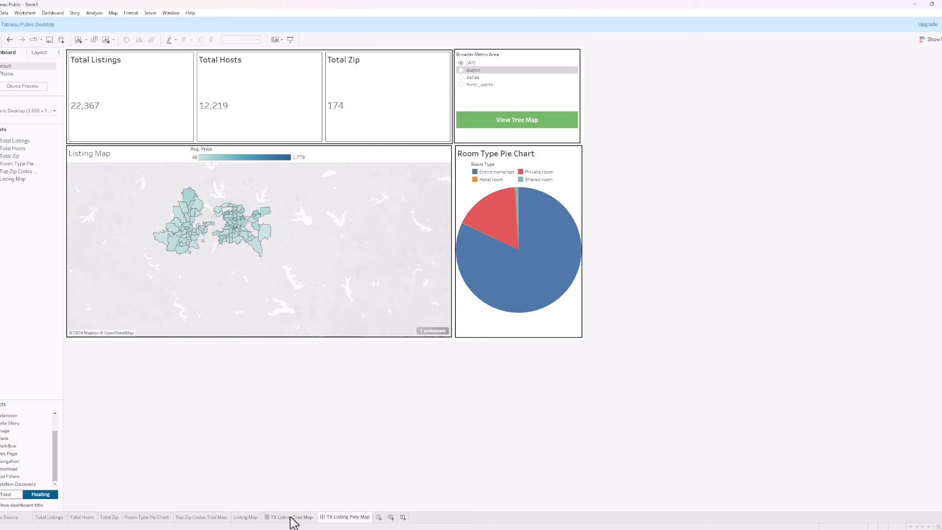
{"action": "scroll", "coordinate": [27, 466], "scroll_direction": "up", "scroll_amount": 2}
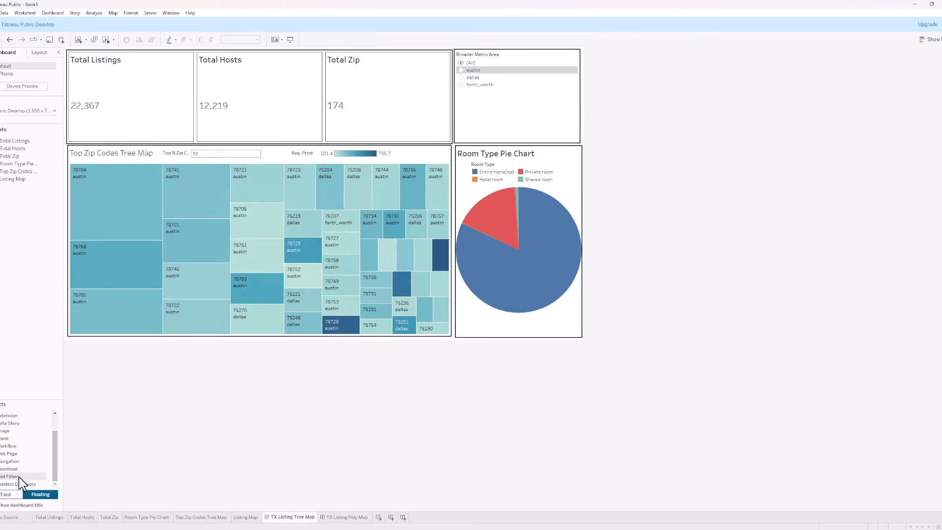
{"action": "mouse_move", "coordinate": [15, 488]}
{"action": "left_mouse_down"}
{"action": "mouse_move", "coordinate": [126, 442]}
{"action": "mouse_move", "coordinate": [379, 293]}
{"action": "mouse_move", "coordinate": [478, 142]}
{"action": "mouse_move", "coordinate": [463, 60]}
{"action": "mouse_move", "coordinate": [487, 115]}
{"action": "left_mouse_up"}
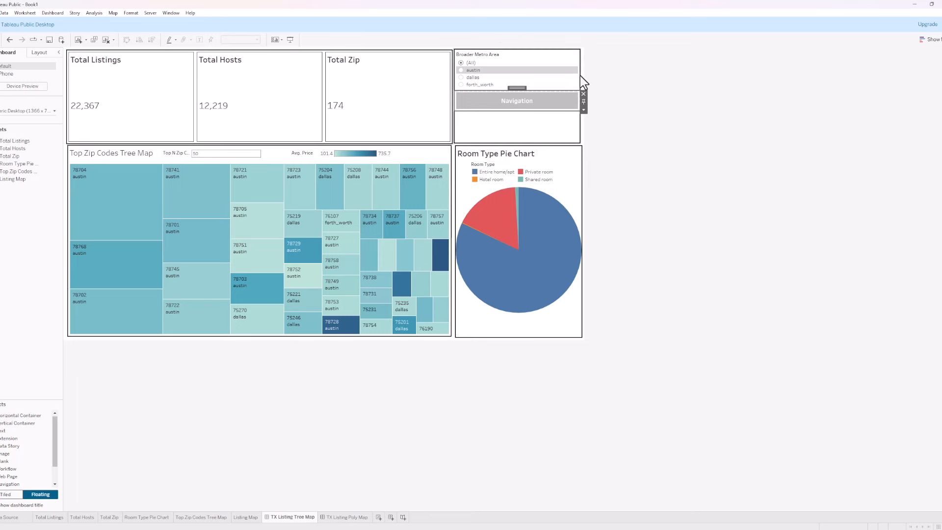
Try distributing the contents of the vertical container with the metro filter and navigation button evenly
{"action": "left_click", "coordinate": [571, 89]}
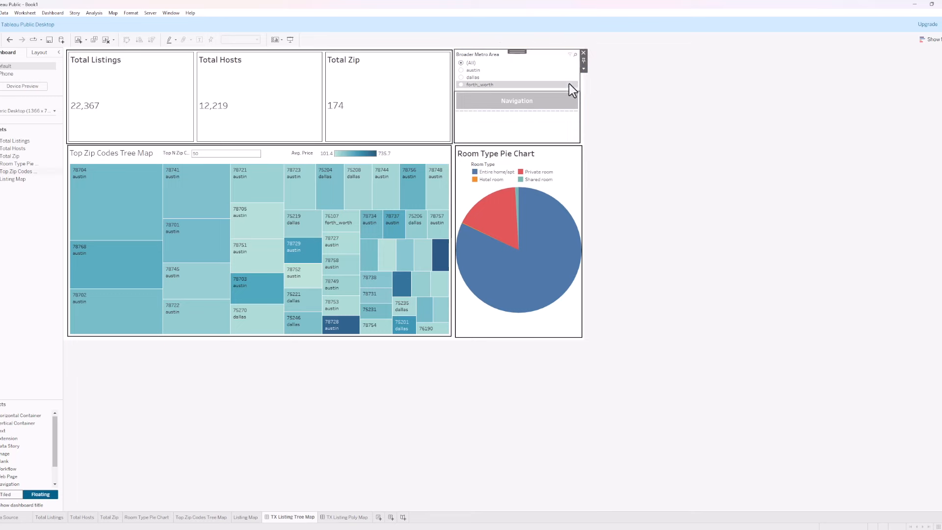
{"action": "left_click", "coordinate": [577, 87]}
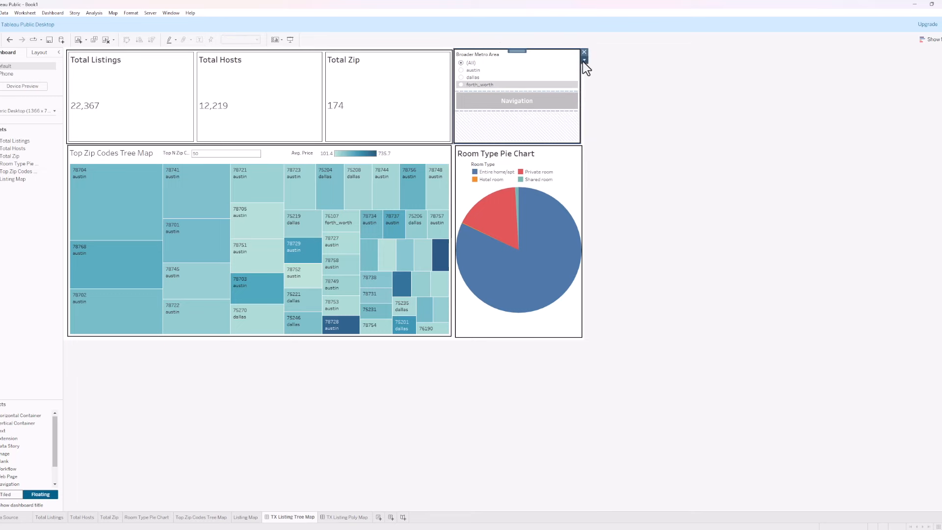
{"action": "left_click", "coordinate": [583, 60]}
{"action": "left_click", "coordinate": [601, 83]}
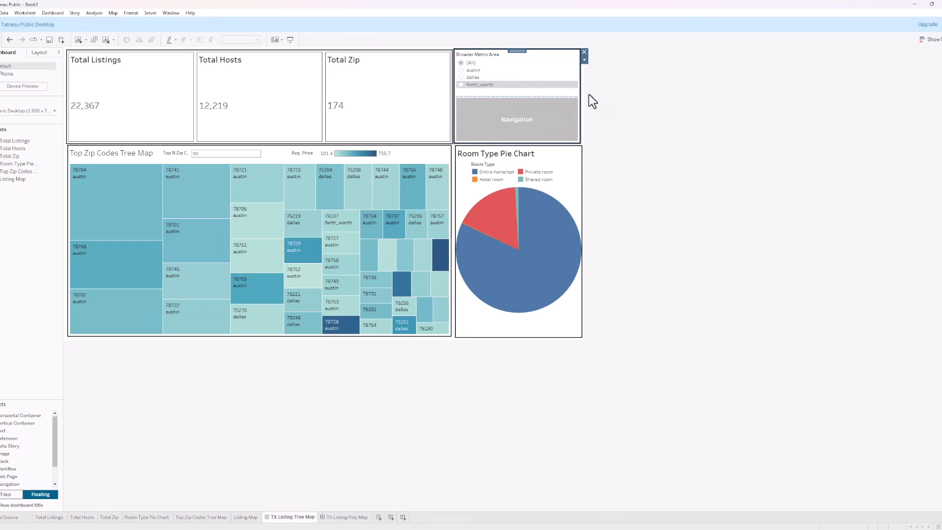
Turn off Distribute Contents Evenly for the container holding the metro filter and navigation button
{"action": "left_click", "coordinate": [561, 103]}
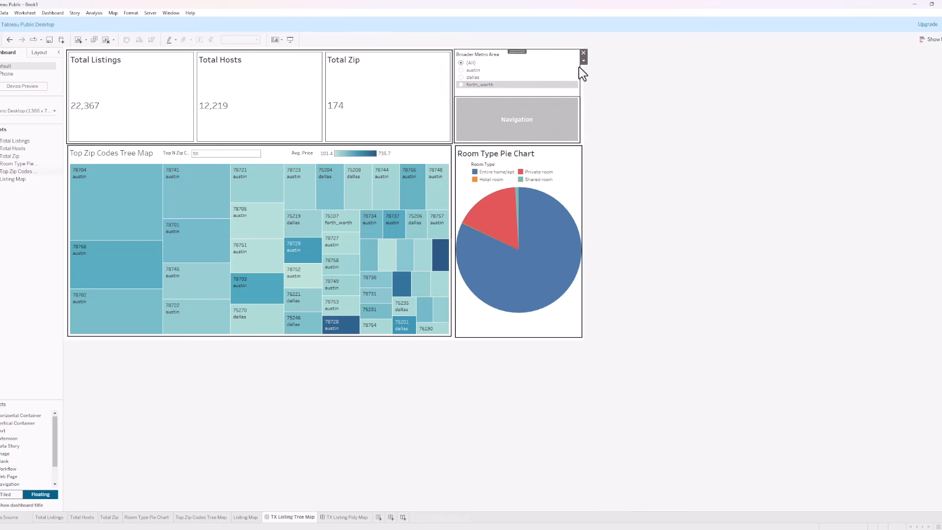
{"action": "left_click", "coordinate": [583, 60]}
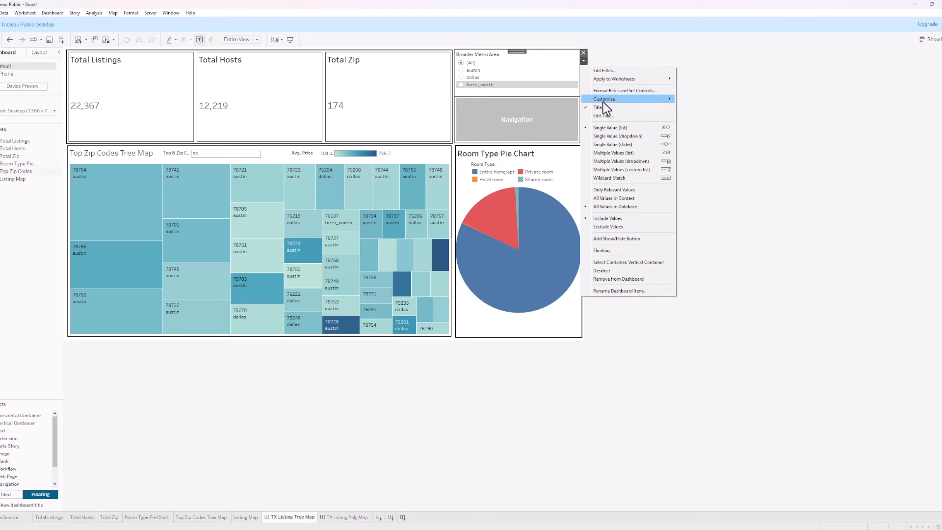
{"action": "key", "text": "Escape"}
{"action": "left_click", "coordinate": [580, 89]}
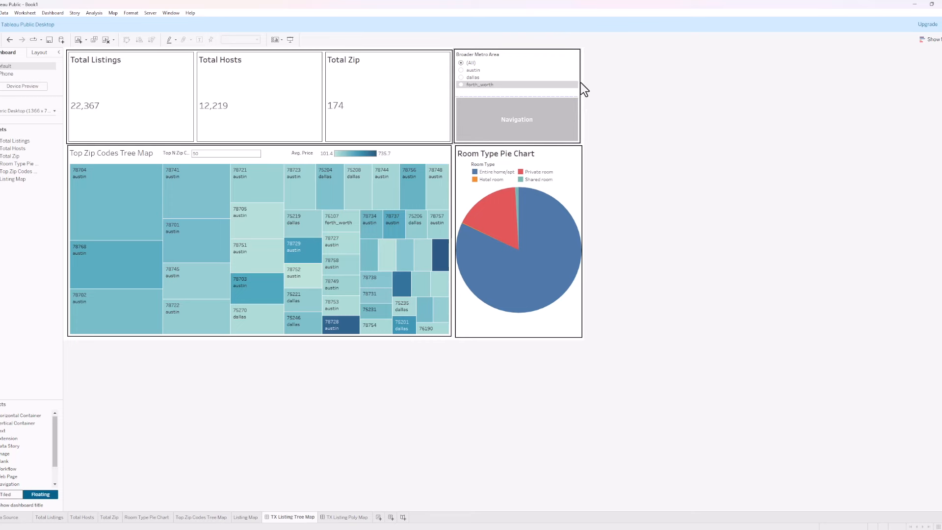
{"action": "left_click", "coordinate": [580, 82]}
{"action": "left_click", "coordinate": [582, 60]}
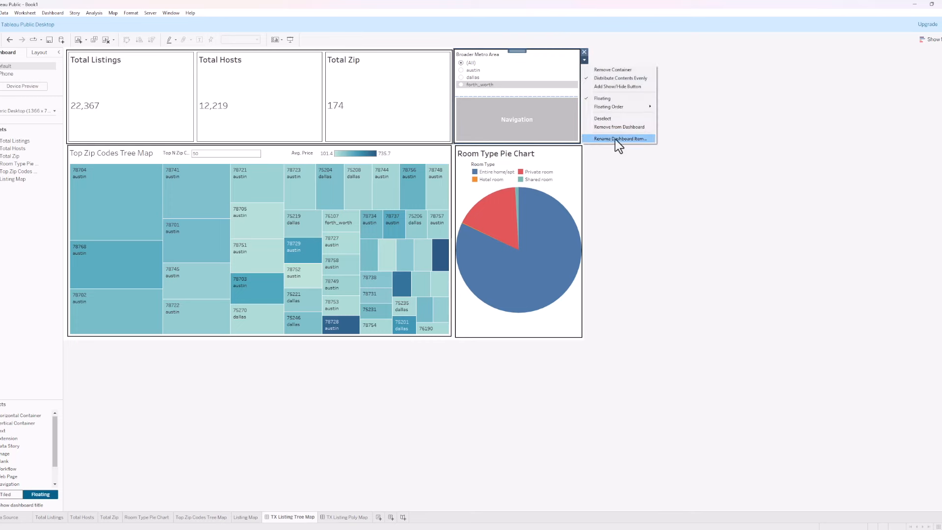
{"action": "left_click", "coordinate": [646, 78]}
Extend the Broader Metro Area filter downward so the navigation button sits lower, leaving a small gap beneath it
{"action": "left_click", "coordinate": [549, 104]}
{"action": "left_click_drag", "start_coordinate": [529, 88], "coordinate": [541, 111]}
{"action": "left_click", "coordinate": [564, 125]}
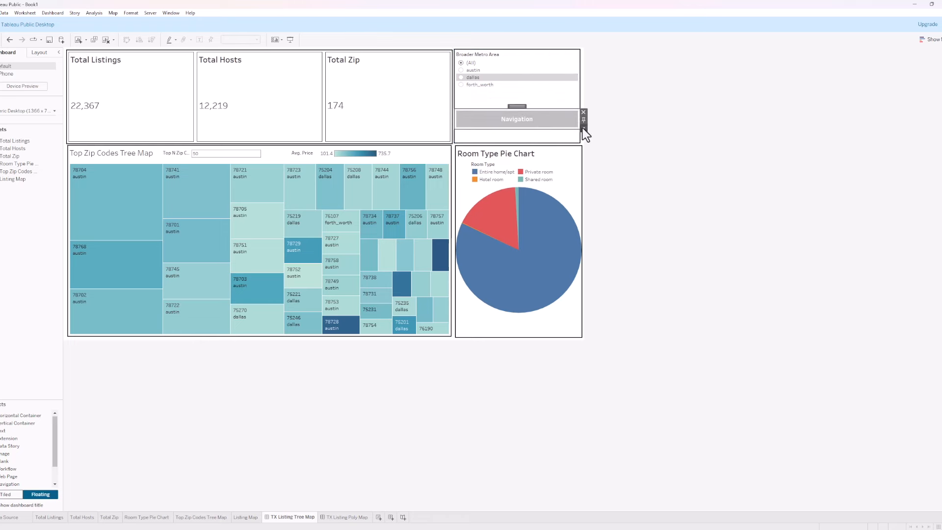
Title the navigation button on TX Listing Tree Map "View Polygon Map"
{"action": "left_click", "coordinate": [583, 128]}
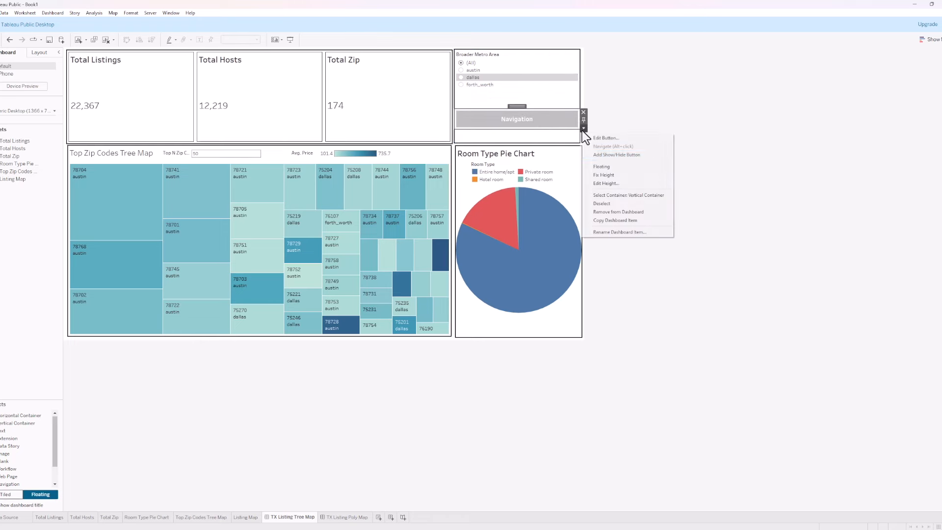
{"action": "left_click", "coordinate": [621, 138]}
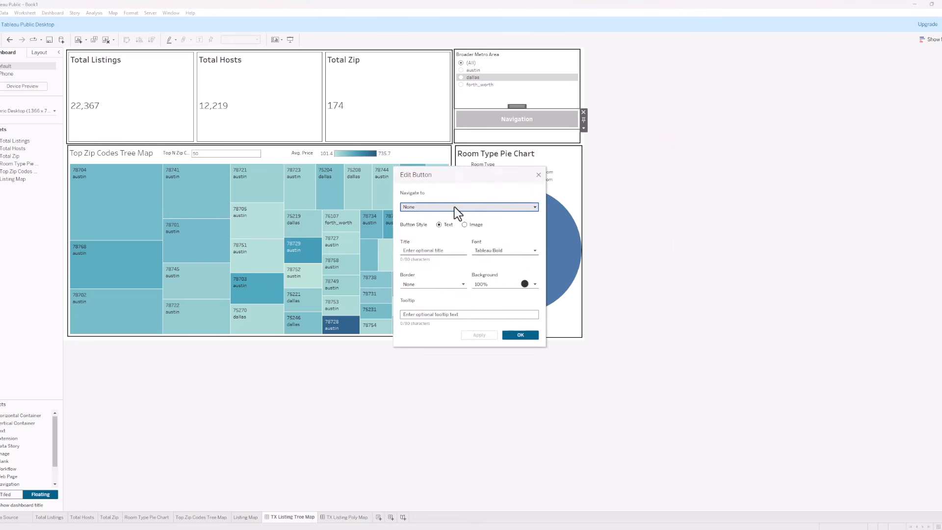
{"action": "left_click", "coordinate": [431, 250]}
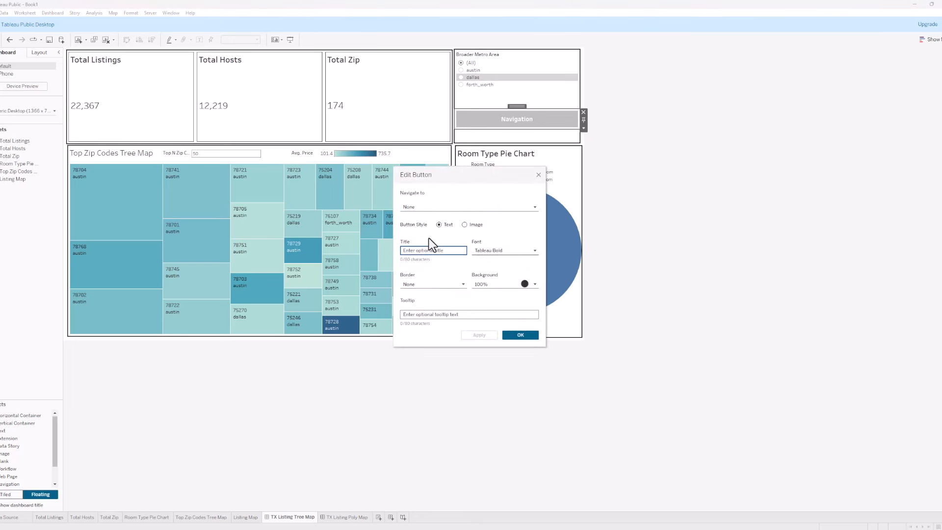
{"action": "type", "text": "V"}
{"action": "type", "text": "iew Polygon Map"}
Give the View Polygon Map button a gold background and confirm the button settings
{"action": "left_click", "coordinate": [506, 286]}
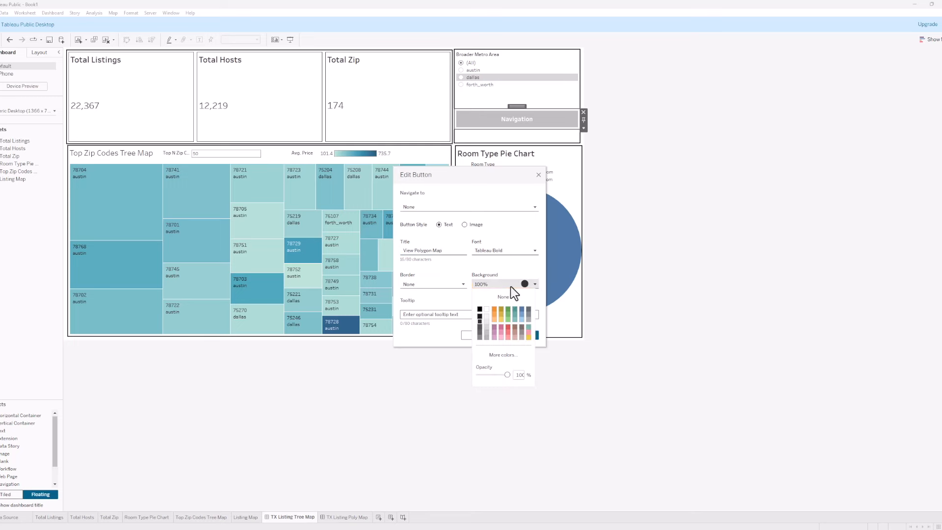
{"action": "left_click", "coordinate": [508, 314]}
{"action": "left_click", "coordinate": [458, 323]}
{"action": "left_click", "coordinate": [479, 335]}
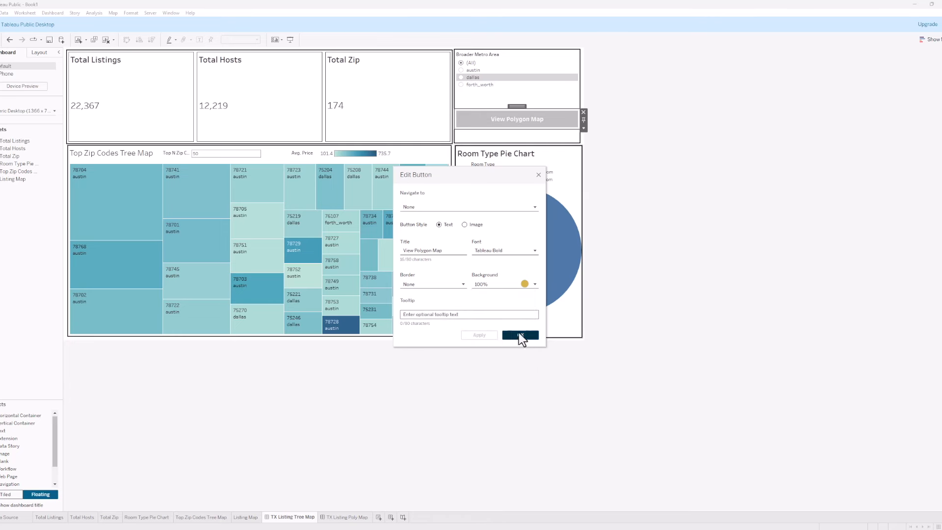
{"action": "left_click", "coordinate": [524, 284]}
{"action": "left_click", "coordinate": [456, 337]}
{"action": "left_click", "coordinate": [519, 335]}
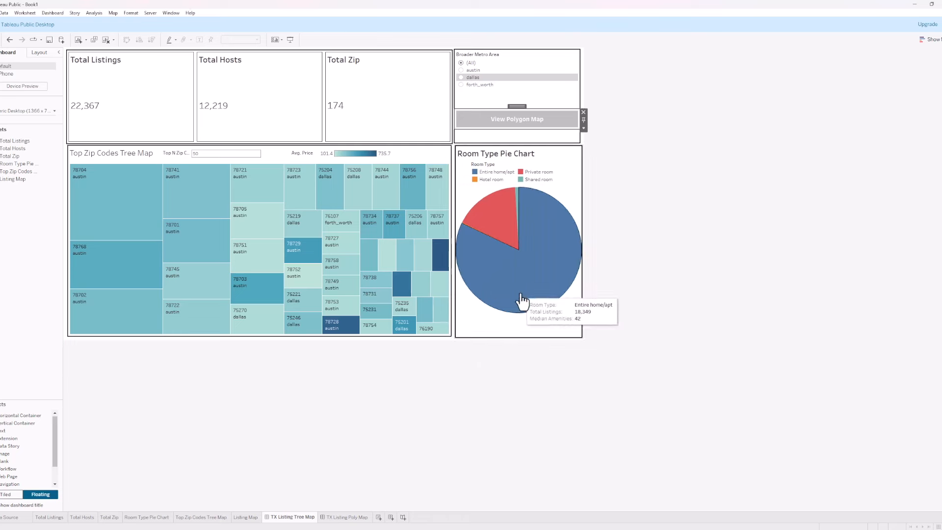
Make the View Polygon Map button navigate to the TX Listing Poly Map dashboard and apply the change
{"action": "left_click", "coordinate": [583, 128]}
{"action": "left_click", "coordinate": [607, 138]}
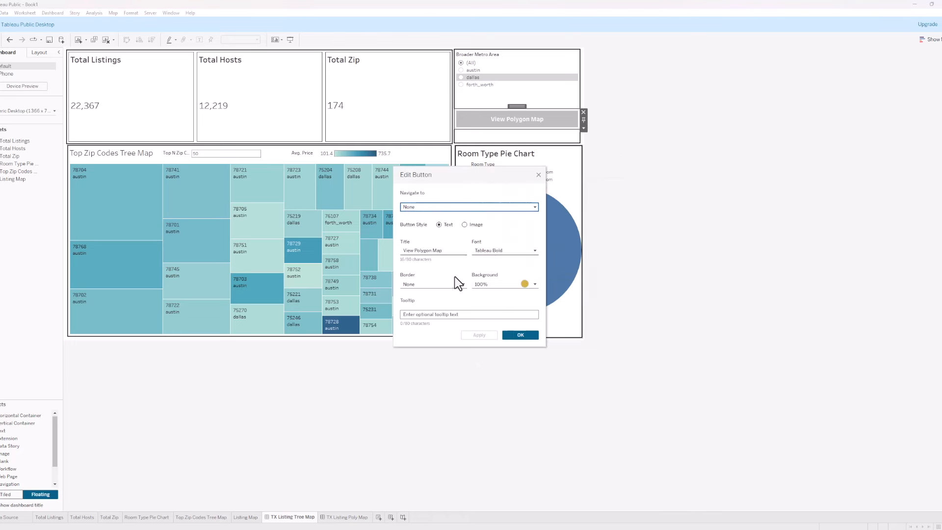
{"action": "left_click", "coordinate": [478, 251]}
{"action": "left_click", "coordinate": [479, 251]}
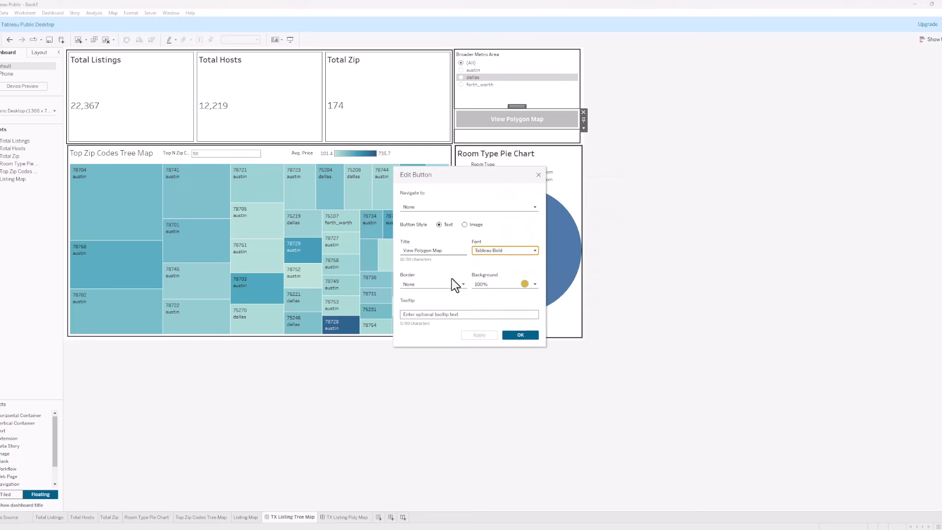
{"action": "left_click", "coordinate": [452, 282]}
{"action": "left_click", "coordinate": [478, 206]}
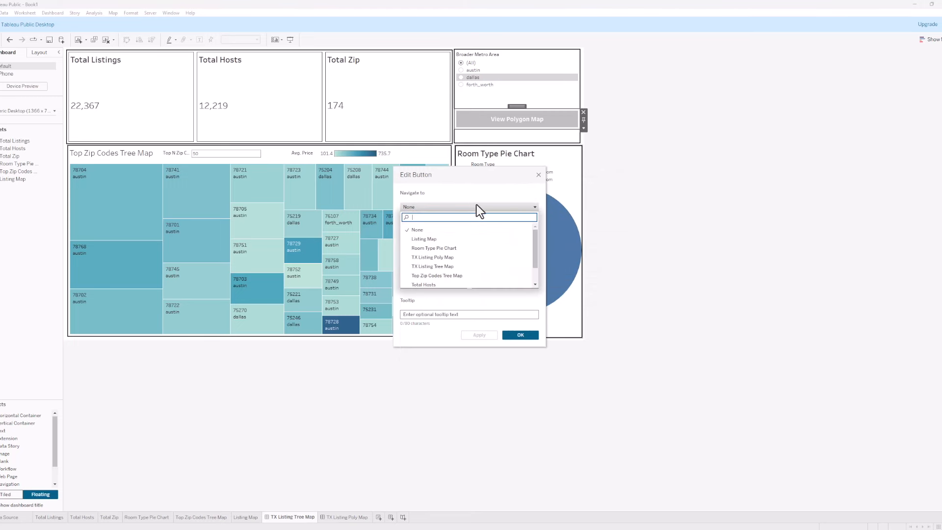
{"action": "left_click", "coordinate": [456, 258]}
{"action": "left_click", "coordinate": [488, 334]}
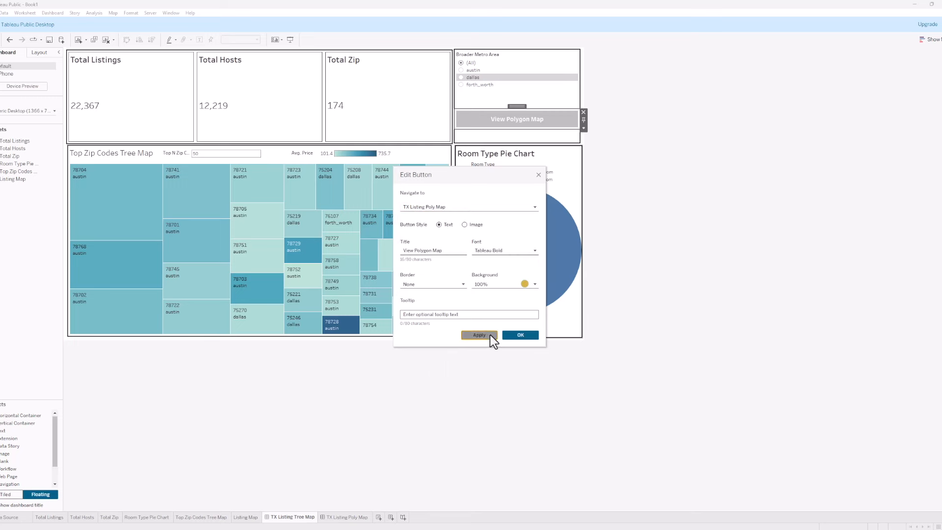
Confirm the button settings and follow the navigation buttons to TX Listing Poly Map and back to TX Listing Tree Map
{"action": "left_click", "coordinate": [519, 335]}
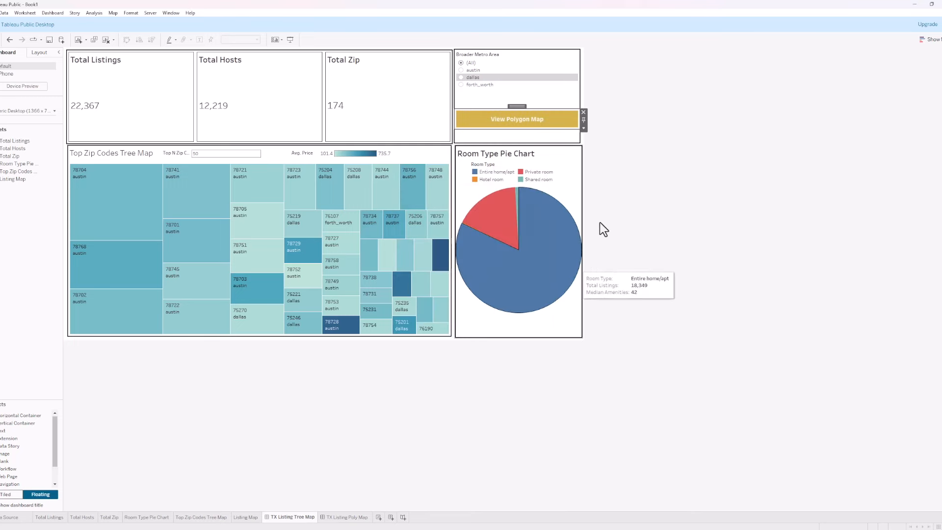
{"action": "left_click", "coordinate": [505, 123], "text": "alt"}
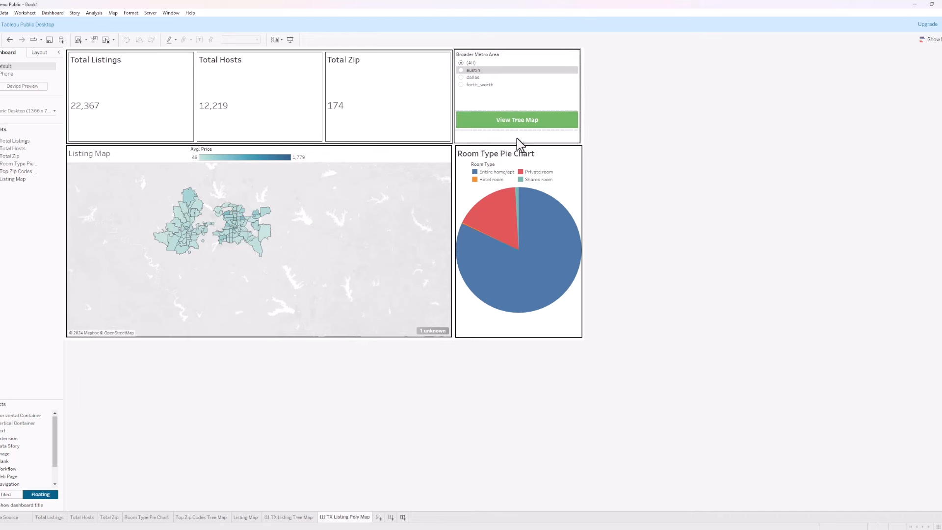
{"action": "left_click", "coordinate": [519, 125], "text": "alt"}
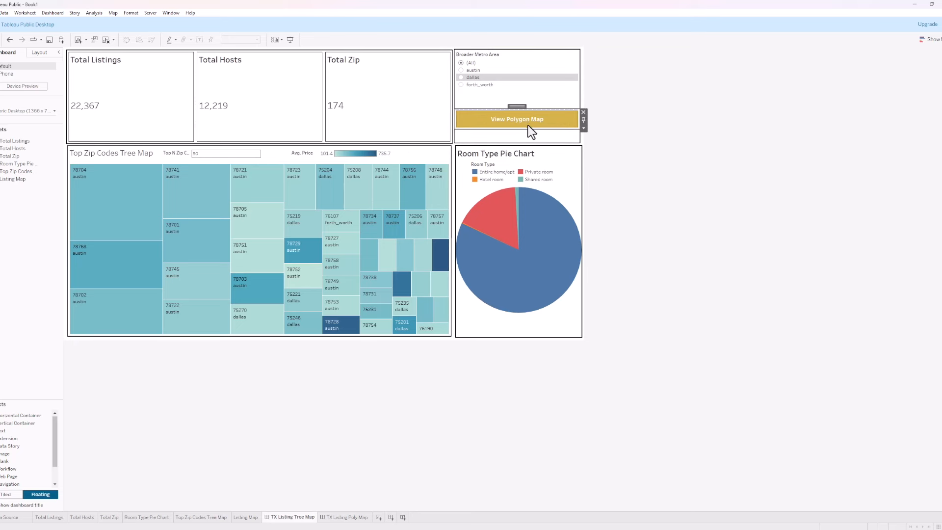
Check the tree map's zip code tooltips and test whether selecting 78704 filters the other sheets, clearing the selection again
{"action": "mouse_move", "coordinate": [326, 268]}
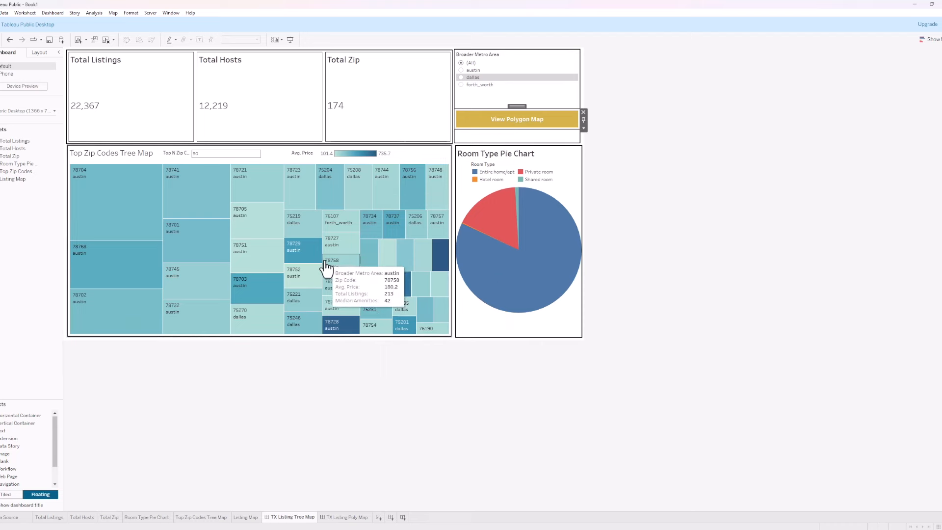
{"action": "mouse_move", "coordinate": [445, 213]}
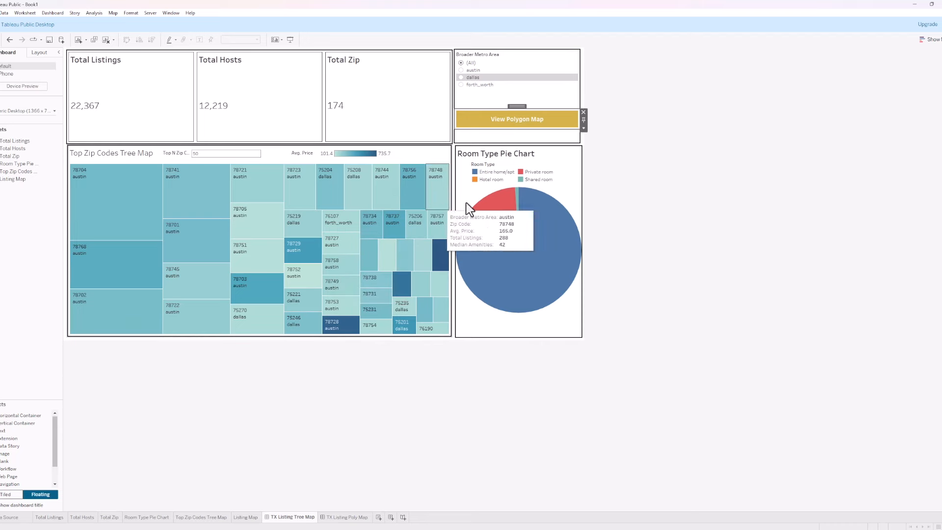
{"action": "mouse_move", "coordinate": [250, 237]}
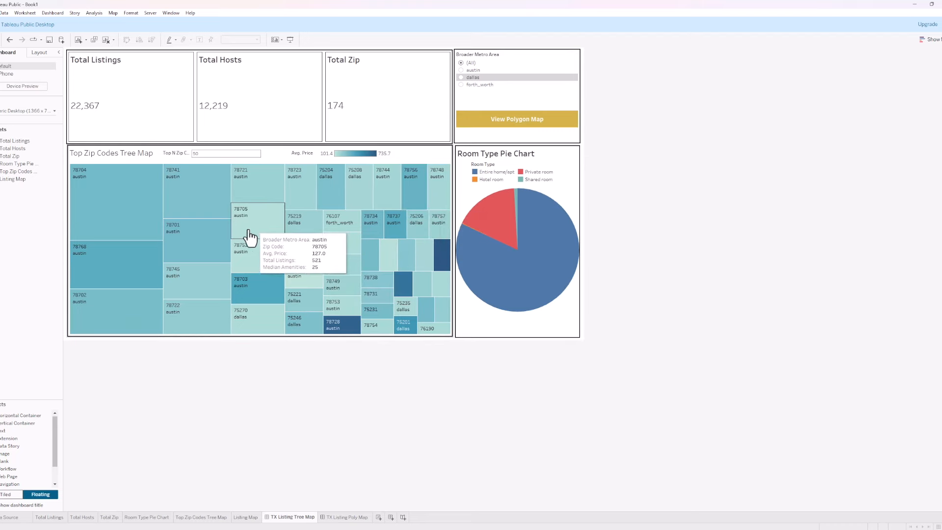
{"action": "mouse_move", "coordinate": [156, 236]}
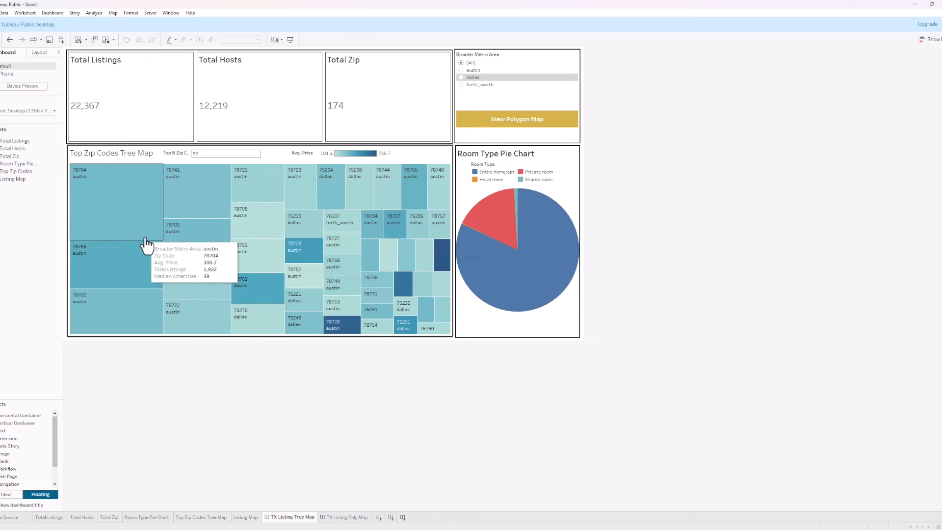
{"action": "left_click", "coordinate": [142, 211]}
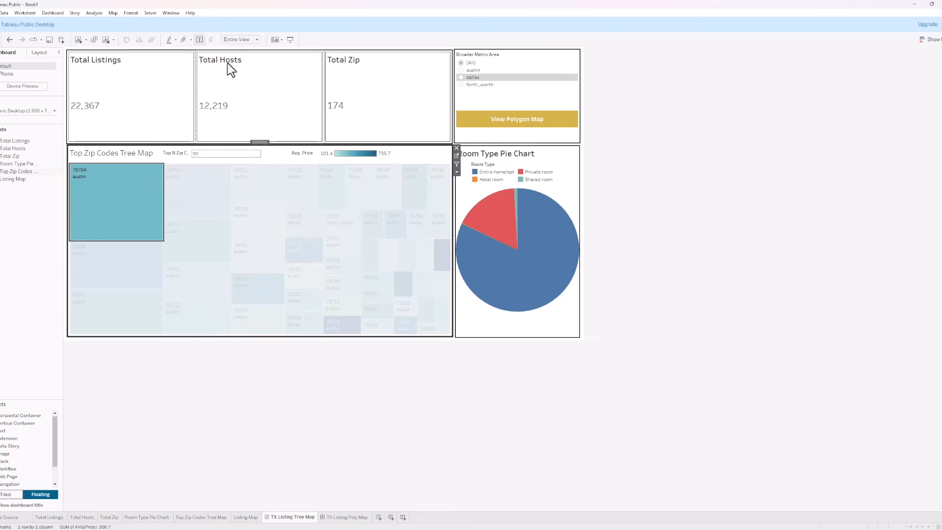
{"action": "left_click", "coordinate": [112, 210]}
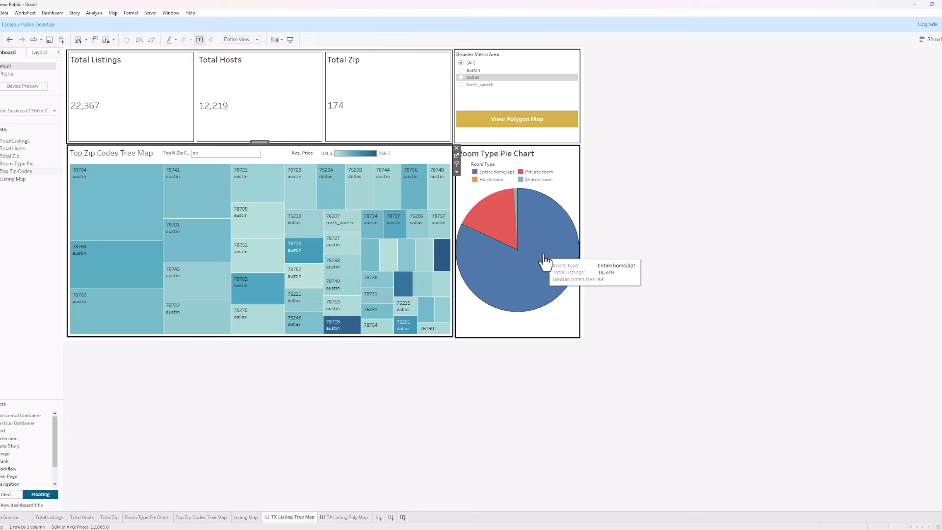
Use the Room Type Pie Chart as a filter and test it with the Private room and Entire home/apt slices
{"action": "left_click", "coordinate": [574, 212]}
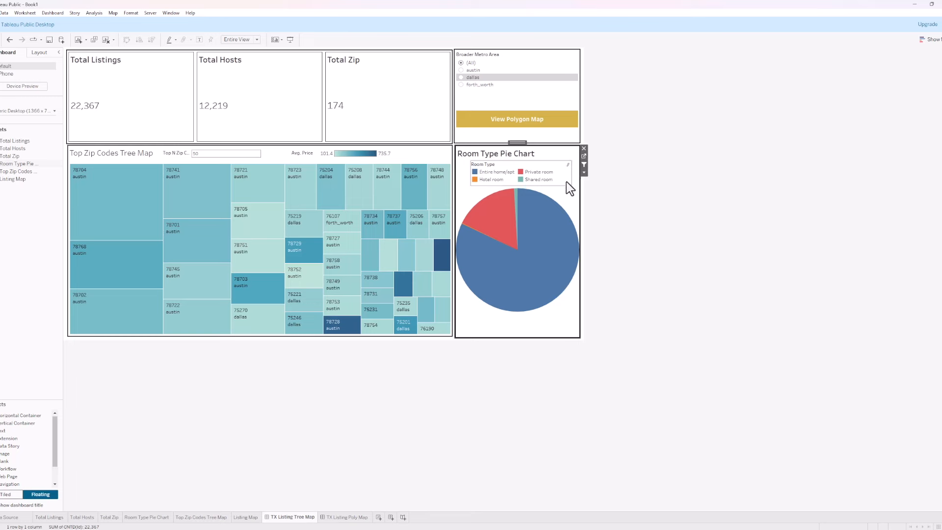
{"action": "mouse_move", "coordinate": [502, 227]}
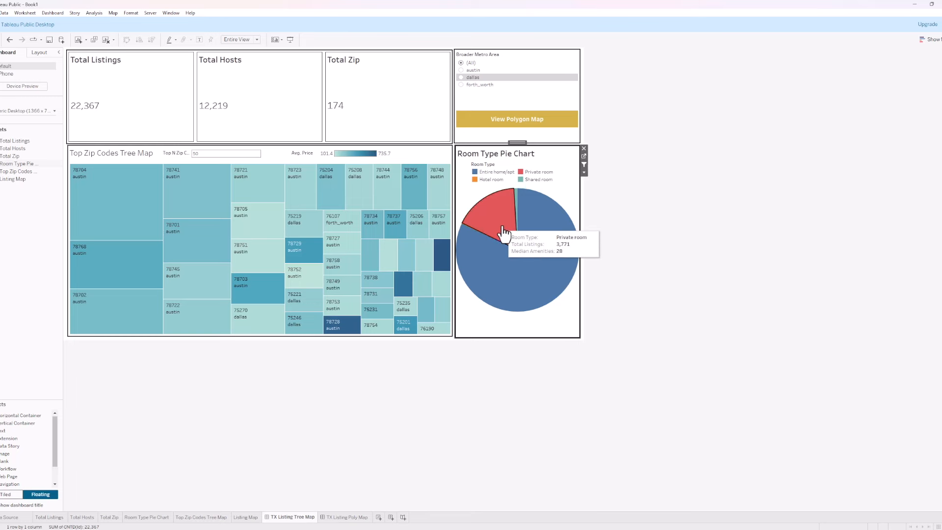
{"action": "left_click", "coordinate": [502, 228]}
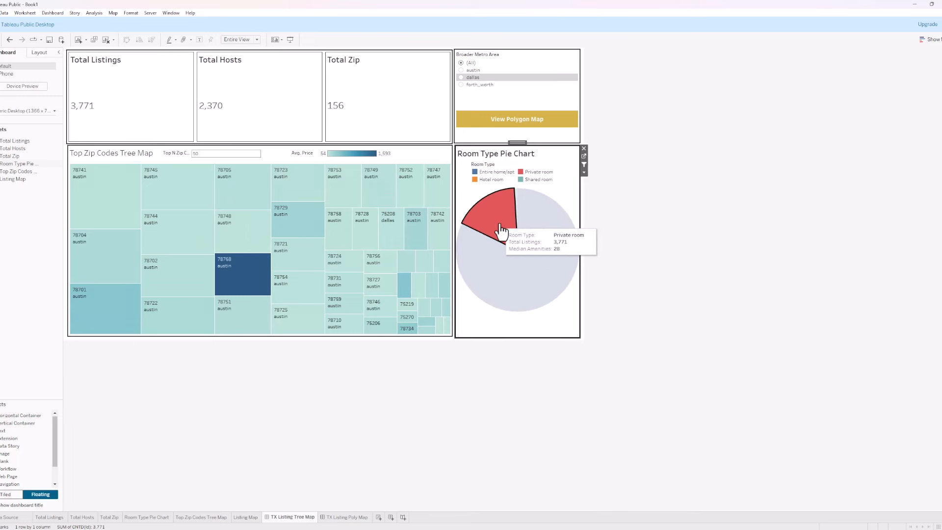
{"action": "left_click", "coordinate": [563, 245]}
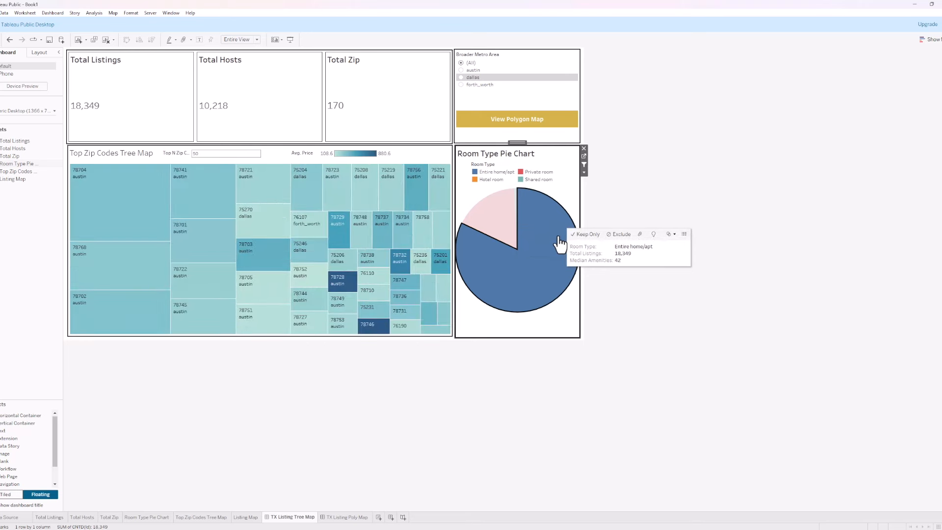
{"action": "left_click", "coordinate": [560, 244]}
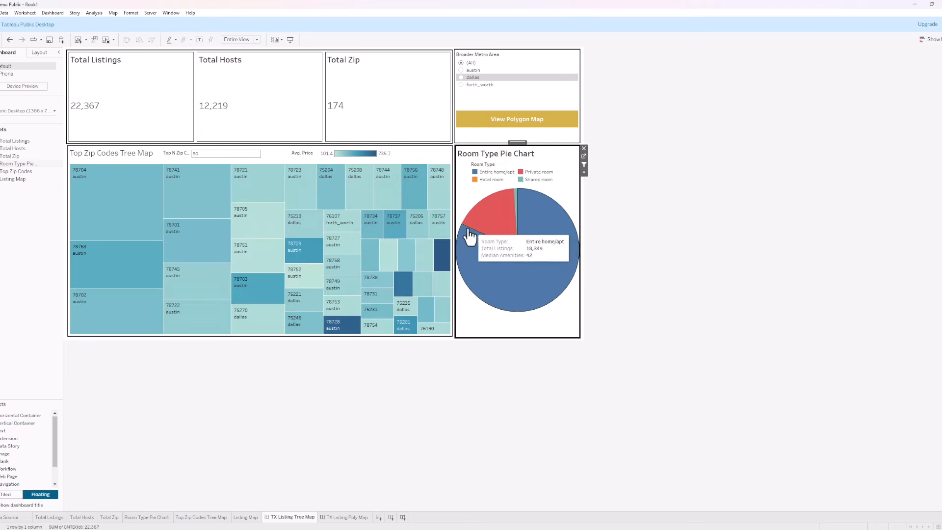
Use the Top Zip Codes Tree Map as a filter and test it by selecting and clearing zip code 78744
{"action": "left_click", "coordinate": [270, 160]}
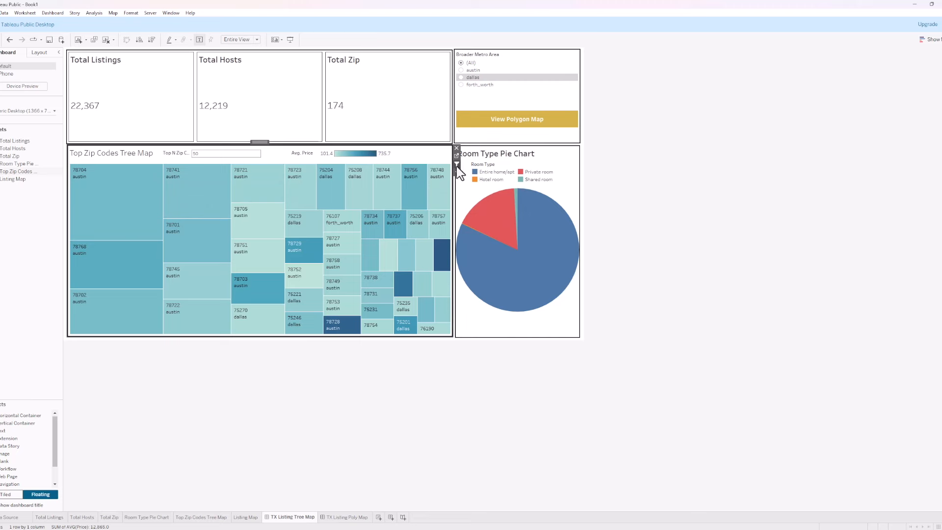
{"action": "left_click", "coordinate": [390, 205]}
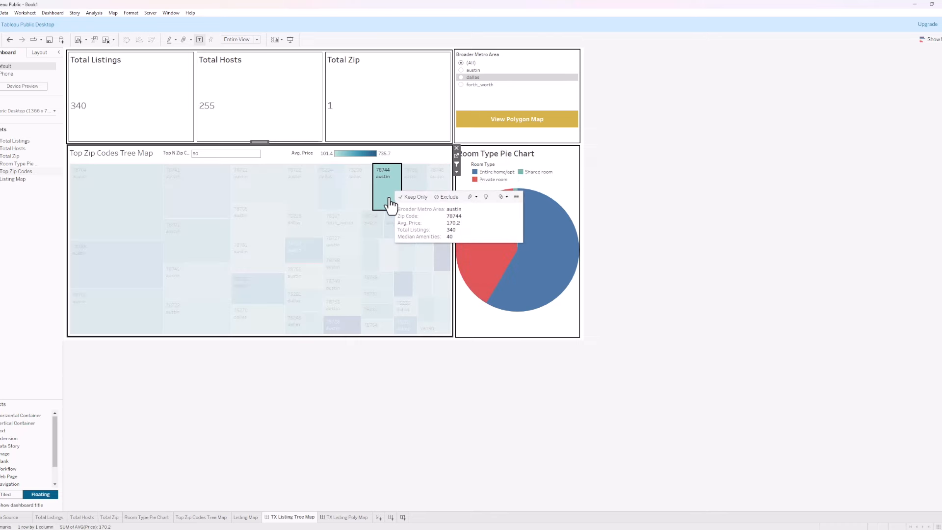
{"action": "left_click", "coordinate": [386, 208]}
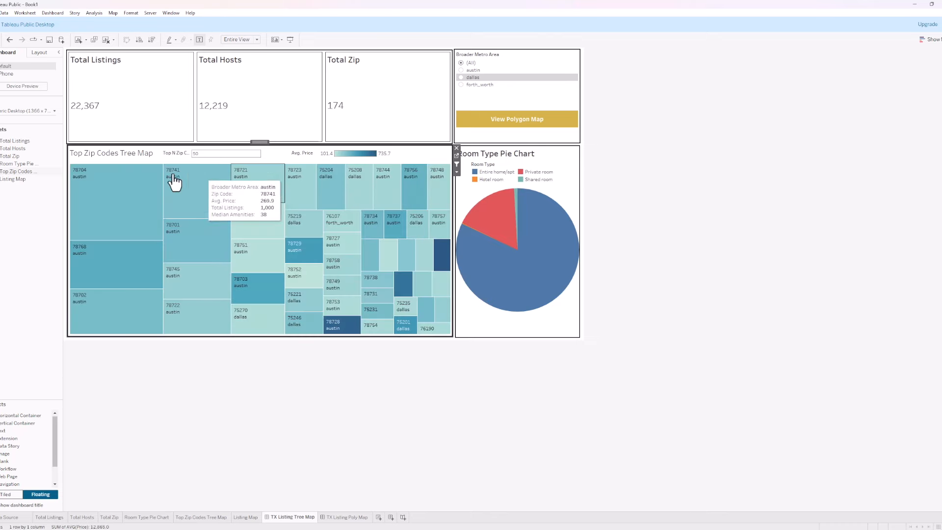
{"action": "left_click", "coordinate": [392, 199]}
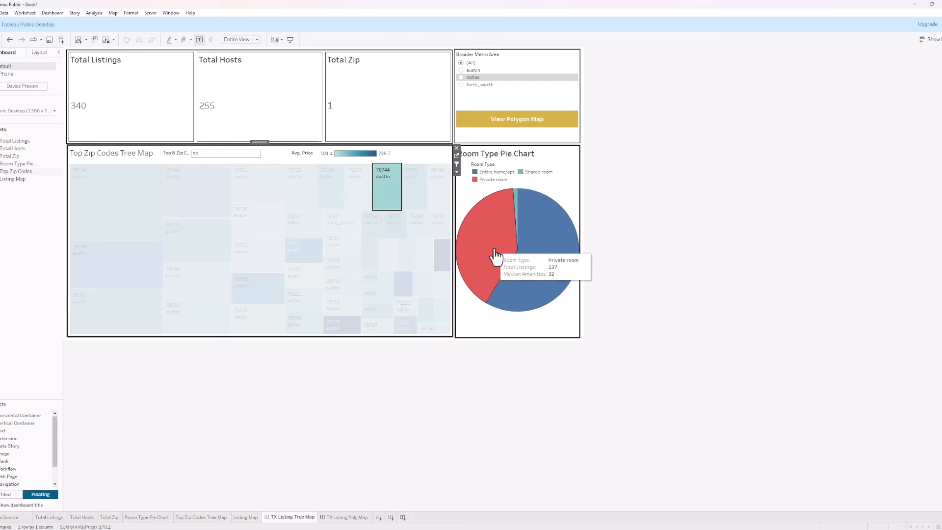
{"action": "left_click", "coordinate": [387, 195]}
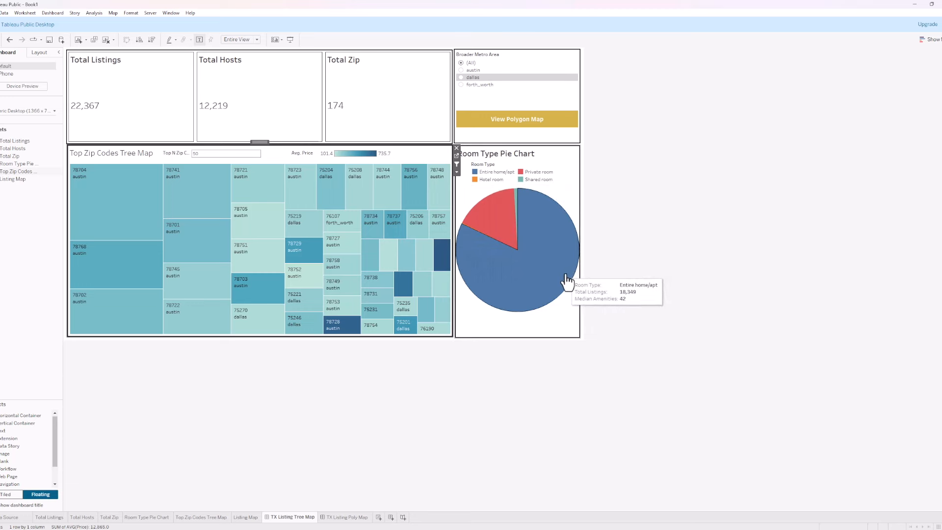
Use the Listing Map and Room Type Pie Chart on TX Listing Poly Map as filters, testing the pie's Private room and Entire home/apt slices
{"action": "left_click", "coordinate": [355, 520]}
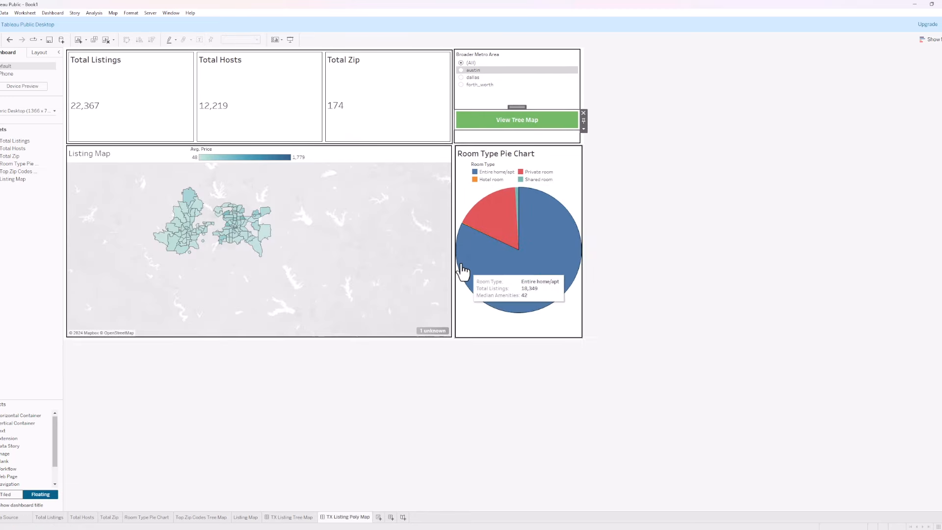
{"action": "left_click", "coordinate": [449, 166]}
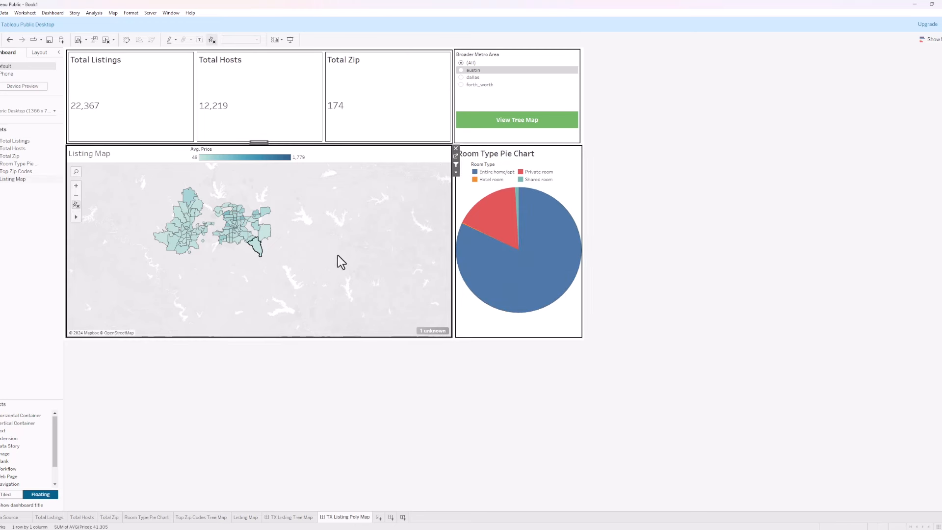
{"action": "left_click", "coordinate": [577, 164]}
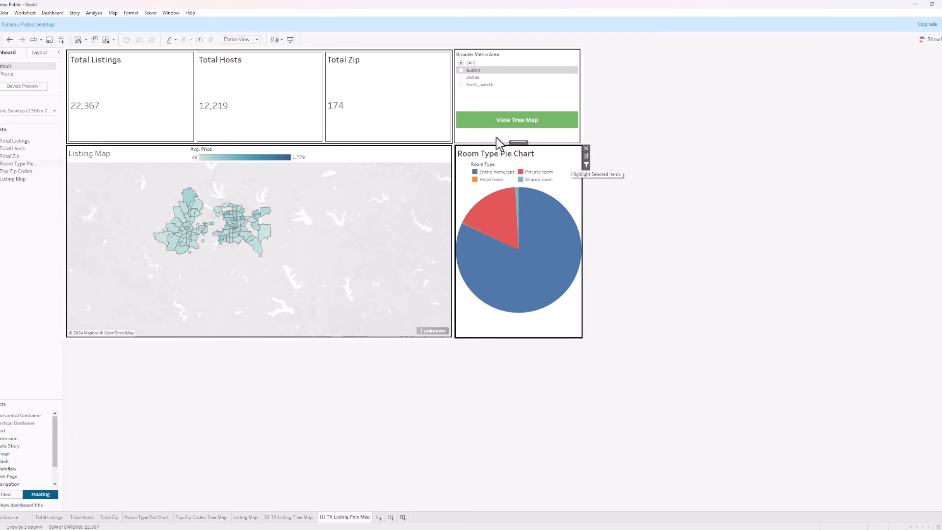
{"action": "left_click", "coordinate": [510, 221]}
{"action": "left_click", "coordinate": [510, 221]}
{"action": "left_click", "coordinate": [556, 253]}
{"action": "left_click", "coordinate": [555, 255]}
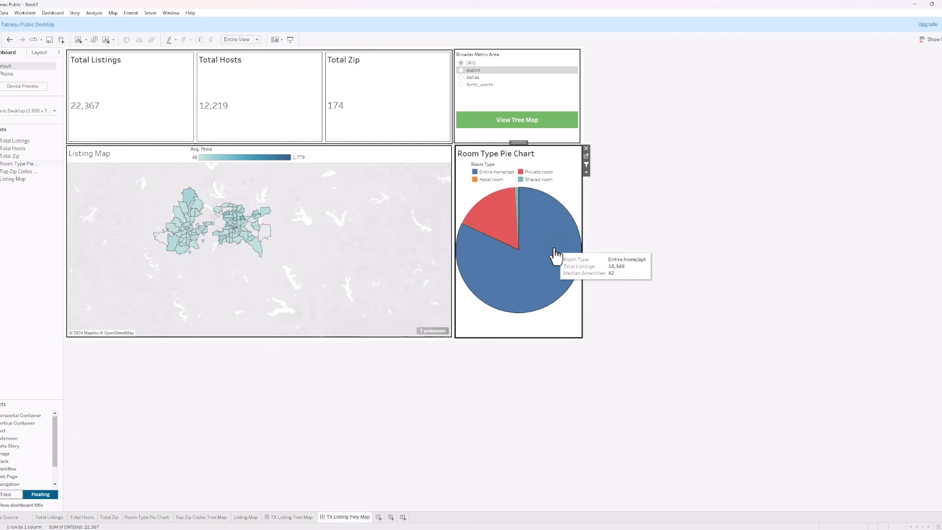
Filter TX Listing Poly Map to the dallas metro area and reset the Listing Map view to fit its zip codes
{"action": "left_click", "coordinate": [461, 78]}
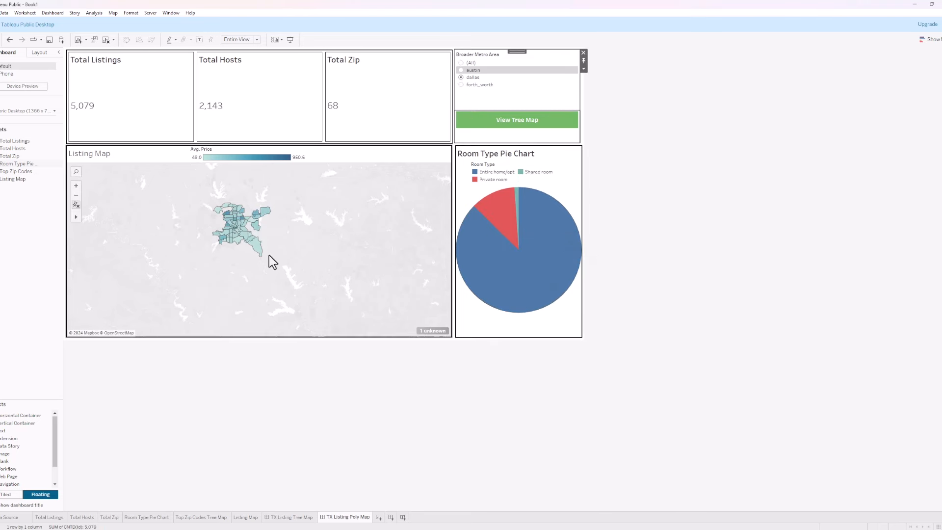
{"action": "scroll", "coordinate": [281, 253], "scroll_direction": "up", "scroll_amount": 3}
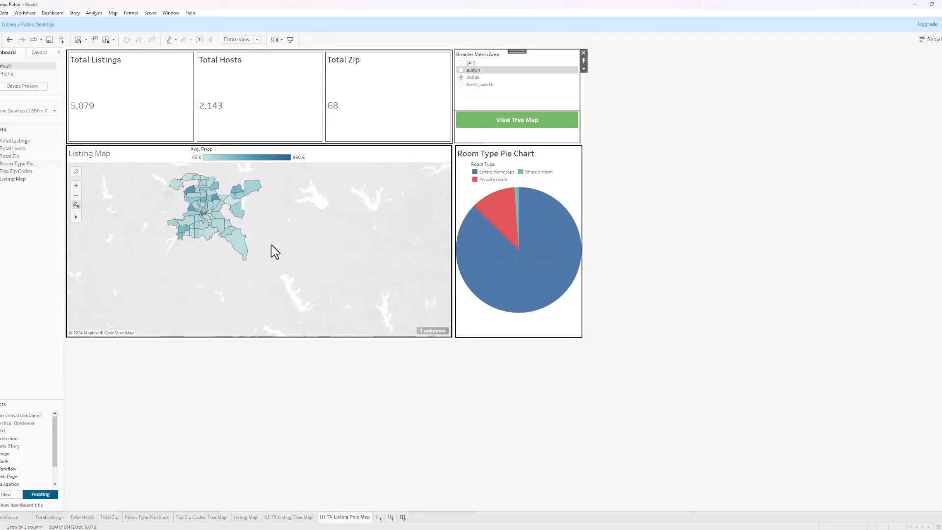
{"action": "right_click", "coordinate": [280, 246]}
{"action": "scroll", "coordinate": [267, 240], "scroll_direction": "up", "scroll_amount": 2}
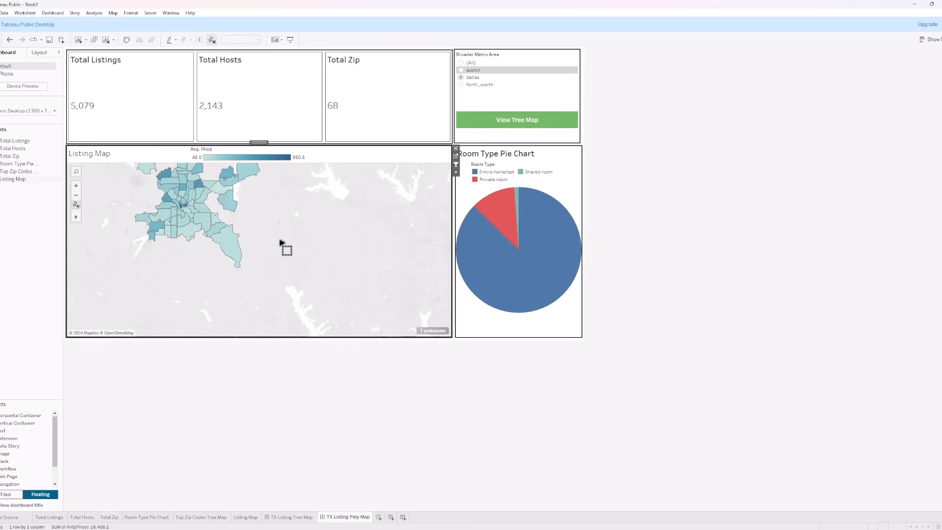
{"action": "left_click", "coordinate": [76, 205]}
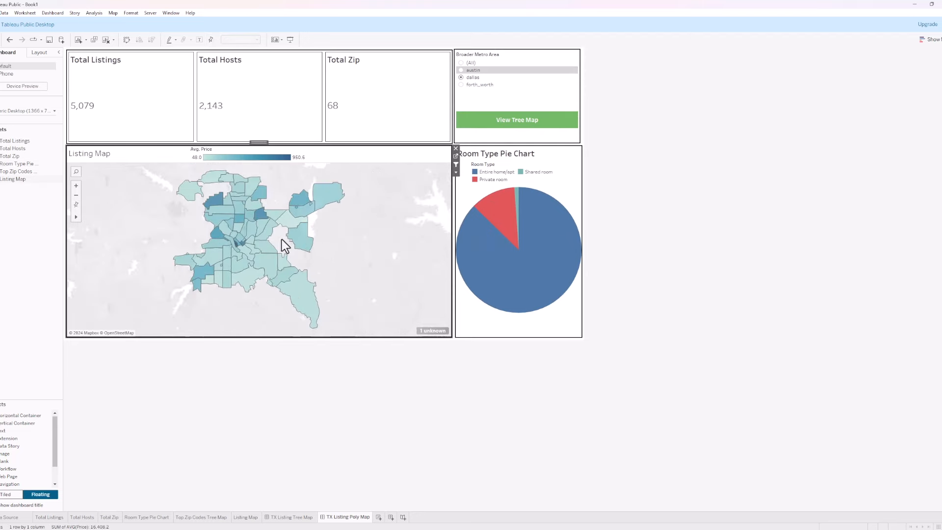
Test the Listing Map as a filter by selecting several Dallas zip code areas one after another, clearing the last selection
{"action": "left_click", "coordinate": [324, 201]}
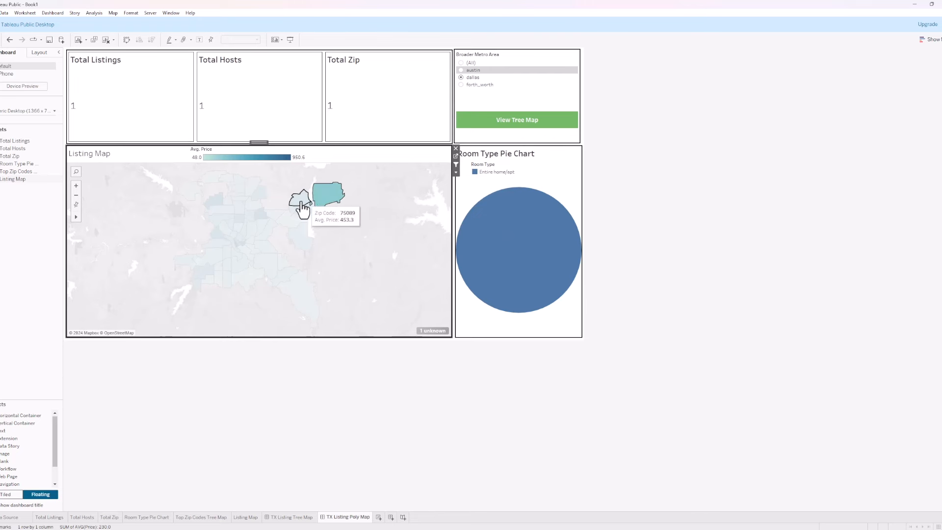
{"action": "left_click", "coordinate": [258, 194]}
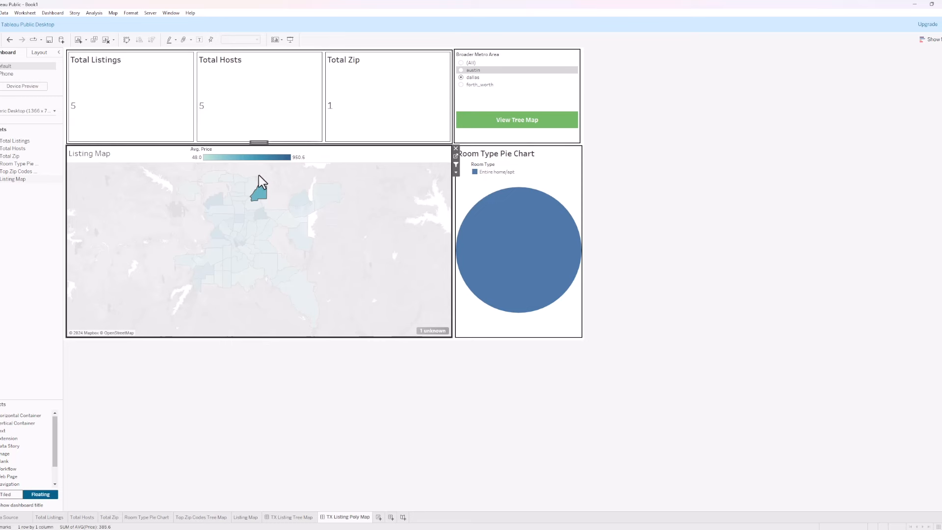
{"action": "left_click", "coordinate": [222, 220]}
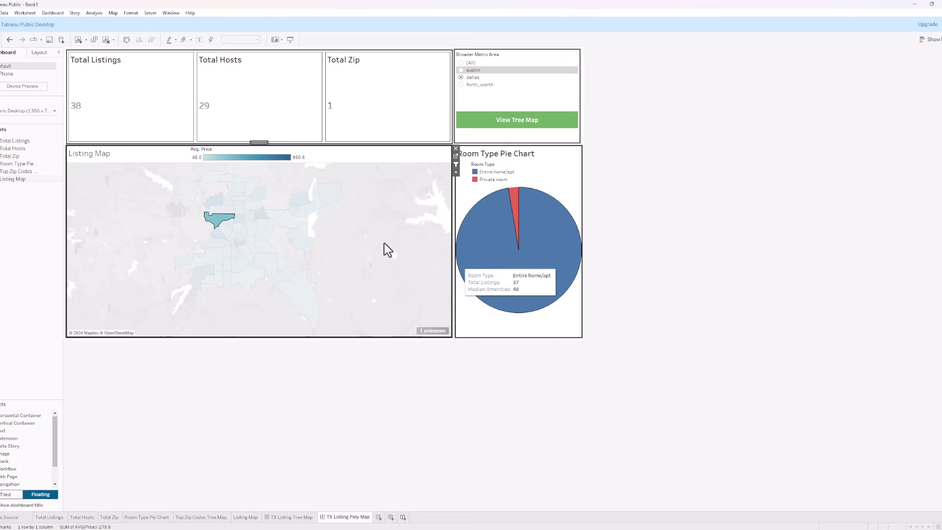
{"action": "left_click", "coordinate": [219, 220]}
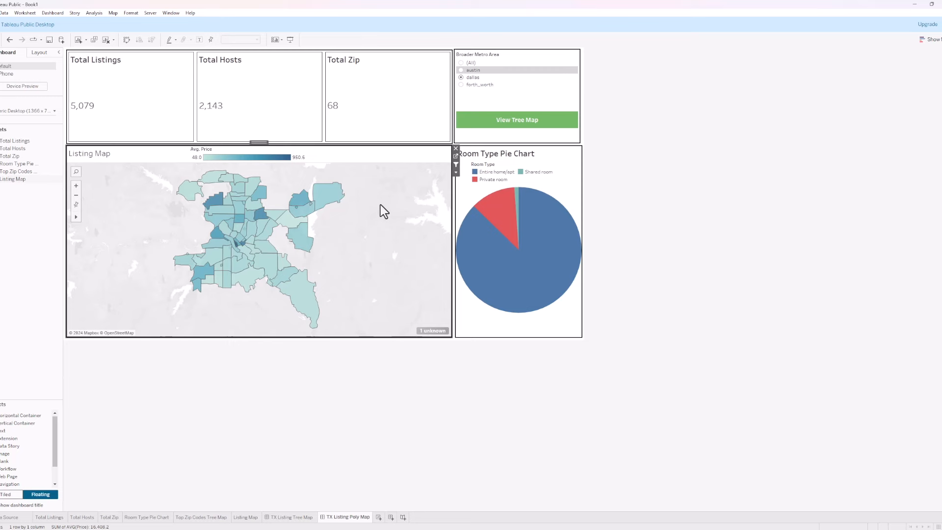
{"action": "mouse_move", "coordinate": [274, 285]}
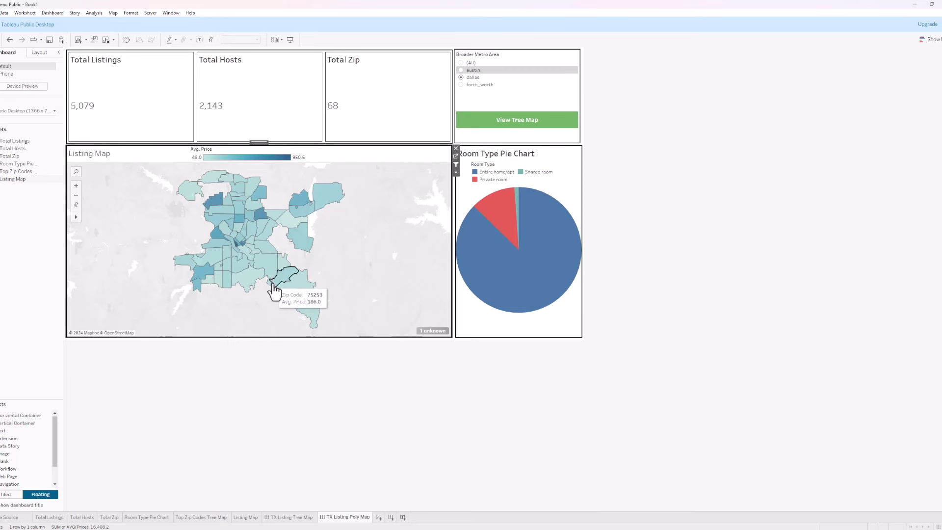
{"action": "mouse_move", "coordinate": [300, 291]}
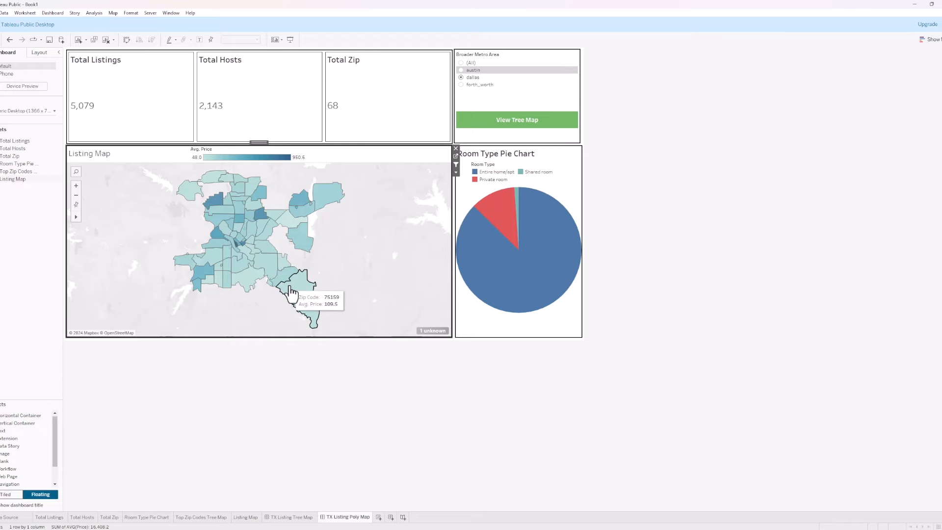
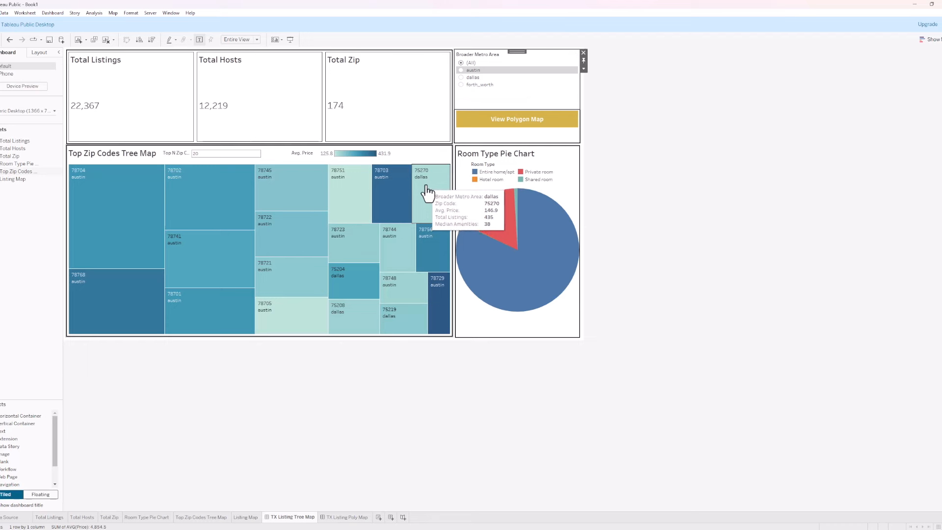
{"action": "mouse_move", "coordinate": [381, 205]}
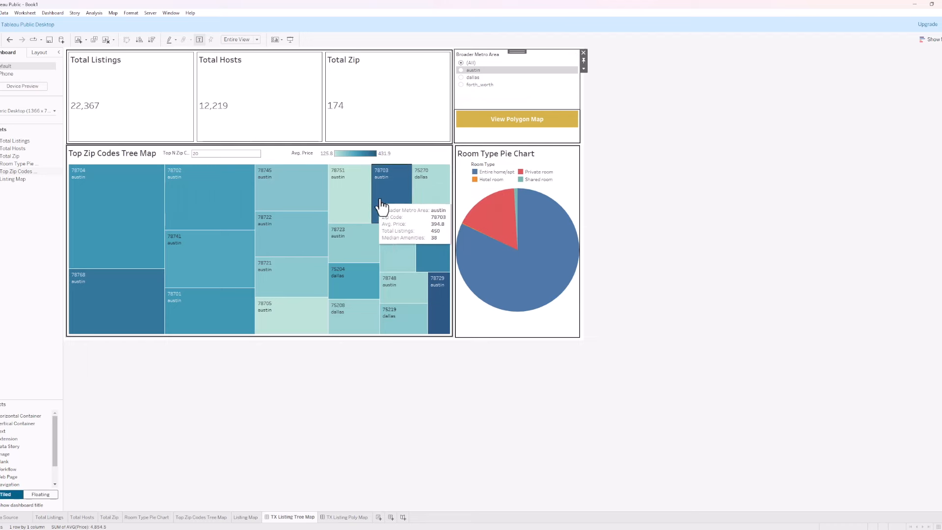
Test the tree map filter with zip code 75270, and set Total Zip, Total Hosts and Total Listings on TX Listing Tree Map to ignore actions
{"action": "left_click", "coordinate": [430, 203]}
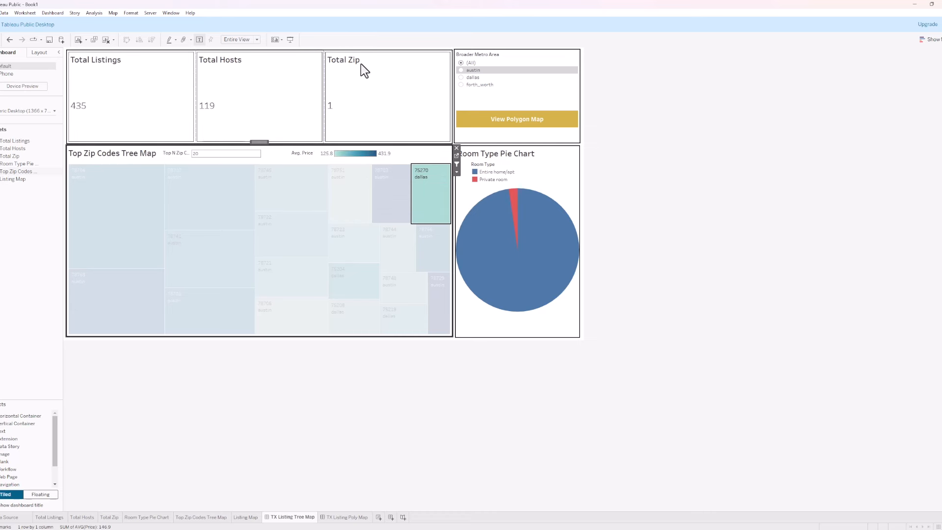
{"action": "left_click", "coordinate": [428, 205]}
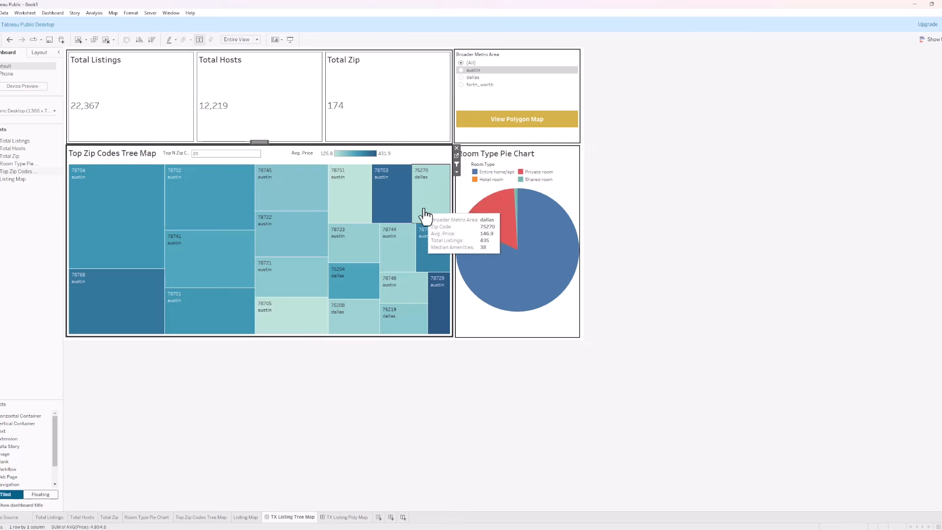
{"action": "left_click", "coordinate": [427, 62]}
{"action": "left_click", "coordinate": [456, 77]}
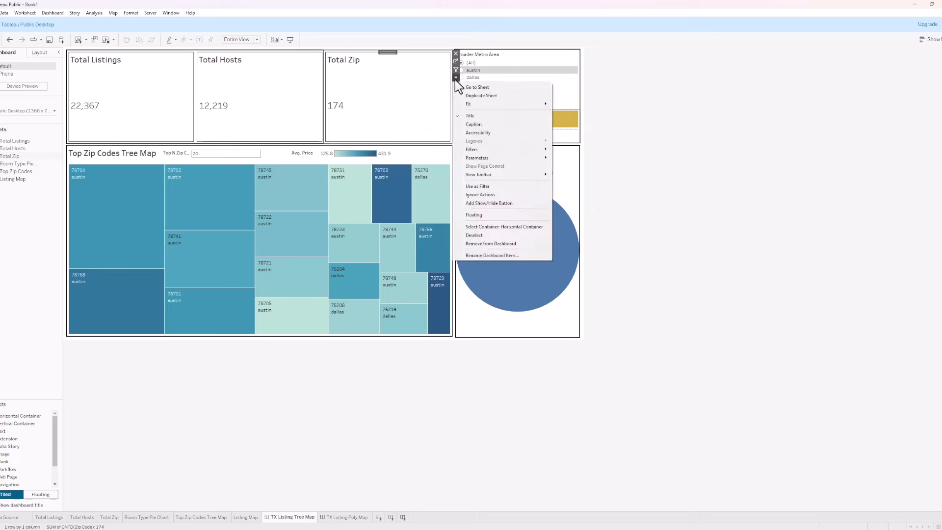
{"action": "left_click", "coordinate": [497, 196]}
{"action": "left_click", "coordinate": [278, 71]}
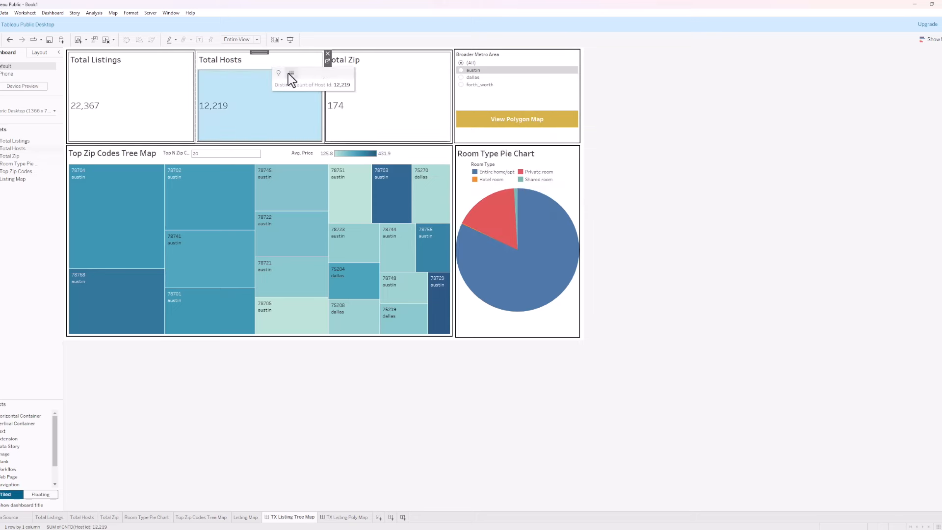
{"action": "left_click", "coordinate": [328, 77]}
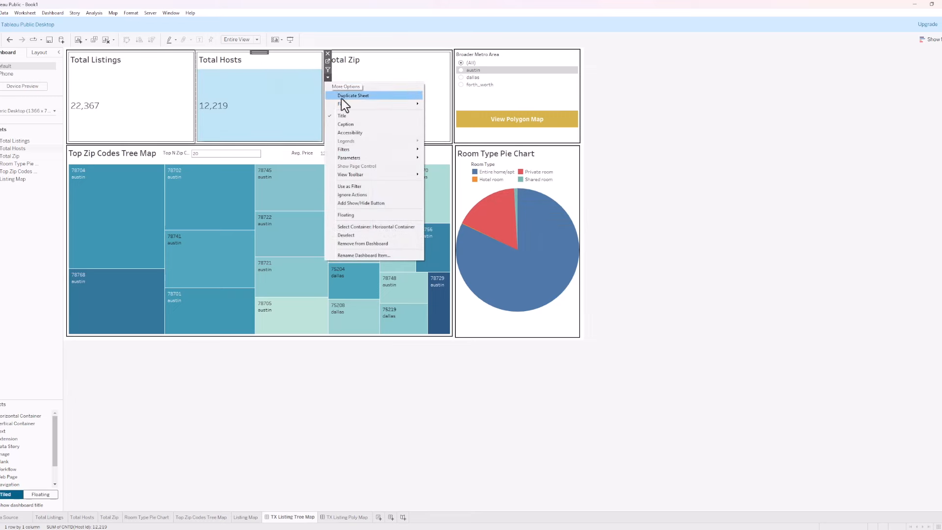
{"action": "left_click", "coordinate": [377, 194]}
{"action": "left_click", "coordinate": [181, 60]}
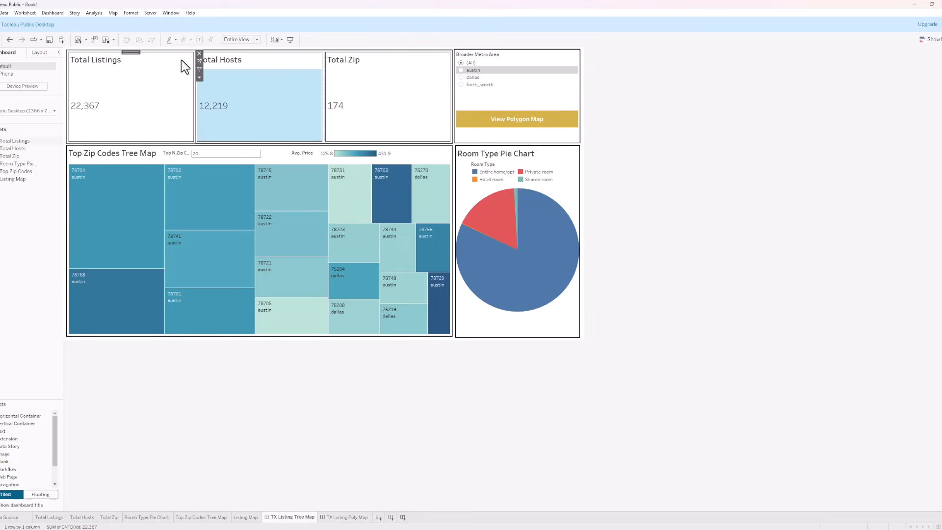
{"action": "left_click", "coordinate": [199, 77]}
{"action": "left_click", "coordinate": [264, 194]}
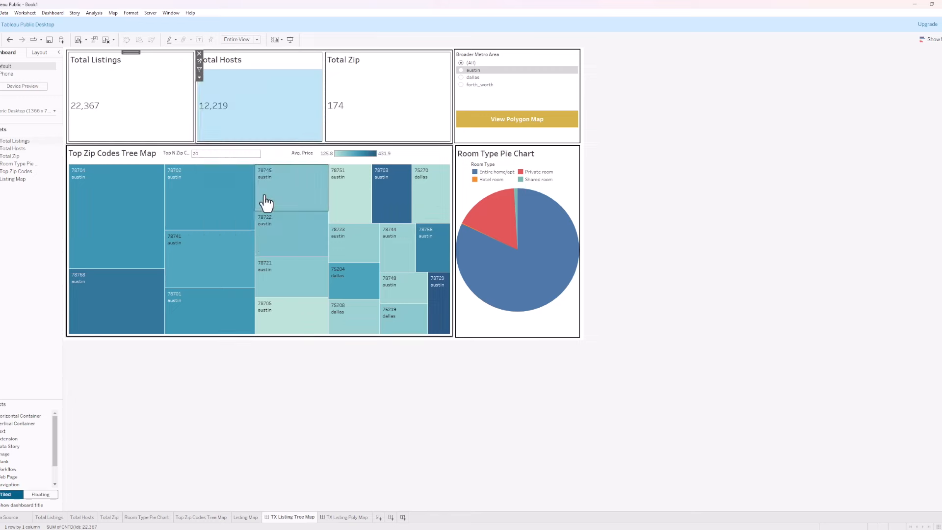
Test the tree map filter with zip codes 75270, 78702 and 78751, and the metro area filter with dallas and forth_worth
{"action": "left_click", "coordinate": [410, 158]}
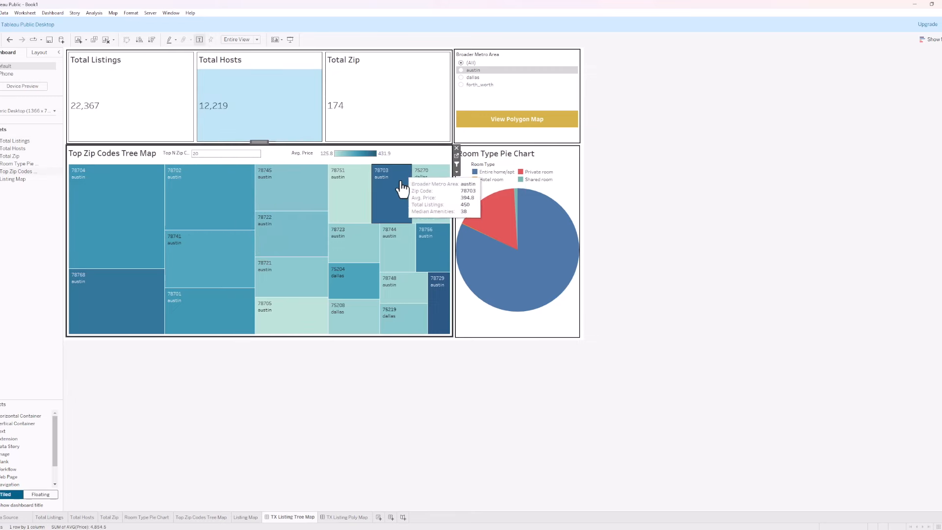
{"action": "left_click", "coordinate": [427, 199]}
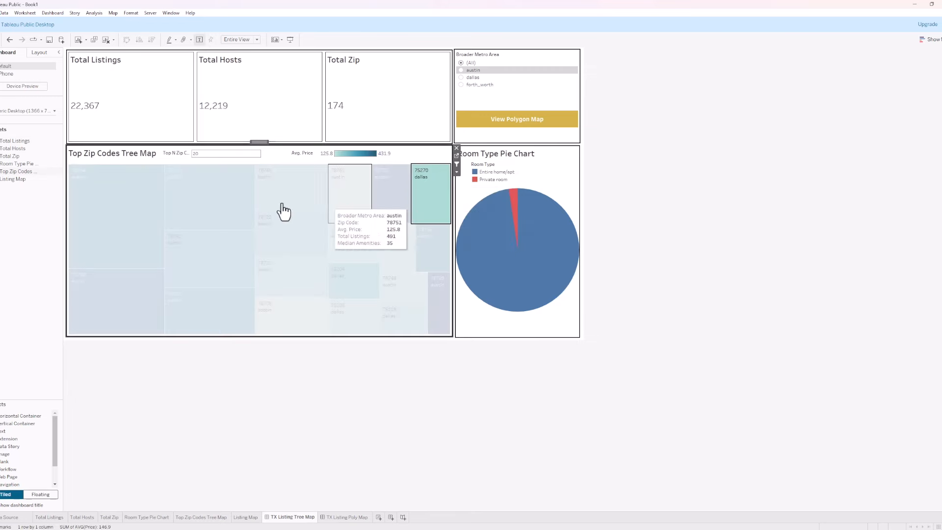
{"action": "left_click", "coordinate": [210, 216]}
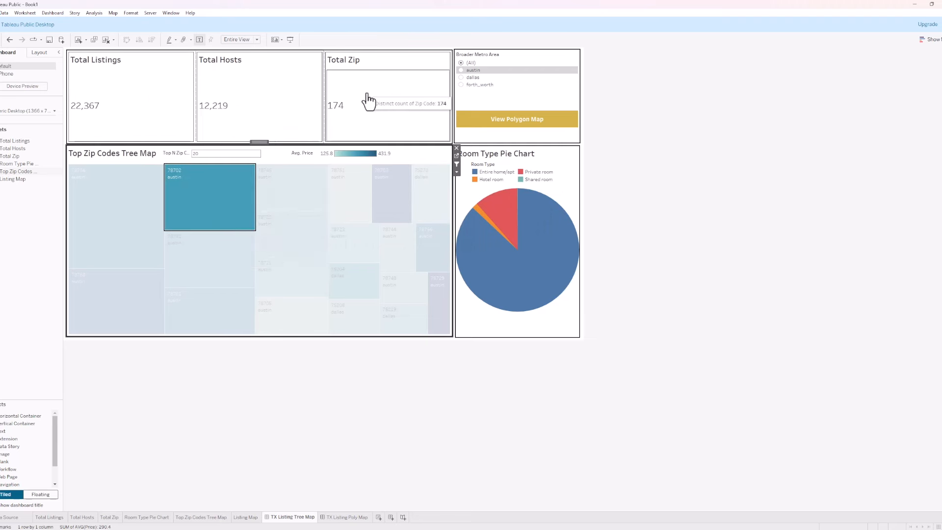
{"action": "left_click", "coordinate": [362, 207]}
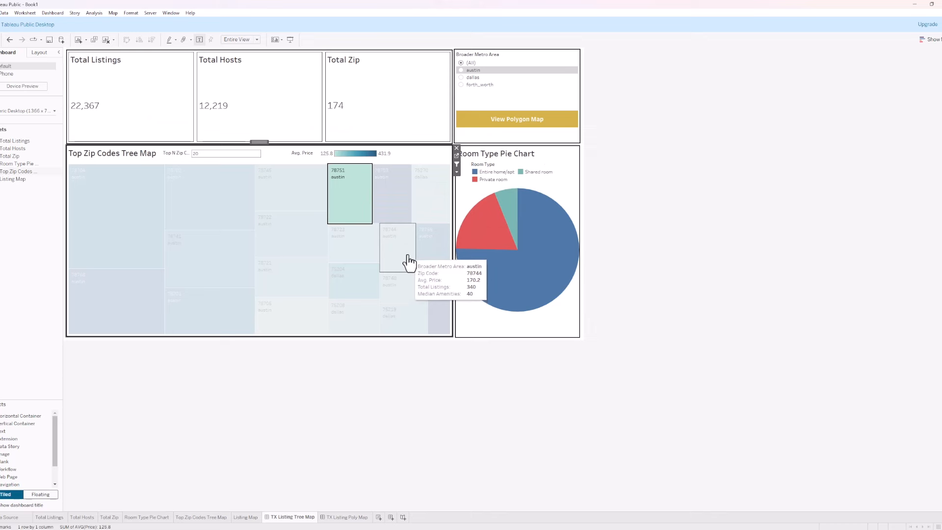
{"action": "left_click", "coordinate": [336, 199]}
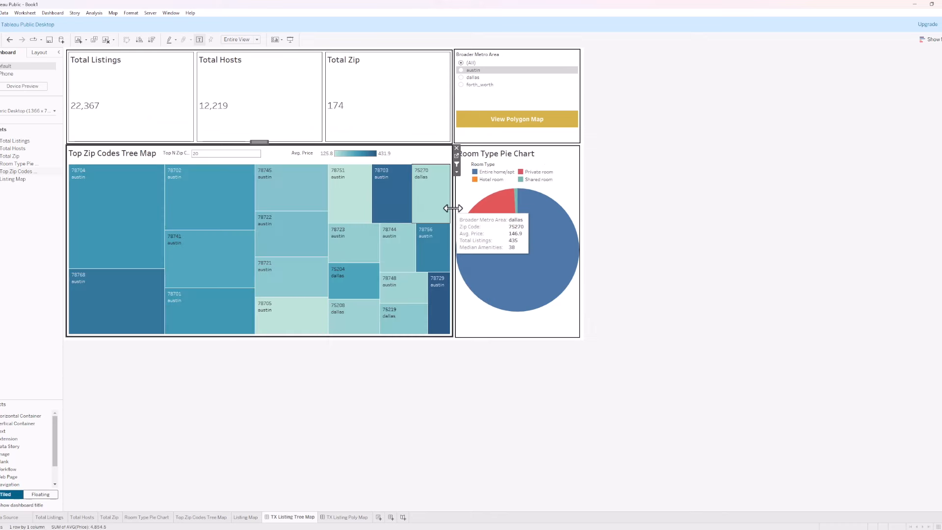
{"action": "left_click", "coordinate": [461, 77]}
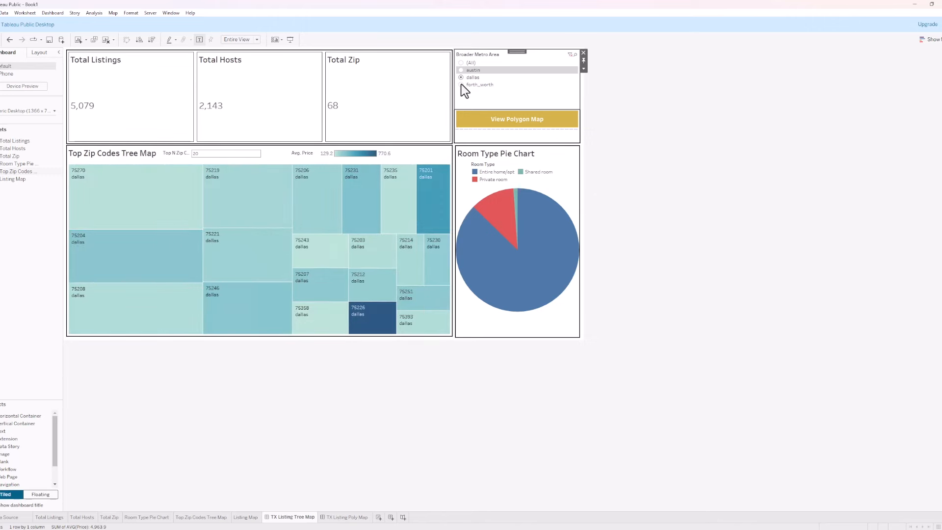
{"action": "left_click", "coordinate": [461, 85]}
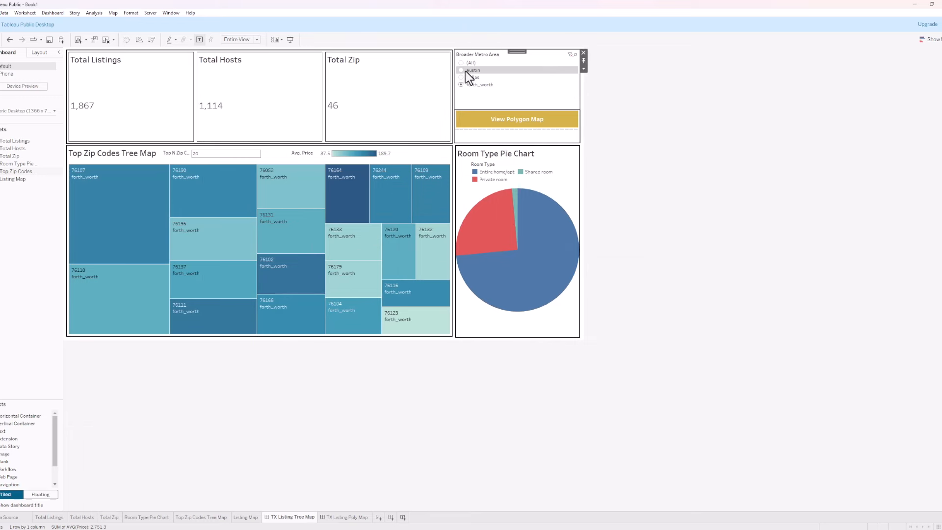
On TX Listing Poly Map, show all metro areas and set Total Zip, Total Hosts and Total Listings to ignore actions
{"action": "left_click", "coordinate": [344, 517]}
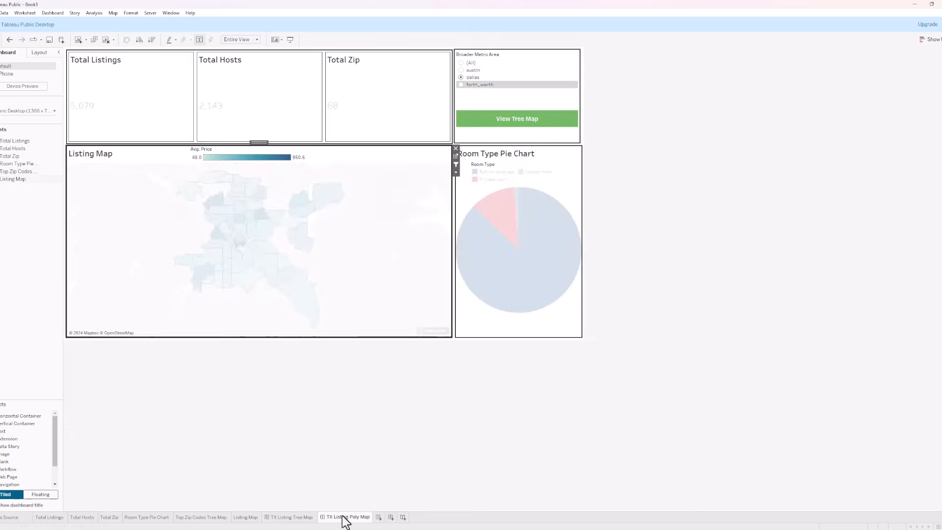
{"action": "left_click", "coordinate": [461, 63]}
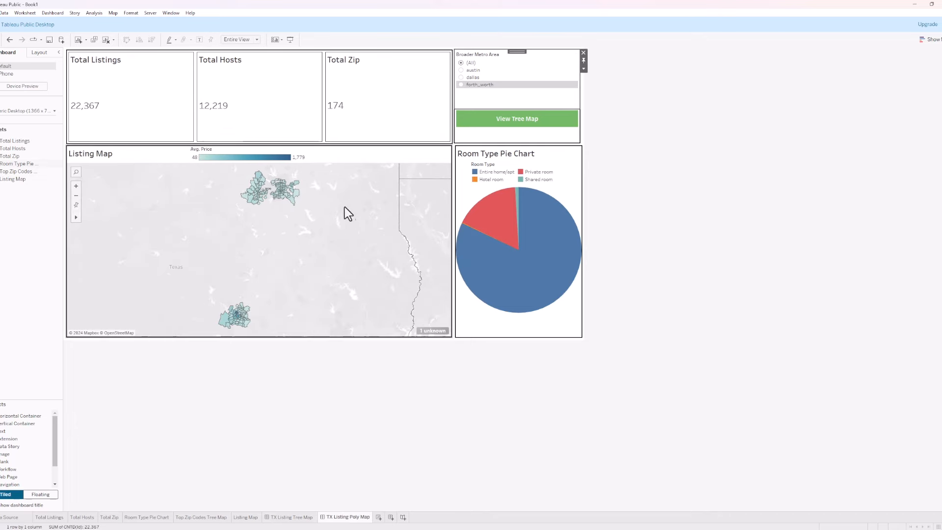
{"action": "left_click", "coordinate": [405, 119]}
{"action": "left_click", "coordinate": [455, 78]}
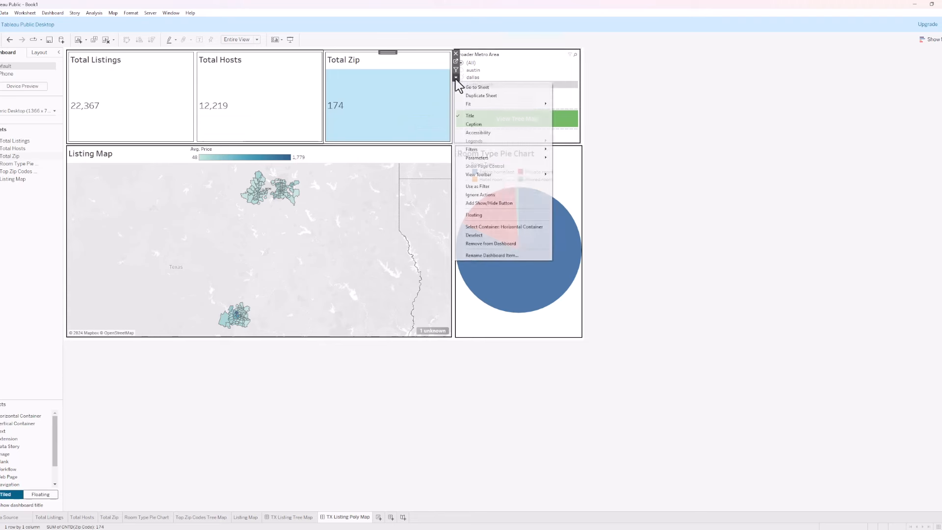
{"action": "left_click", "coordinate": [494, 195]}
{"action": "left_click", "coordinate": [301, 100]}
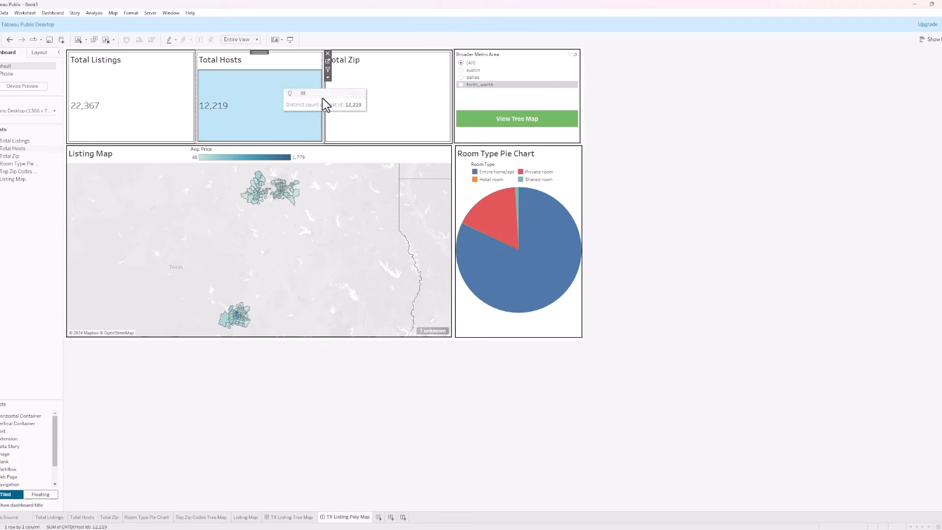
{"action": "left_click", "coordinate": [328, 77]}
{"action": "left_click", "coordinate": [380, 195]}
{"action": "left_click", "coordinate": [164, 89]}
{"action": "left_click", "coordinate": [199, 77]}
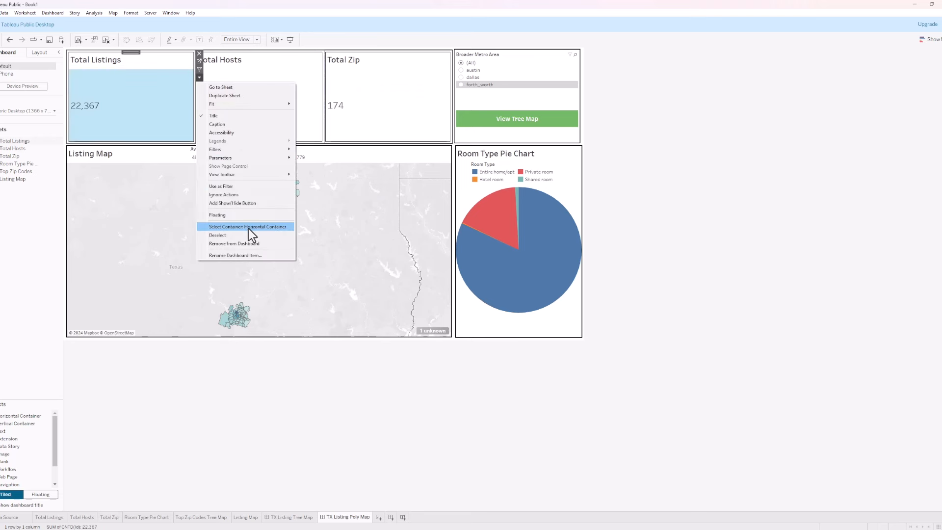
{"action": "left_click", "coordinate": [250, 194]}
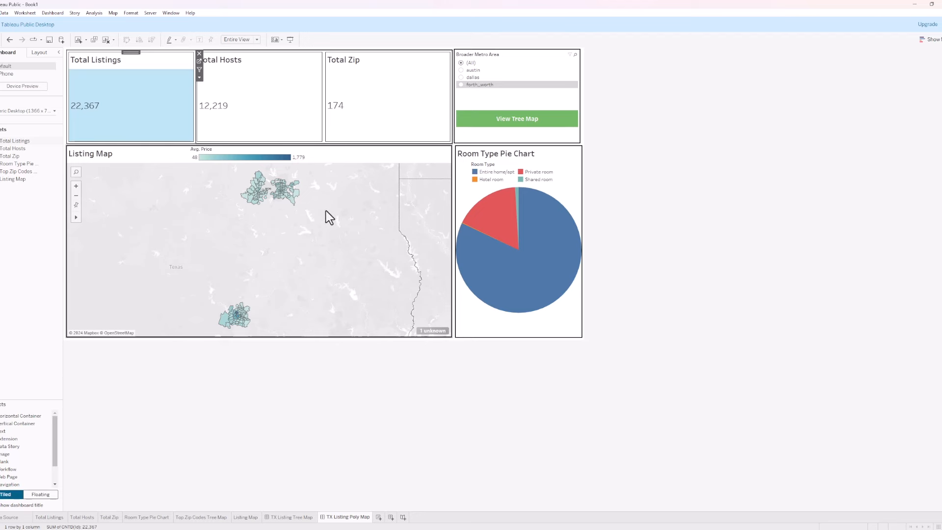
On the Top Zip Codes Tree Map sheet, slightly widen the data pane, review its field list and hide all unused fields
{"action": "left_click", "coordinate": [217, 515]}
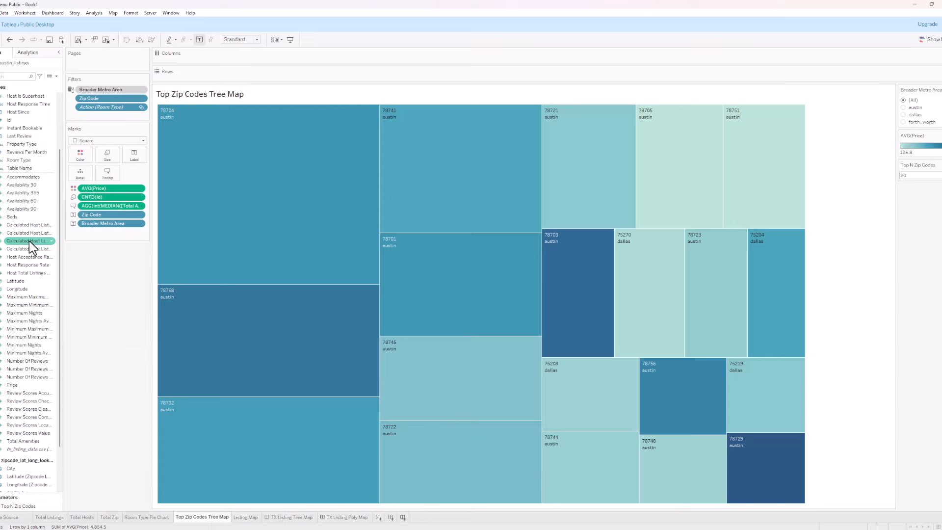
{"action": "scroll", "coordinate": [29, 240], "scroll_direction": "down", "scroll_amount": 3}
{"action": "scroll", "coordinate": [9, 265], "scroll_direction": "up", "scroll_amount": 6}
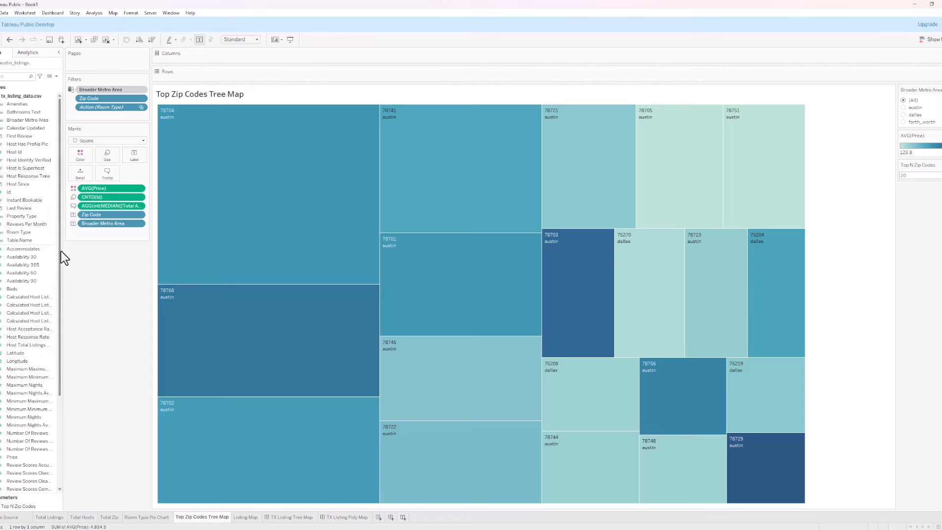
{"action": "left_click_drag", "start_coordinate": [63, 250], "coordinate": [69, 253]}
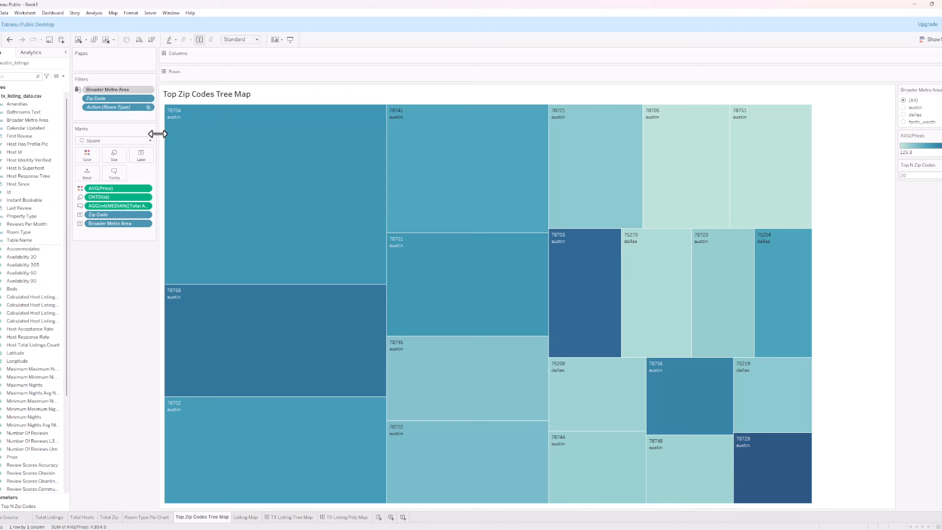
{"action": "mouse_move", "coordinate": [202, 146]}
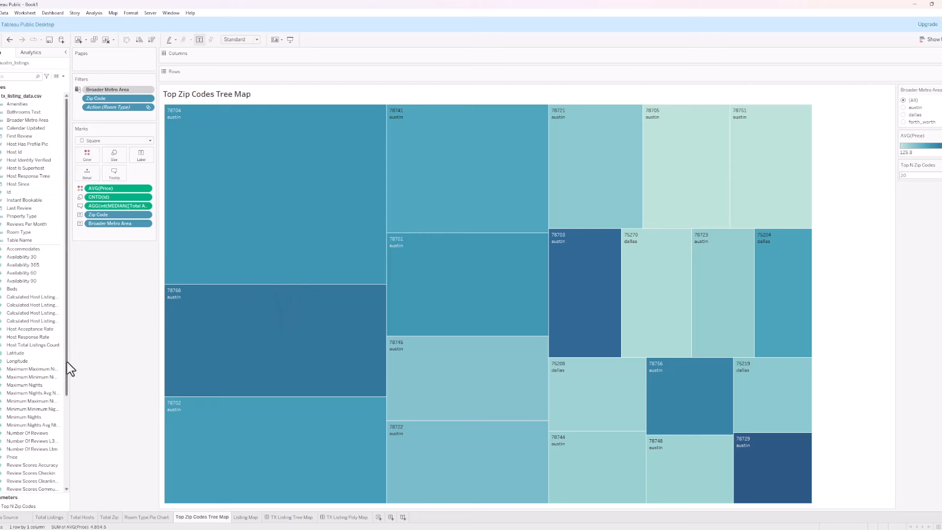
{"action": "scroll", "coordinate": [67, 374], "scroll_direction": "down", "scroll_amount": 4}
{"action": "scroll", "coordinate": [69, 414], "scroll_direction": "up", "scroll_amount": 3}
{"action": "scroll", "coordinate": [63, 368], "scroll_direction": "up", "scroll_amount": 1}
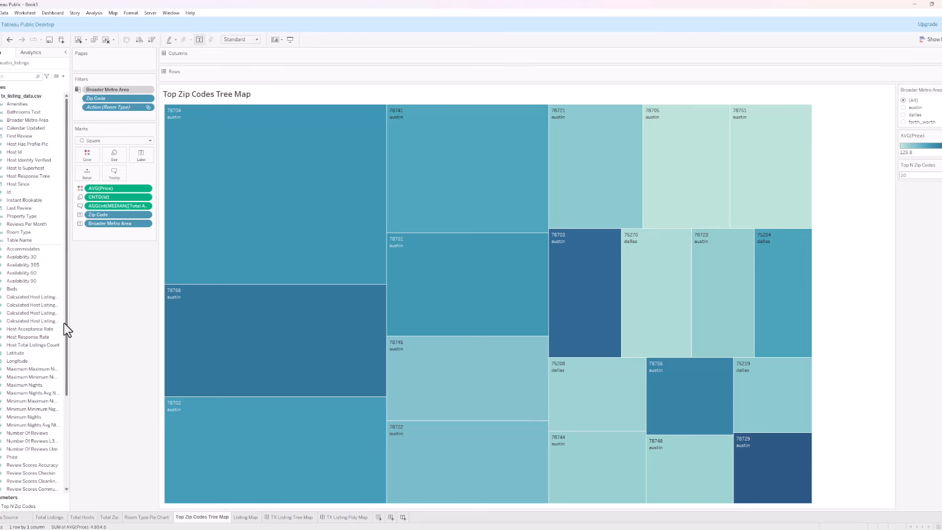
{"action": "left_click", "coordinate": [63, 77]}
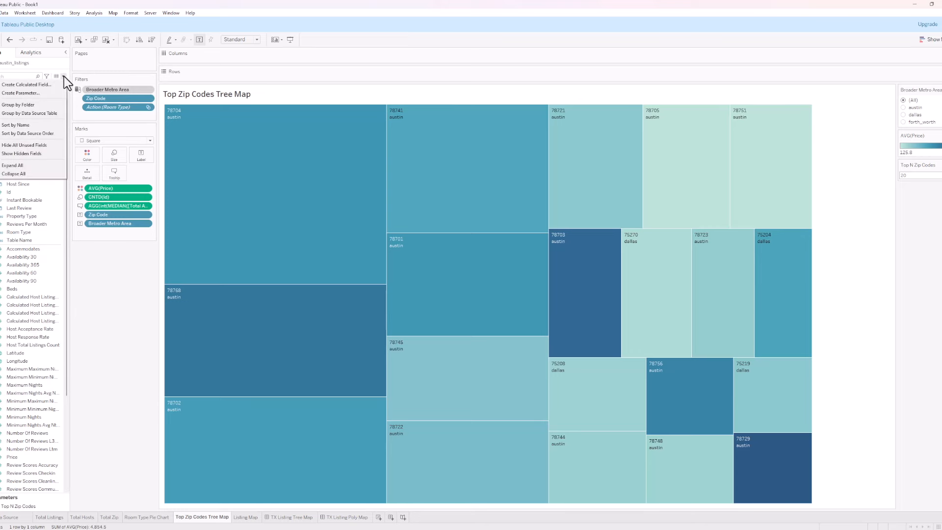
{"action": "left_click", "coordinate": [45, 147]}
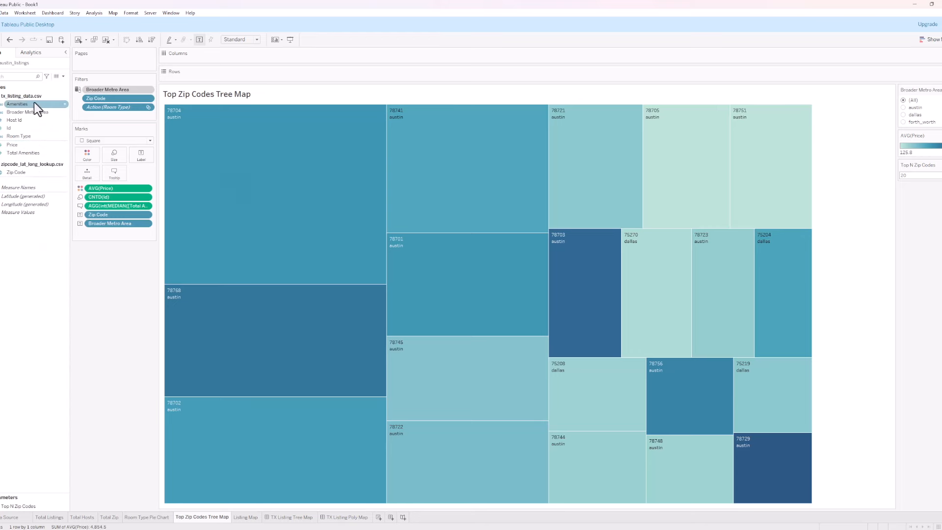
{"action": "left_click", "coordinate": [16, 173]}
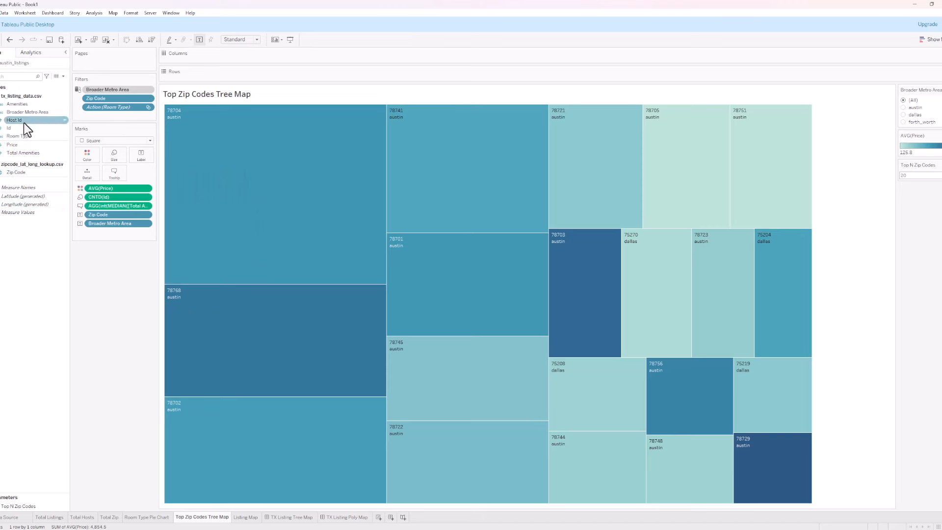
{"action": "left_click", "coordinate": [24, 196]}
Save the workbook in the Workbooks folder as a Tableau Workbook named tx_airbnb_listings_march2024
{"action": "left_click", "coordinate": [0, 13]}
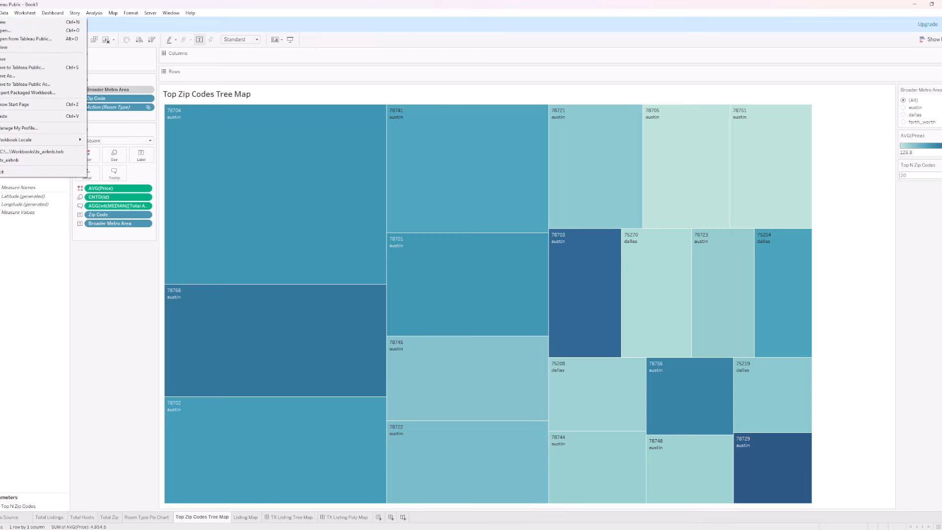
{"action": "left_click", "coordinate": [49, 75]}
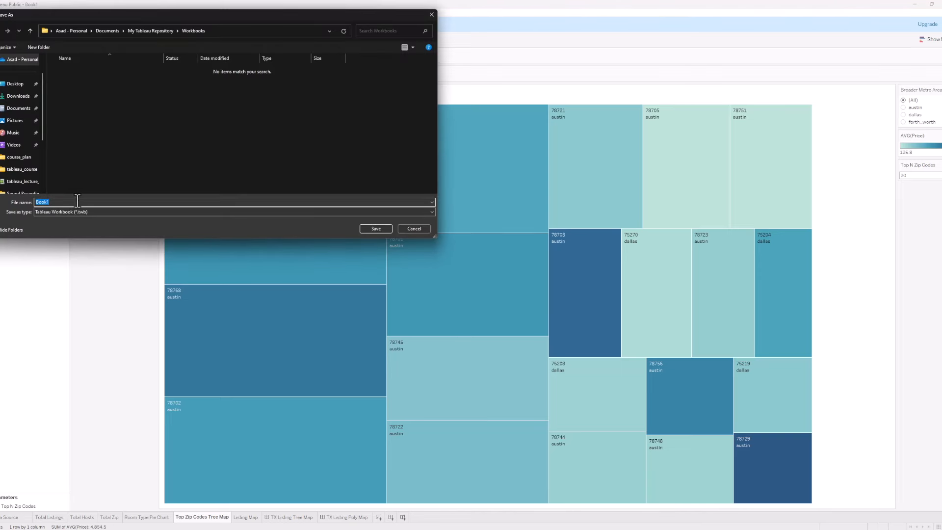
{"action": "type", "text": "tx_listing"}
{"action": "key", "text": "BackSpace"}
{"action": "key", "text": "BackSpace"}
{"action": "key", "text": "BackSpace"}
{"action": "key", "text": "BackSpace"}
{"action": "type", "text": "airbnb_lis"}
{"action": "left_click", "coordinate": [376, 229]}
Publish the workbook to Tableau Public from the TX Listing Tree Map dashboard, signing in with the account email and password
{"action": "mouse_move", "coordinate": [181, 211]}
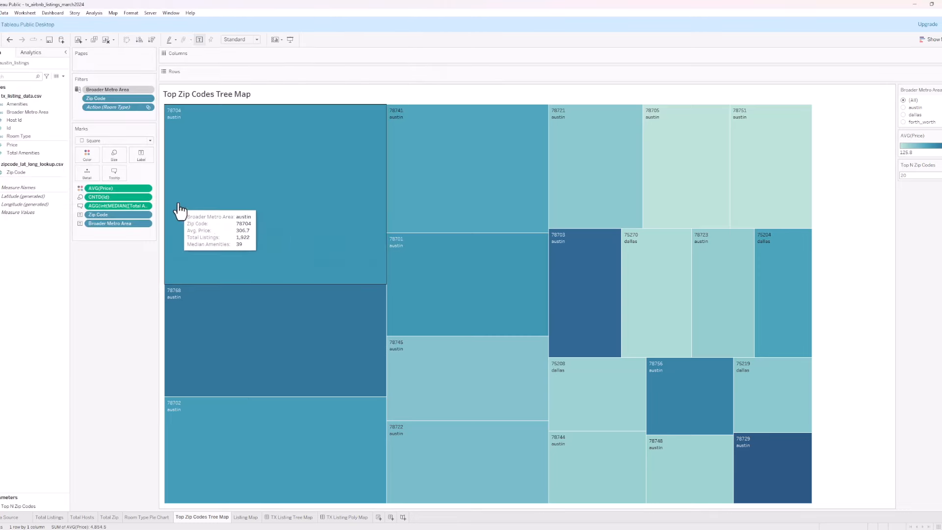
{"action": "mouse_move", "coordinate": [504, 200]}
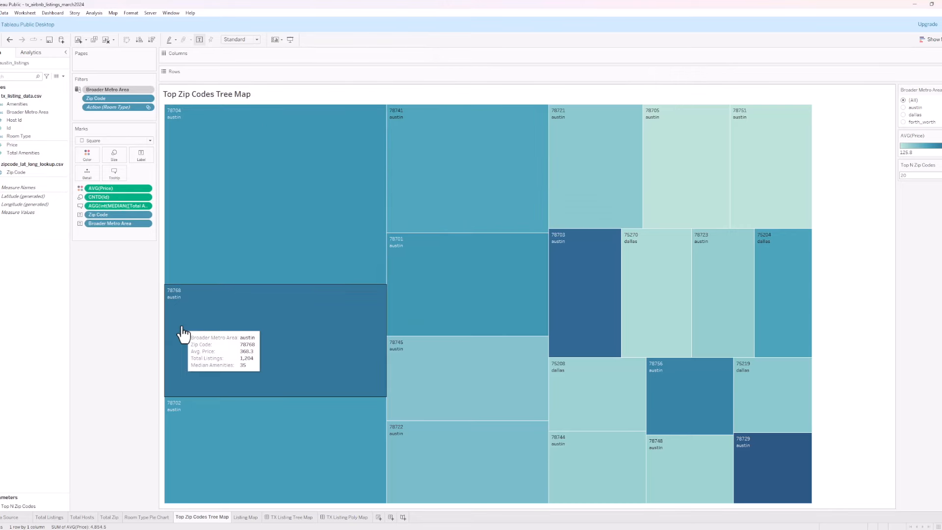
{"action": "left_click", "coordinate": [294, 519]}
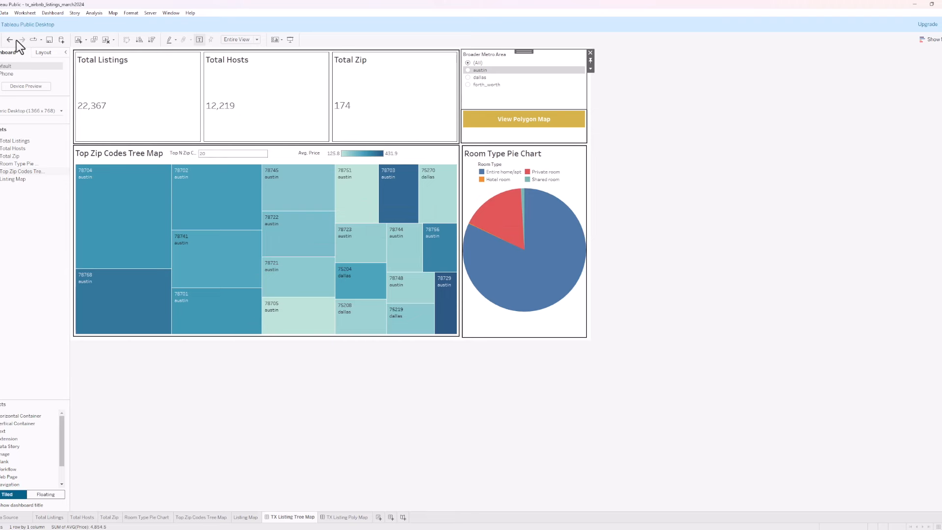
{"action": "left_click", "coordinate": [49, 42]}
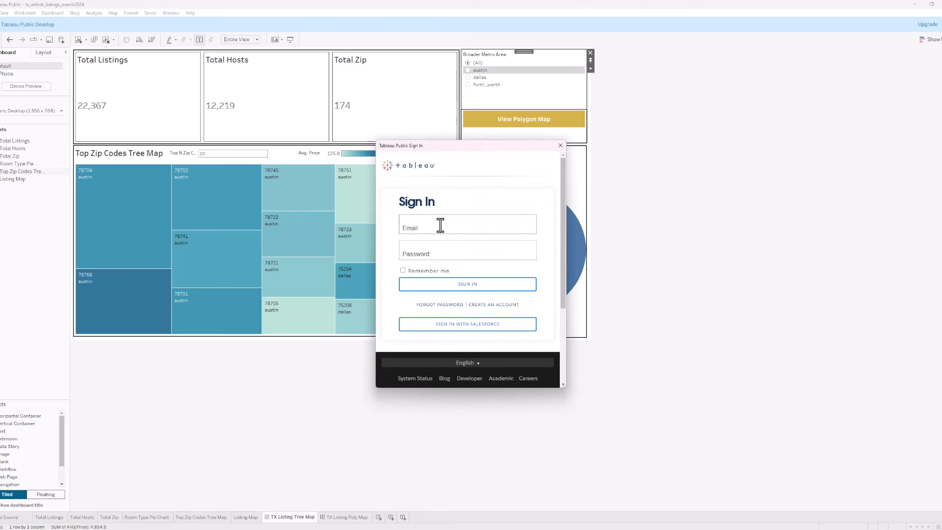
{"action": "left_click", "coordinate": [439, 227]}
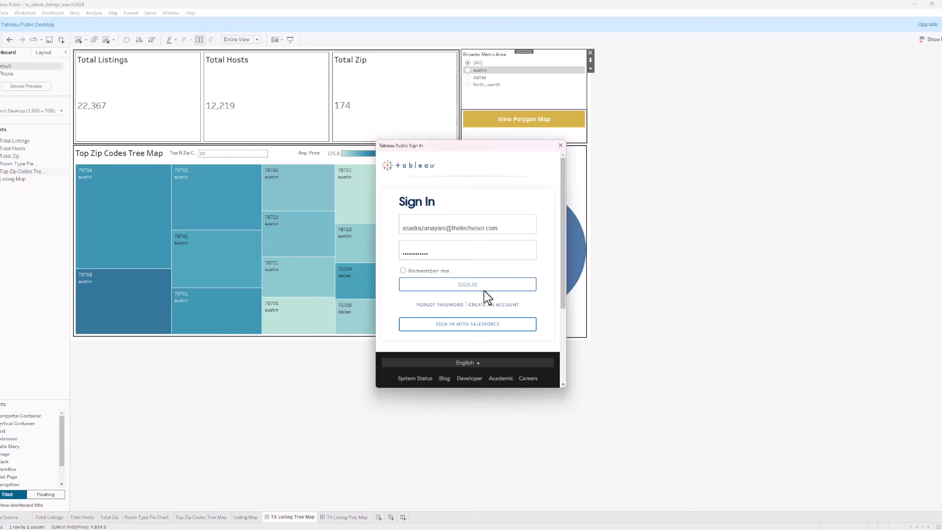
{"action": "left_click", "coordinate": [510, 289]}
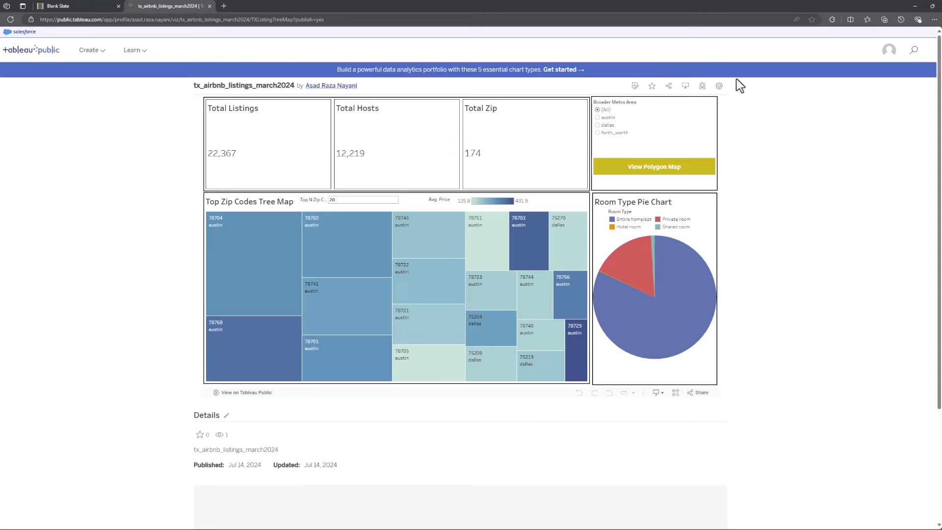
Go to the account's own profile from the published dashboard and open the tx_airbnb_listings_march2024 viz there
{"action": "mouse_move", "coordinate": [306, 225]}
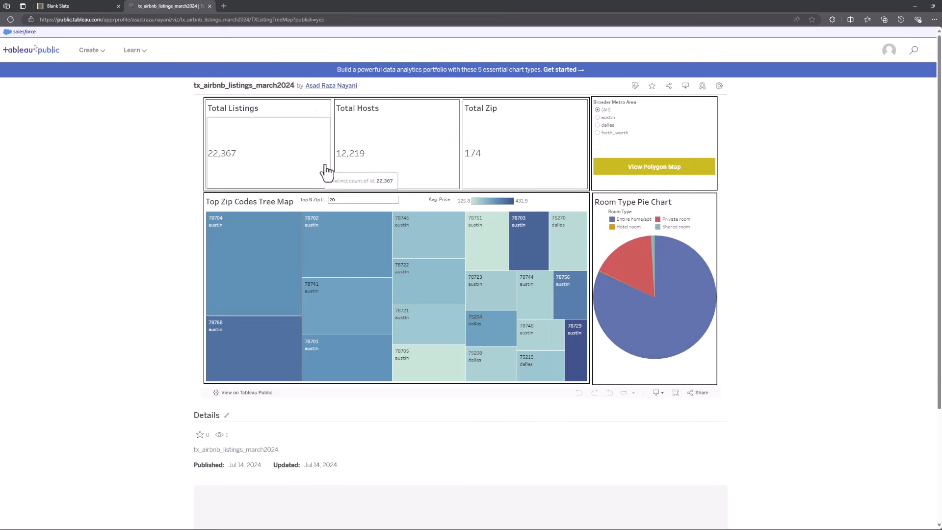
{"action": "mouse_move", "coordinate": [580, 152]}
{"action": "left_click", "coordinate": [888, 49]}
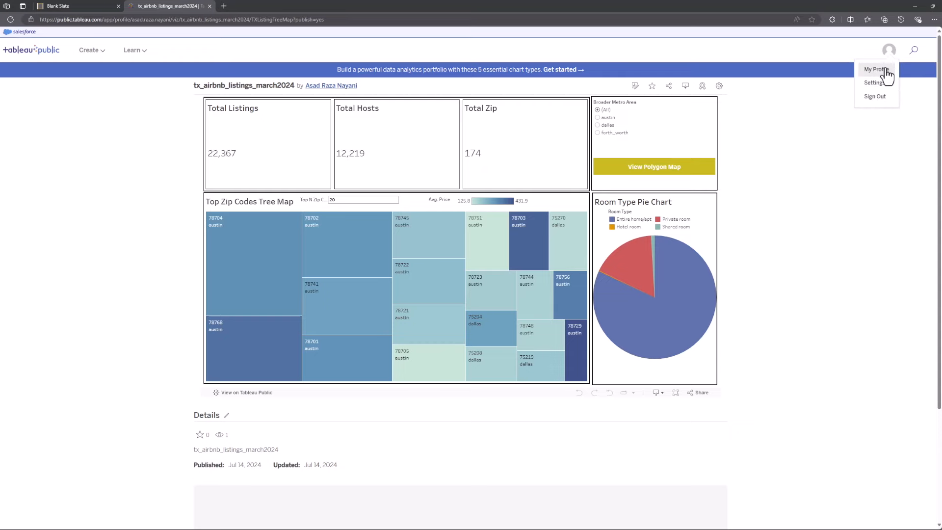
{"action": "left_click", "coordinate": [887, 71]}
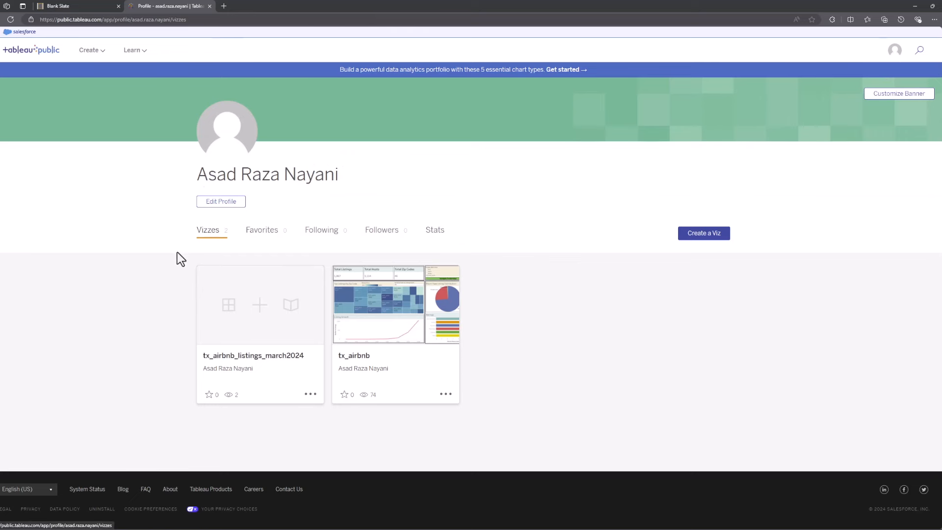
{"action": "left_click", "coordinate": [228, 359]}
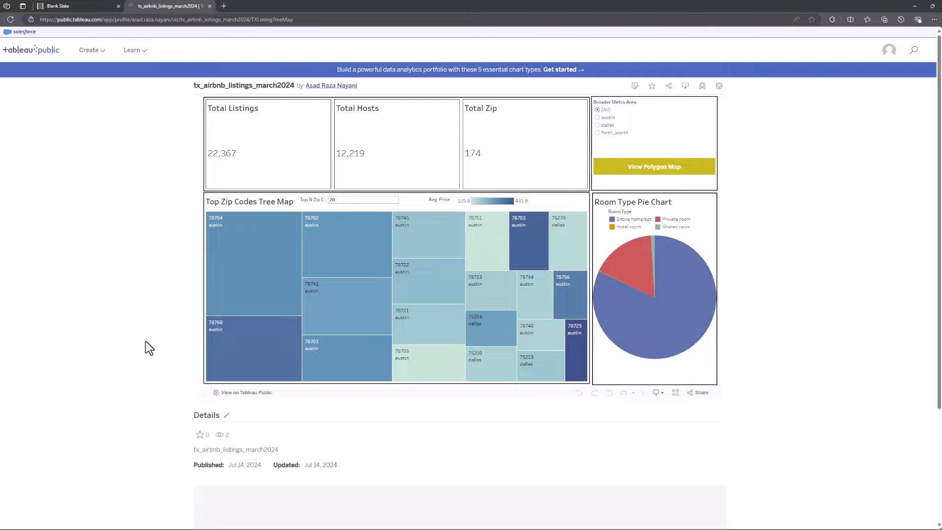
Look through the published viz page, from the dashboard and its details to the suggested visualizations below
{"action": "scroll", "coordinate": [145, 347], "scroll_direction": "down", "scroll_amount": 3}
{"action": "scroll", "coordinate": [142, 343], "scroll_direction": "down", "scroll_amount": 3}
{"action": "scroll", "coordinate": [150, 348], "scroll_direction": "up", "scroll_amount": 7}
{"action": "mouse_move", "coordinate": [478, 260]}
{"action": "scroll", "coordinate": [113, 395], "scroll_direction": "down", "scroll_amount": 8}
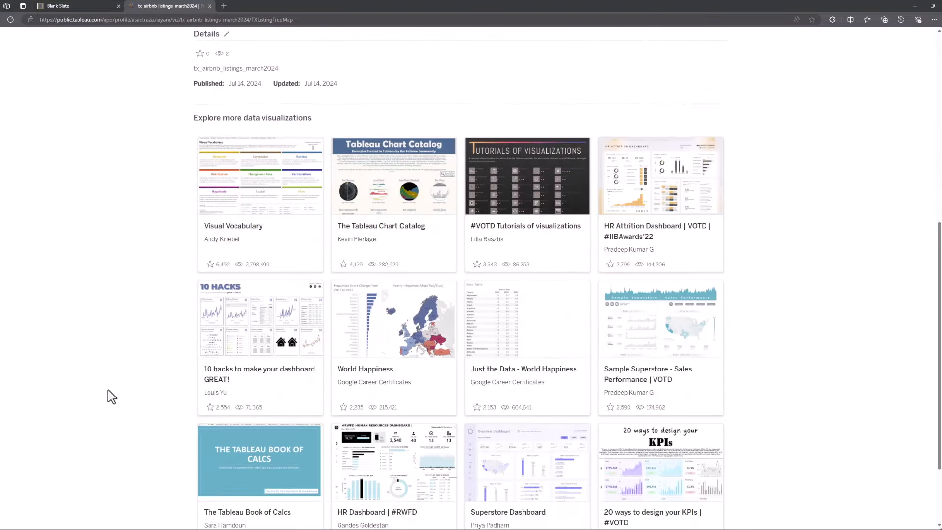
{"action": "scroll", "coordinate": [442, 333], "scroll_direction": "down", "scroll_amount": 2}
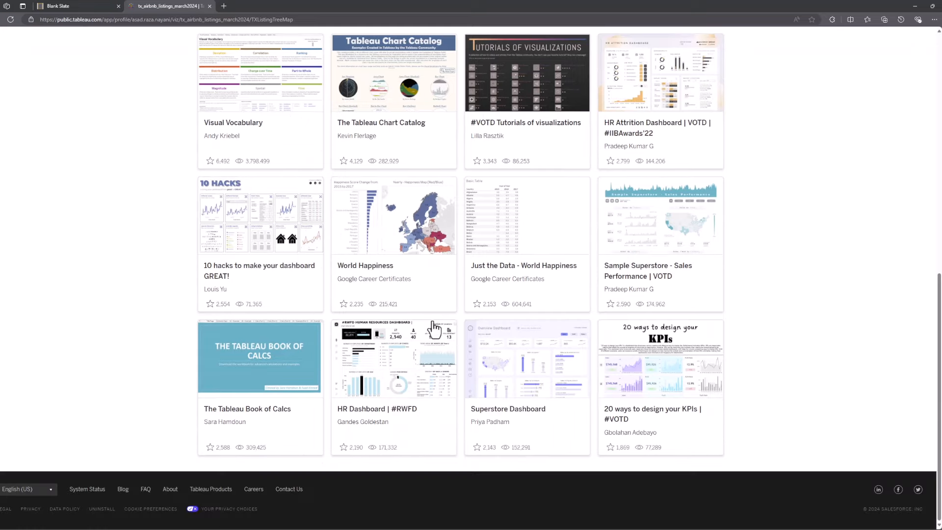
{"action": "scroll", "coordinate": [64, 321], "scroll_direction": "up", "scroll_amount": 5}
{"action": "scroll", "coordinate": [243, 347], "scroll_direction": "up", "scroll_amount": 4}
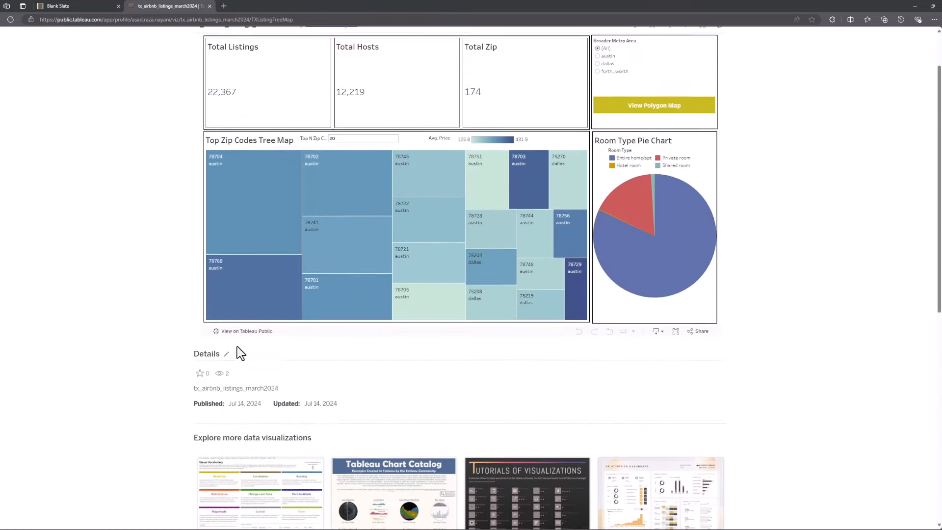
Return to the account's profile and feature the tx_airbnb_listings_march2024 viz on it
{"action": "left_click", "coordinate": [90, 50]}
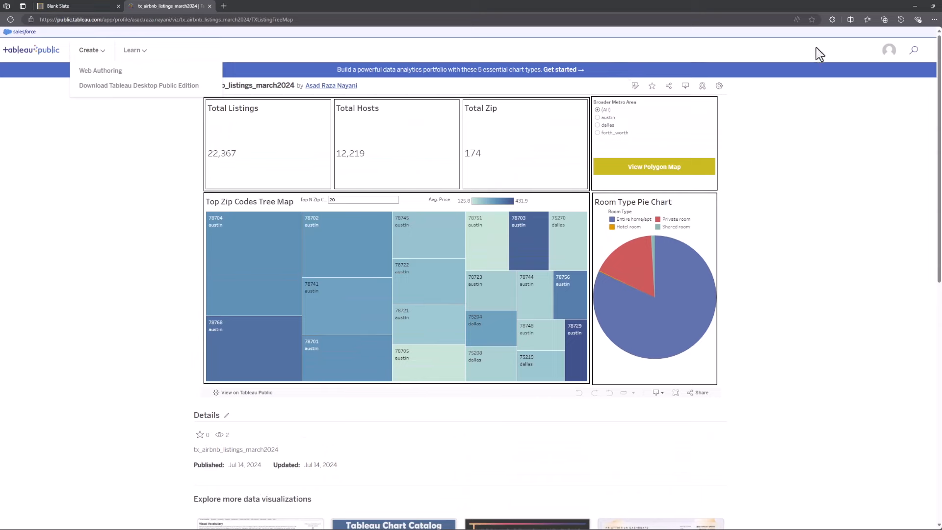
{"action": "left_click", "coordinate": [888, 51]}
{"action": "left_click", "coordinate": [882, 86]}
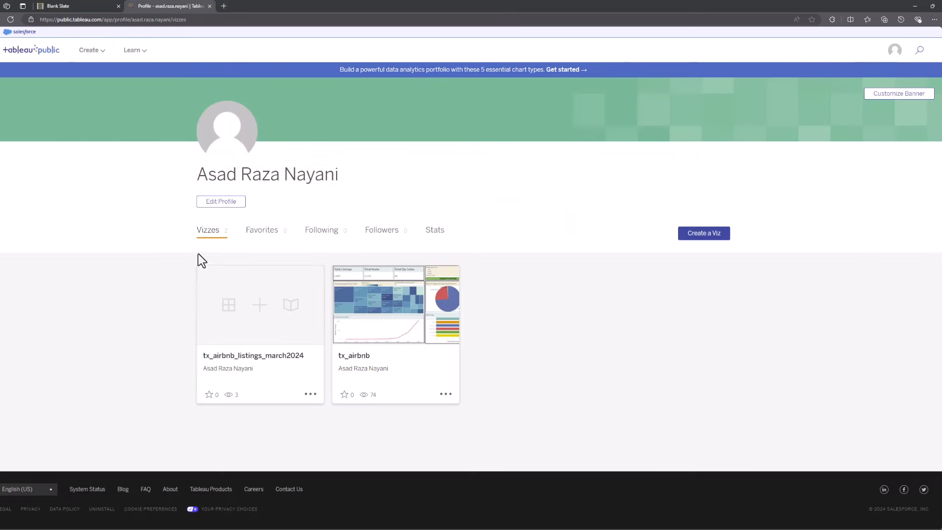
{"action": "left_click", "coordinate": [311, 395]}
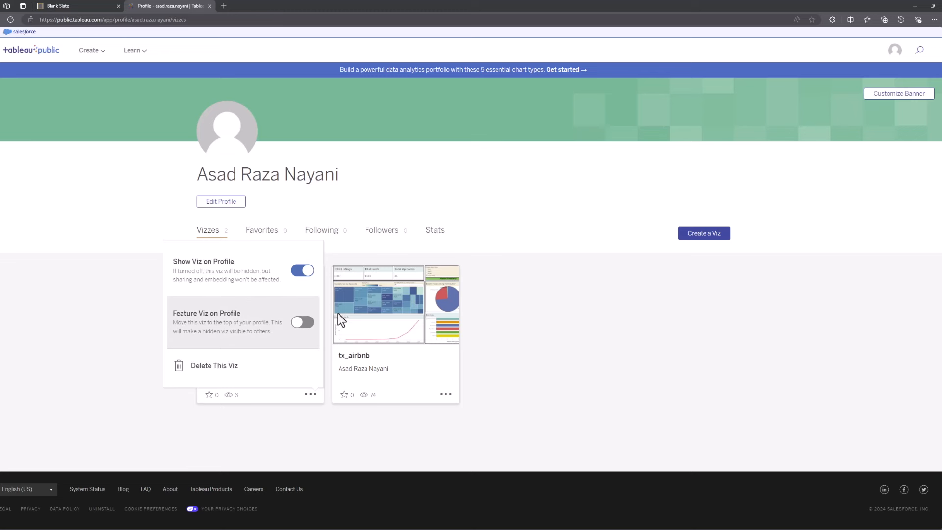
{"action": "left_click", "coordinate": [305, 325]}
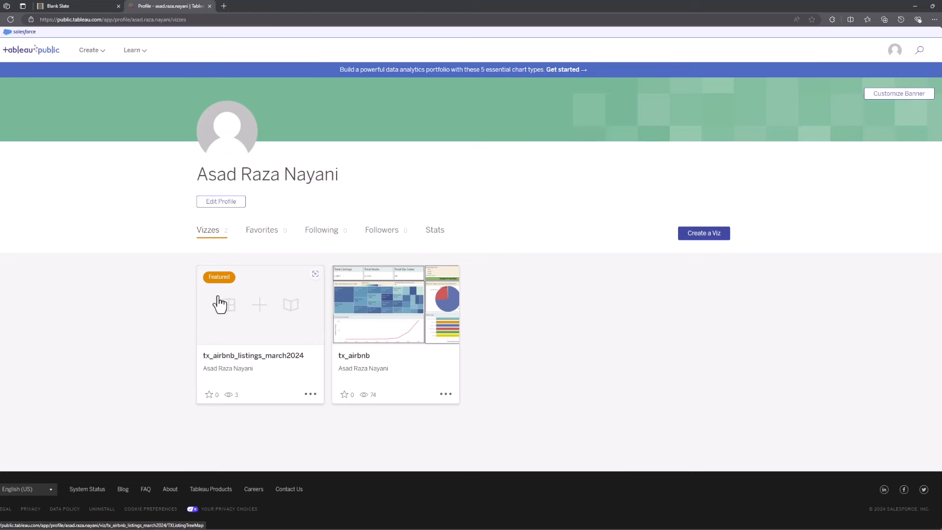
Search Tableau Public for tx_listings
{"action": "left_click", "coordinate": [919, 50]}
{"action": "type", "text": "tx"}
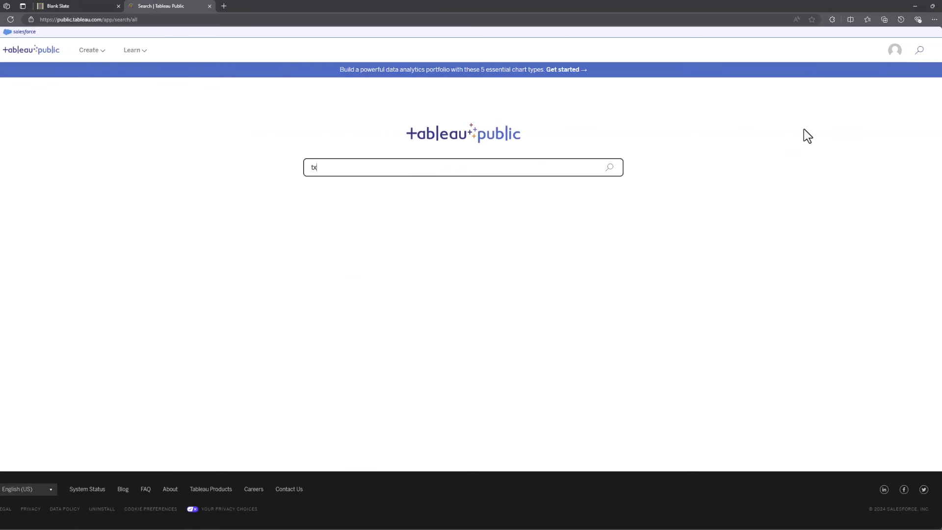
{"action": "type", "text": "_listings"}
{"action": "key", "text": "Return"}
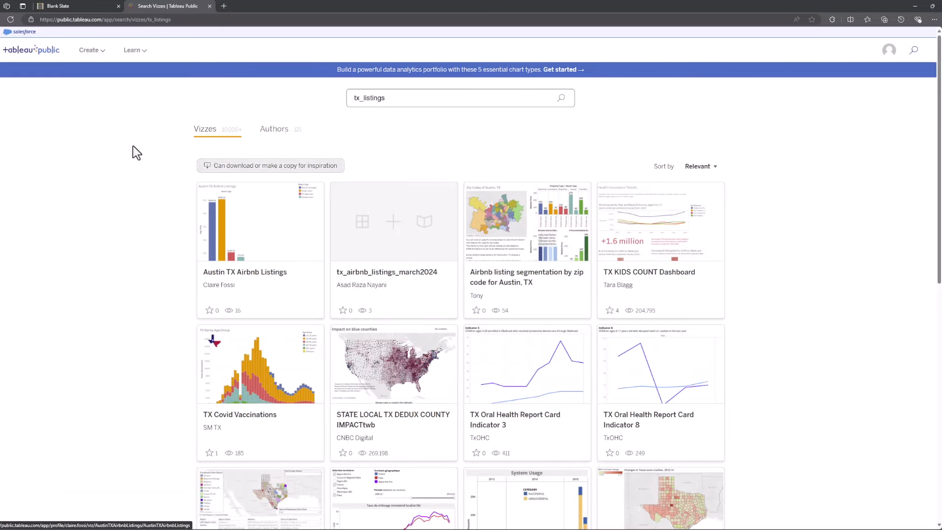
Revisit the account's profile to check the viz name, and search Tableau Public for tx_airbnb_listings
{"action": "left_click", "coordinate": [884, 52]}
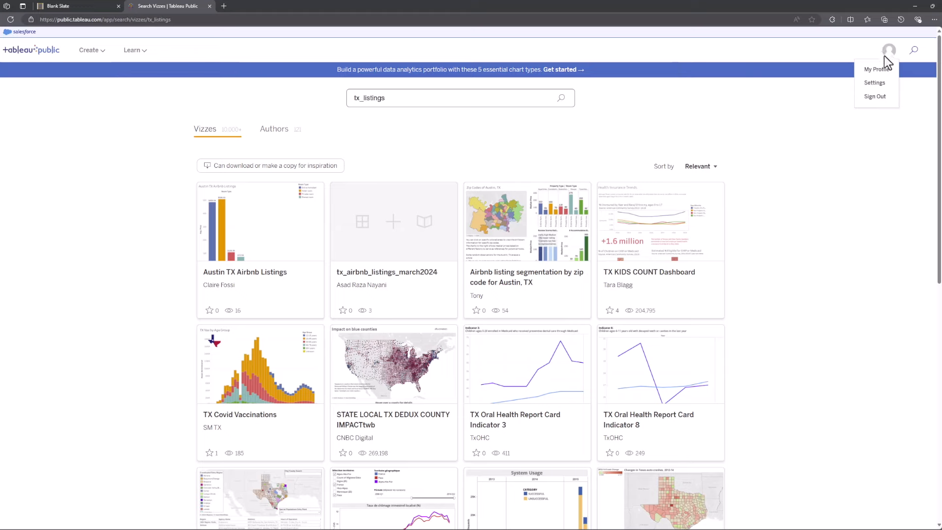
{"action": "left_click", "coordinate": [882, 68]}
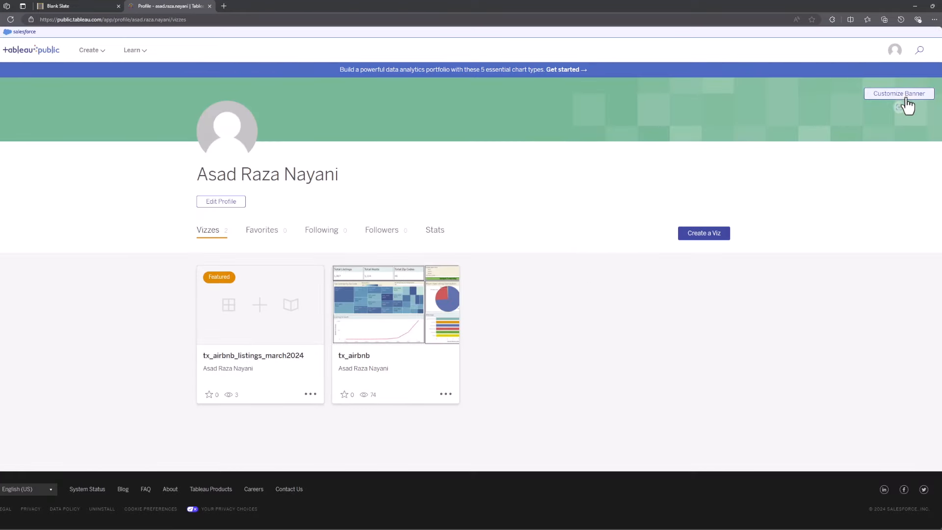
{"action": "left_click", "coordinate": [919, 51]}
{"action": "type", "text": "tx_airbnb_listings"}
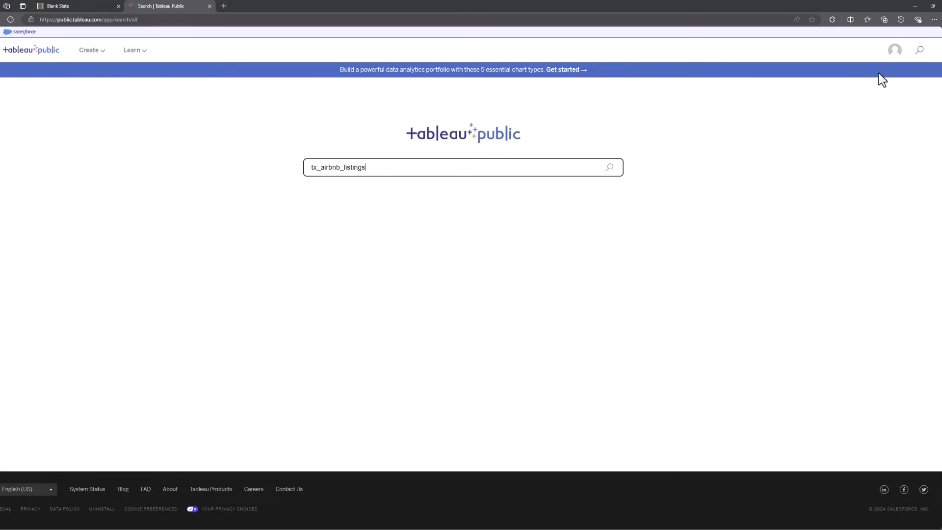
{"action": "key", "text": "Return"}
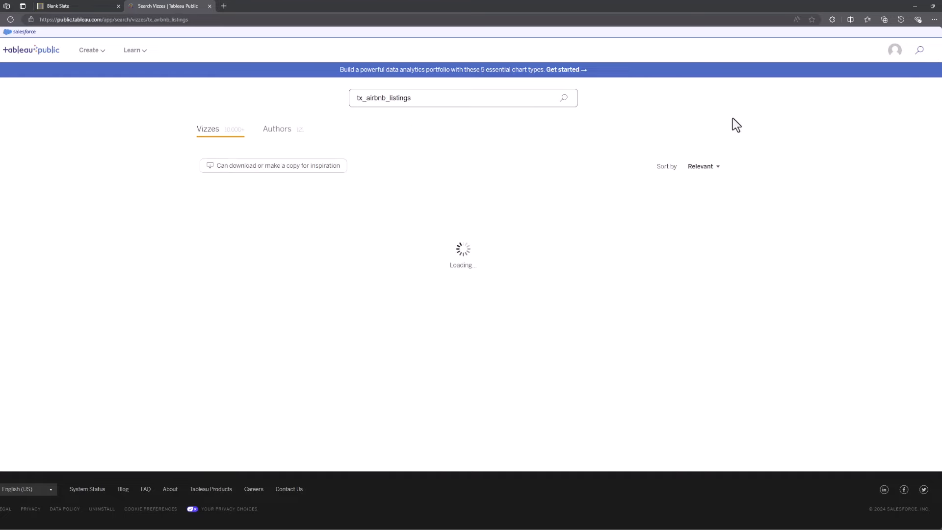